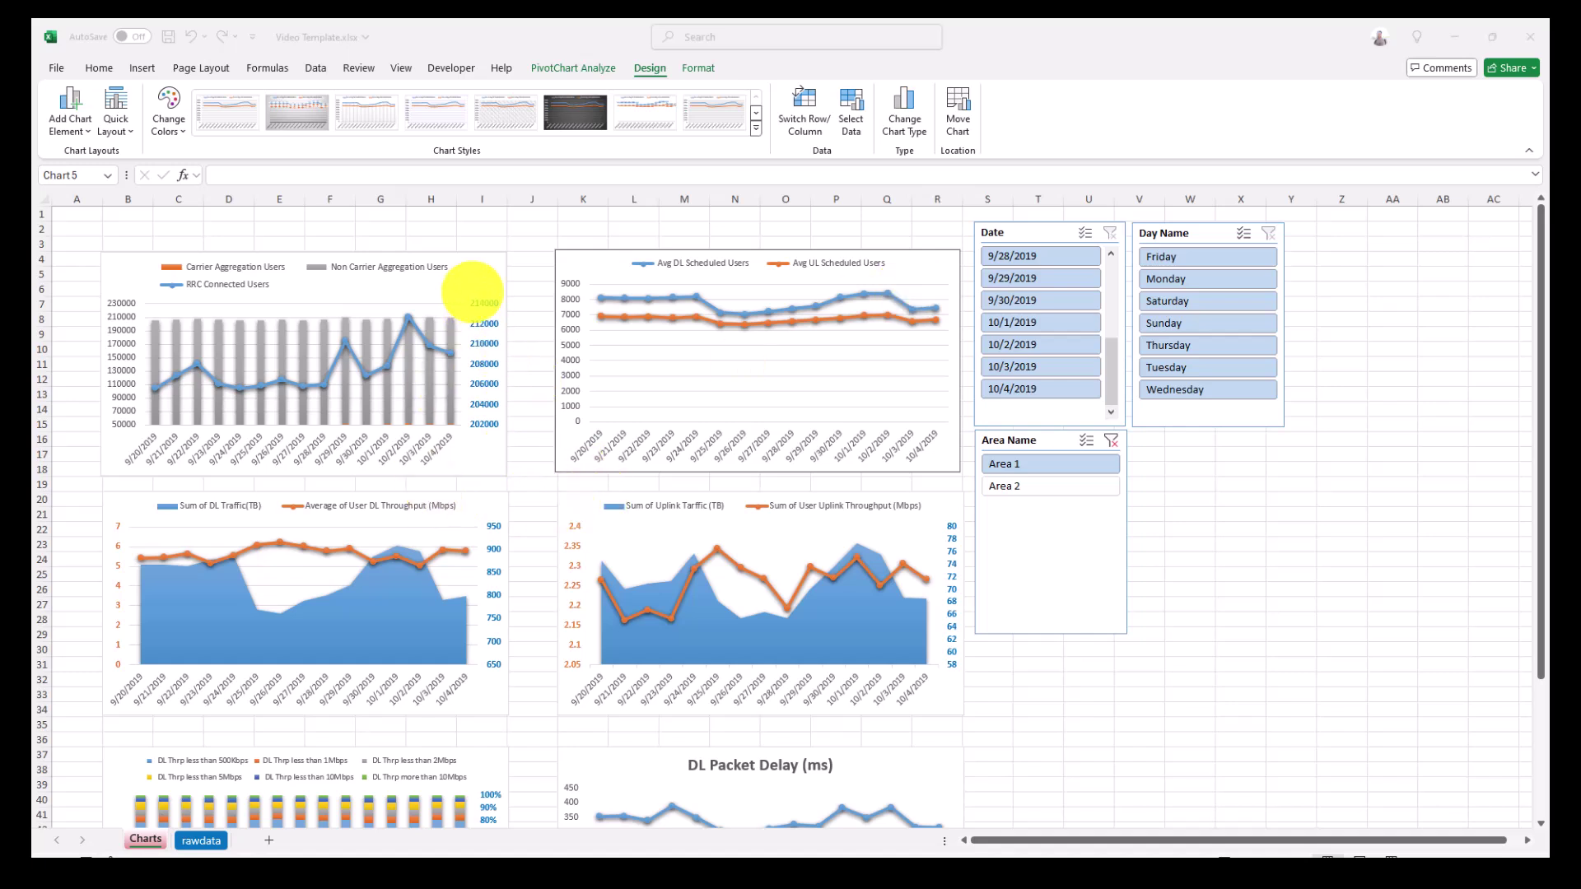
# Step: Filter the dashboard charts to dates 9/28/2019 through 10/1/2019 with the Date slicer, and clear that date filter
pyautogui.click(479, 269)
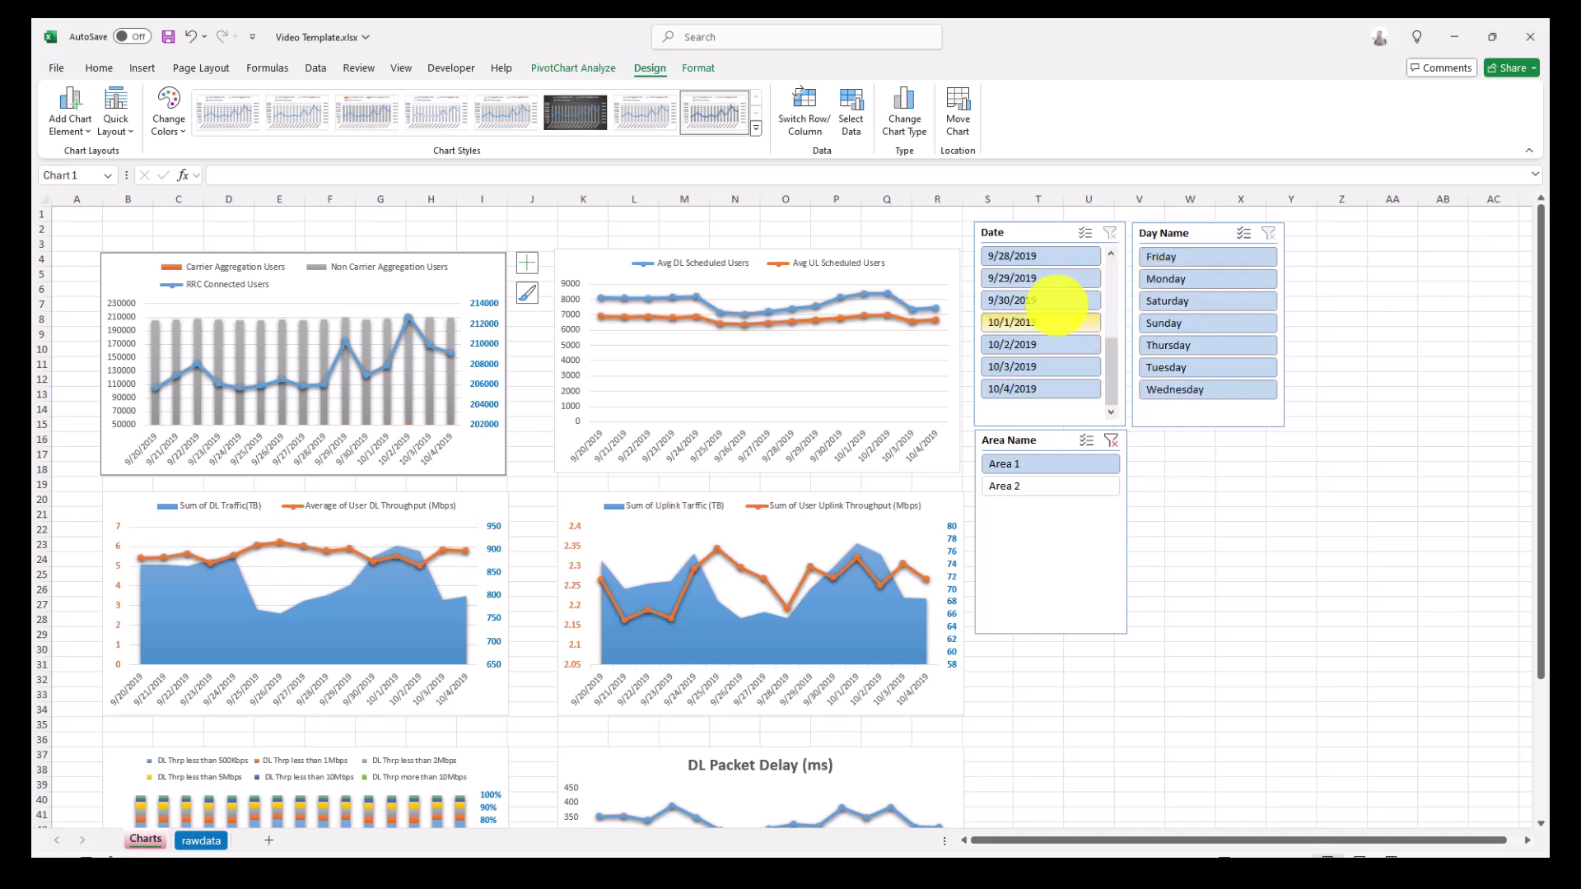
pyautogui.click(1042, 256)
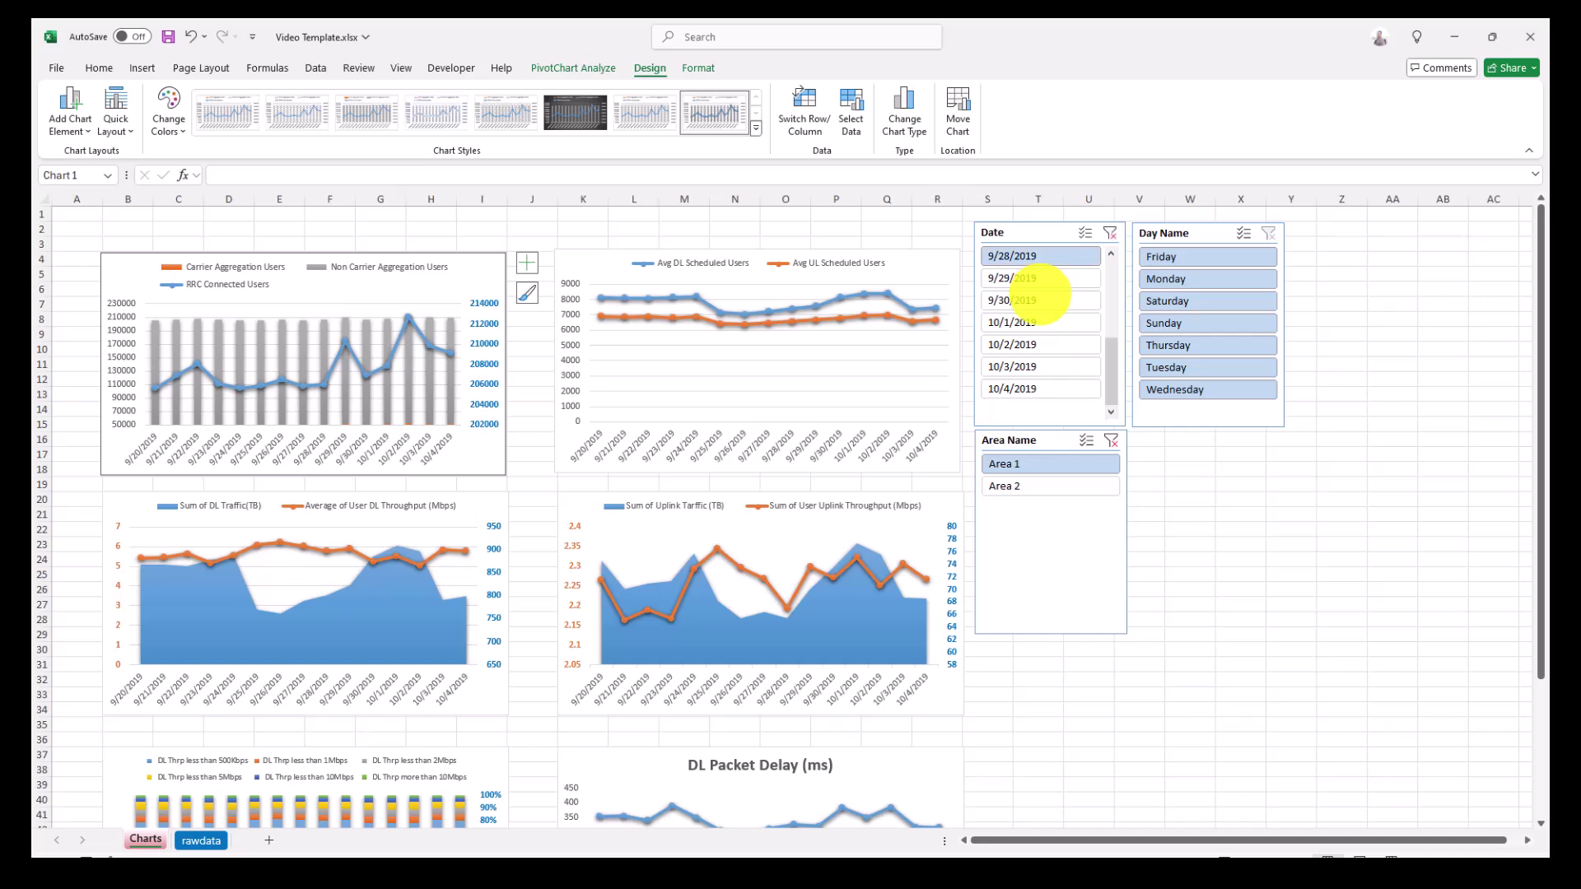
pyautogui.keyDown('shift'); pyautogui.click(1041, 322); pyautogui.keyUp('shift')
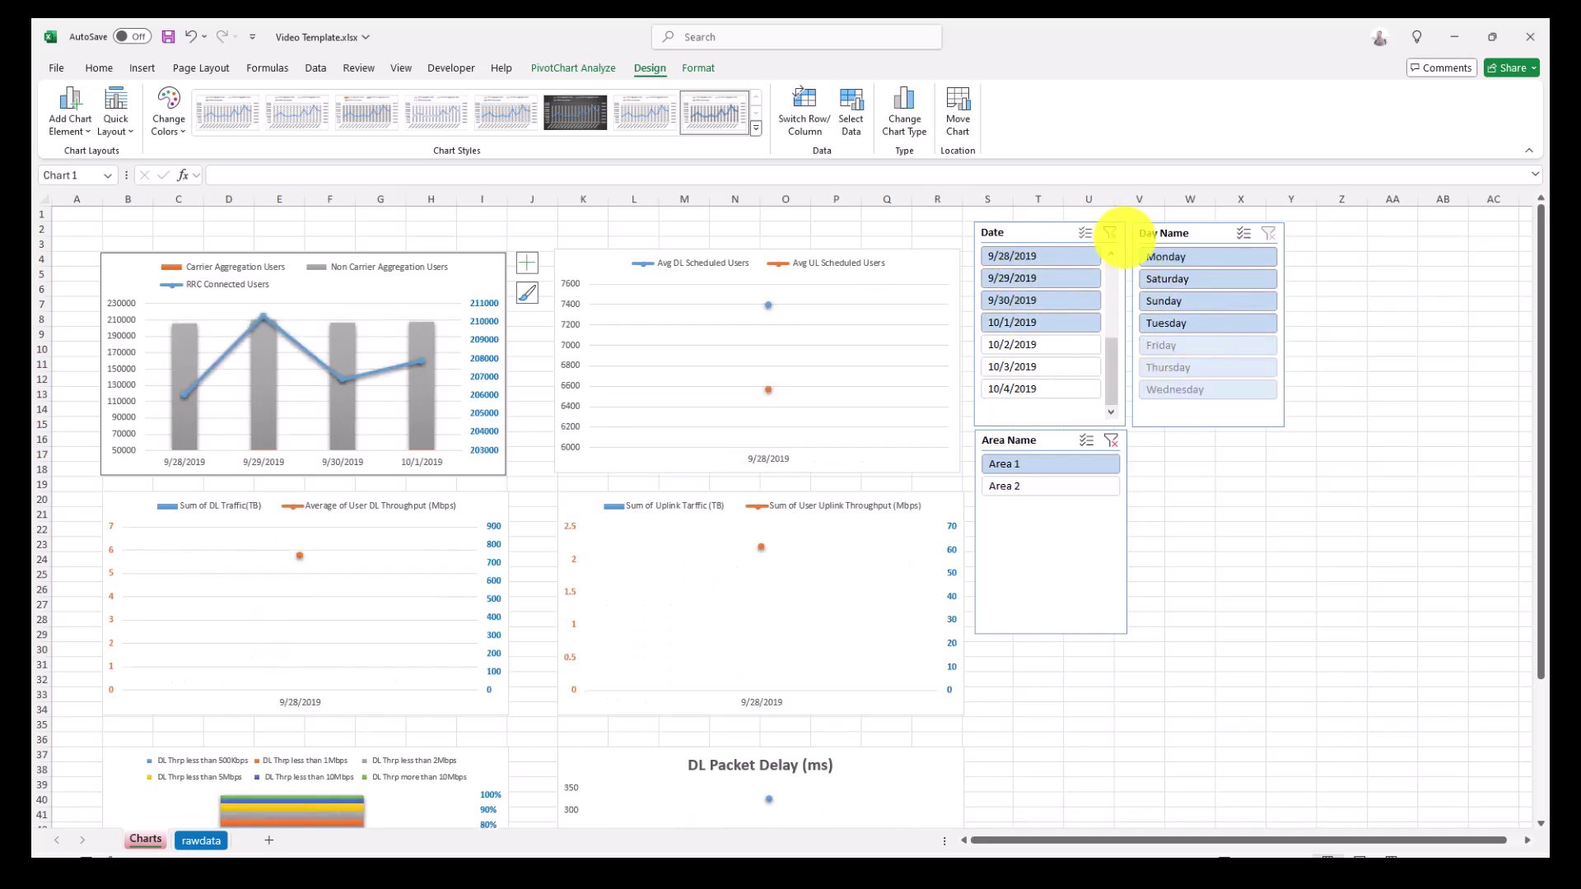
pyautogui.click(1119, 231)
pyautogui.click(1110, 233)
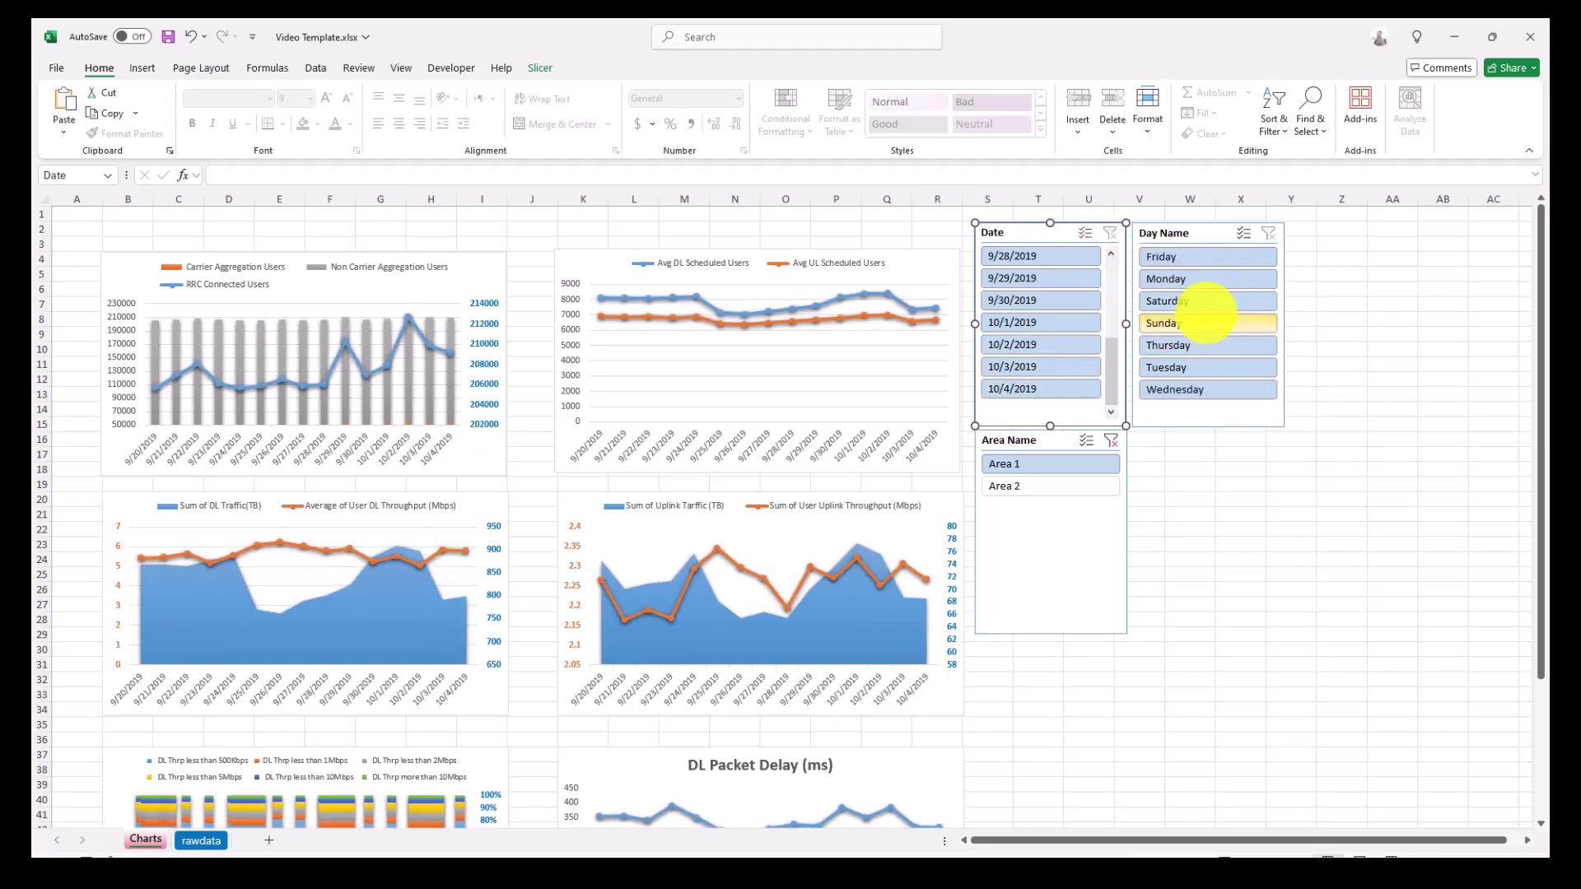
# Step: Exclude Saturday and Sunday in the Day Name slicer and filter the dashboard charts to Area 2
pyautogui.keyDown('ctrl'); pyautogui.click(1193, 303); pyautogui.keyUp('ctrl')
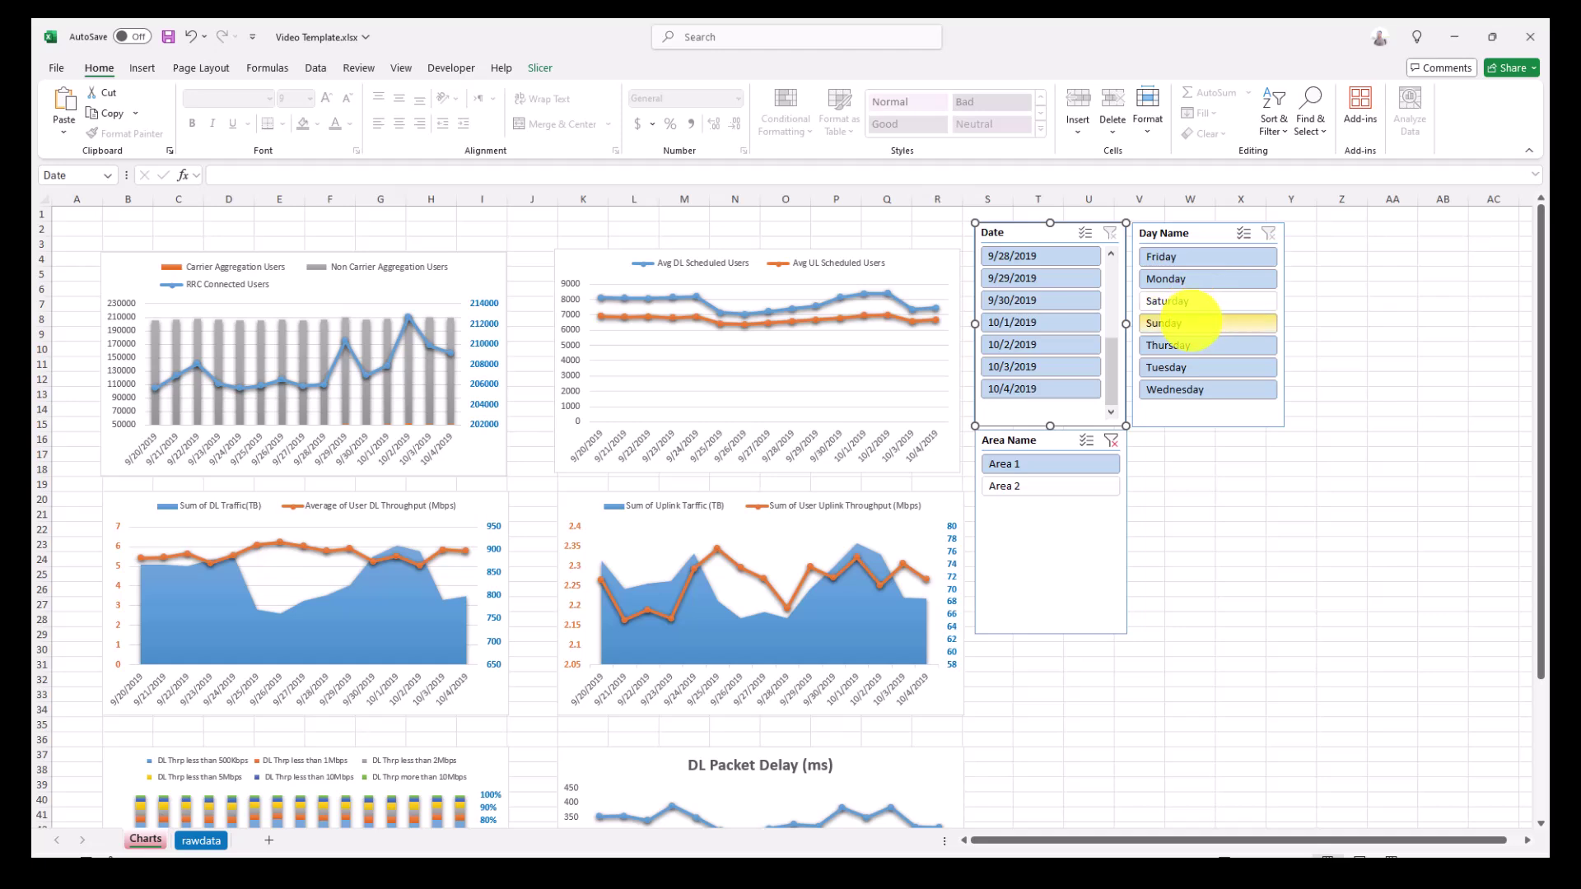
pyautogui.keyDown('ctrl'); pyautogui.click(1178, 325); pyautogui.keyUp('ctrl')
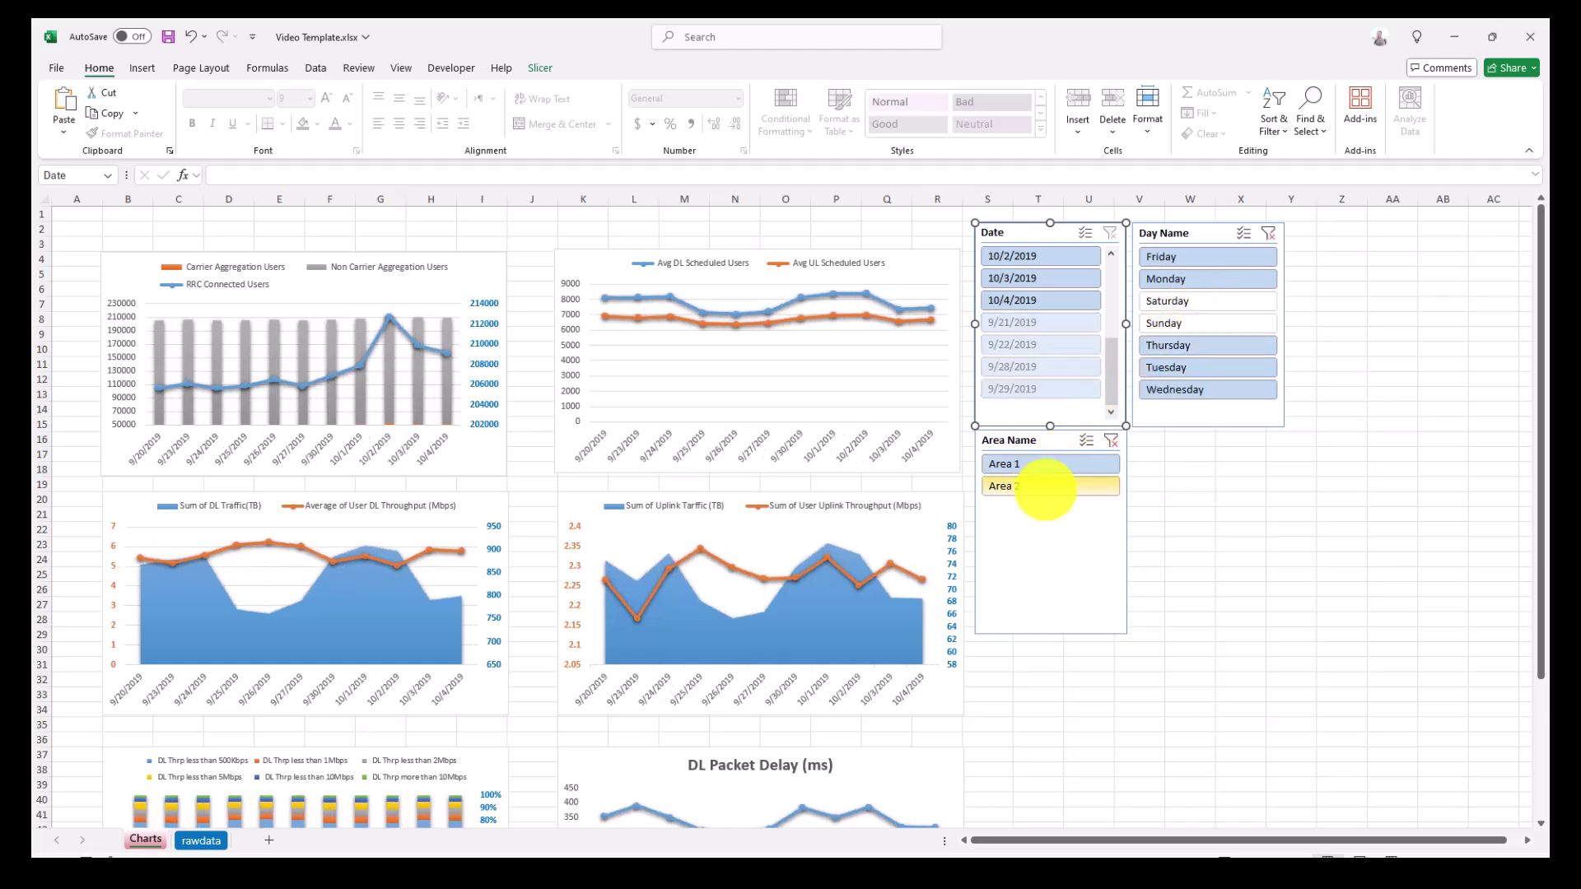
pyautogui.click(1044, 488)
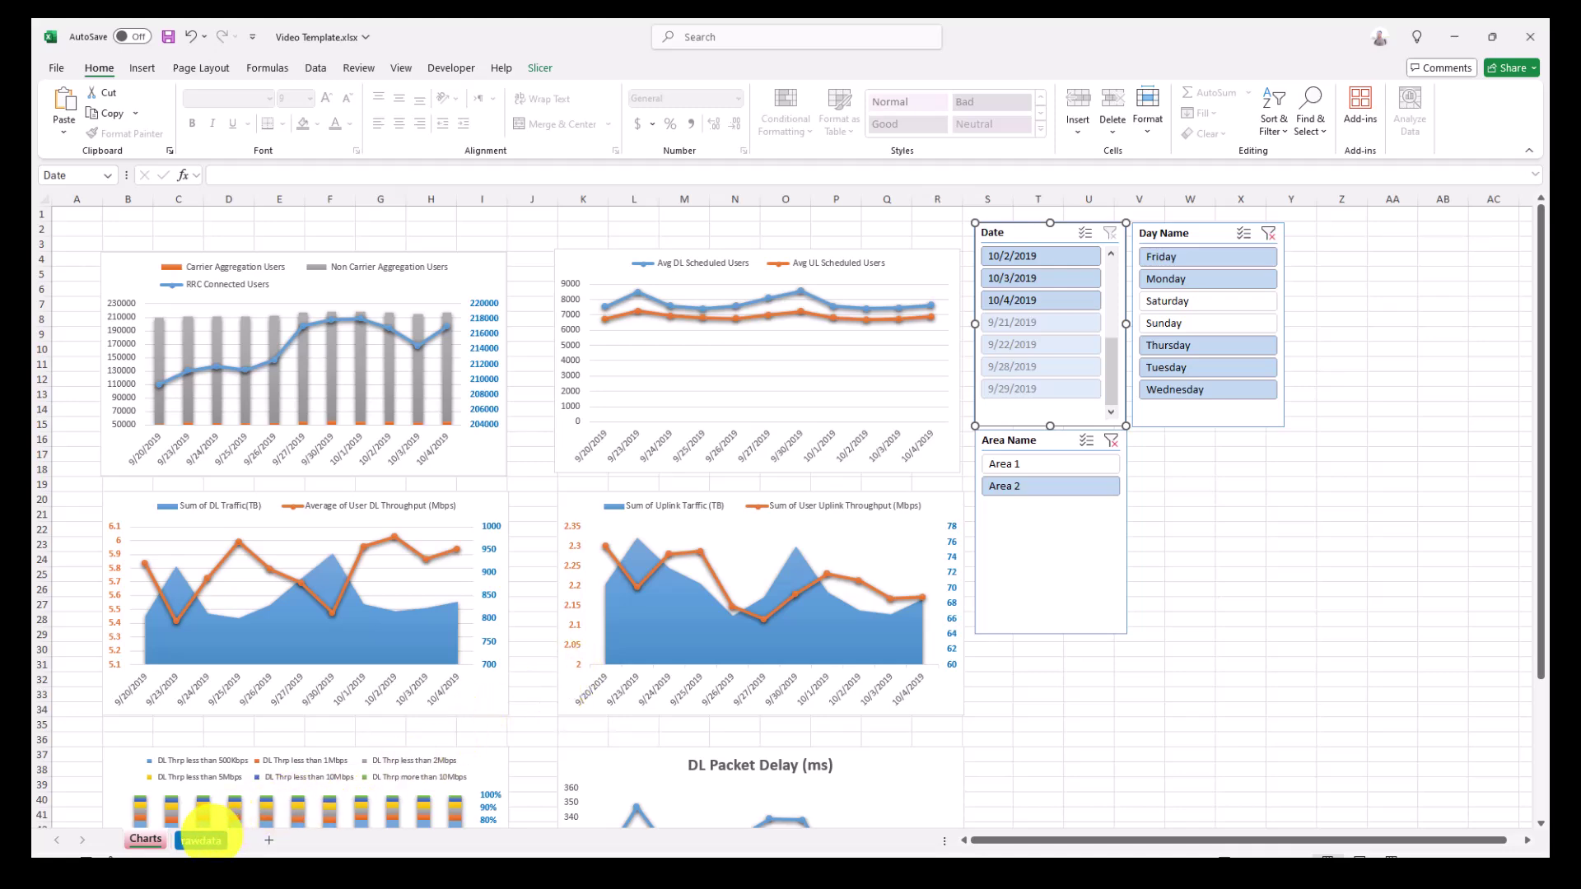
# Step: Examine the Date and Area Name columns on the rawdata sheet and the source file KPIs - Automated Excel Template Part1.xlsx in the Rawdata folder
pyautogui.click(203, 839)
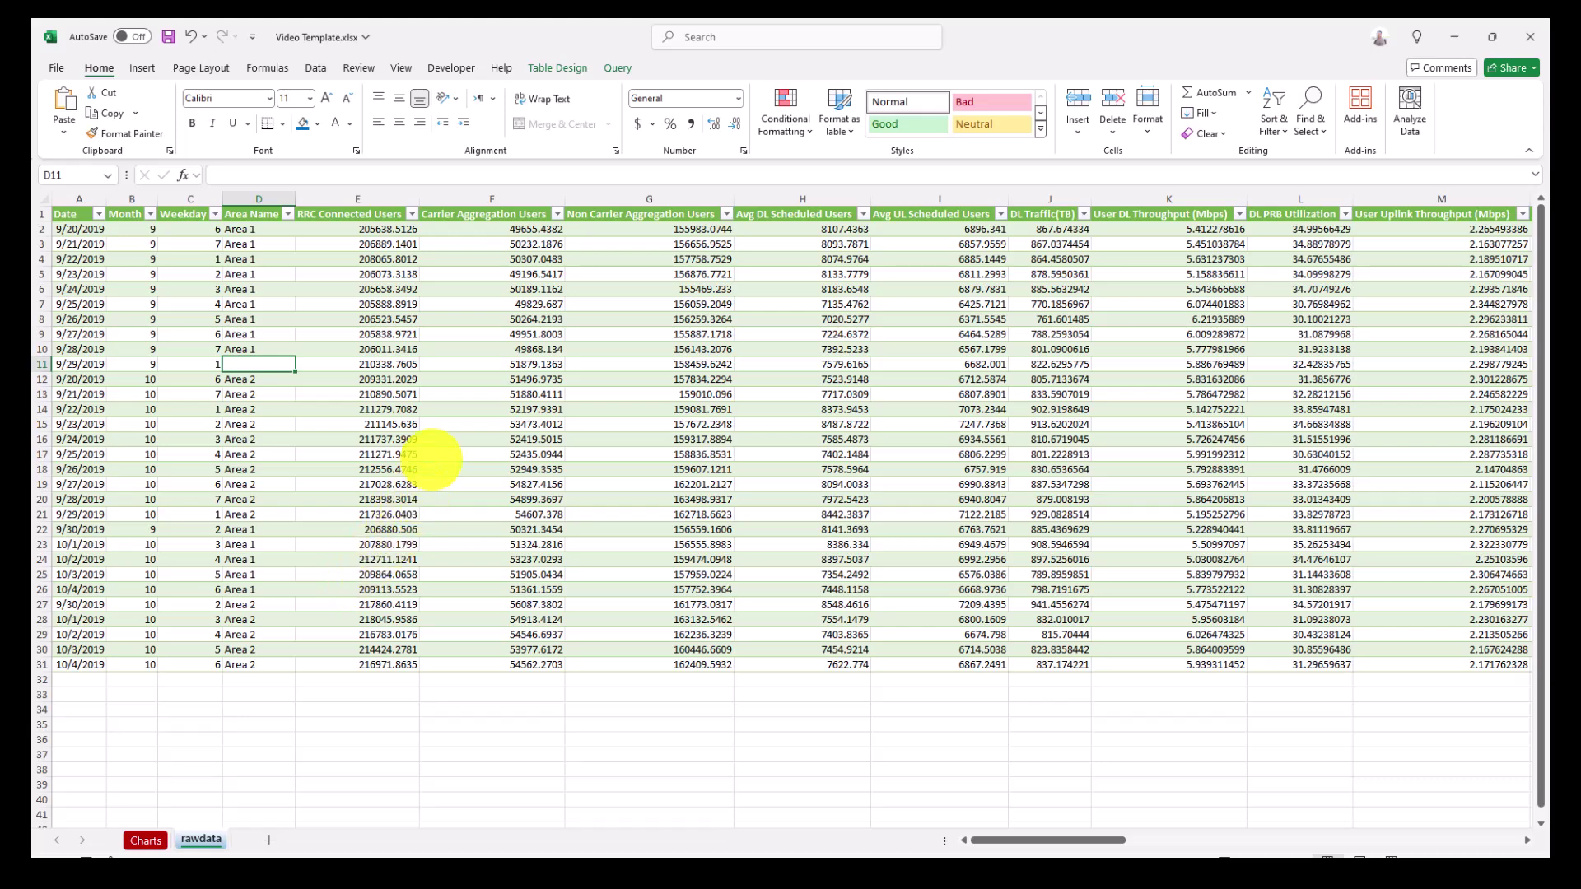
pyautogui.click(76, 199)
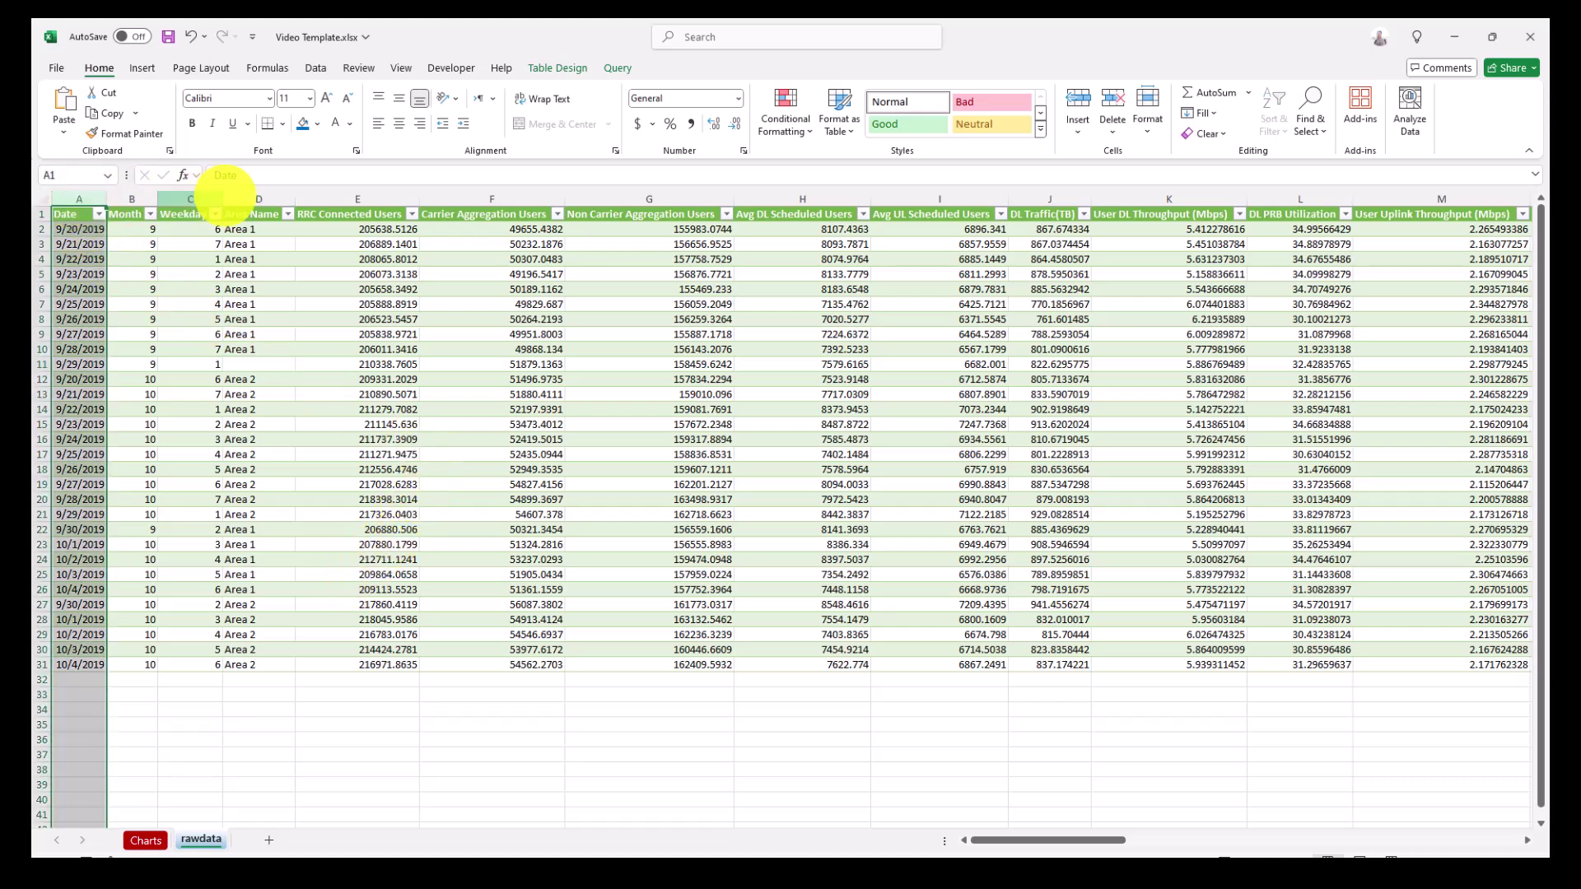
pyautogui.click(256, 199)
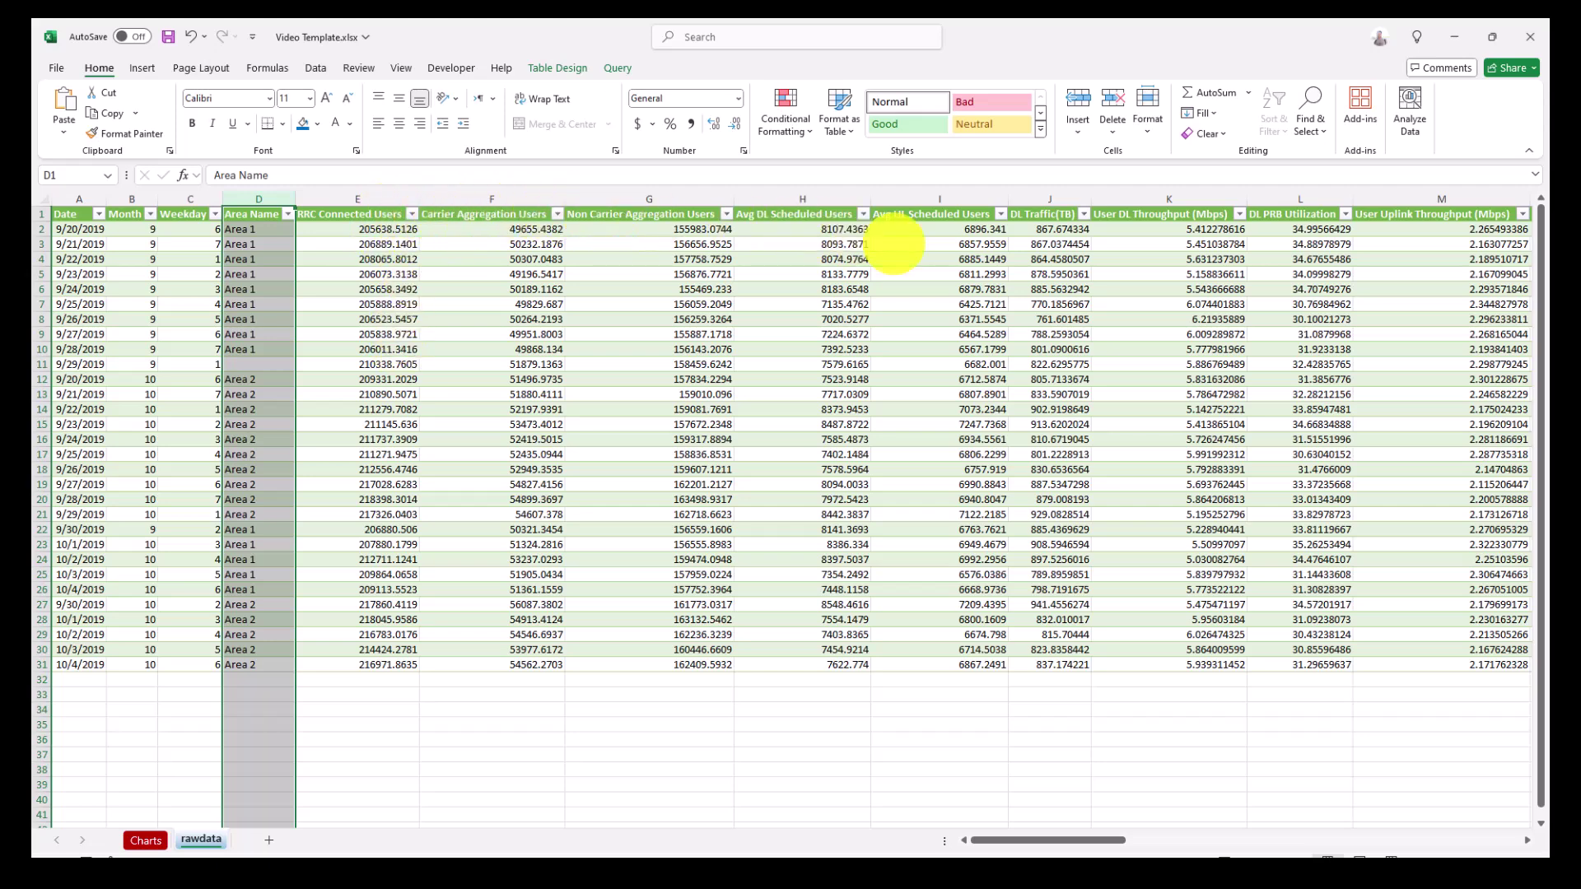
pyautogui.moveTo(1079, 840); pyautogui.dragTo(1048, 825)
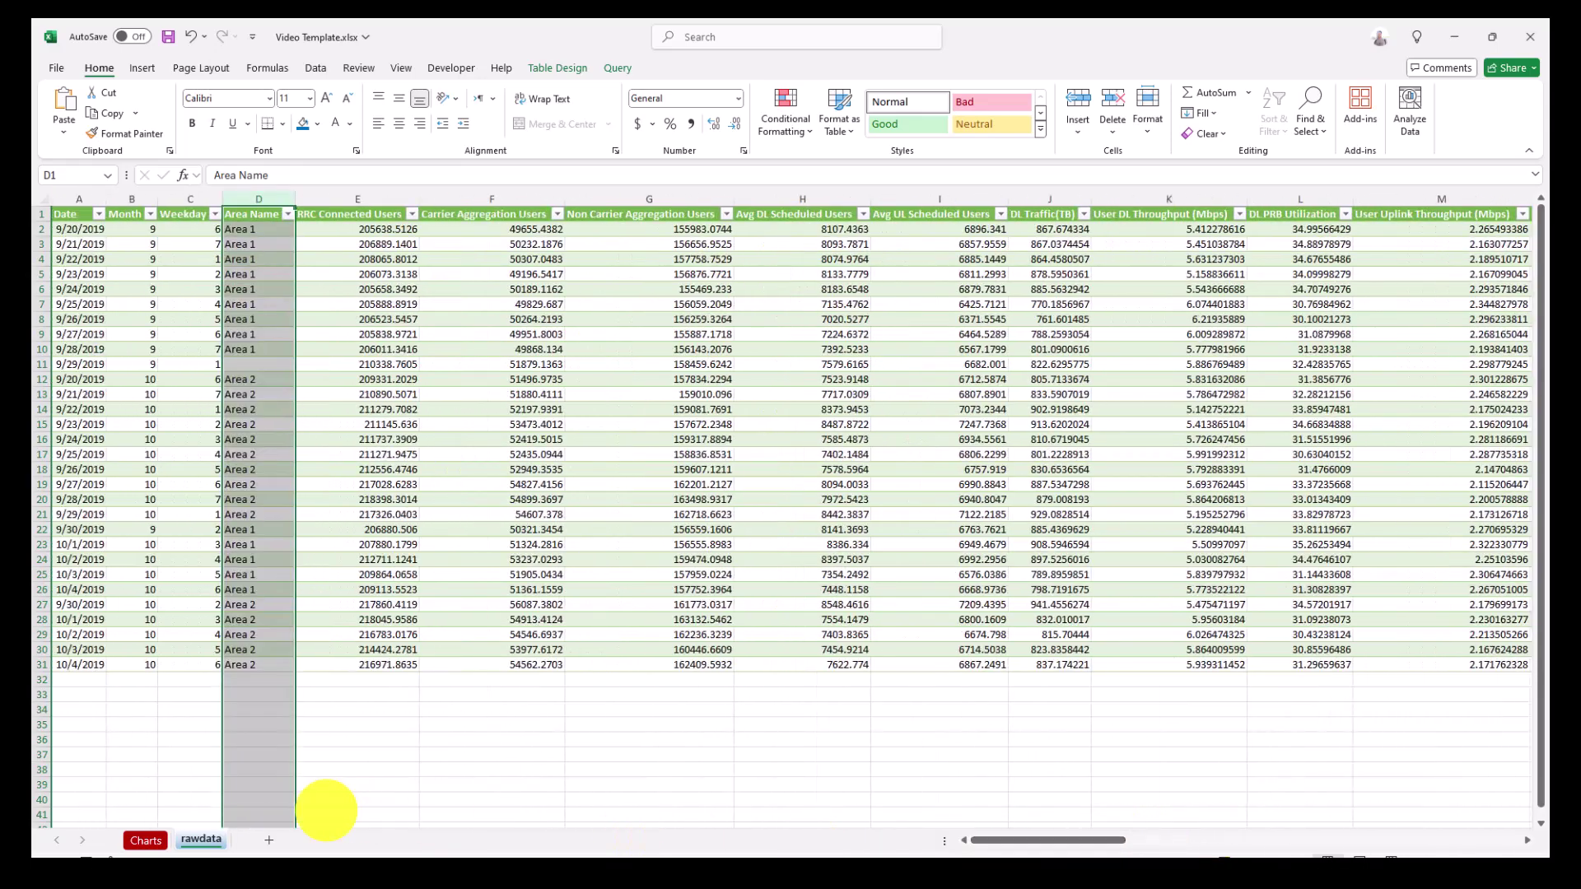
pyautogui.click(145, 840)
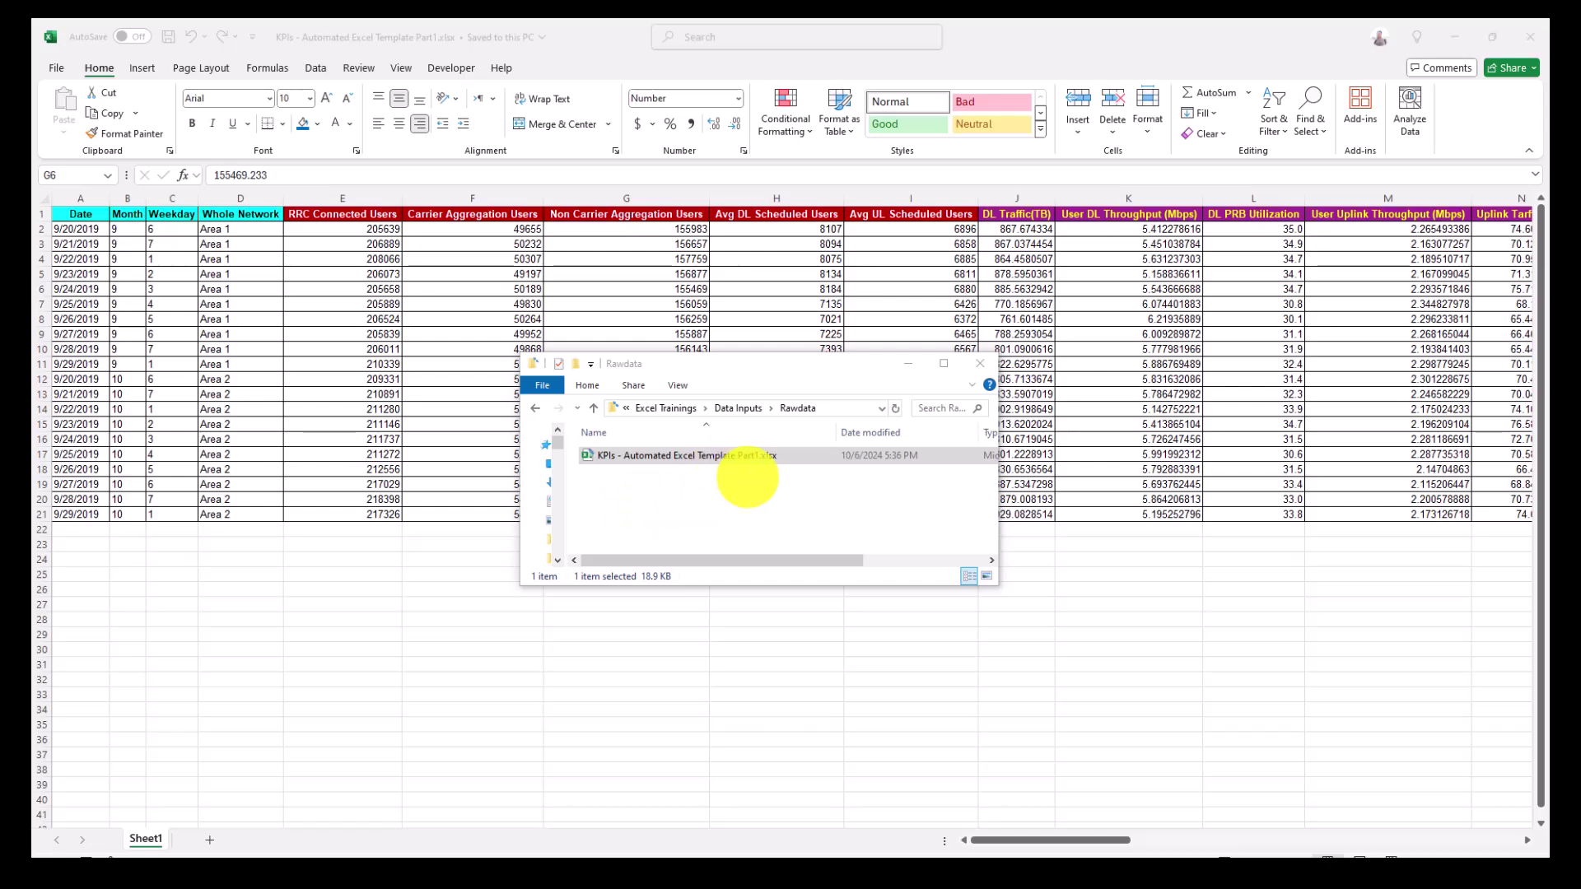
pyautogui.click(753, 460)
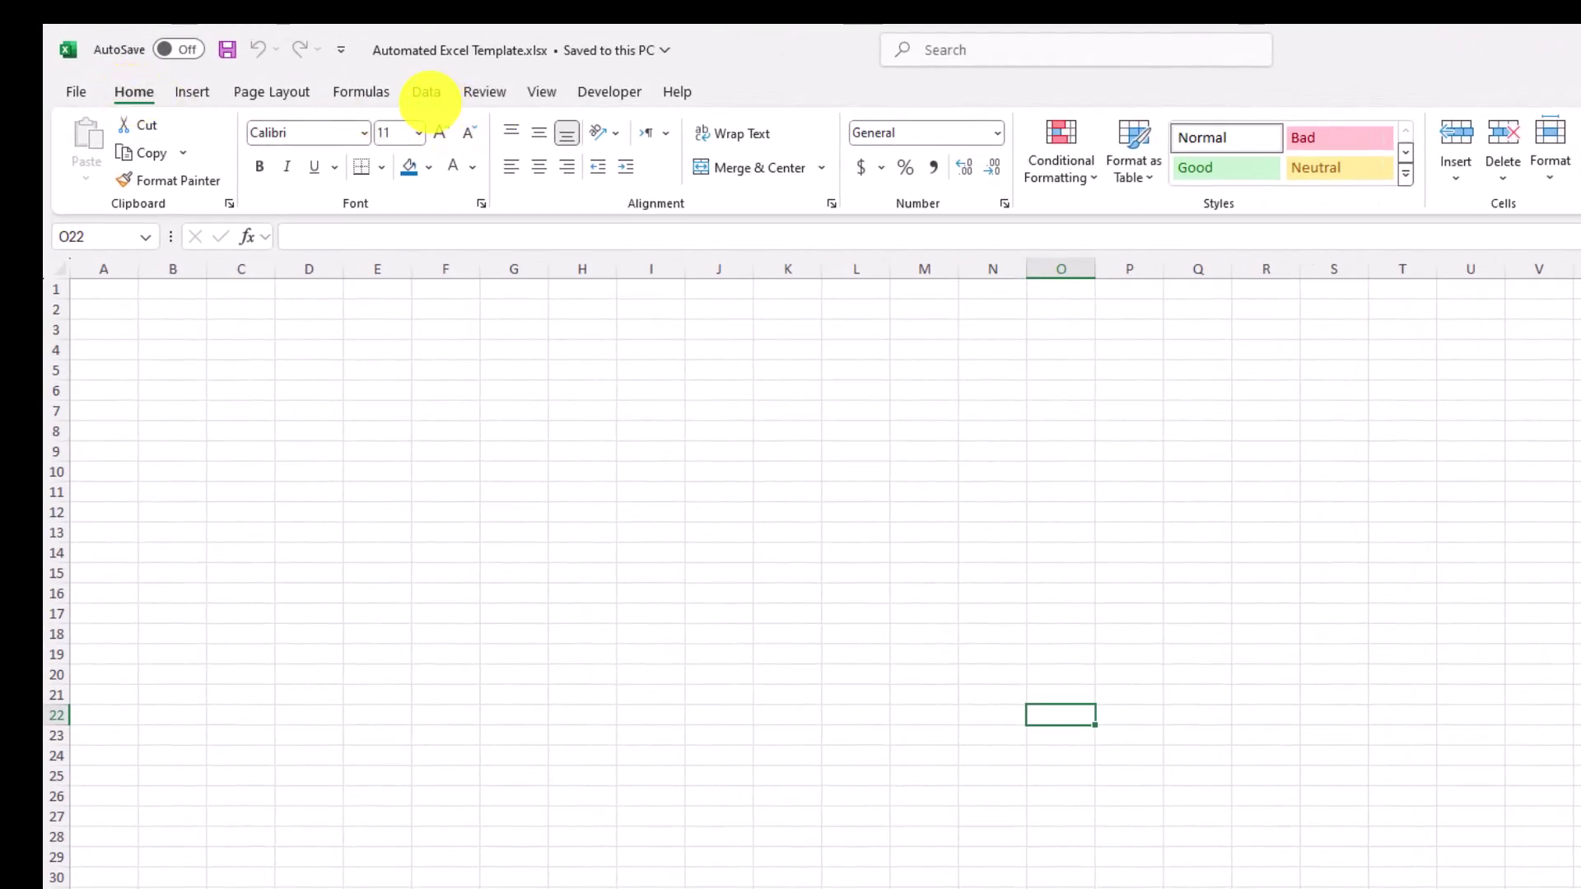
# Step: Get data from a folder in Automated Excel Template.xlsx, choosing the Rawdata folder inside Data Inputs as the source
pyautogui.click(426, 92)
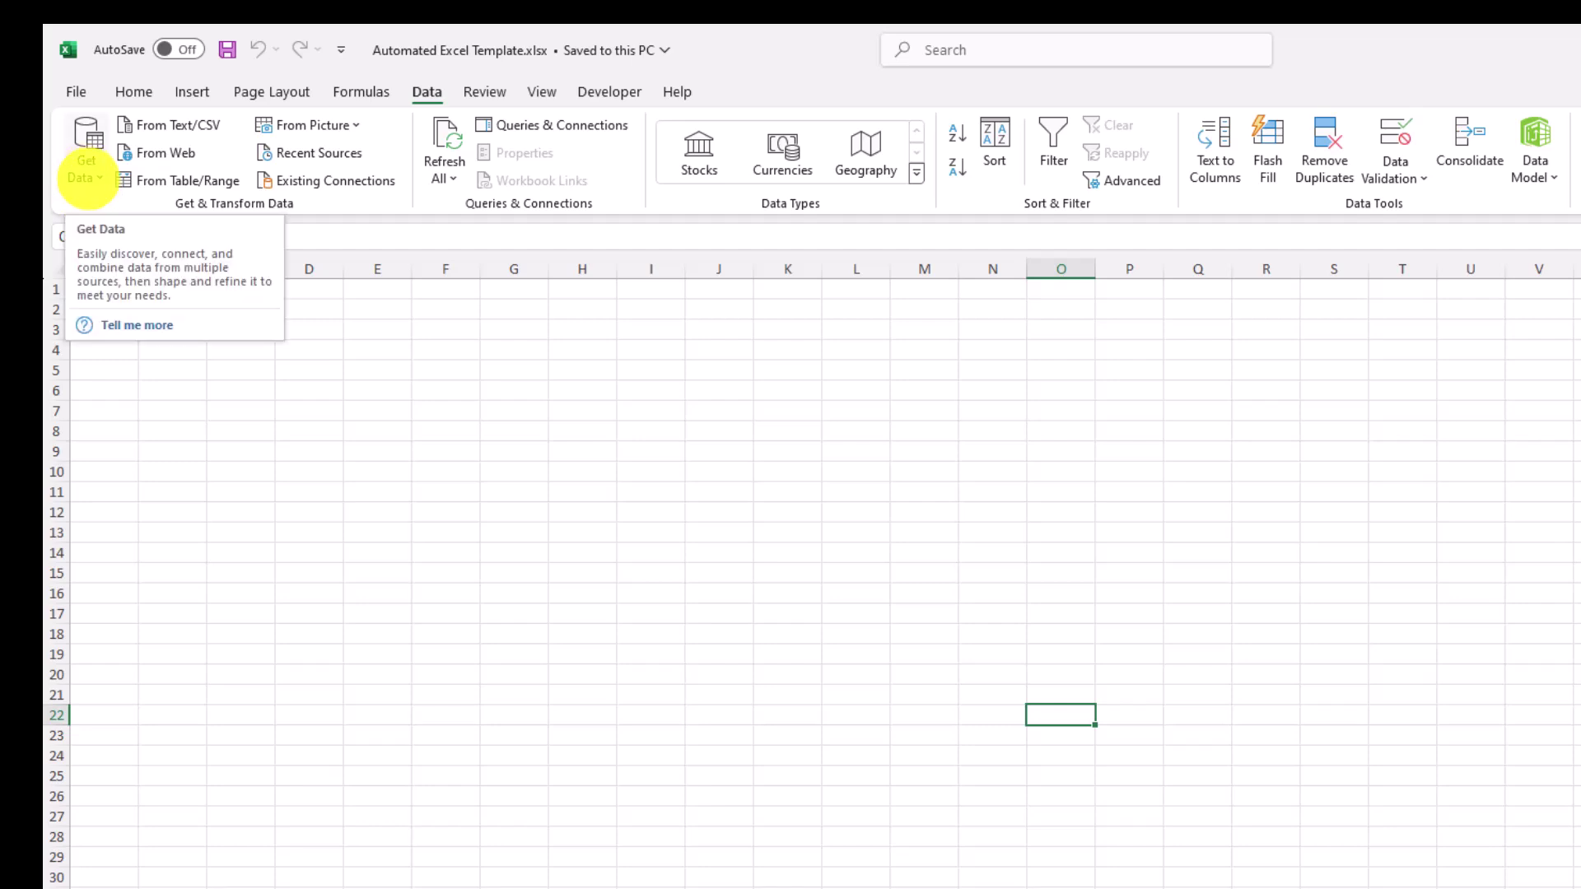
pyautogui.click(86, 175)
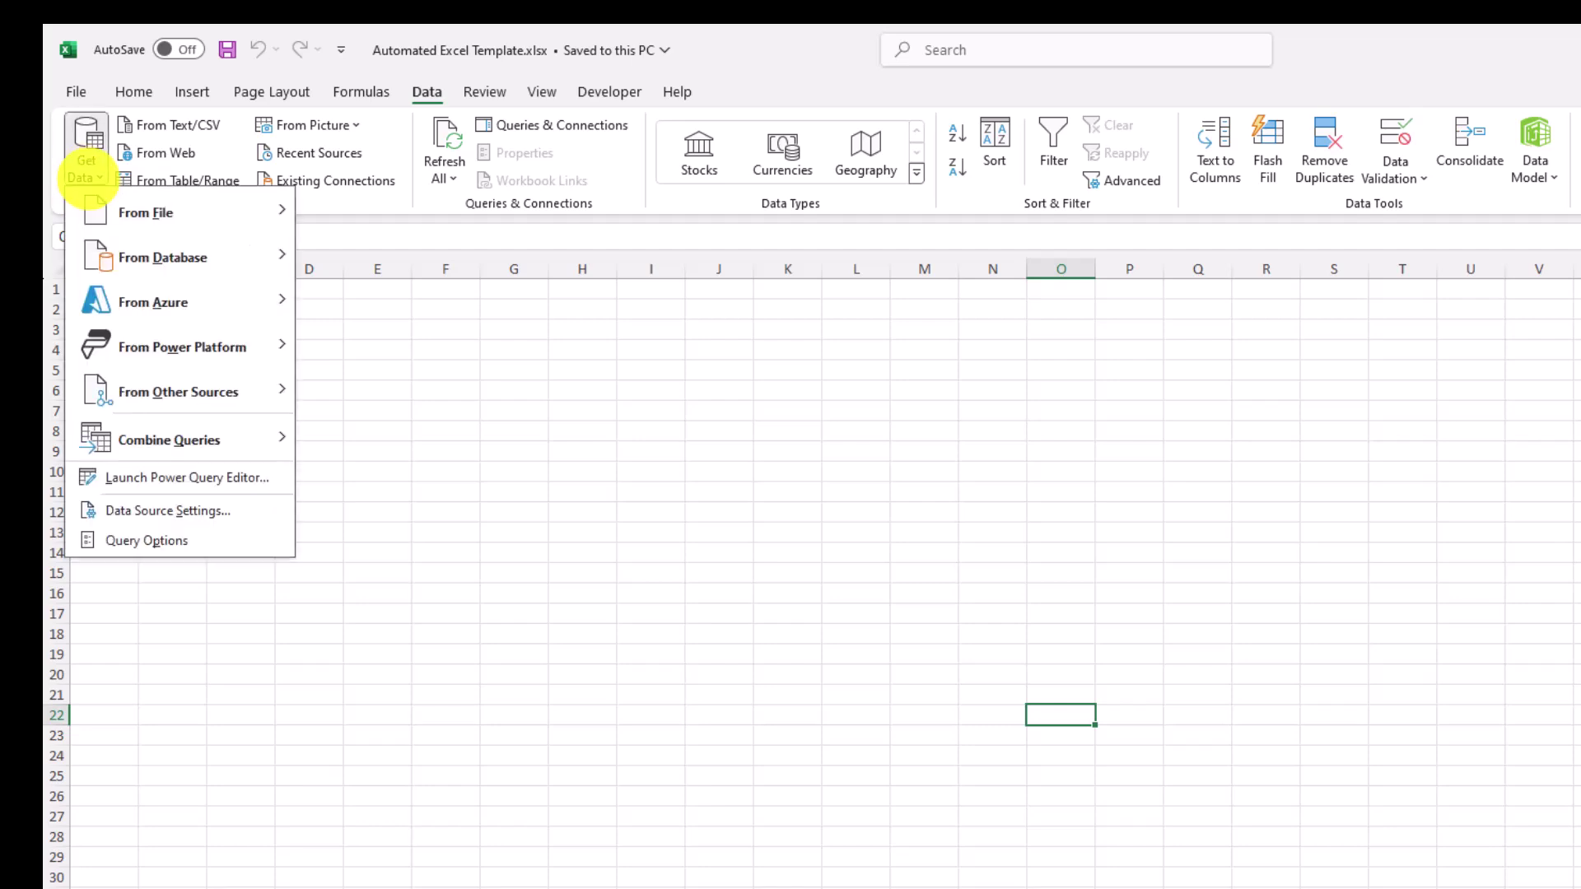
pyautogui.moveTo(132, 212)
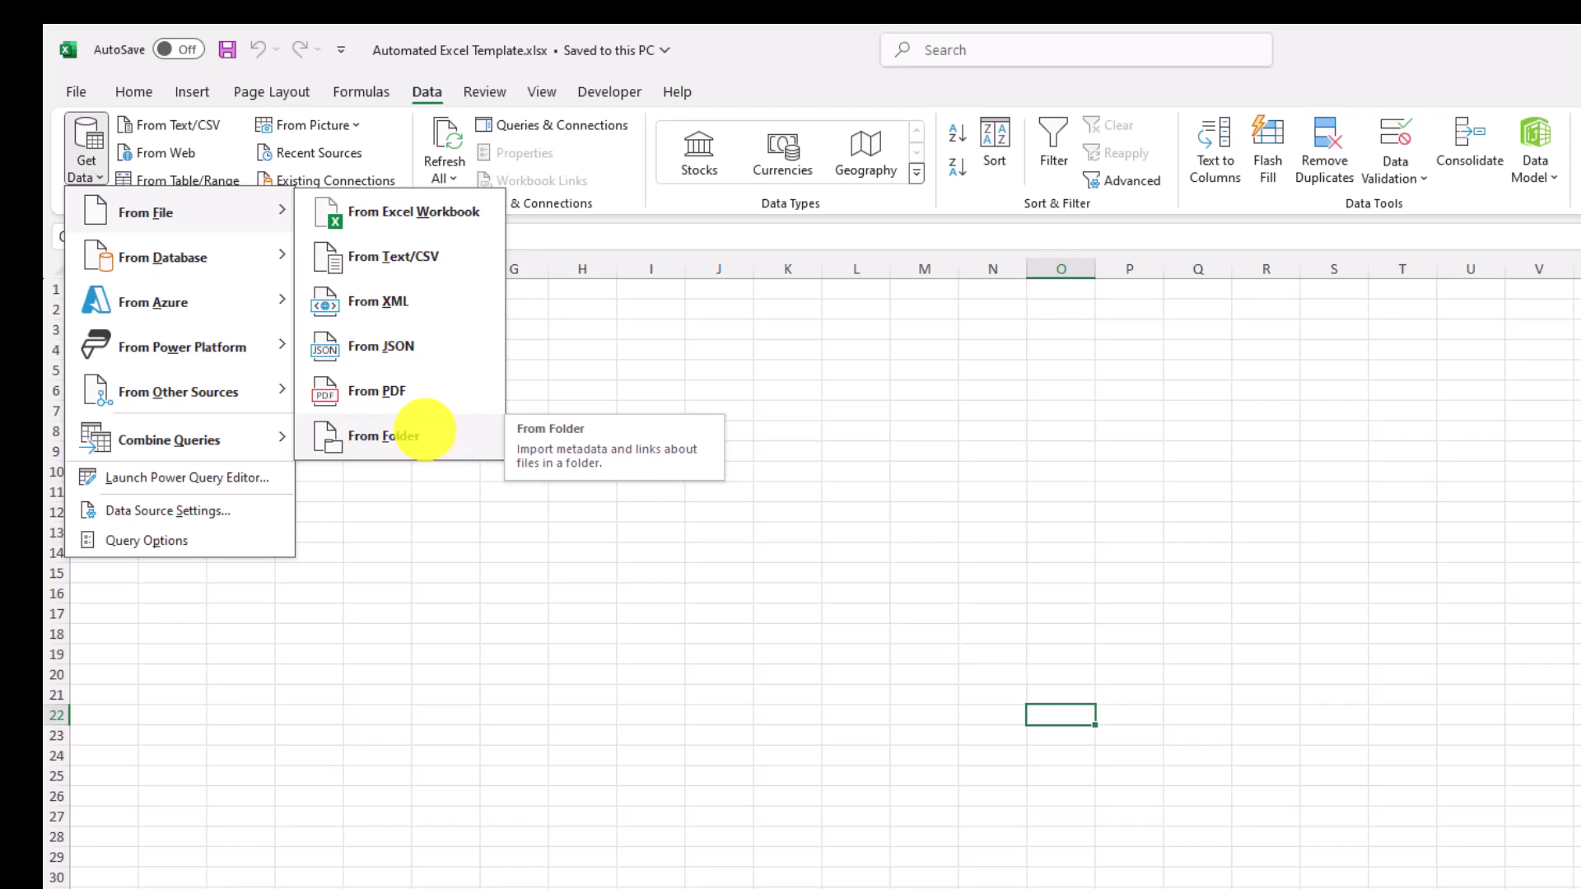
pyautogui.click(424, 430)
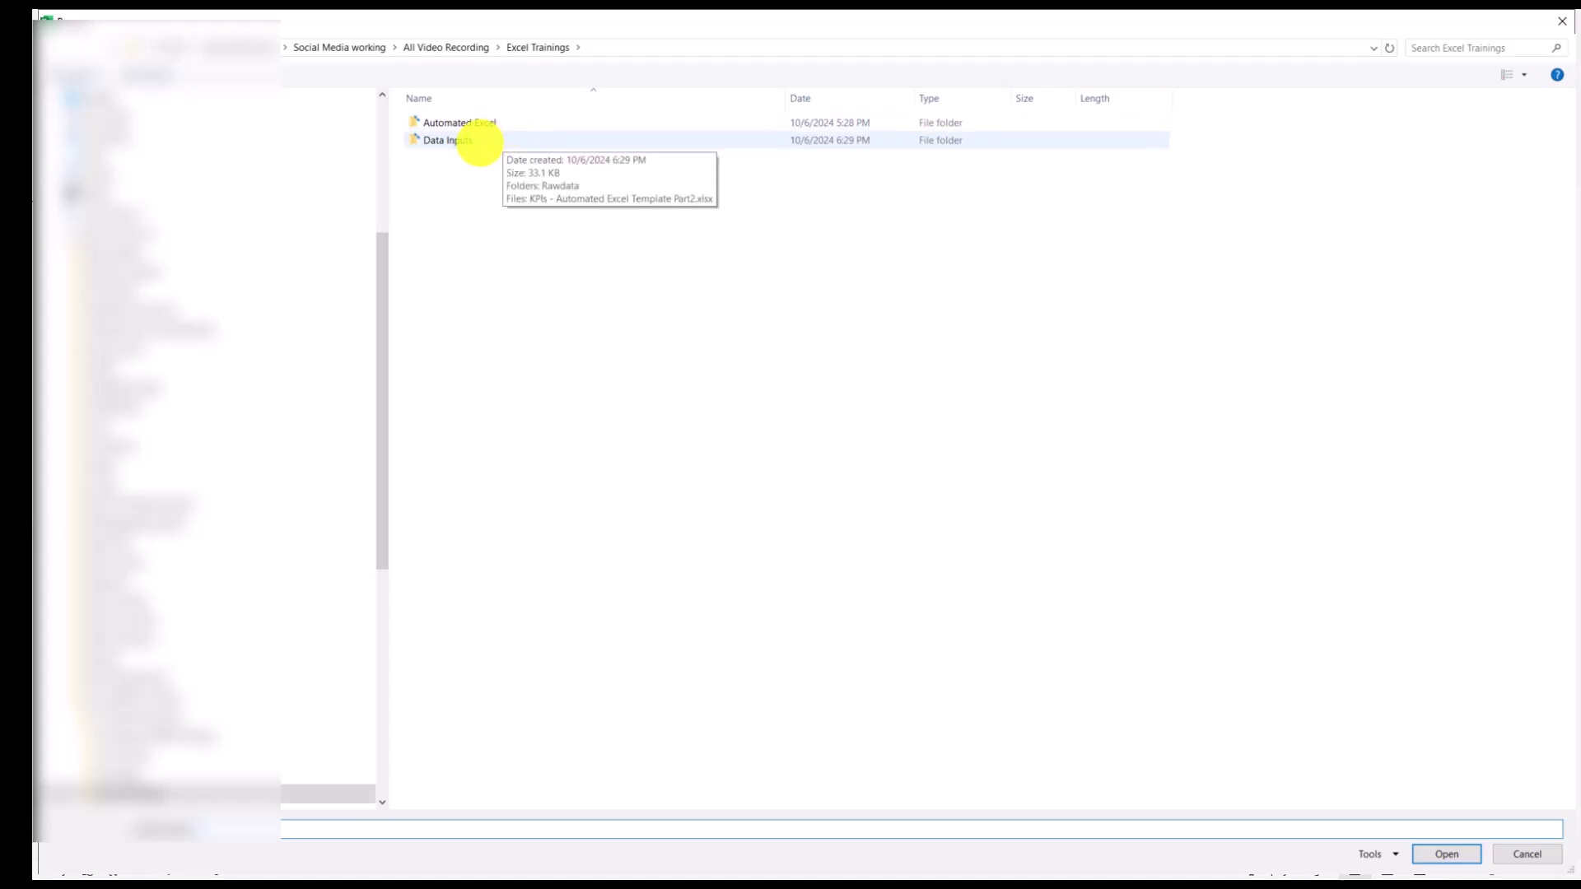
pyautogui.doubleClick(474, 141)
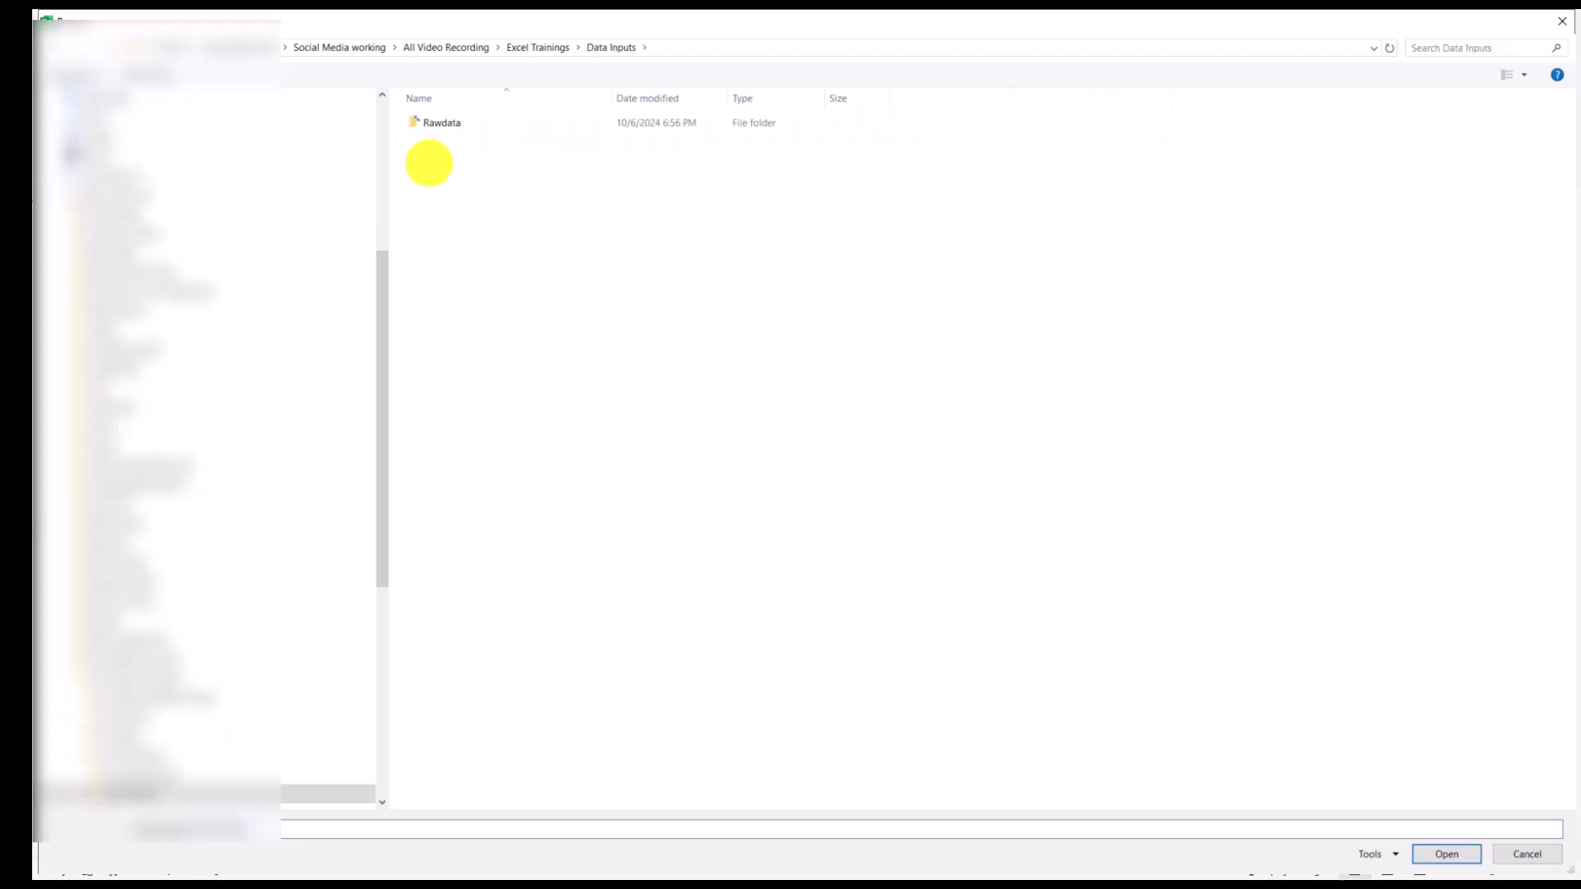
pyautogui.doubleClick(444, 123)
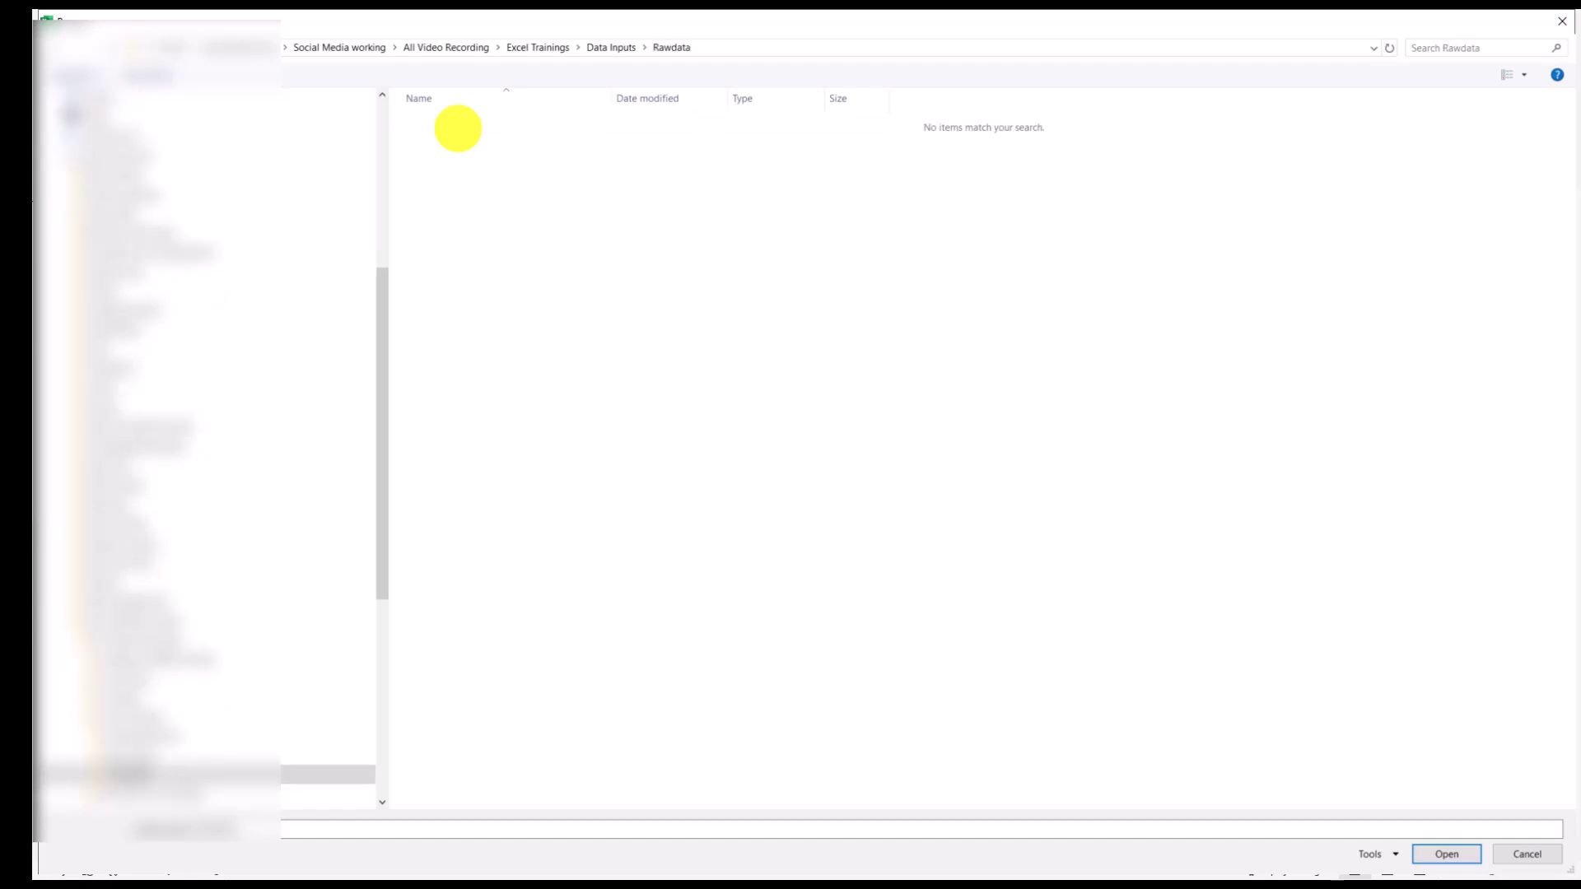
pyautogui.hotkey('alt', 'Left')
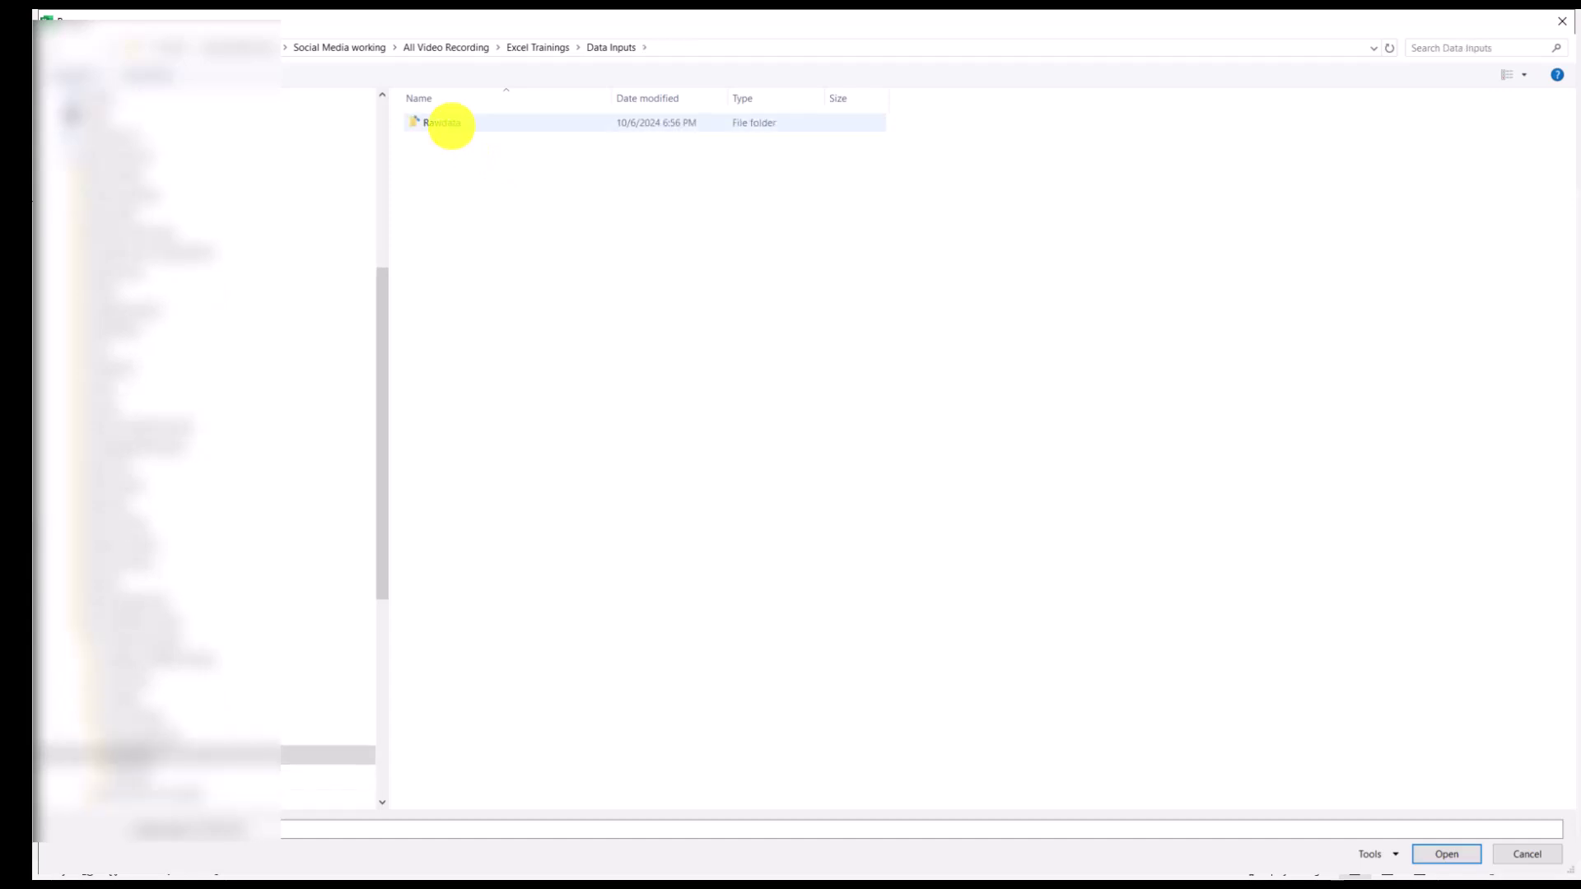
pyautogui.click(465, 130)
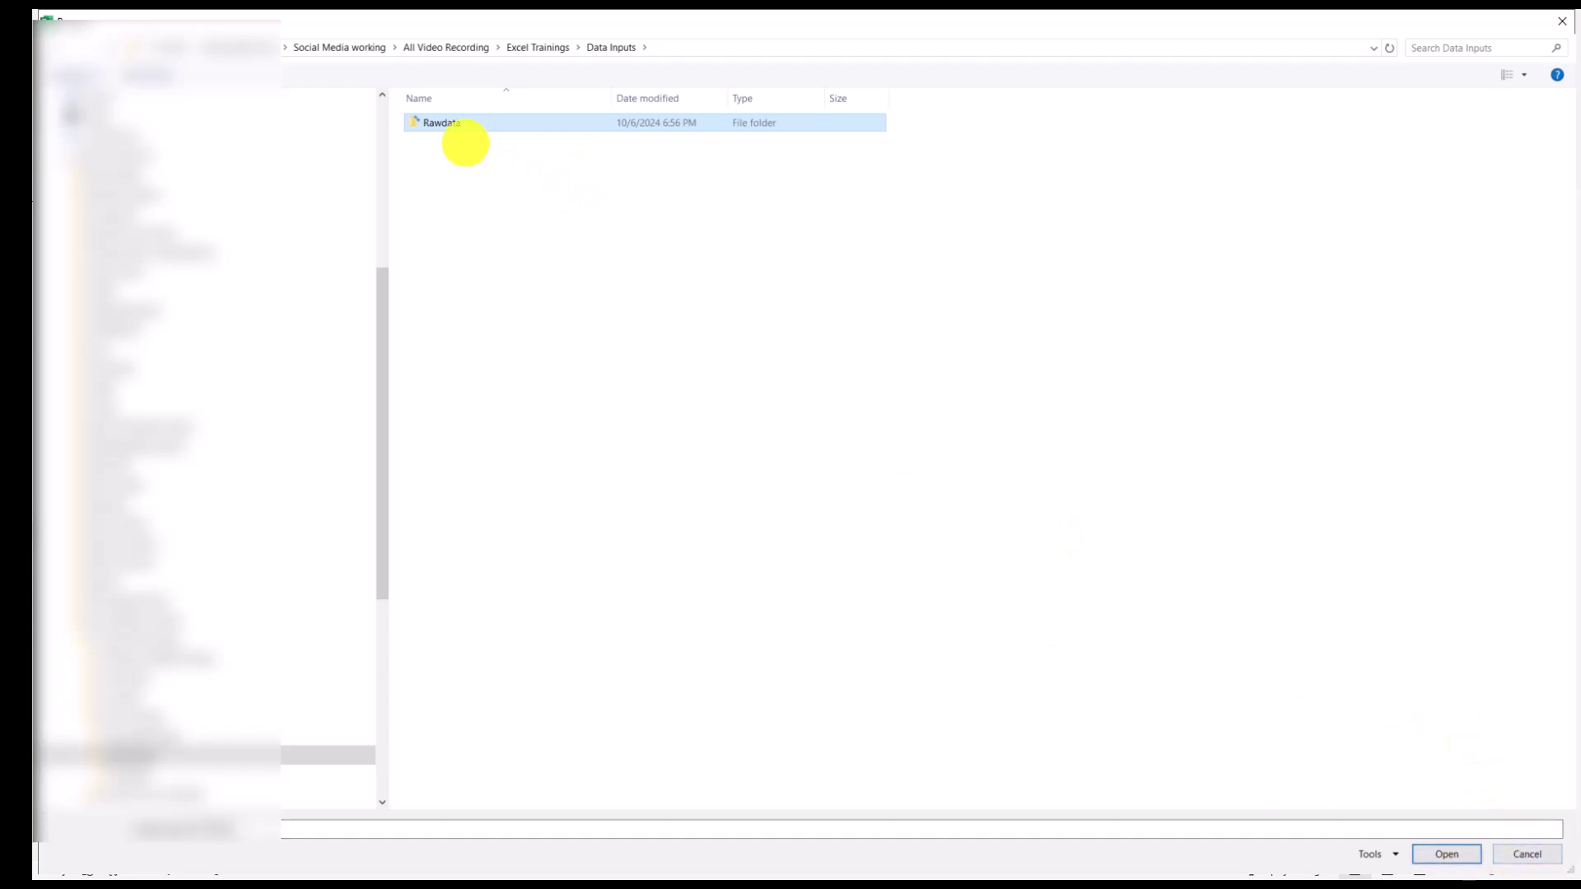
pyautogui.click(1447, 852)
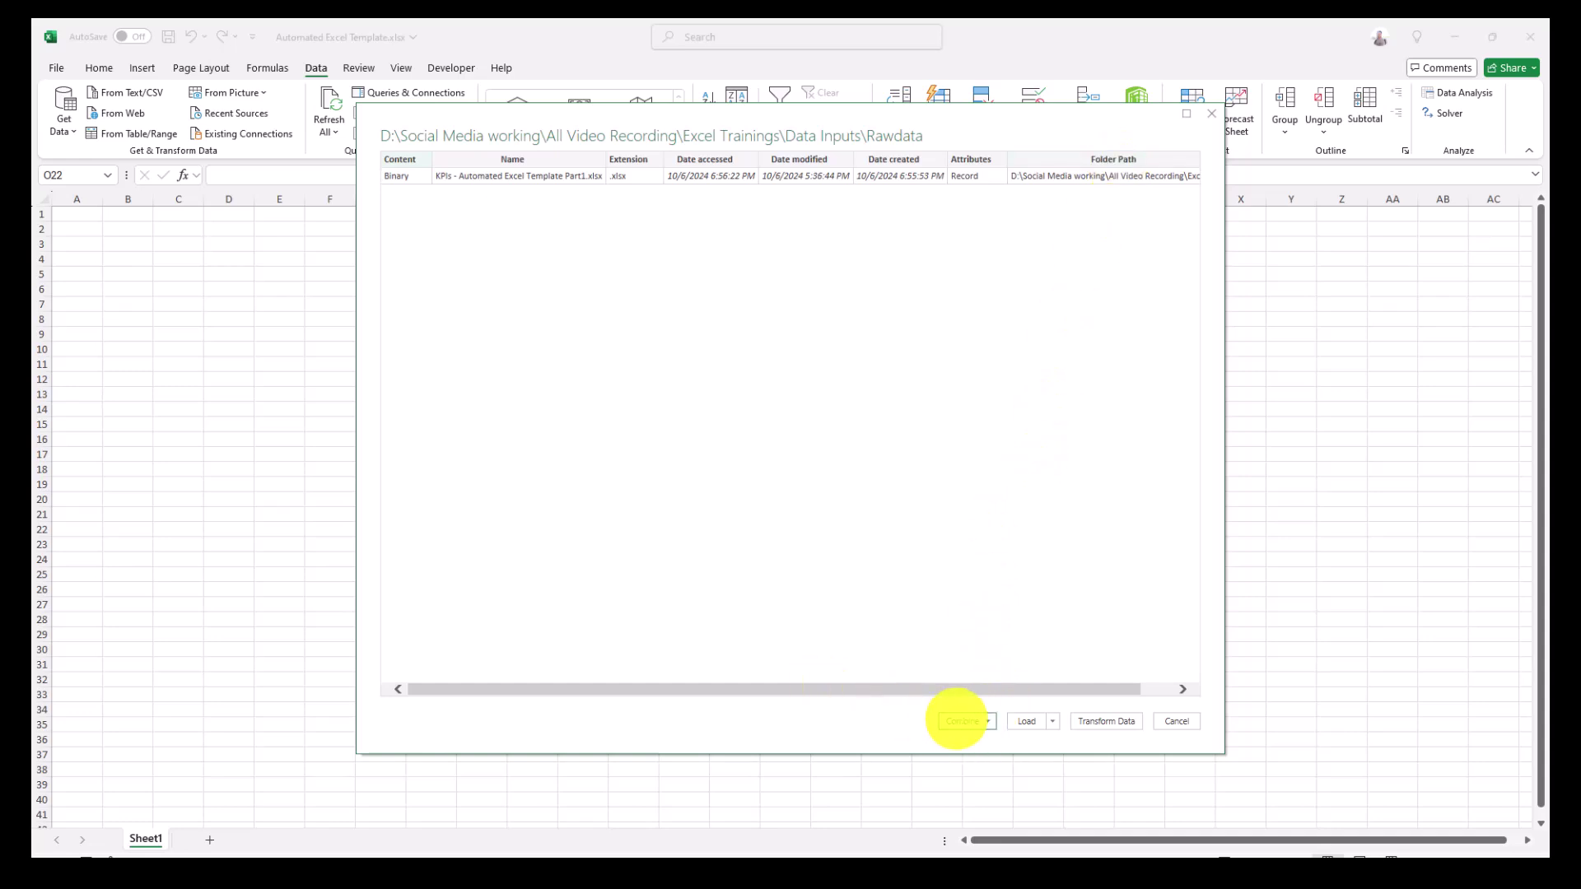
# Step: Combine and transform the folder's files, extracting Sheet1 with the first file as the sample
pyautogui.click(987, 722)
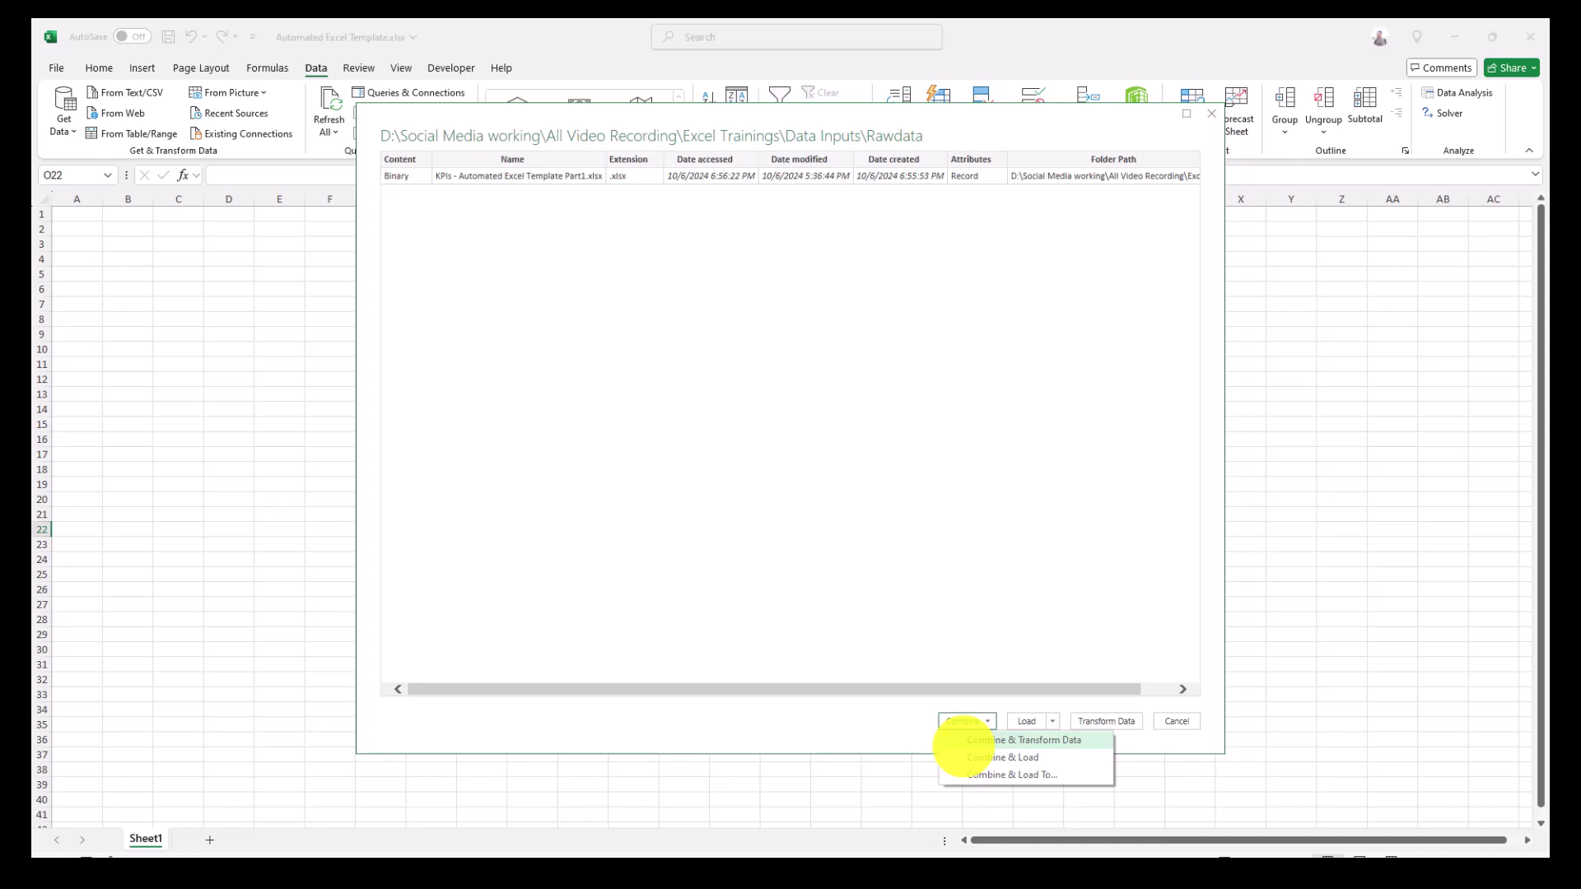
pyautogui.click(963, 743)
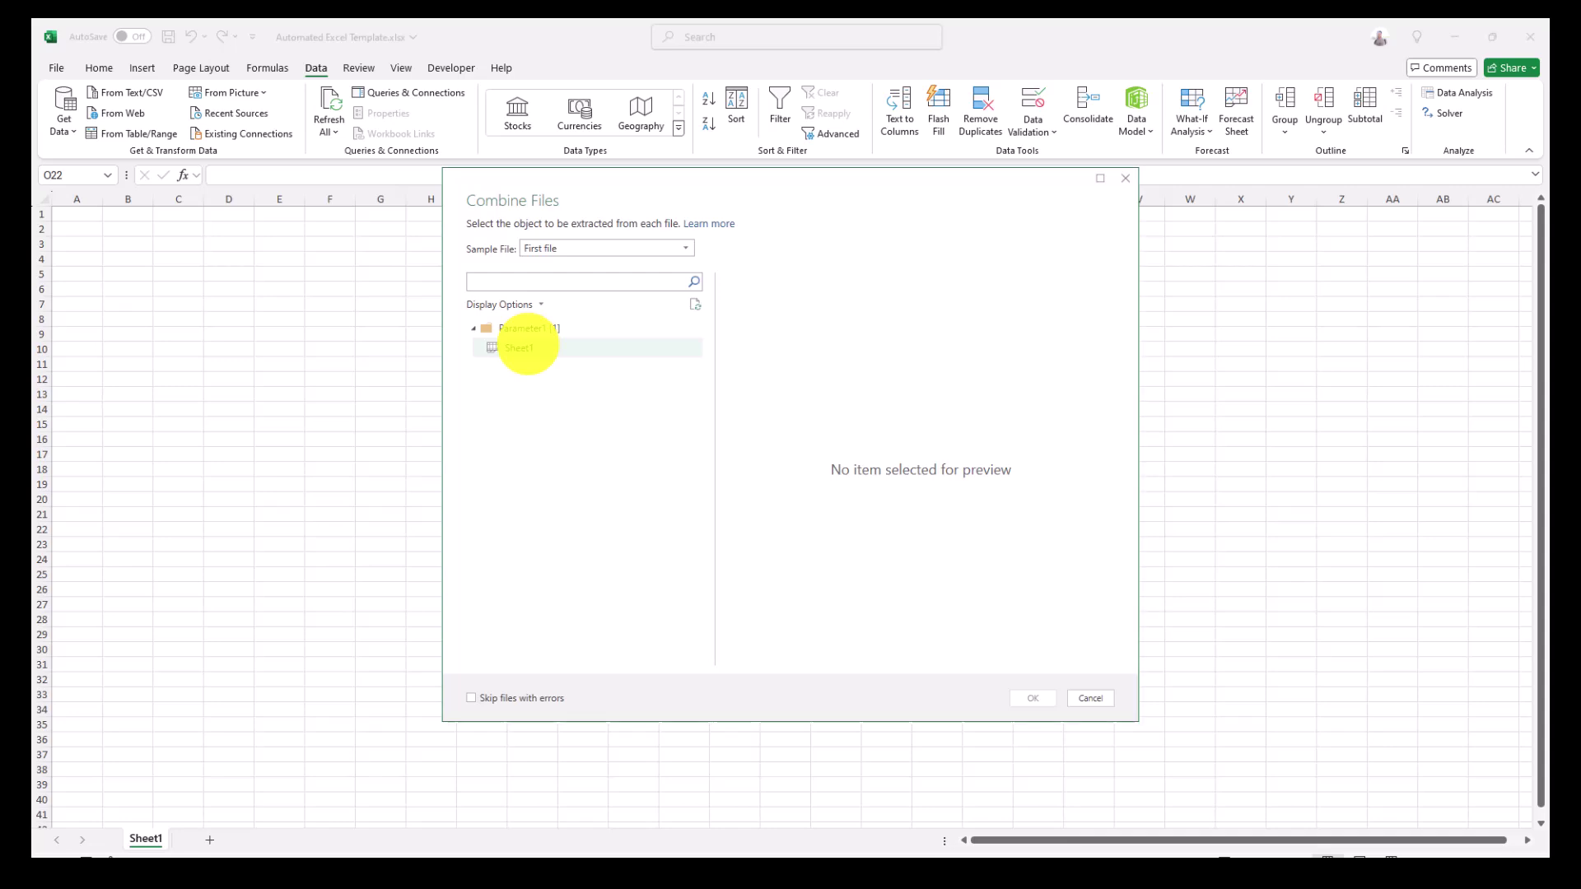
pyautogui.click(524, 347)
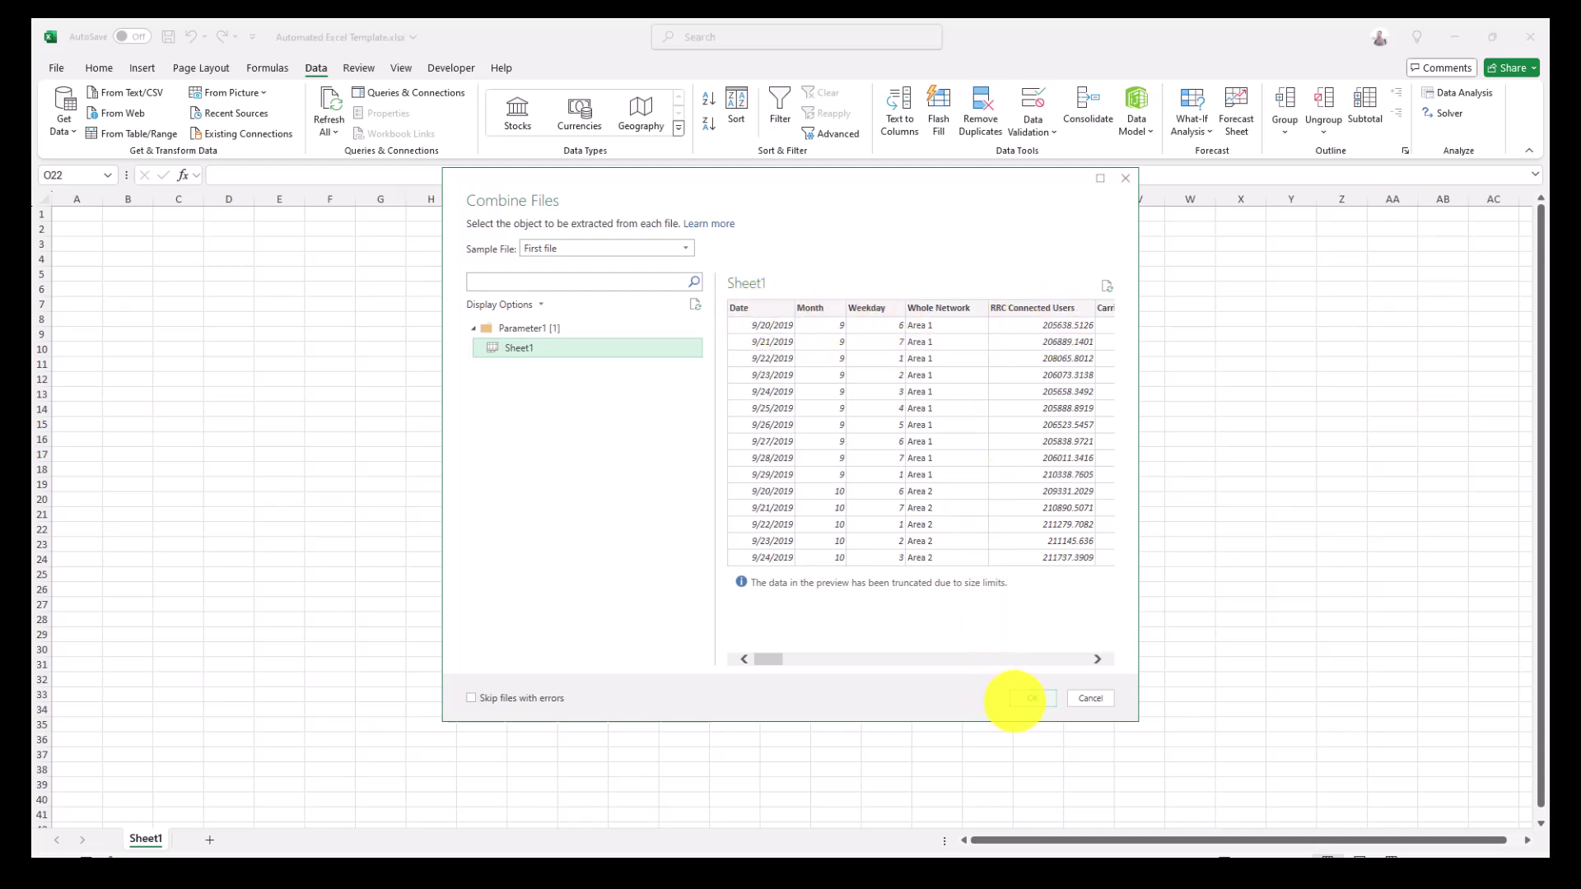
pyautogui.click(1021, 698)
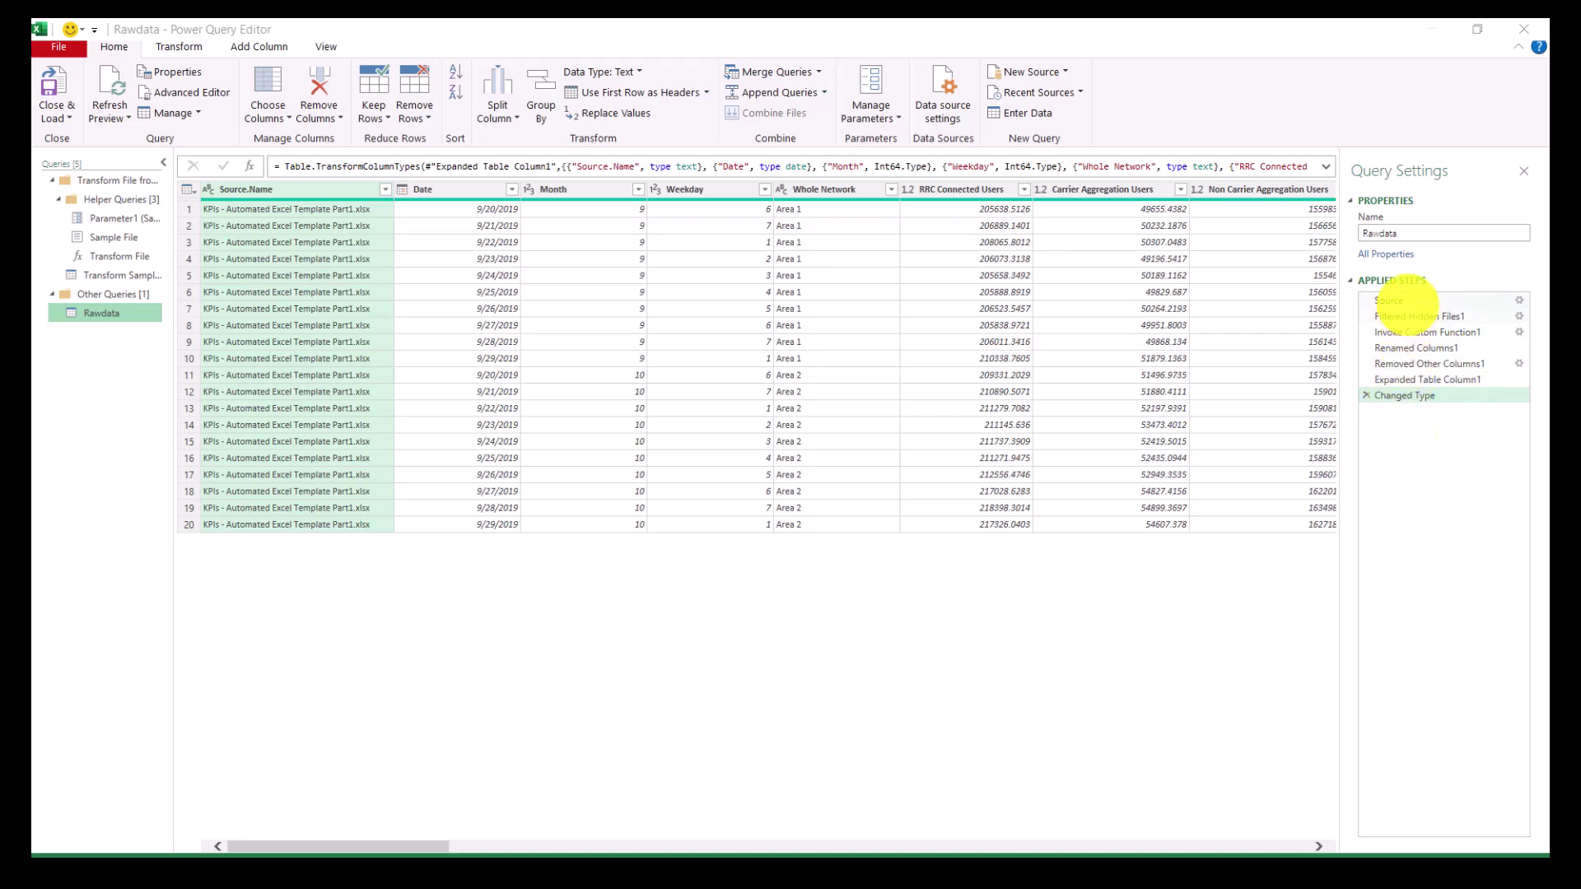
# Step: Review the query's Source step, return to the Changed Type step and remove the Source.Name column
pyautogui.click(1402, 301)
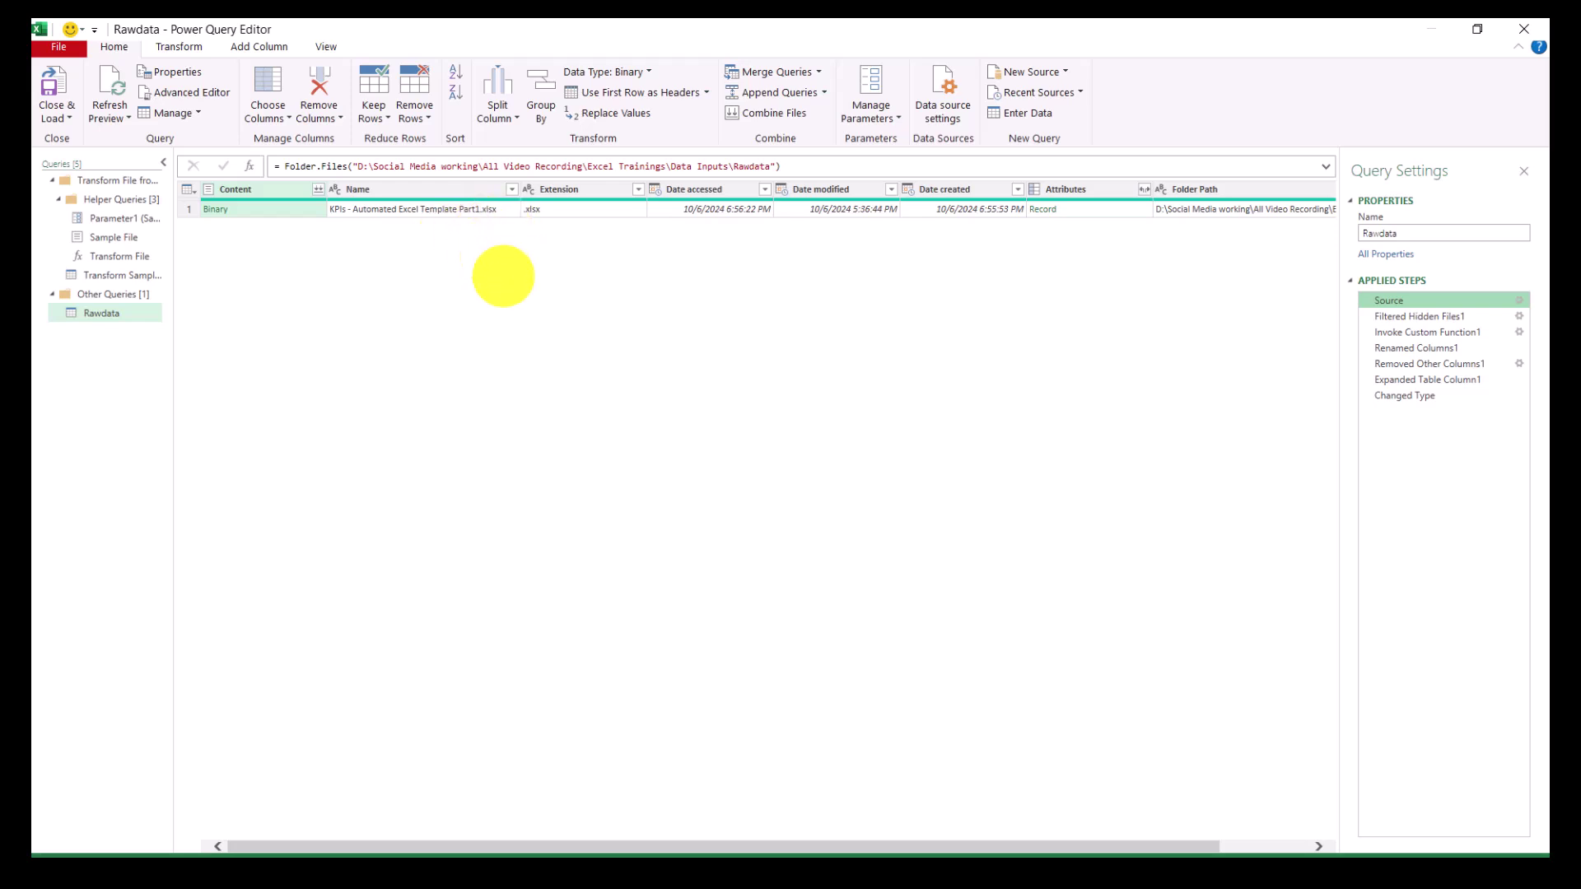
pyautogui.click(1410, 396)
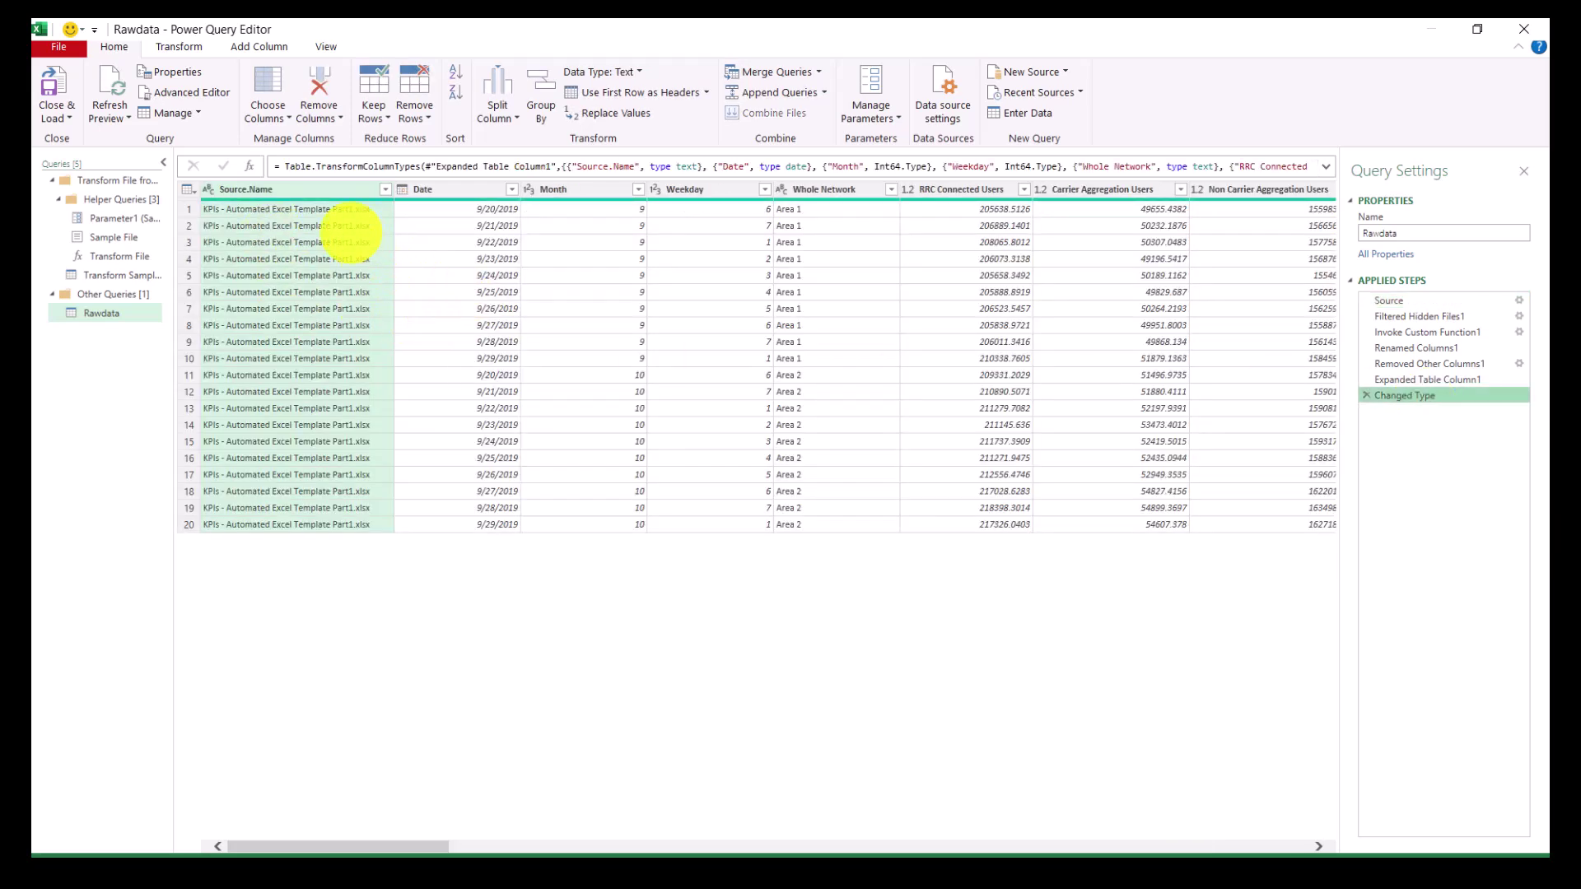
pyautogui.rightClick(329, 191)
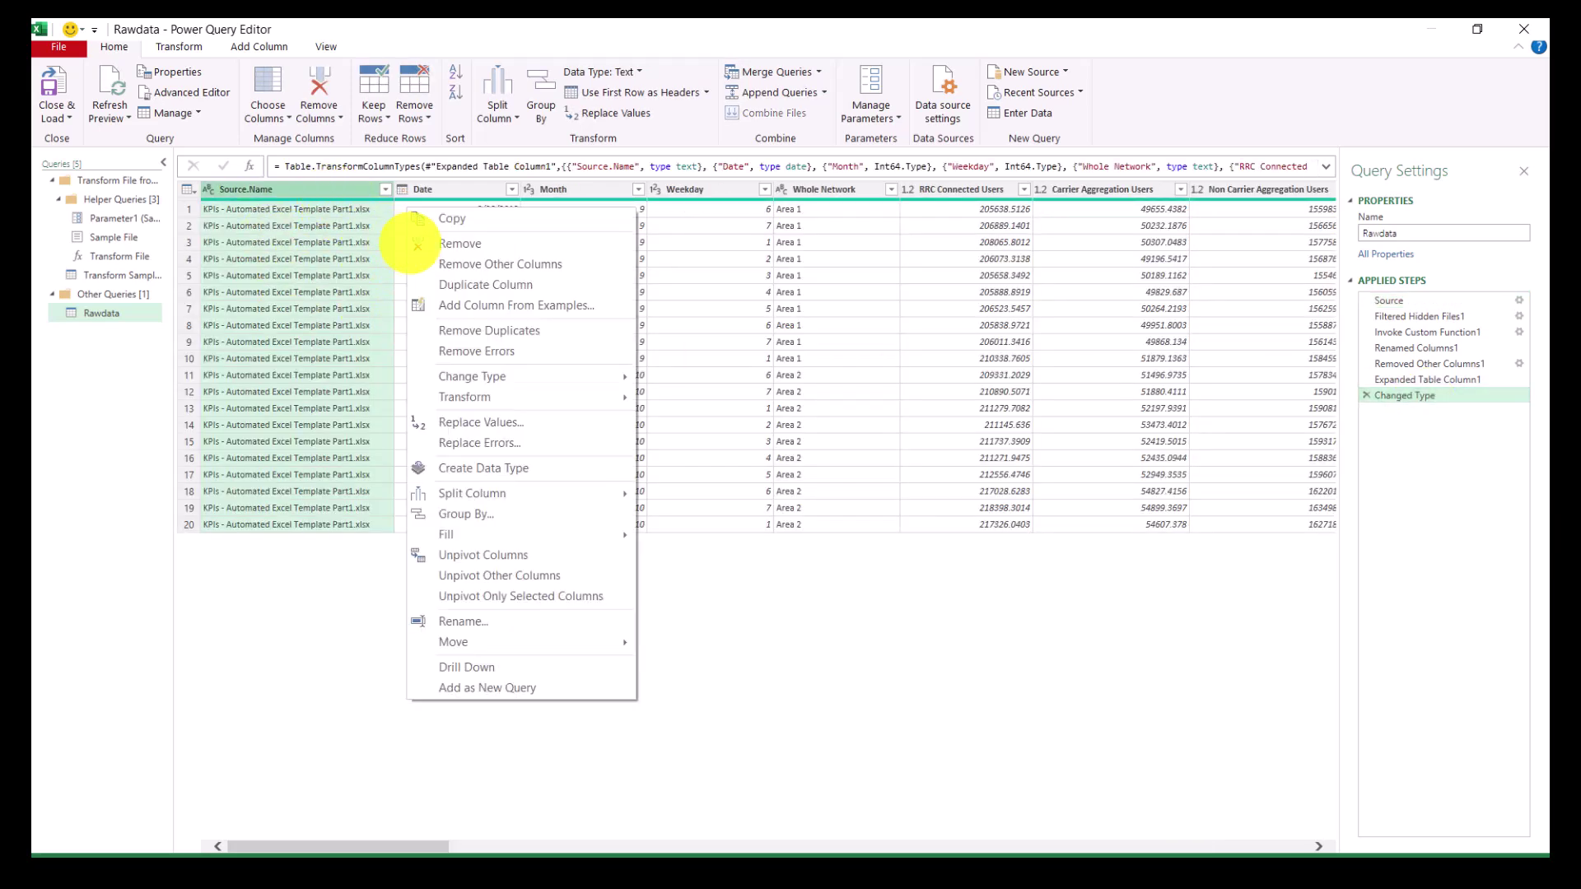
pyautogui.click(420, 244)
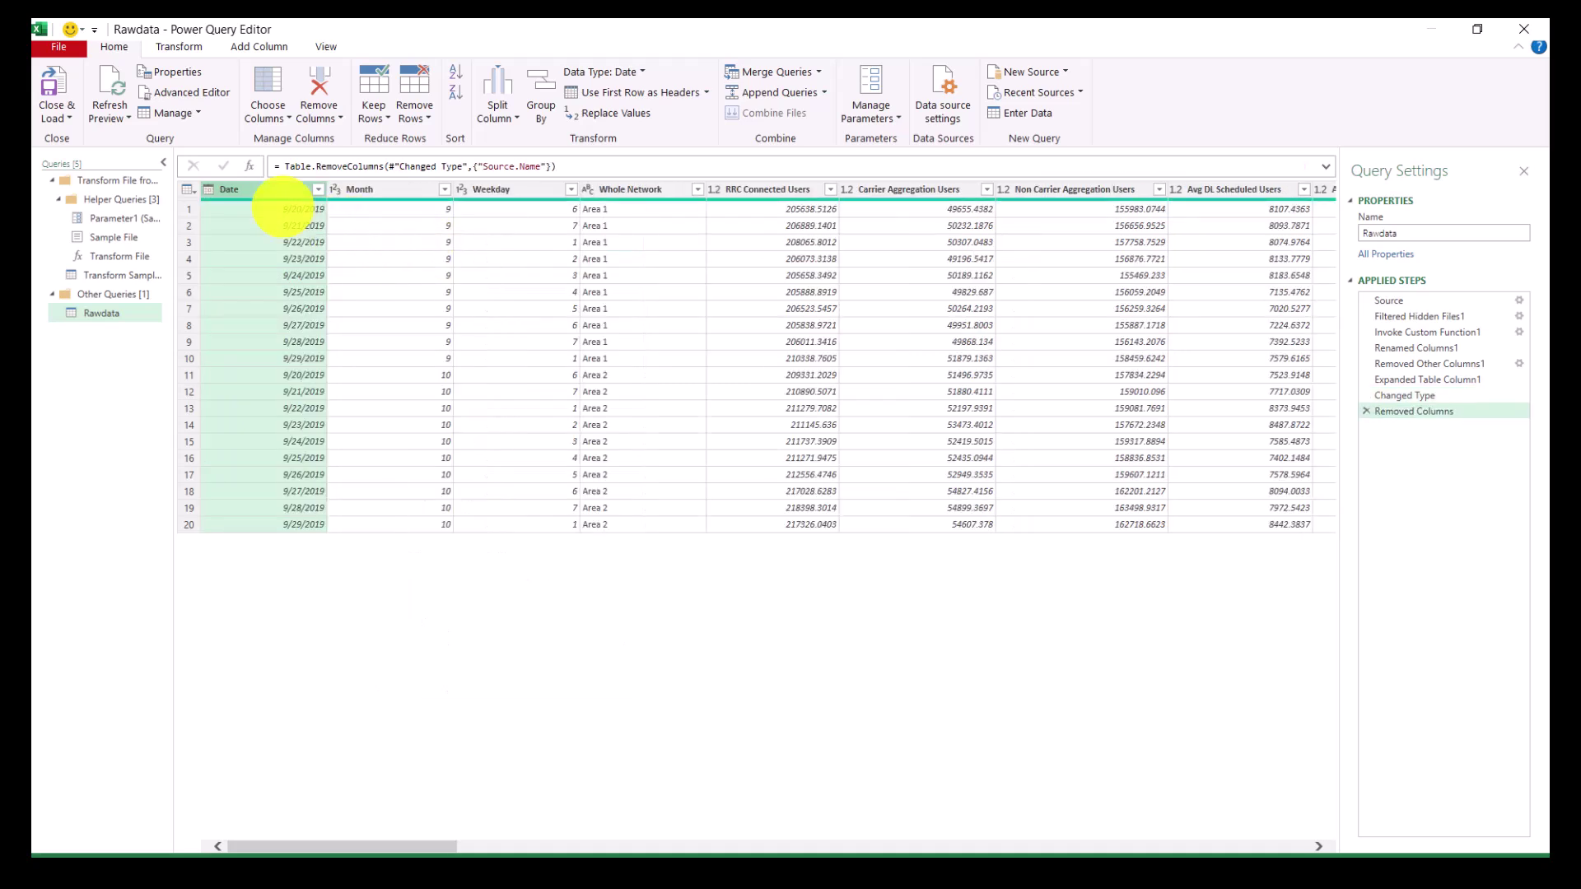
# Step: Add a column to the Rawdata query that gives the name of the day from the Date column
pyautogui.click(260, 47)
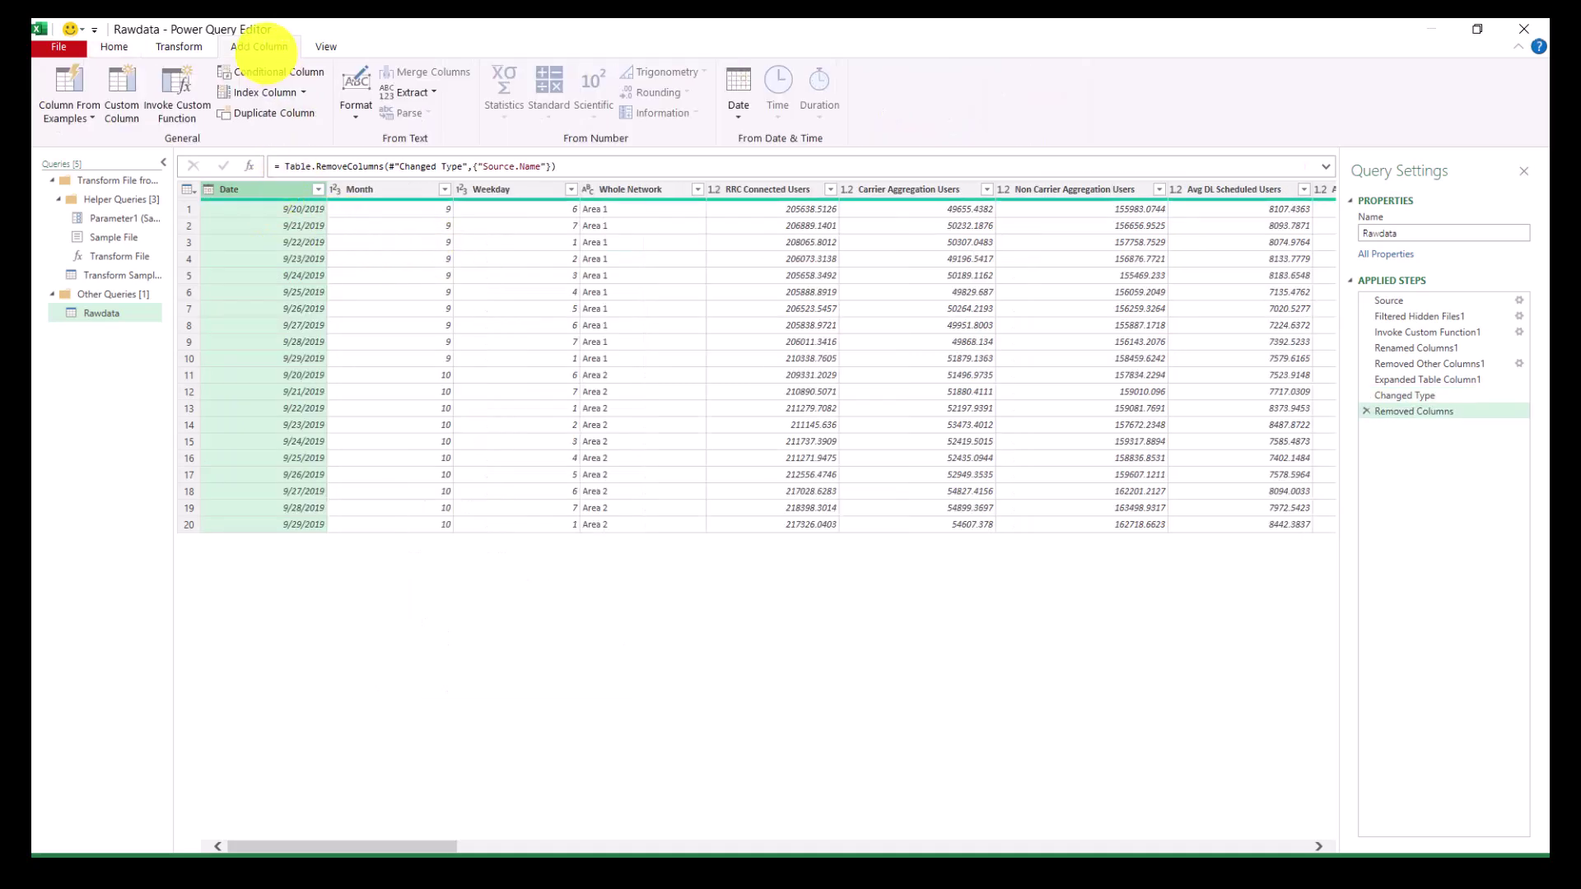
pyautogui.moveTo(292, 197)
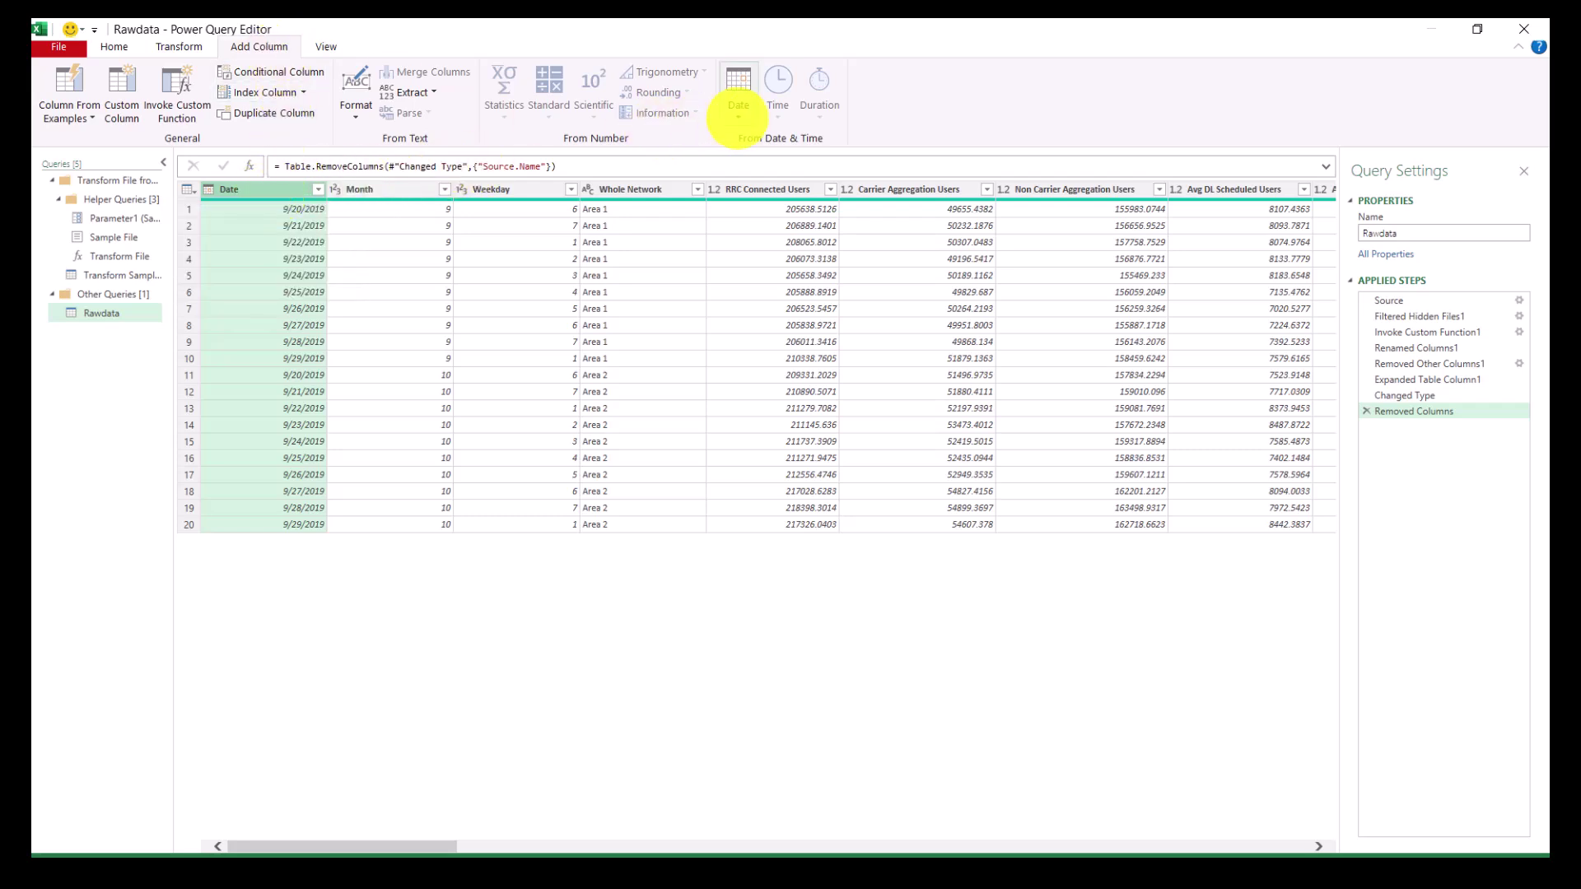
pyautogui.click(737, 117)
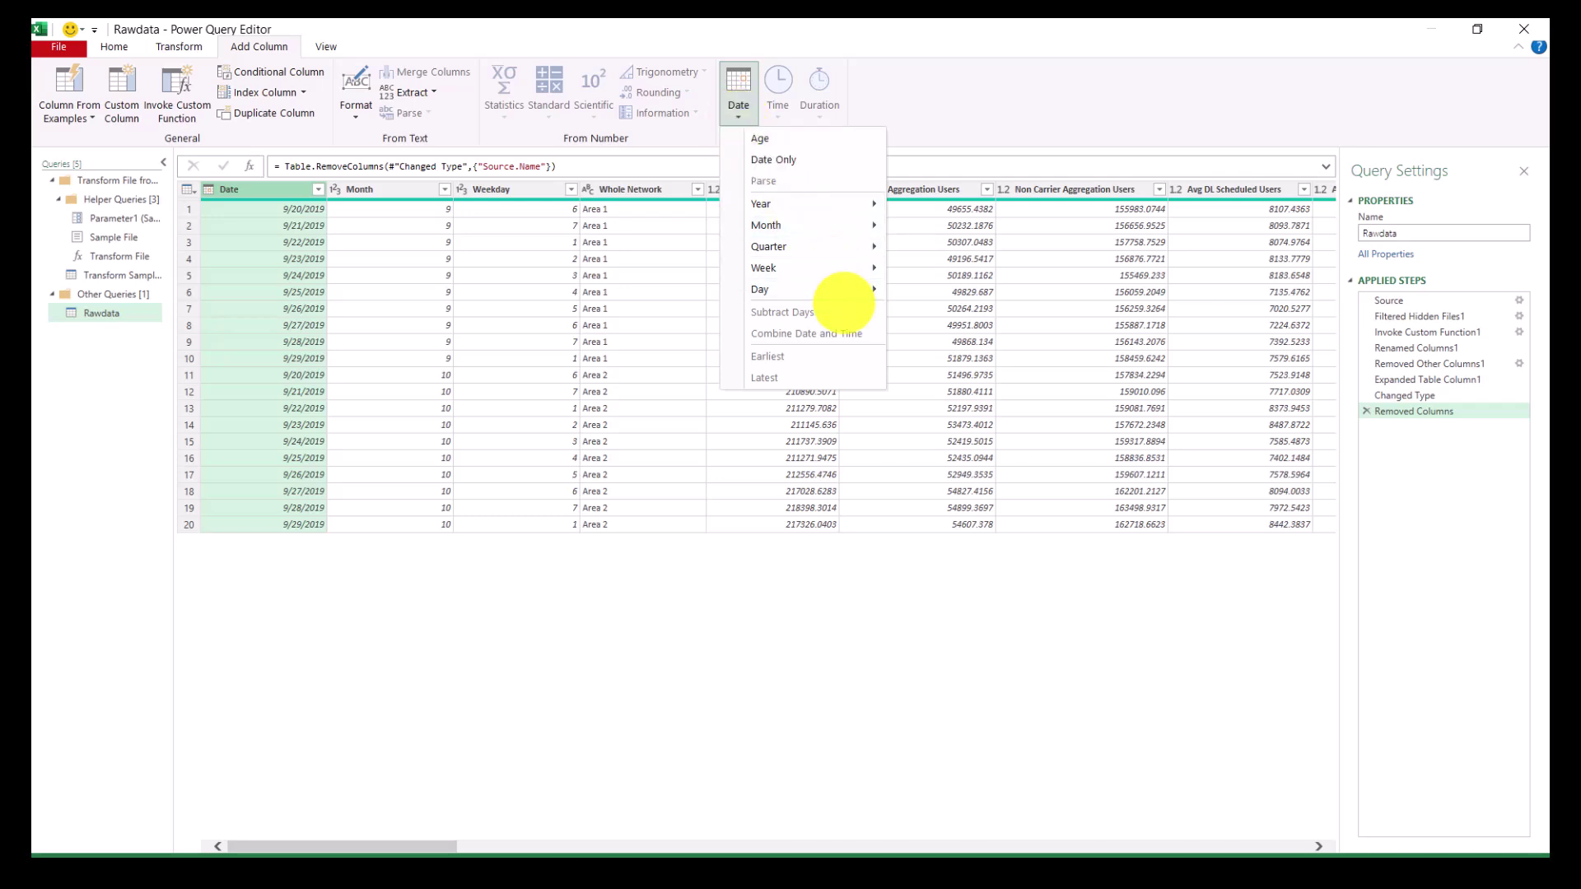
pyautogui.moveTo(845, 294)
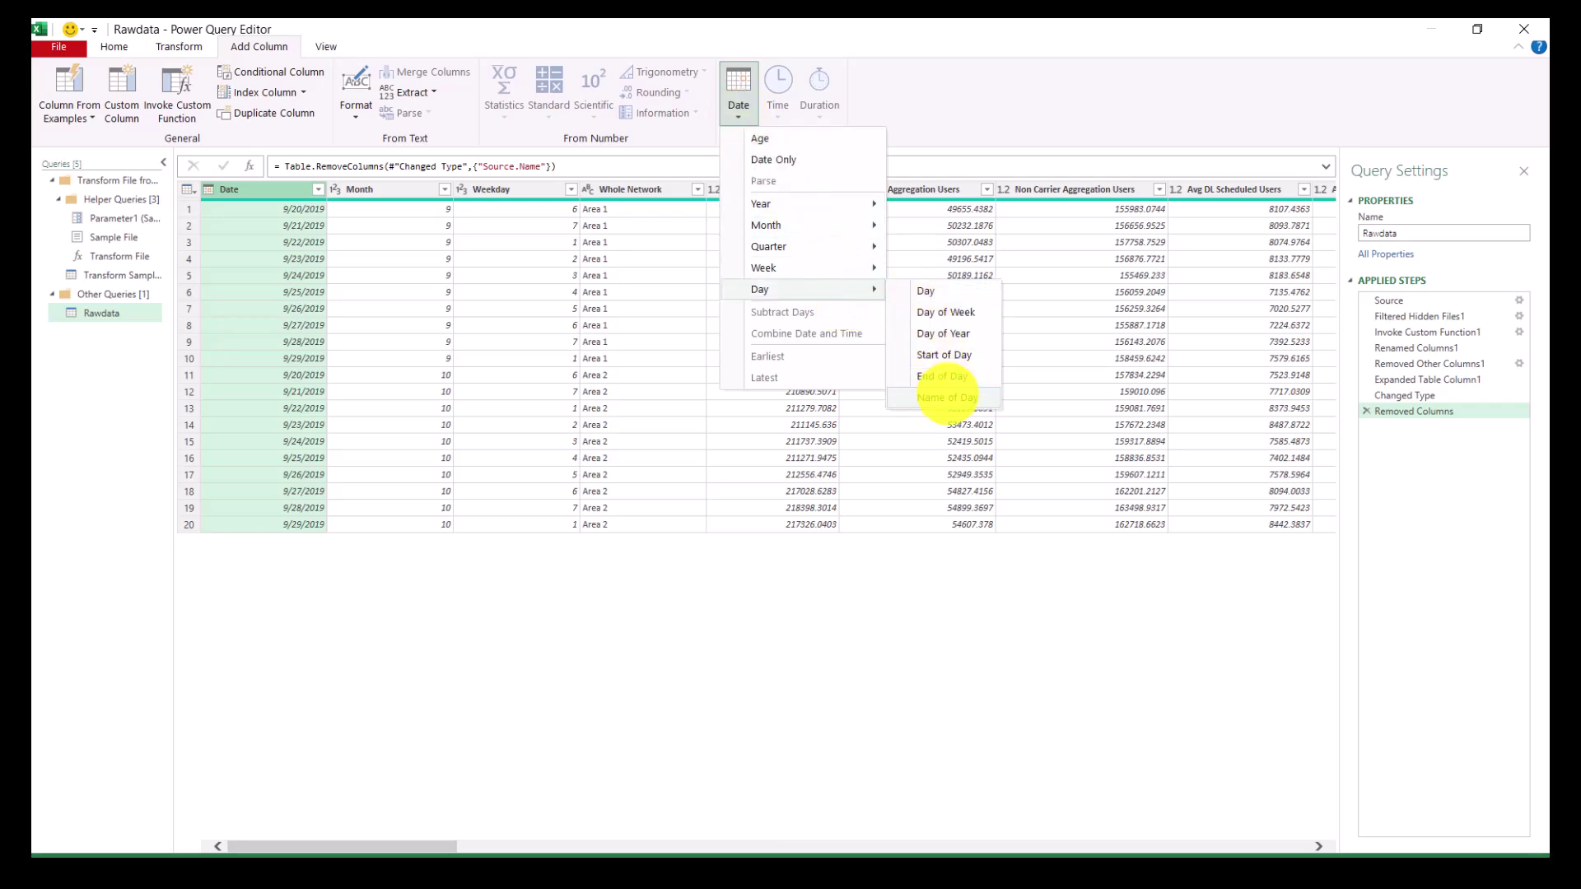
pyautogui.click(947, 399)
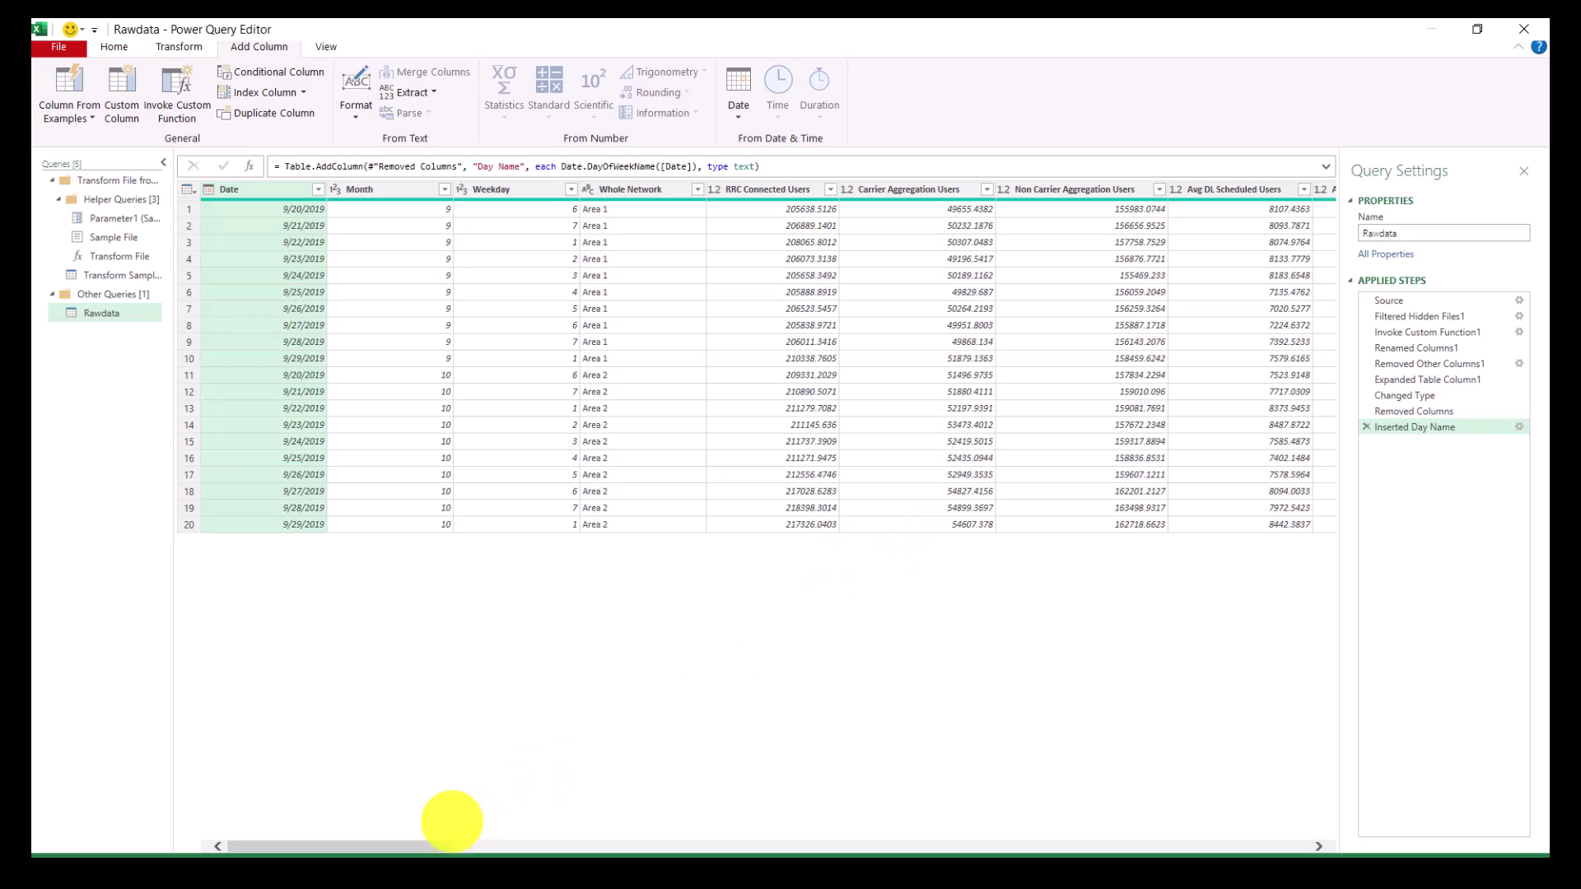
# Step: Check the new Day Name column, then close the query editor and load the Rawdata query into the workbook
pyautogui.moveTo(424, 840); pyautogui.dragTo(1317, 834)
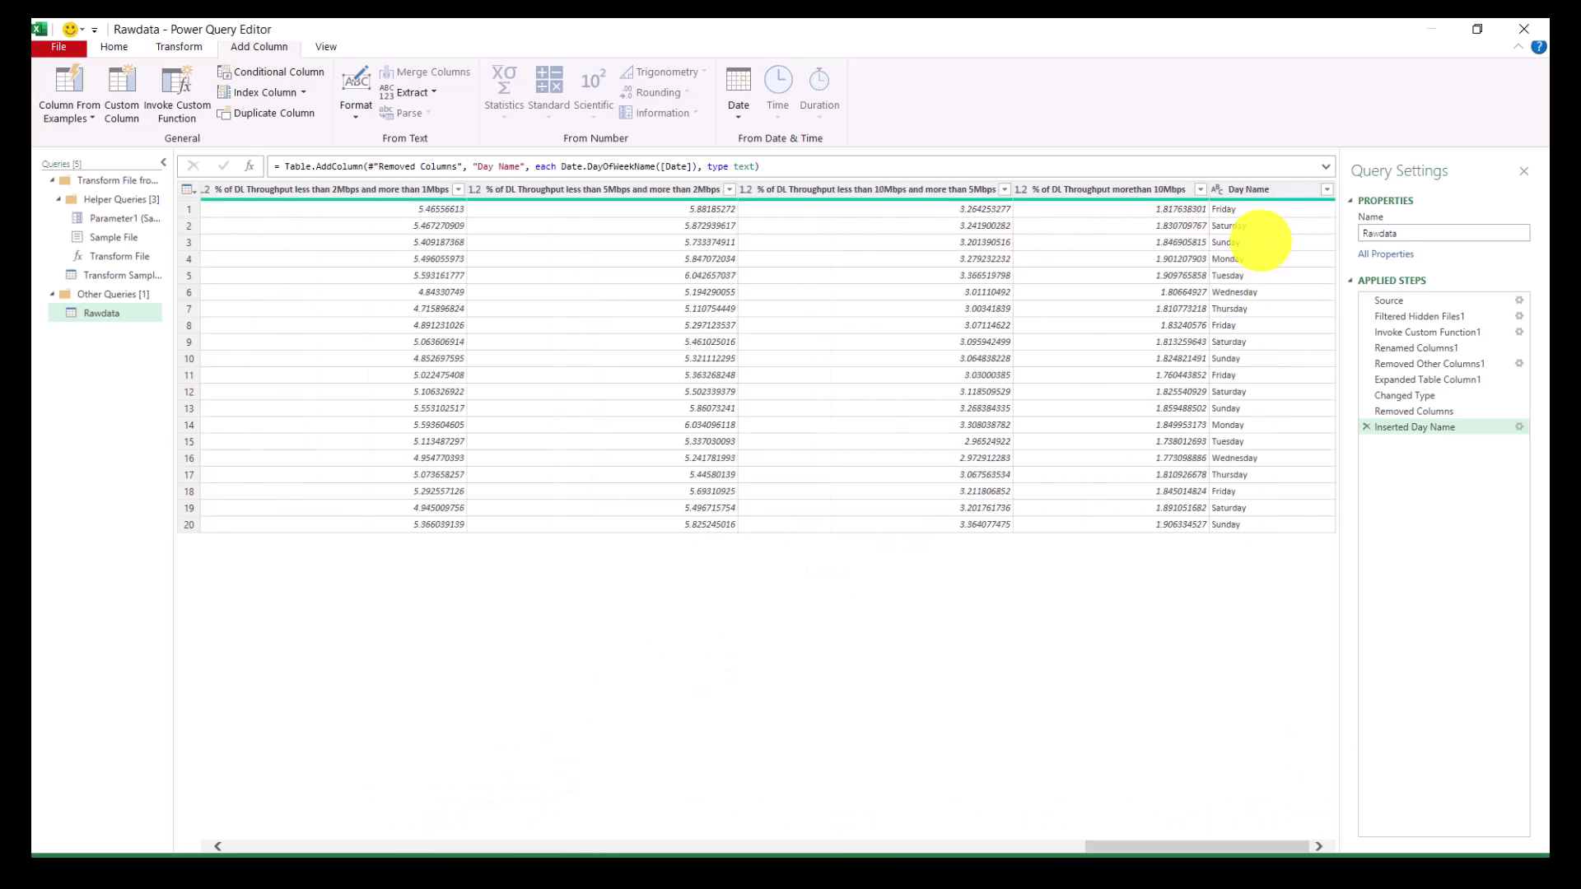
pyautogui.moveTo(1174, 847); pyautogui.dragTo(281, 768)
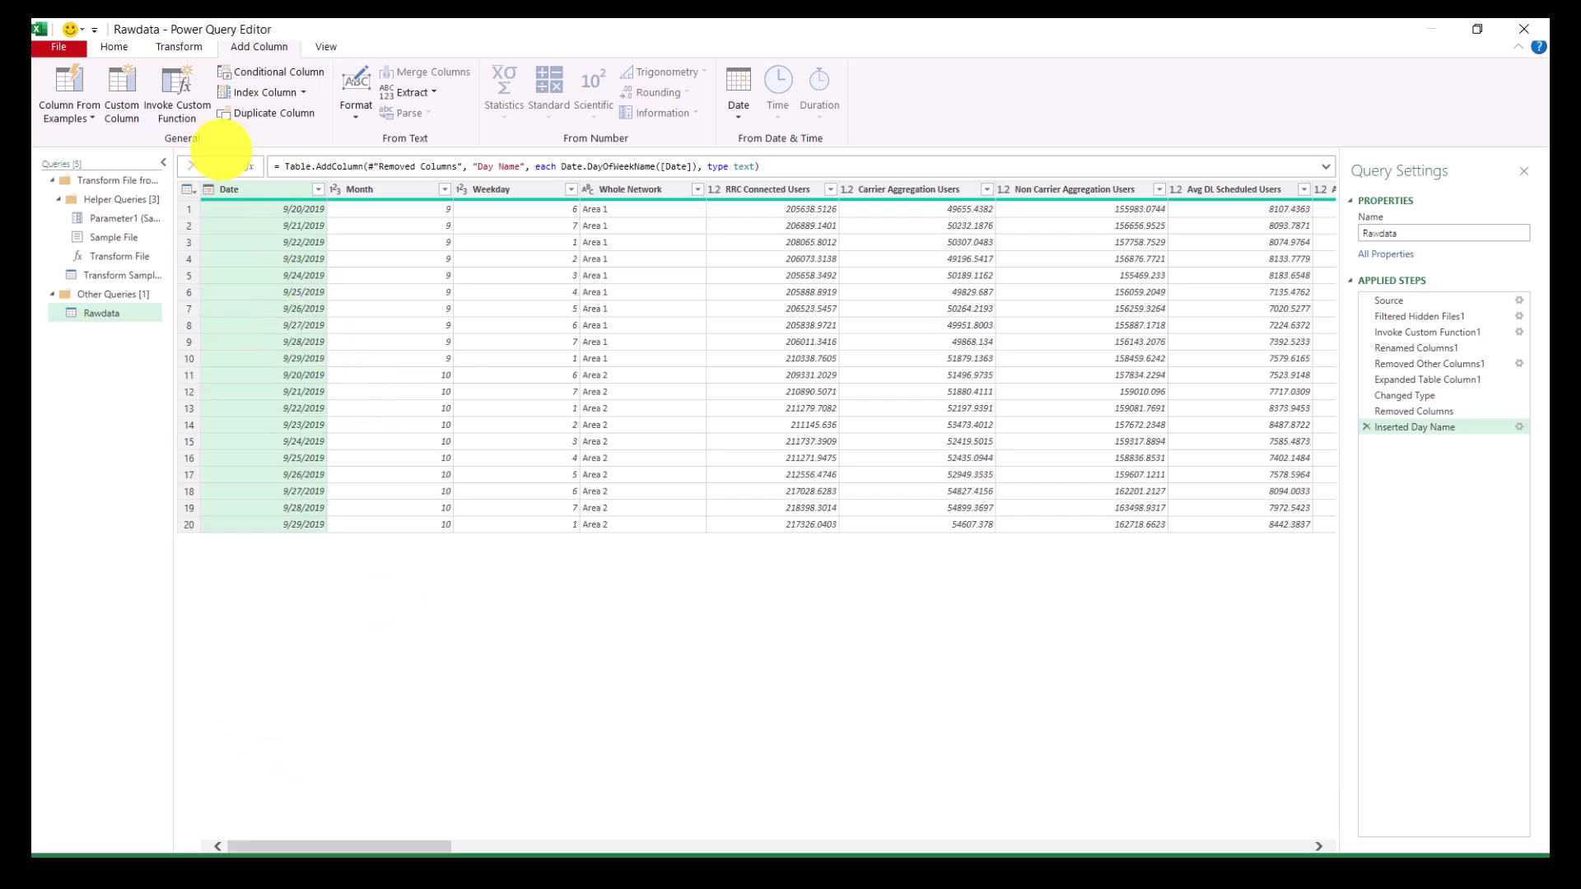
pyautogui.click(115, 47)
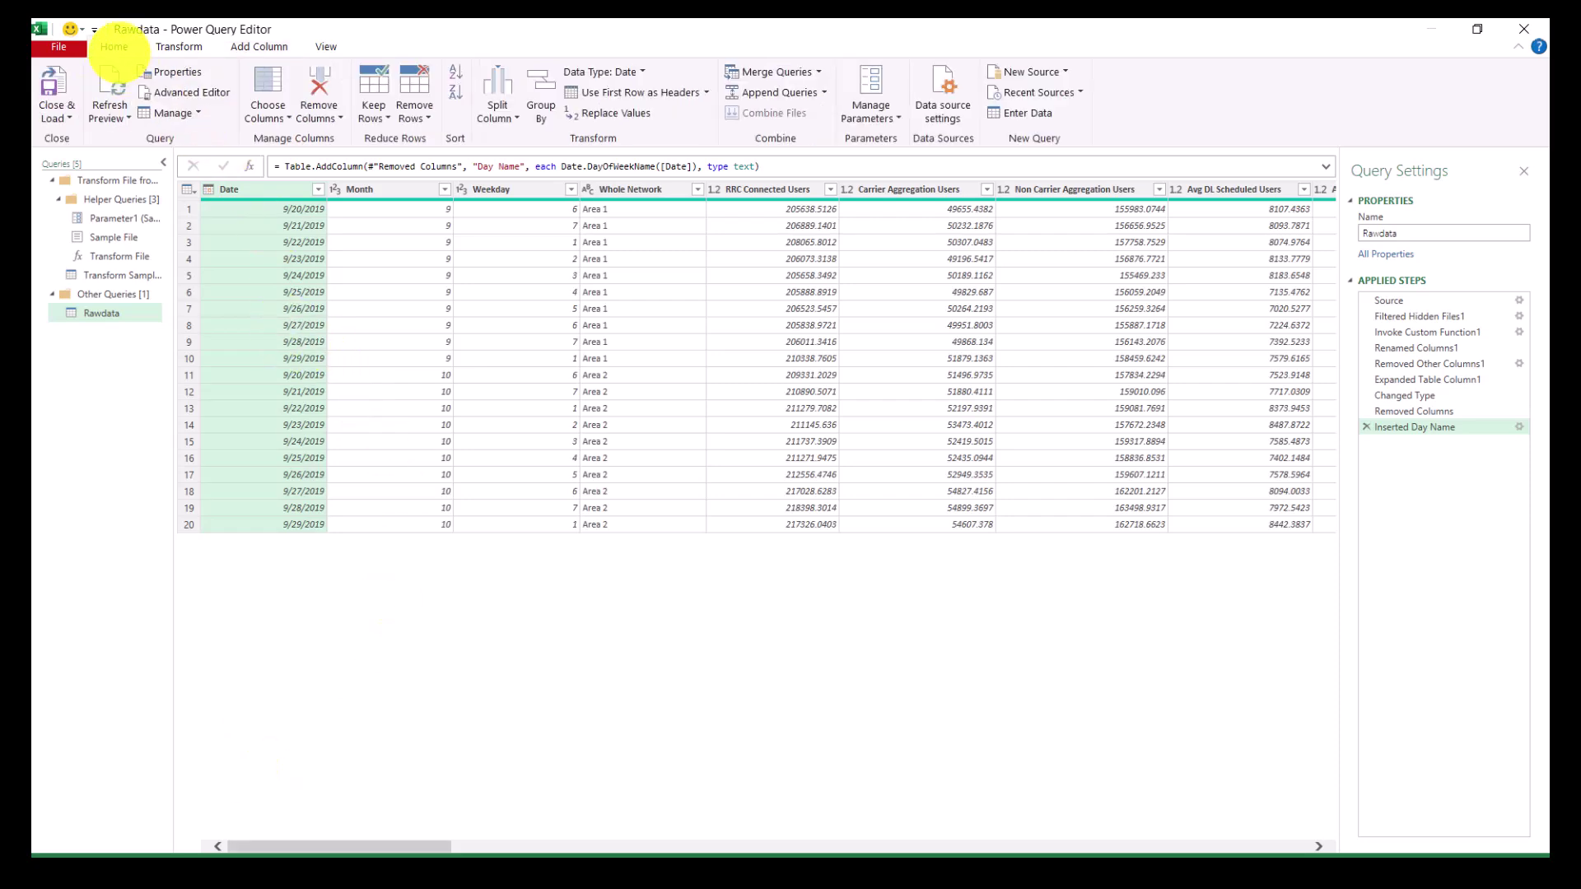
pyautogui.click(56, 115)
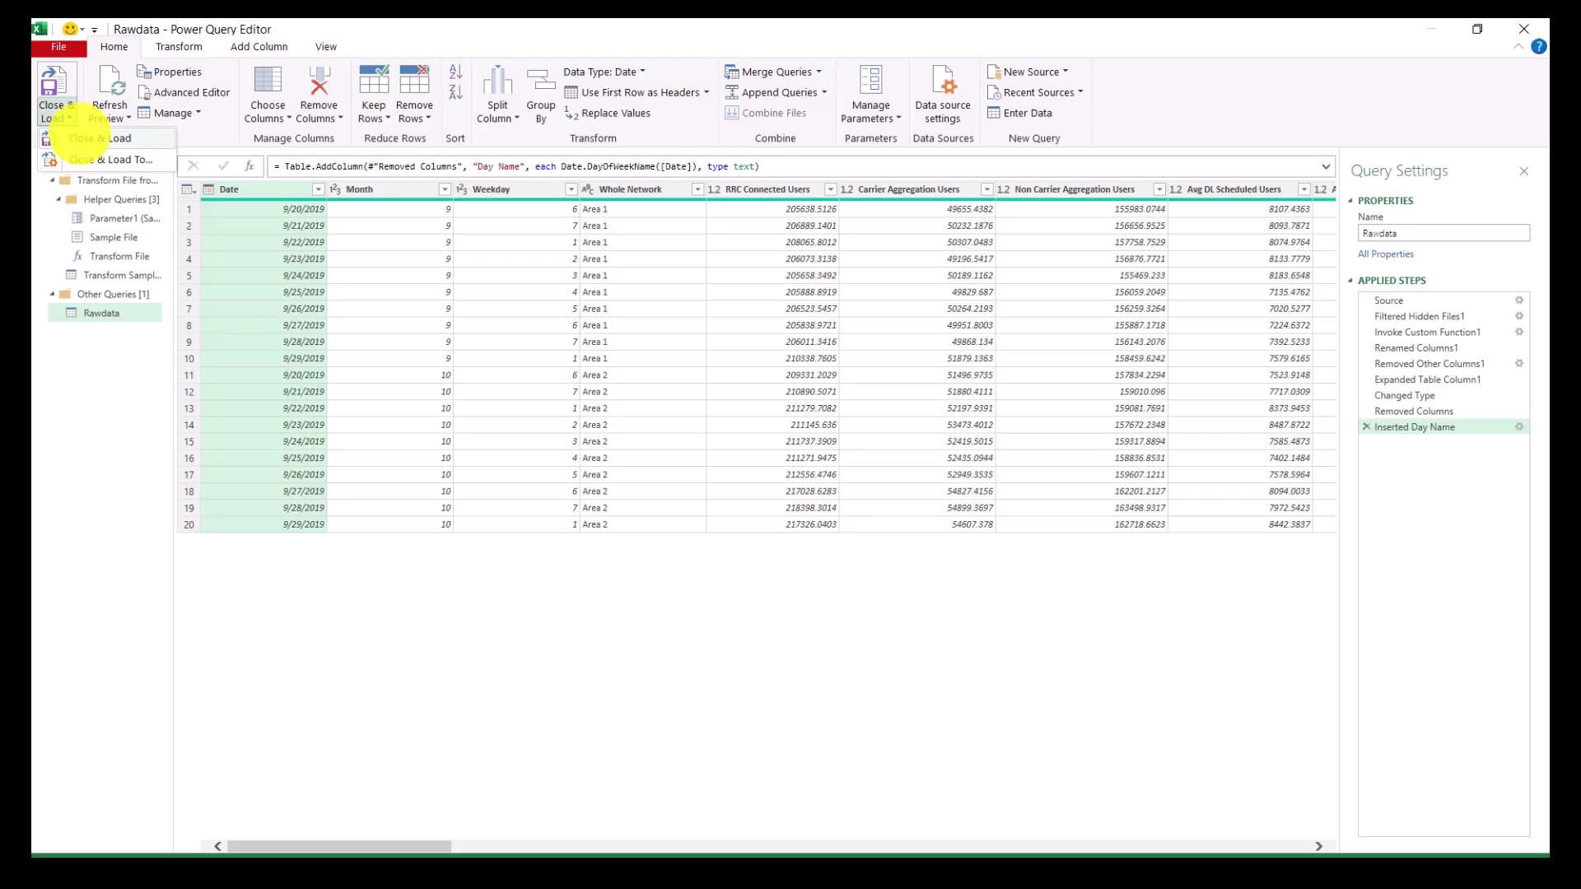
pyautogui.click(83, 139)
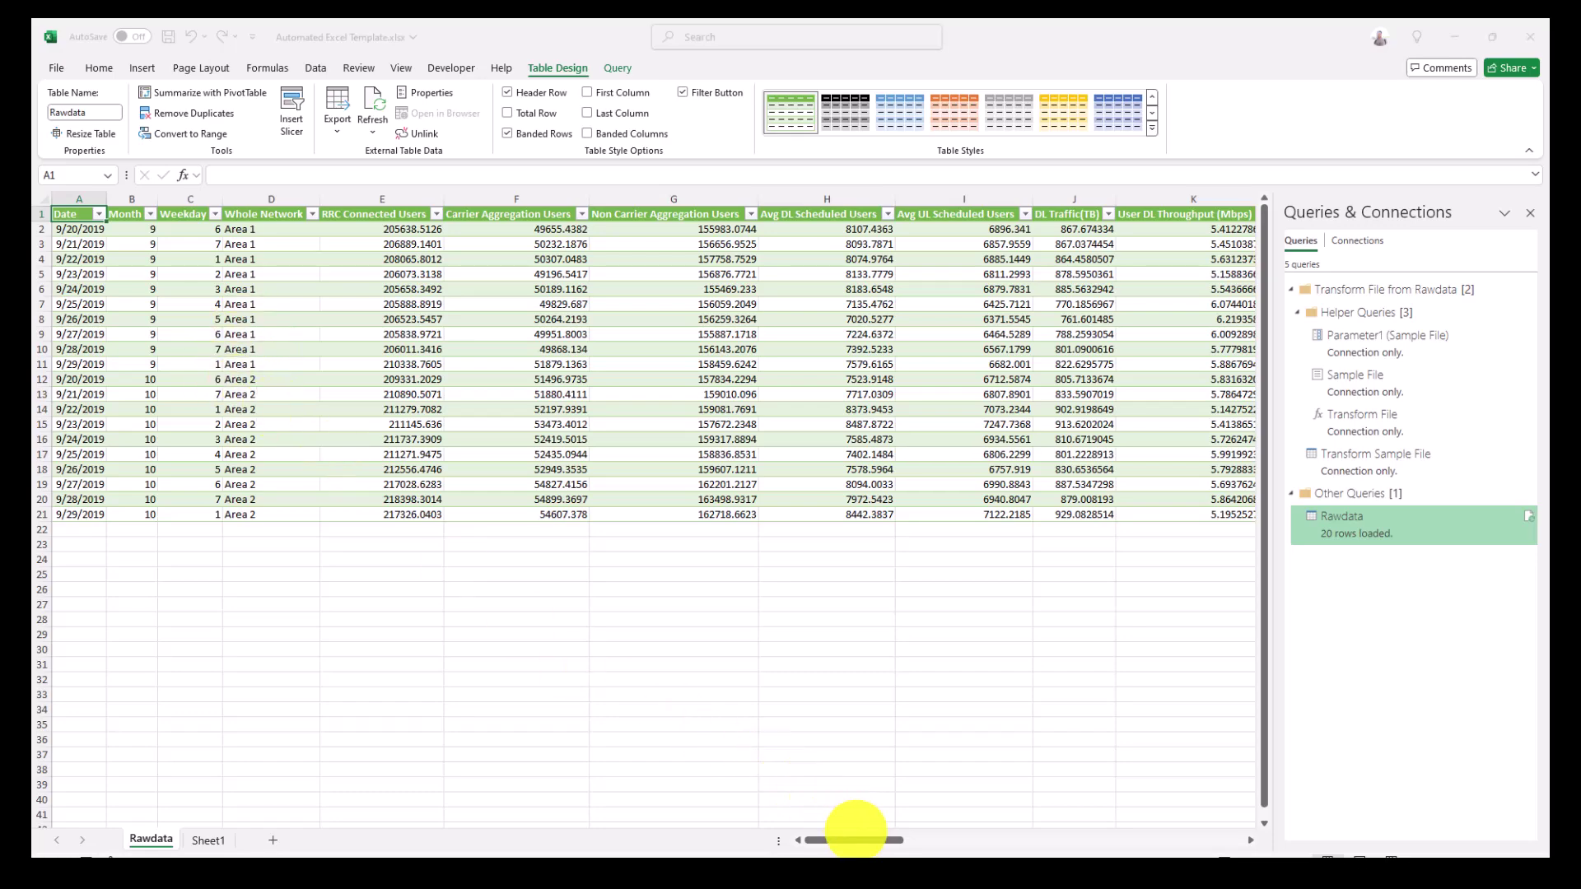
pyautogui.moveTo(859, 840); pyautogui.dragTo(636, 813)
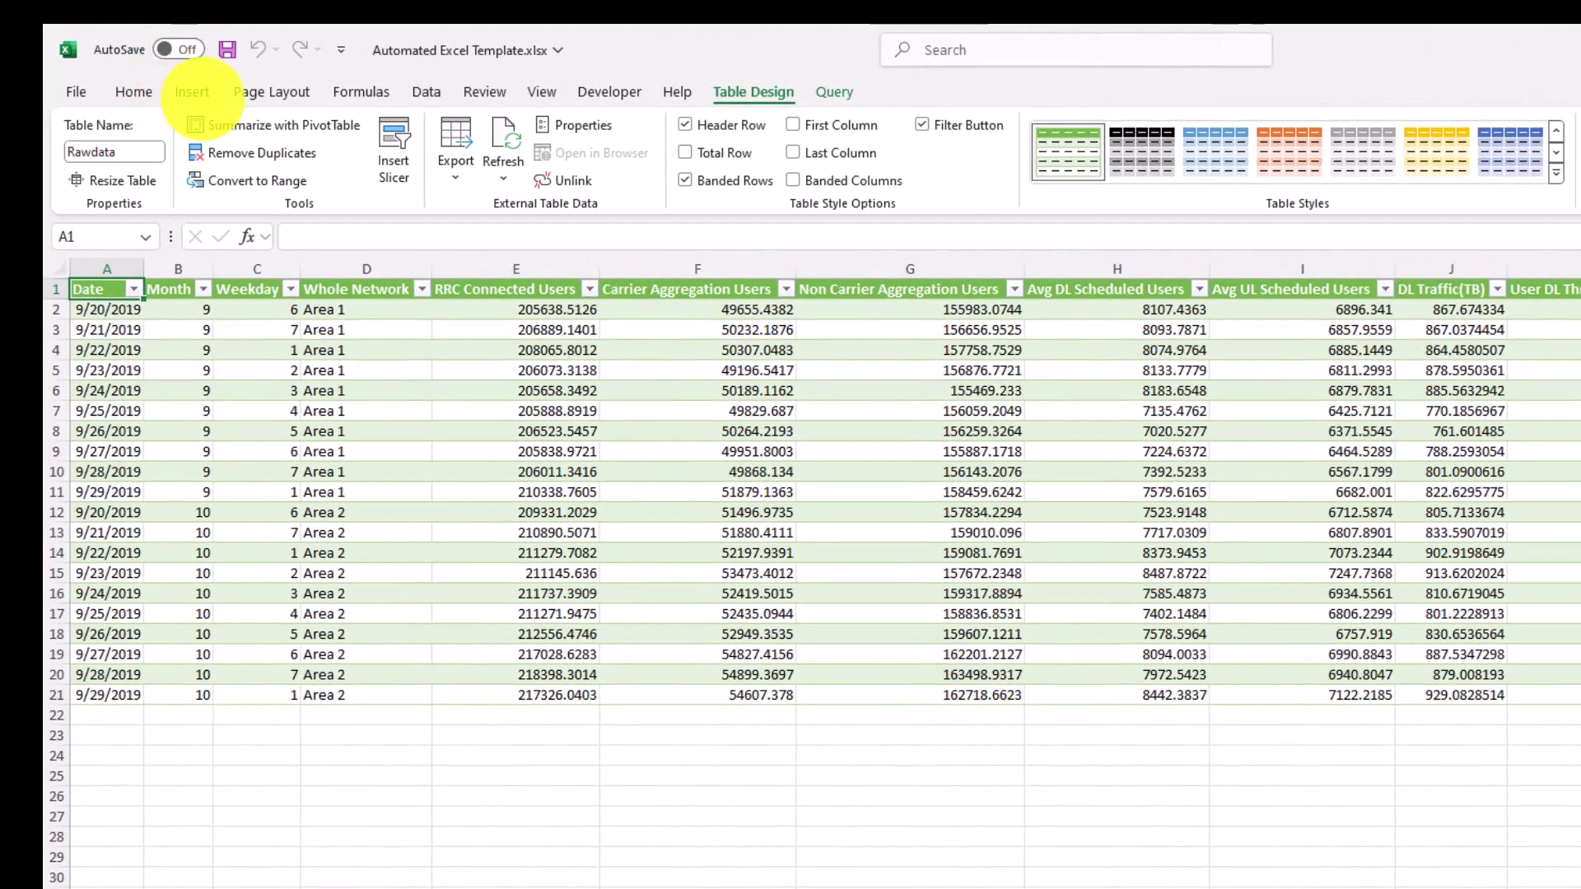
# Step: Insert a PivotChart on a new worksheet, using the workbook's Rawdata table as its external data source connection
pyautogui.click(198, 94)
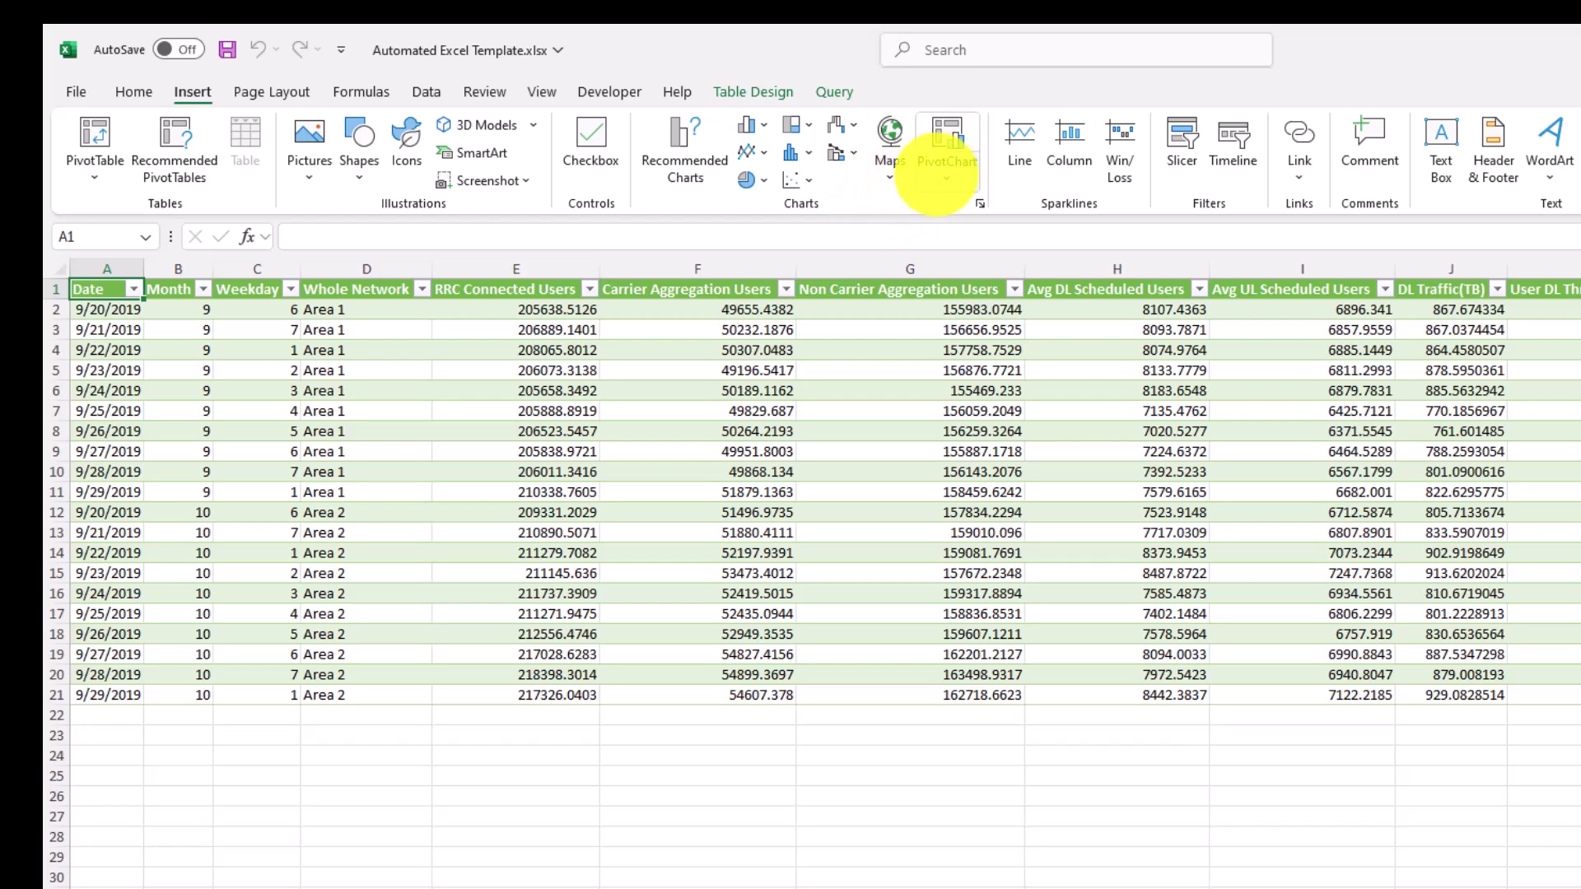
pyautogui.click(950, 173)
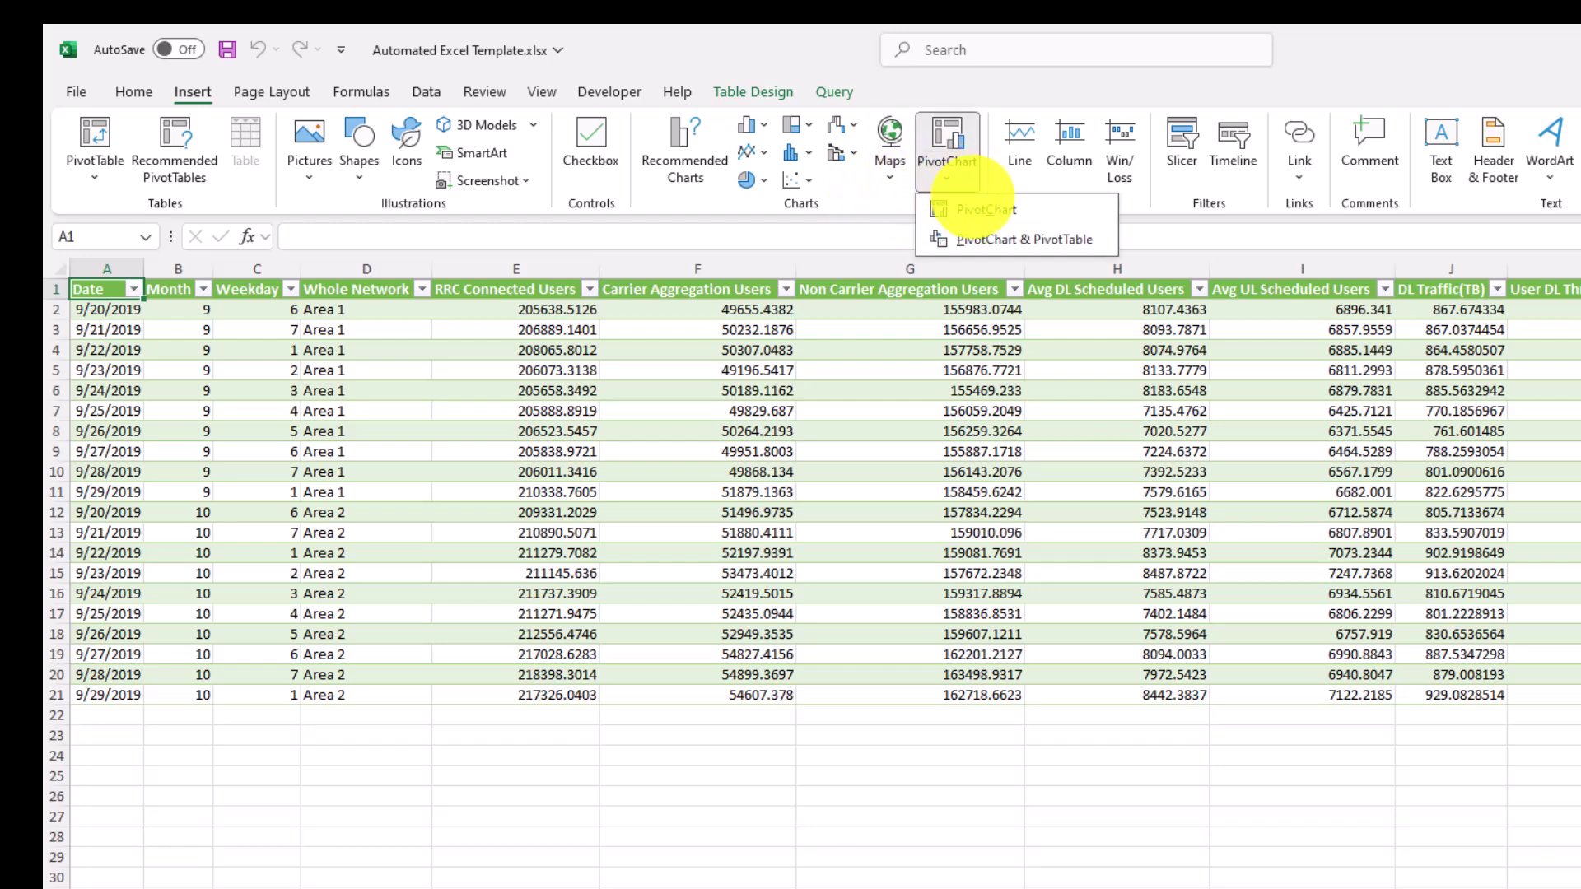
pyautogui.click(984, 210)
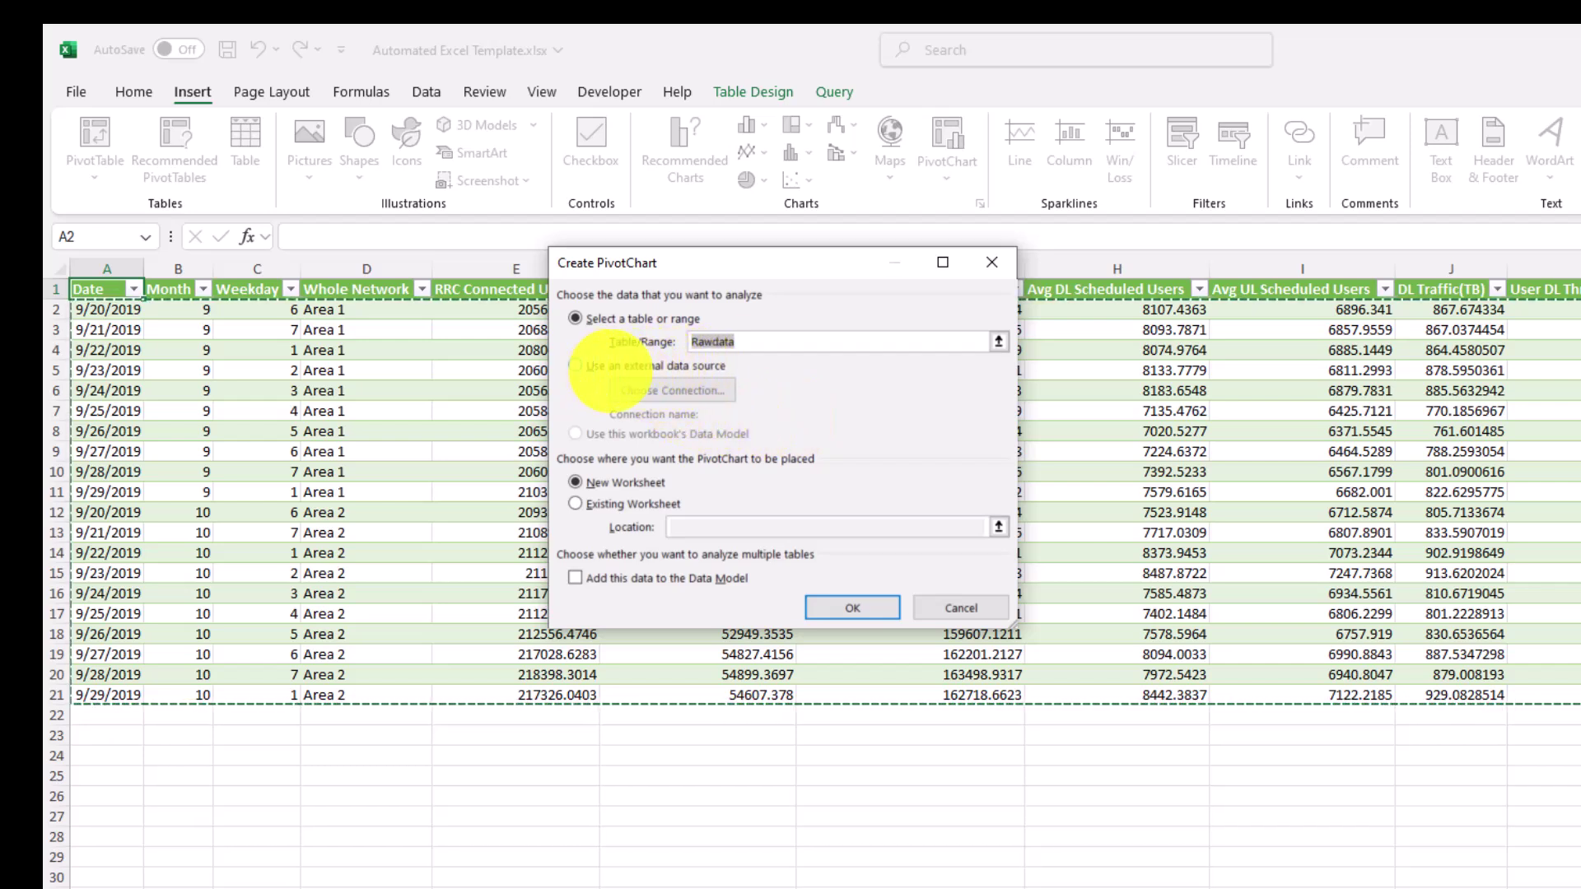
pyautogui.click(668, 366)
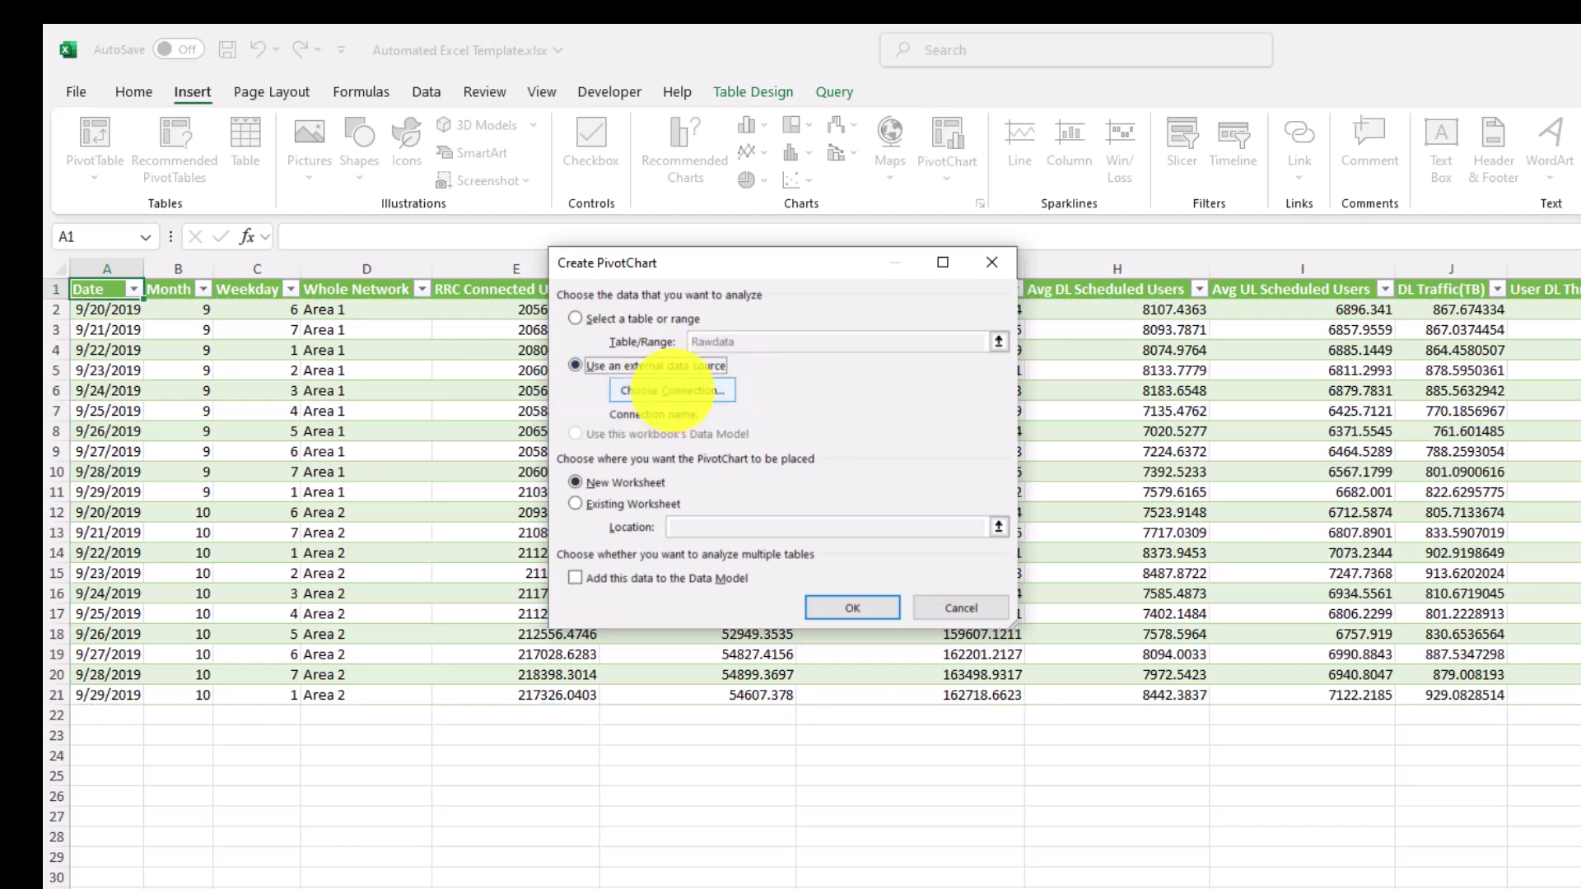
pyautogui.click(670, 389)
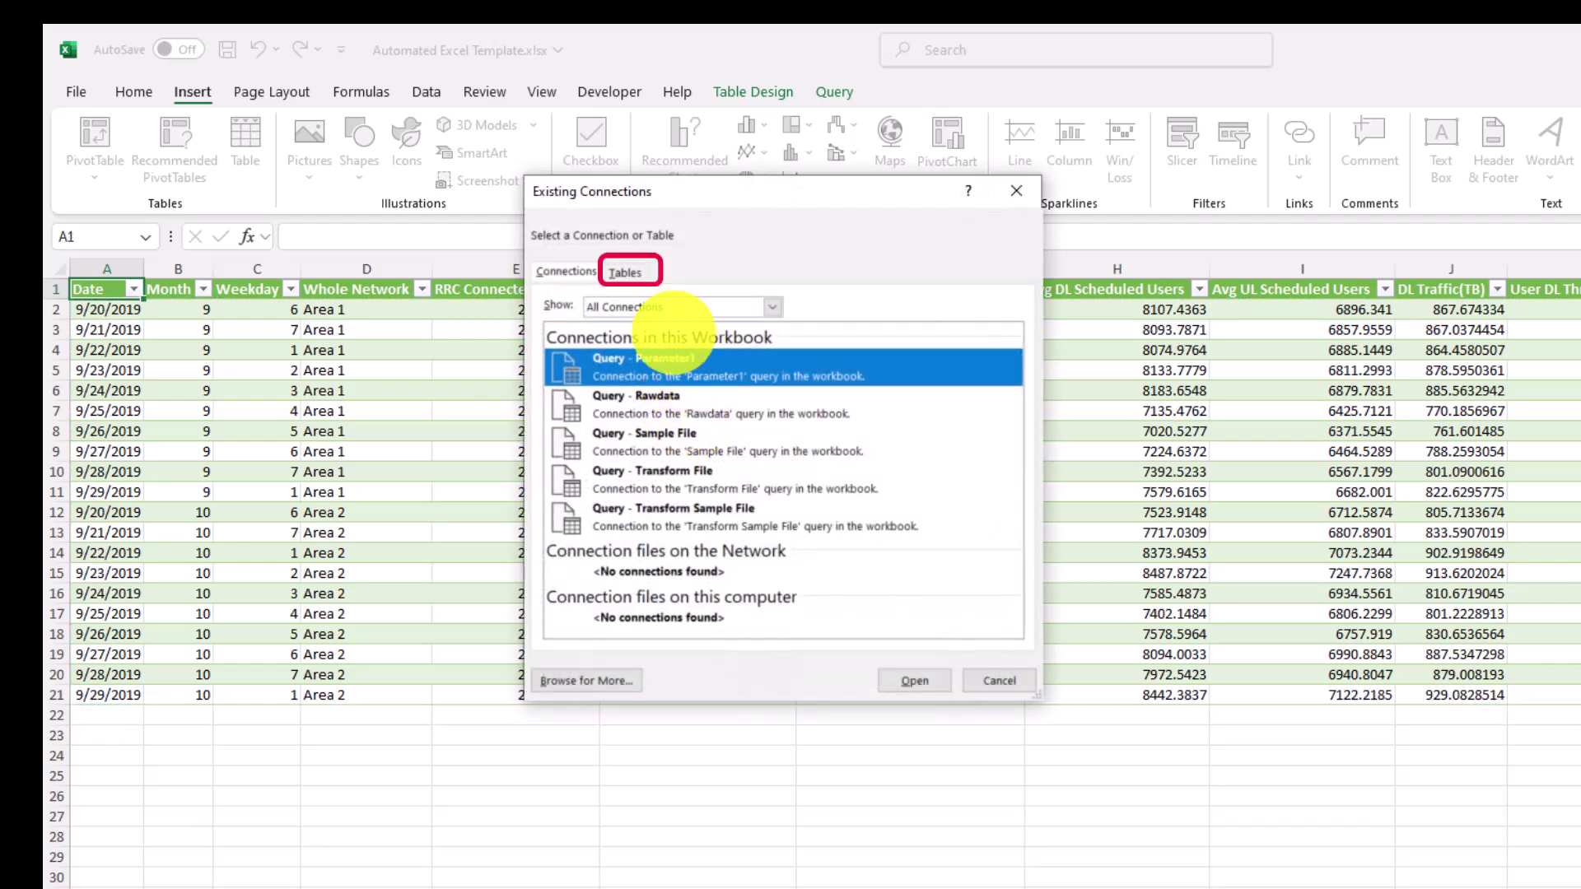
pyautogui.click(625, 271)
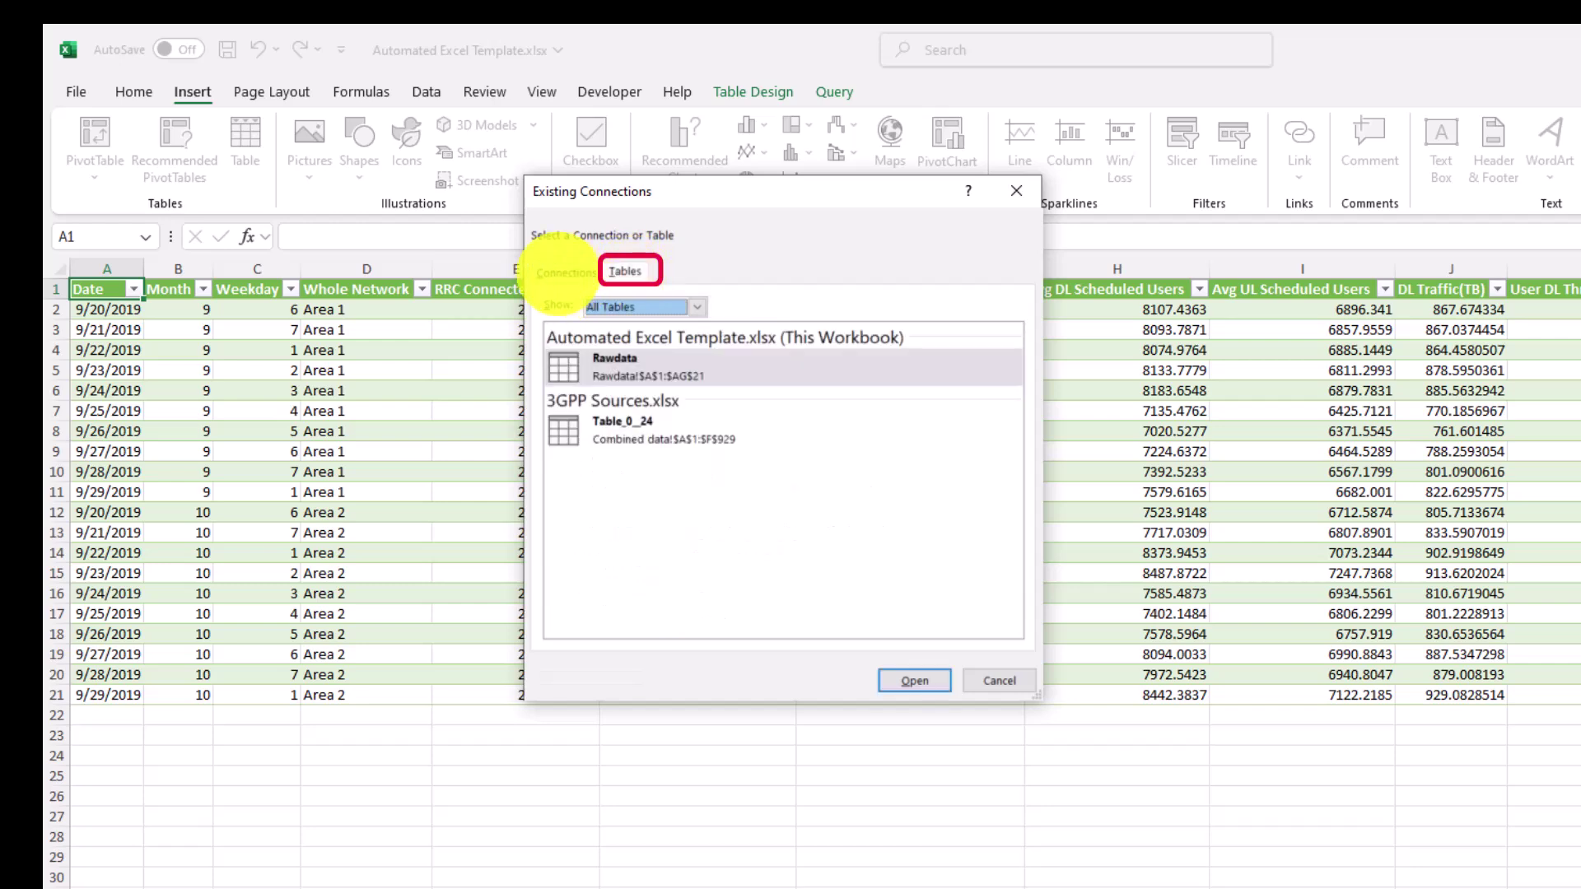
pyautogui.click(564, 273)
pyautogui.click(626, 272)
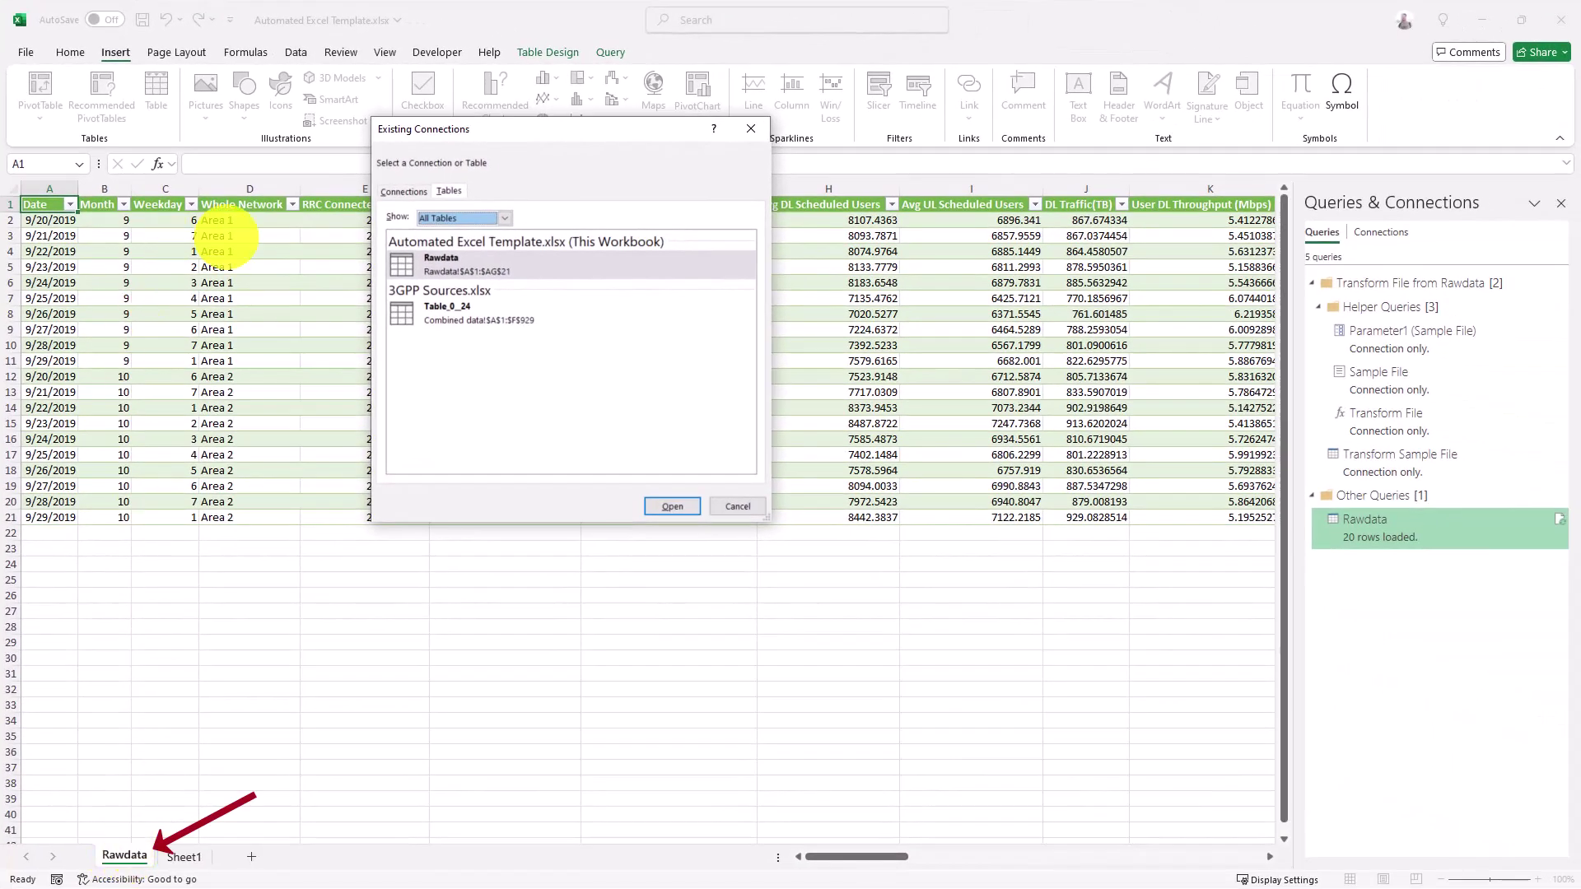
pyautogui.doubleClick(504, 265)
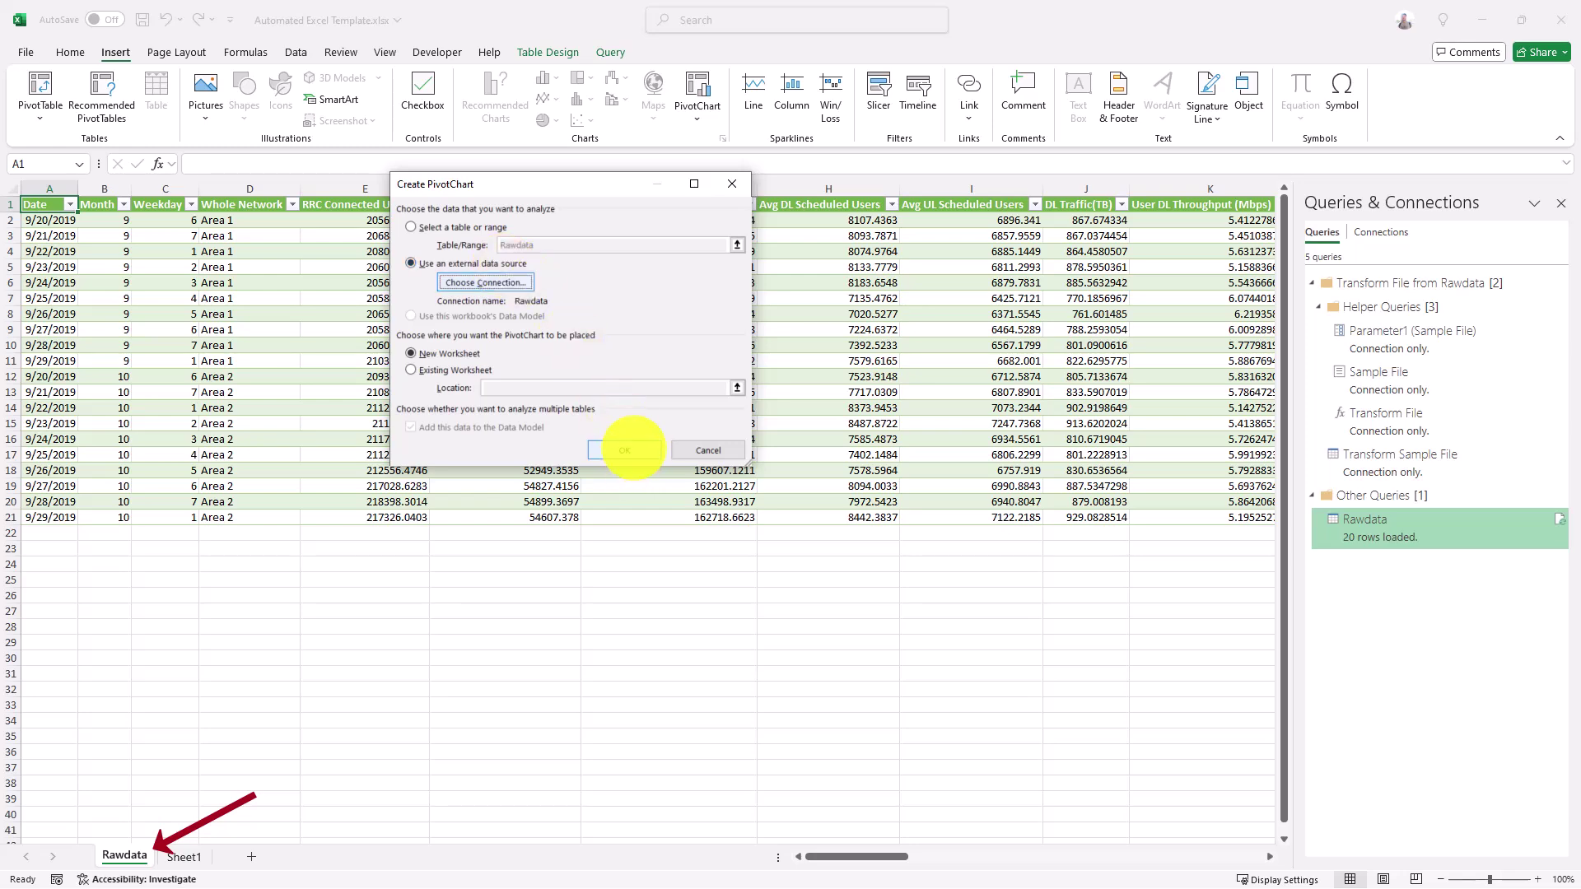
pyautogui.click(626, 450)
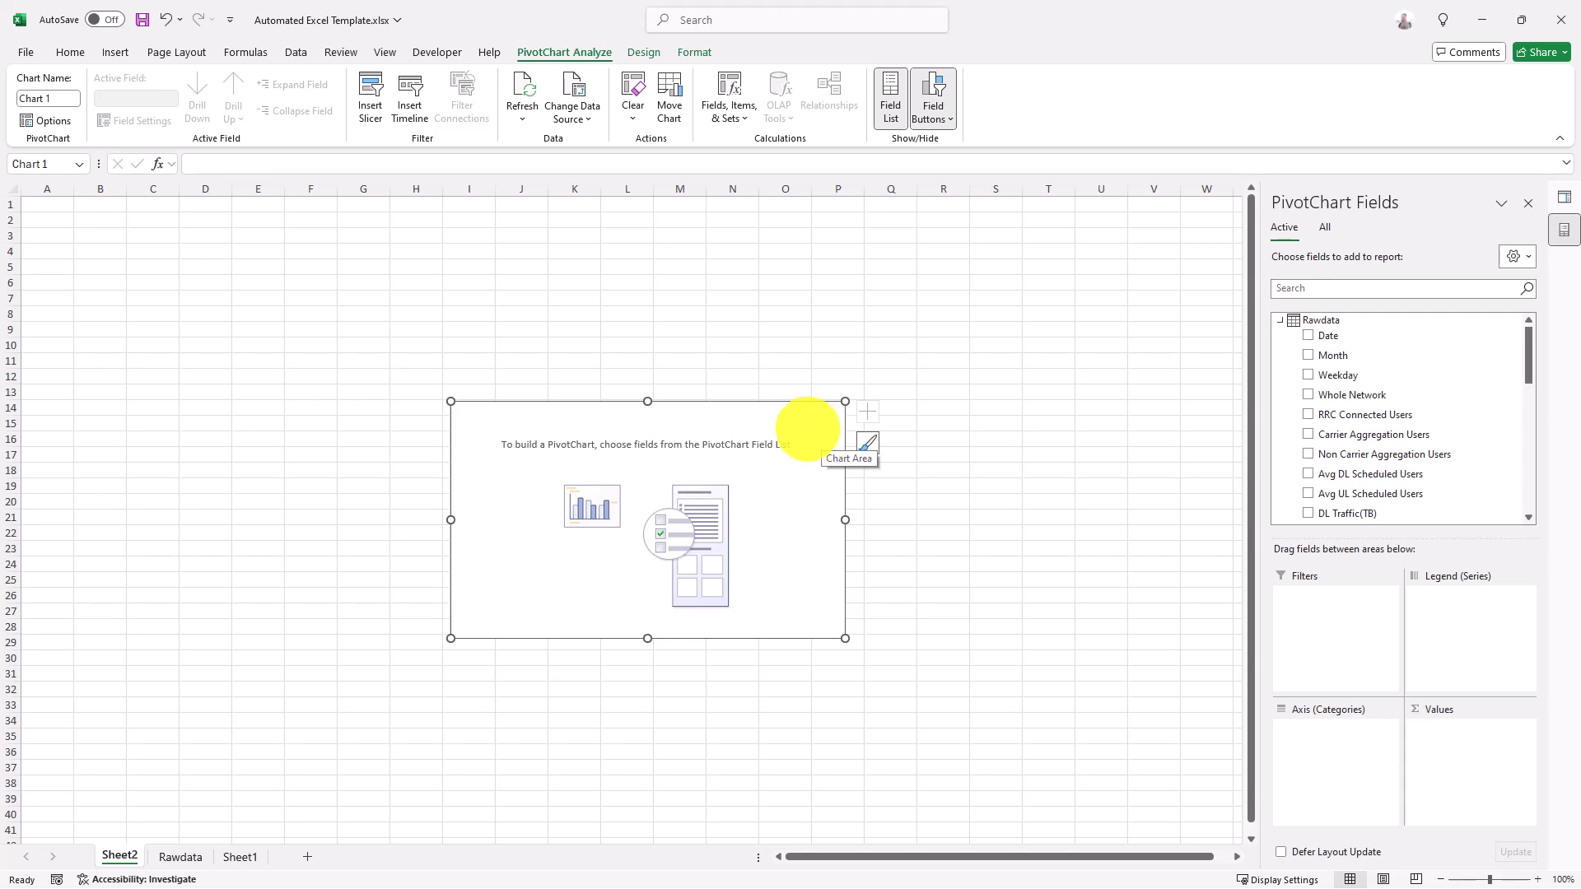
# Step: Fit the empty PivotChart over about cells B3 to I18 and set it to not move or size with cells
pyautogui.moveTo(796, 427); pyautogui.dragTo(419, 252)
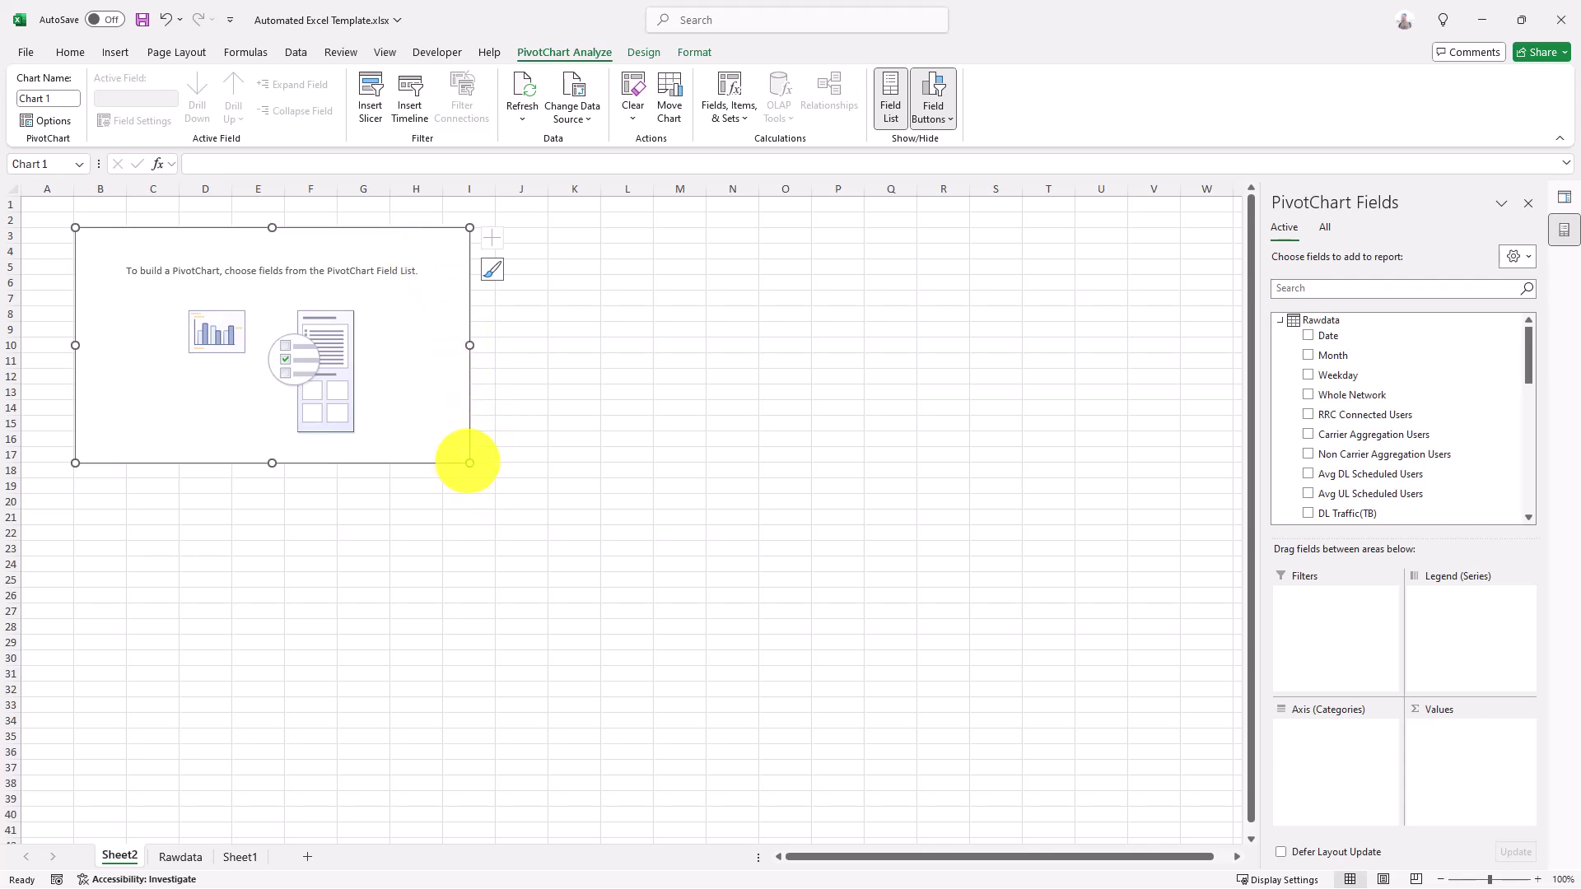
pyautogui.moveTo(469, 463); pyautogui.dragTo(489, 473)
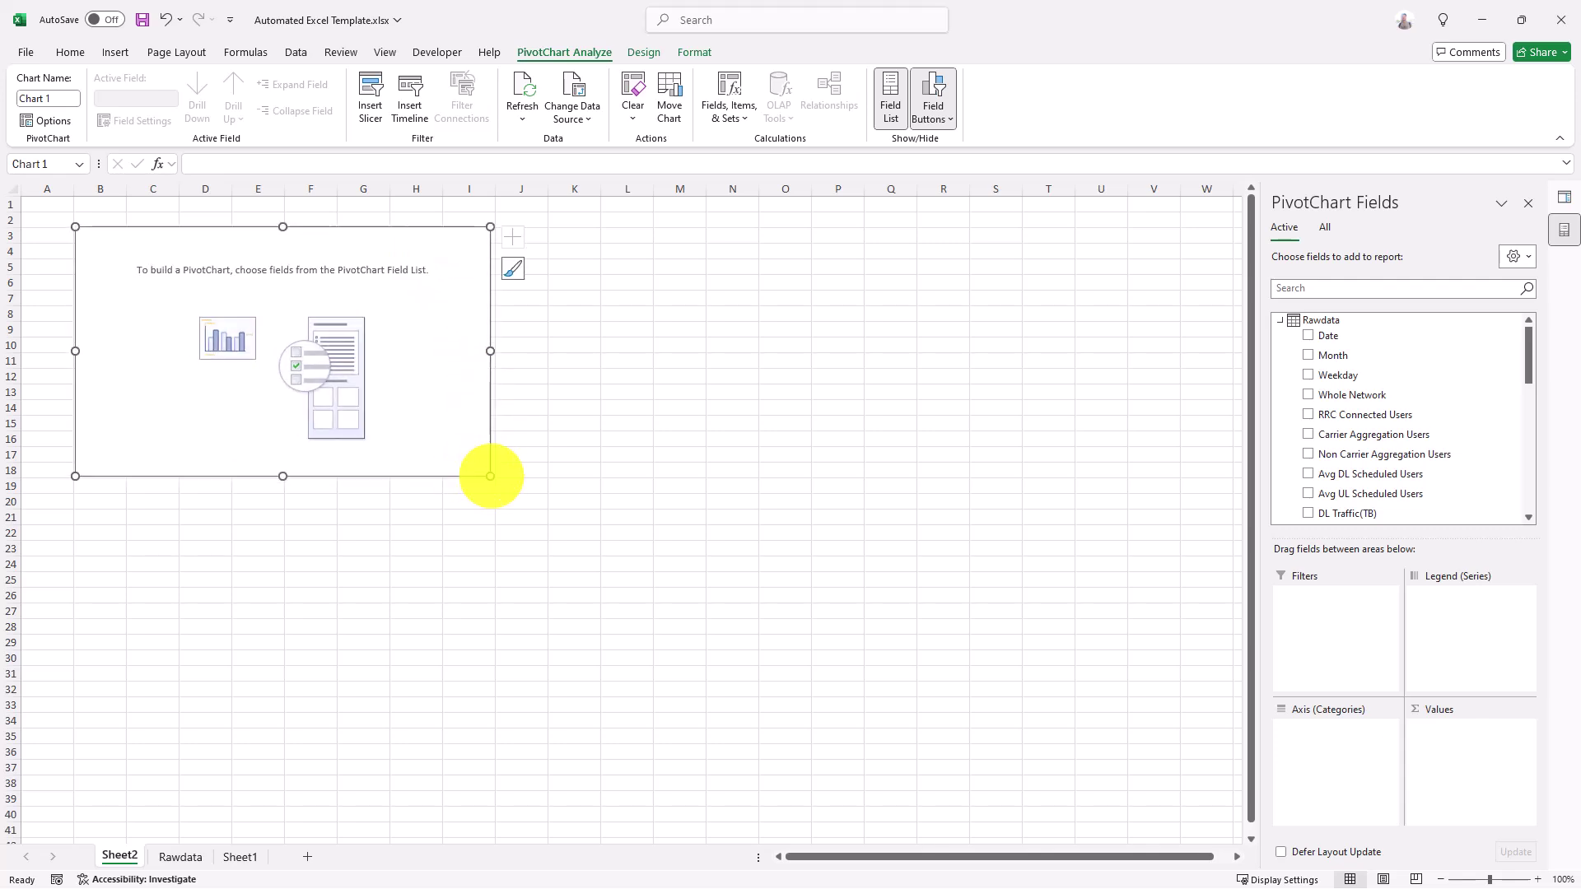
pyautogui.rightClick(473, 453)
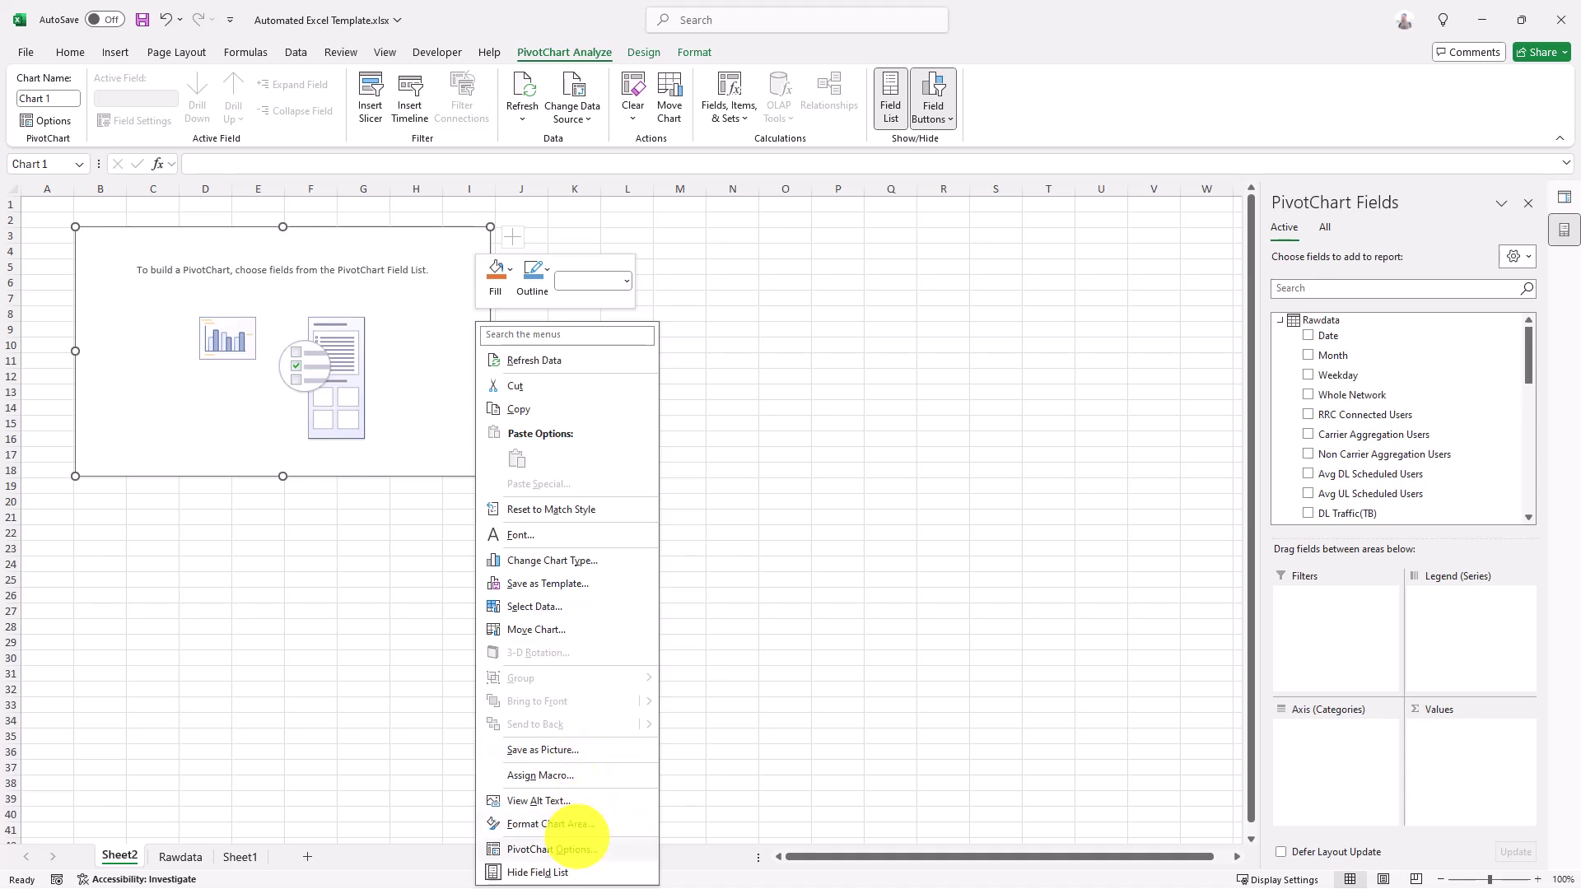
pyautogui.click(579, 824)
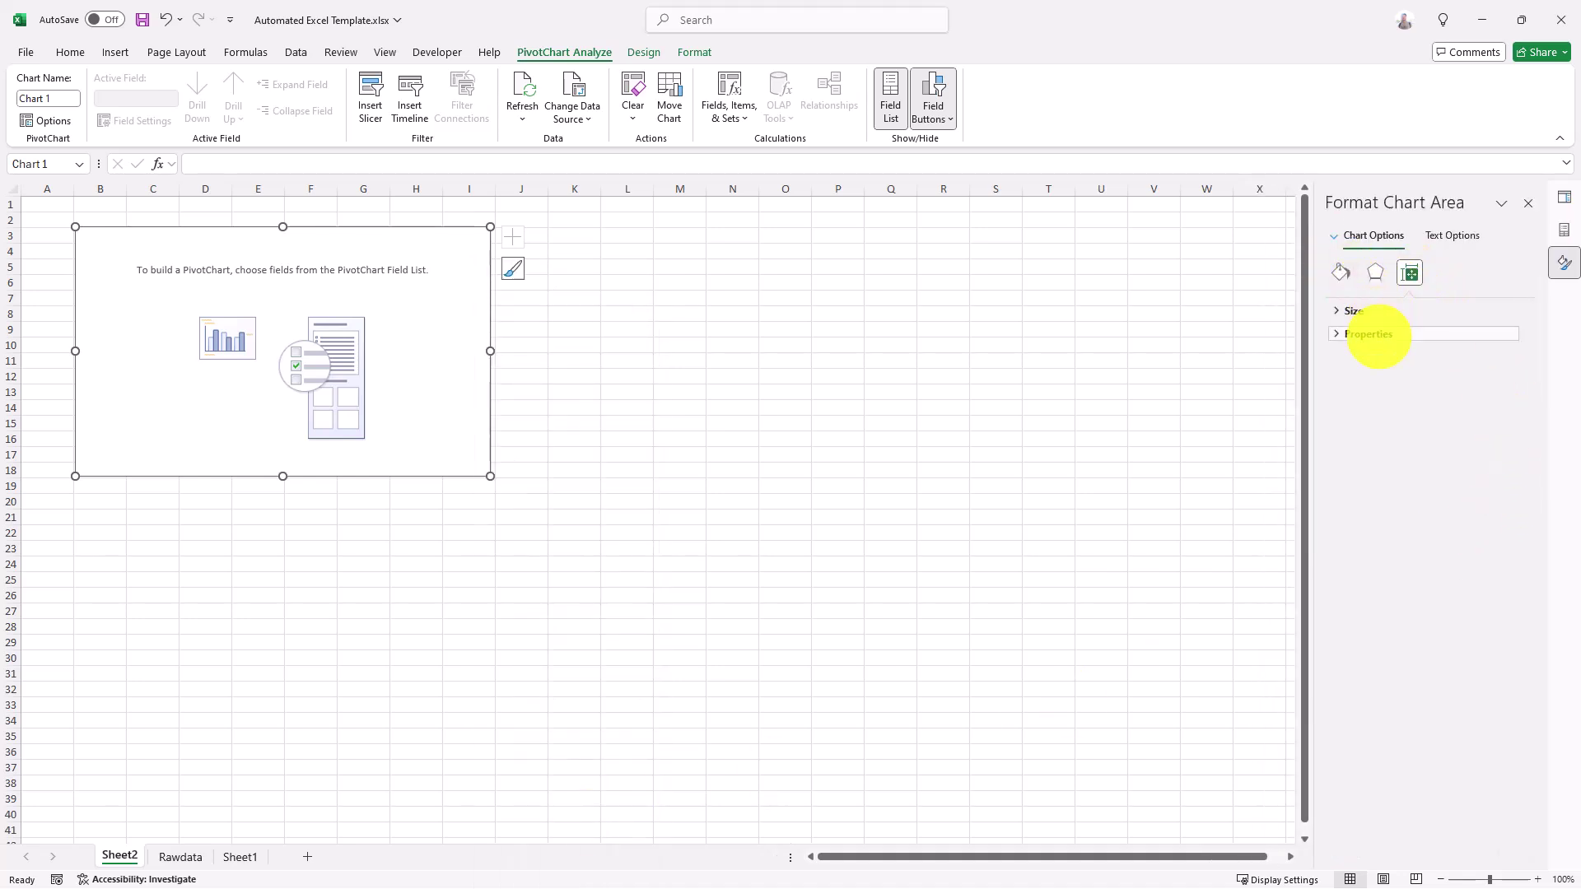
pyautogui.click(1371, 334)
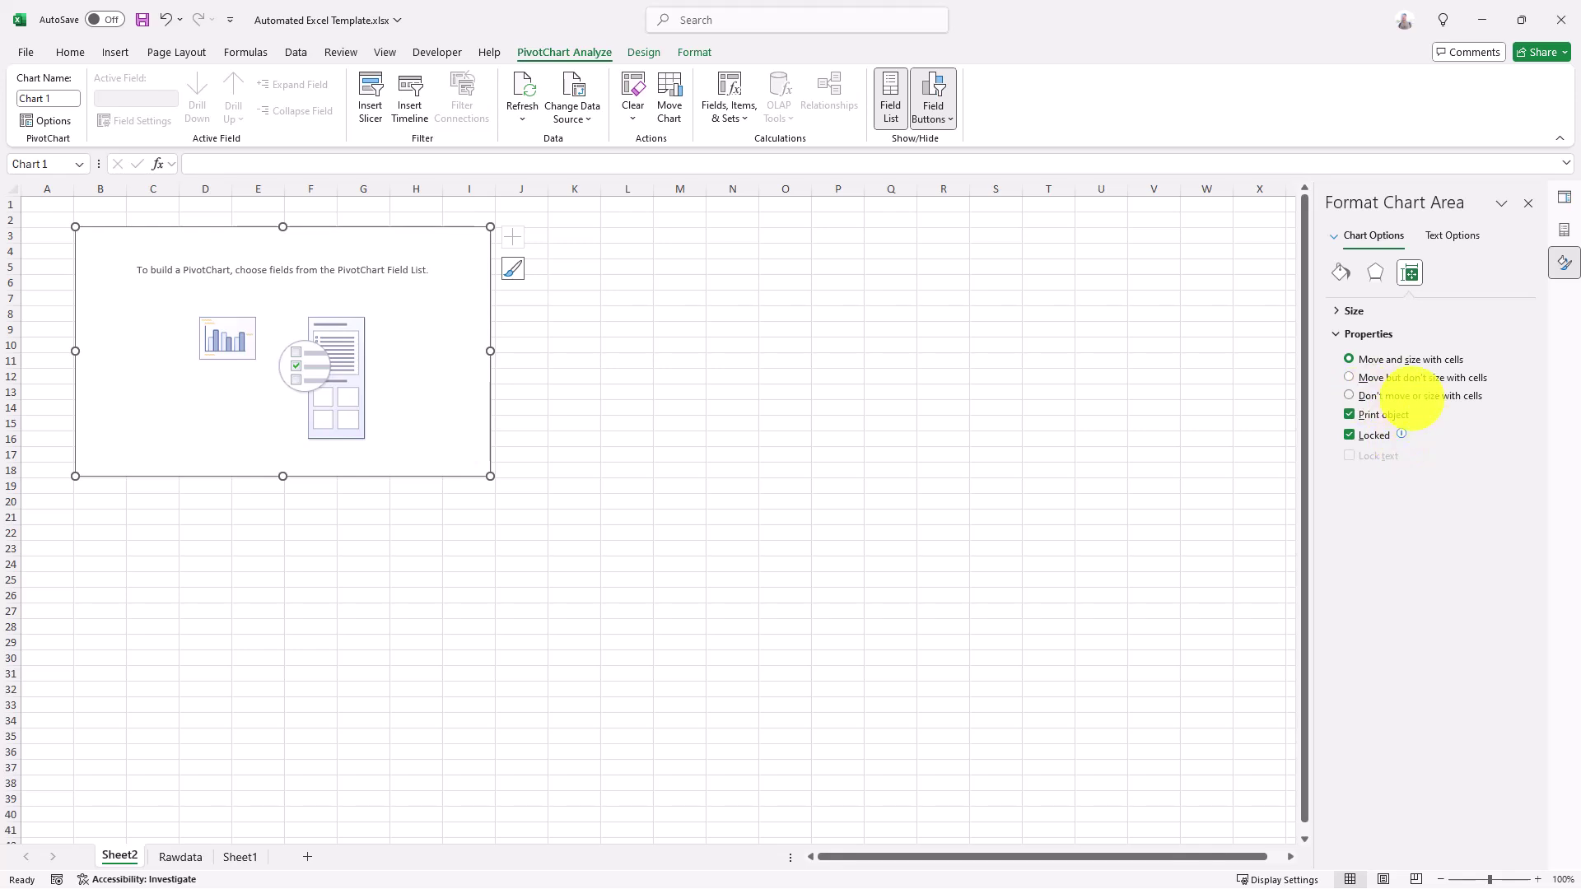
pyautogui.click(1418, 396)
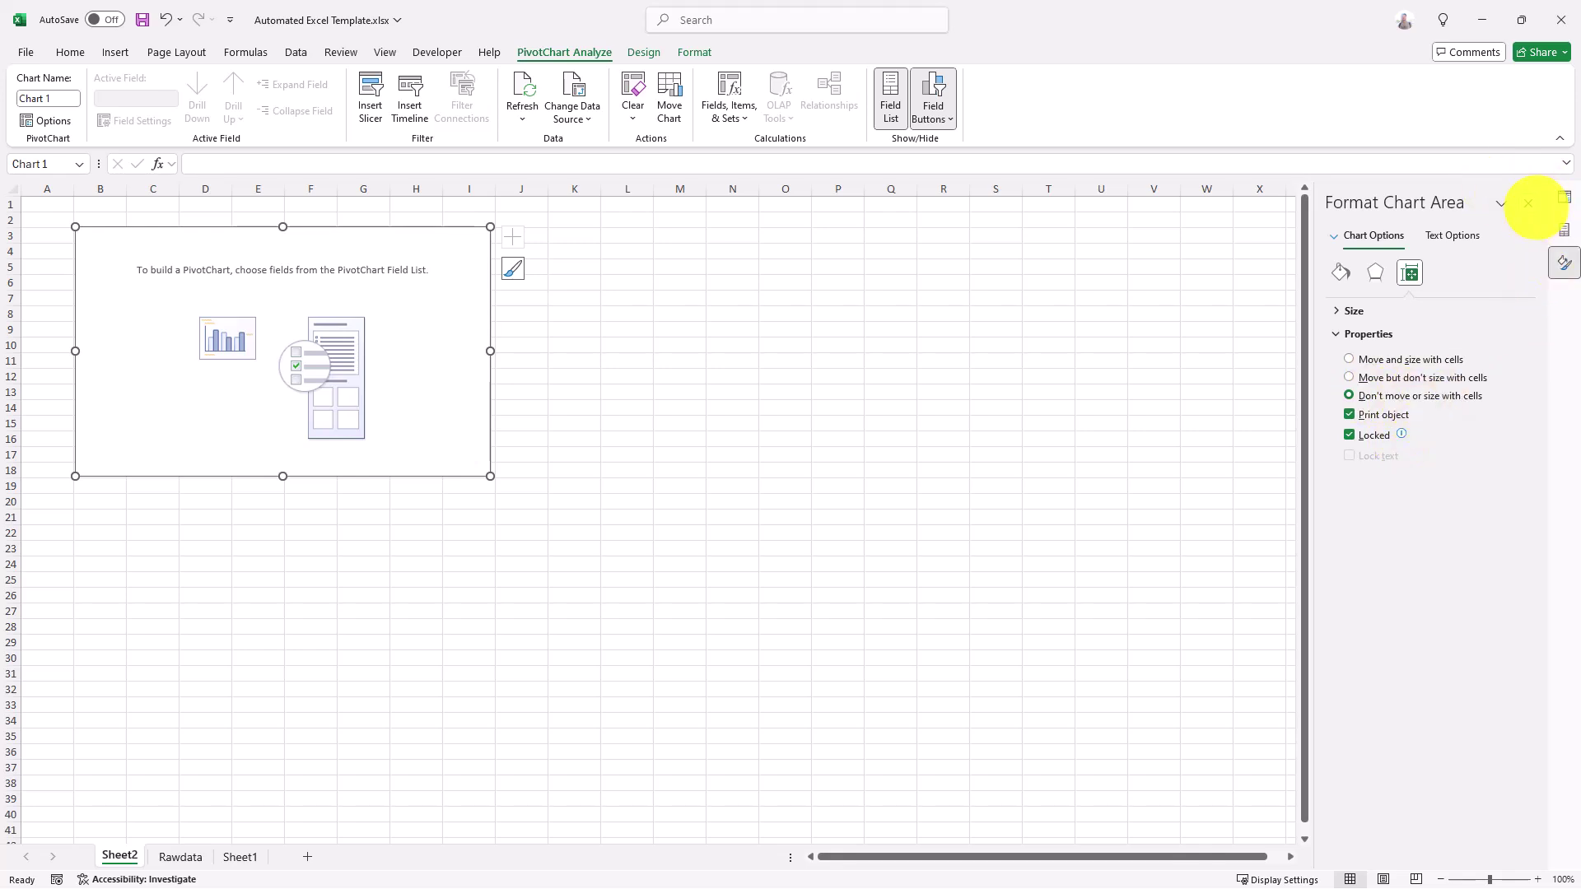
pyautogui.click(1526, 203)
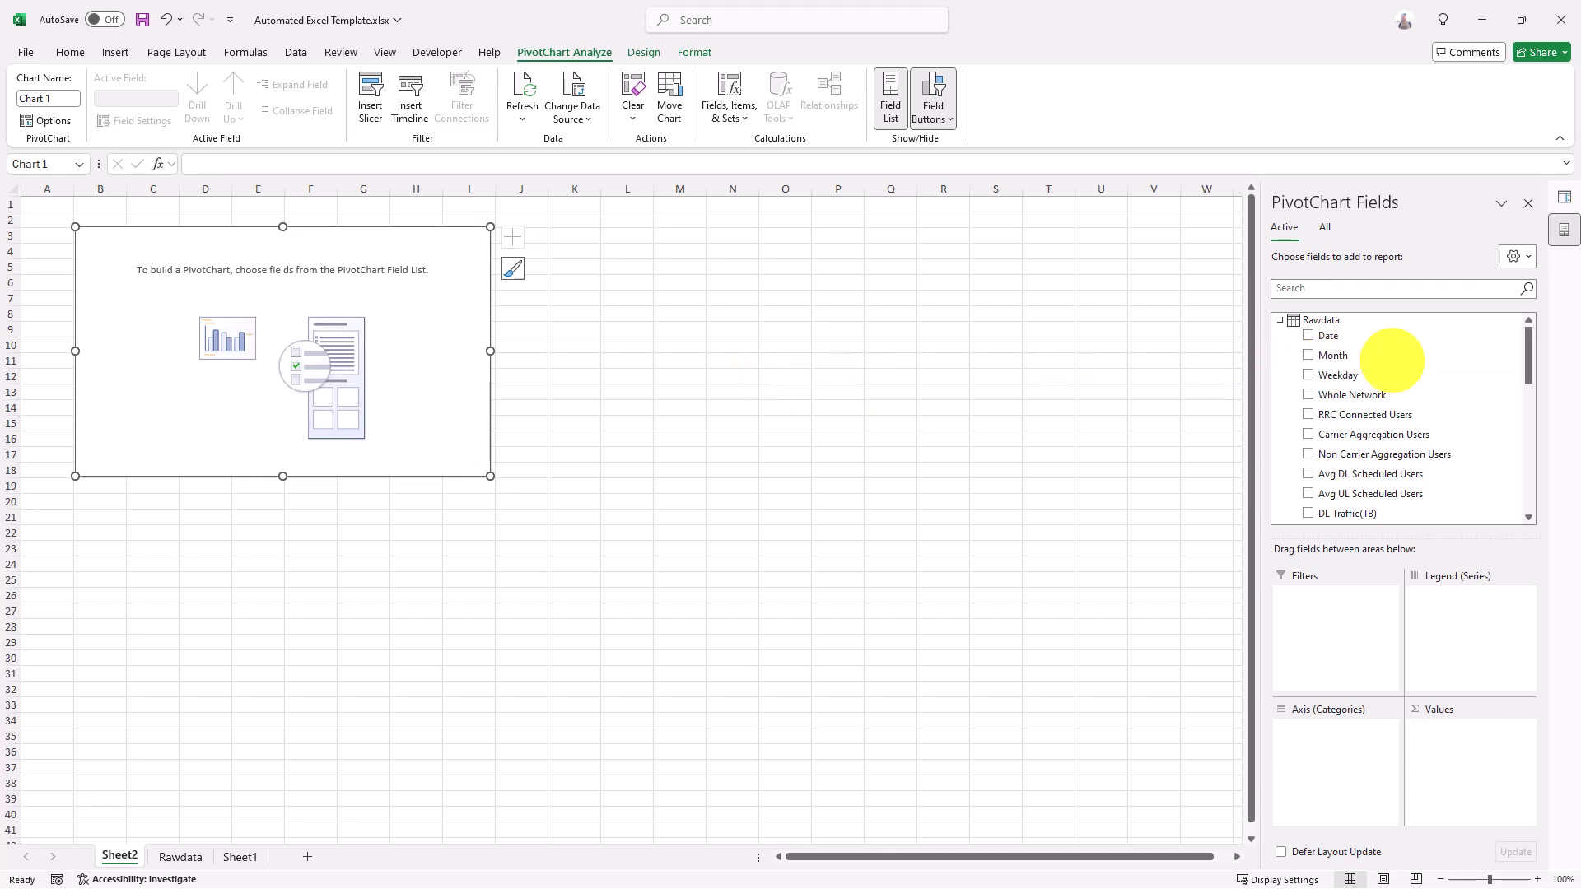
# Step: Plot the sum of RRC Connected Users by Date in the PivotChart as a line chart with markers
pyautogui.moveTo(1363, 331); pyautogui.dragTo(1359, 762)
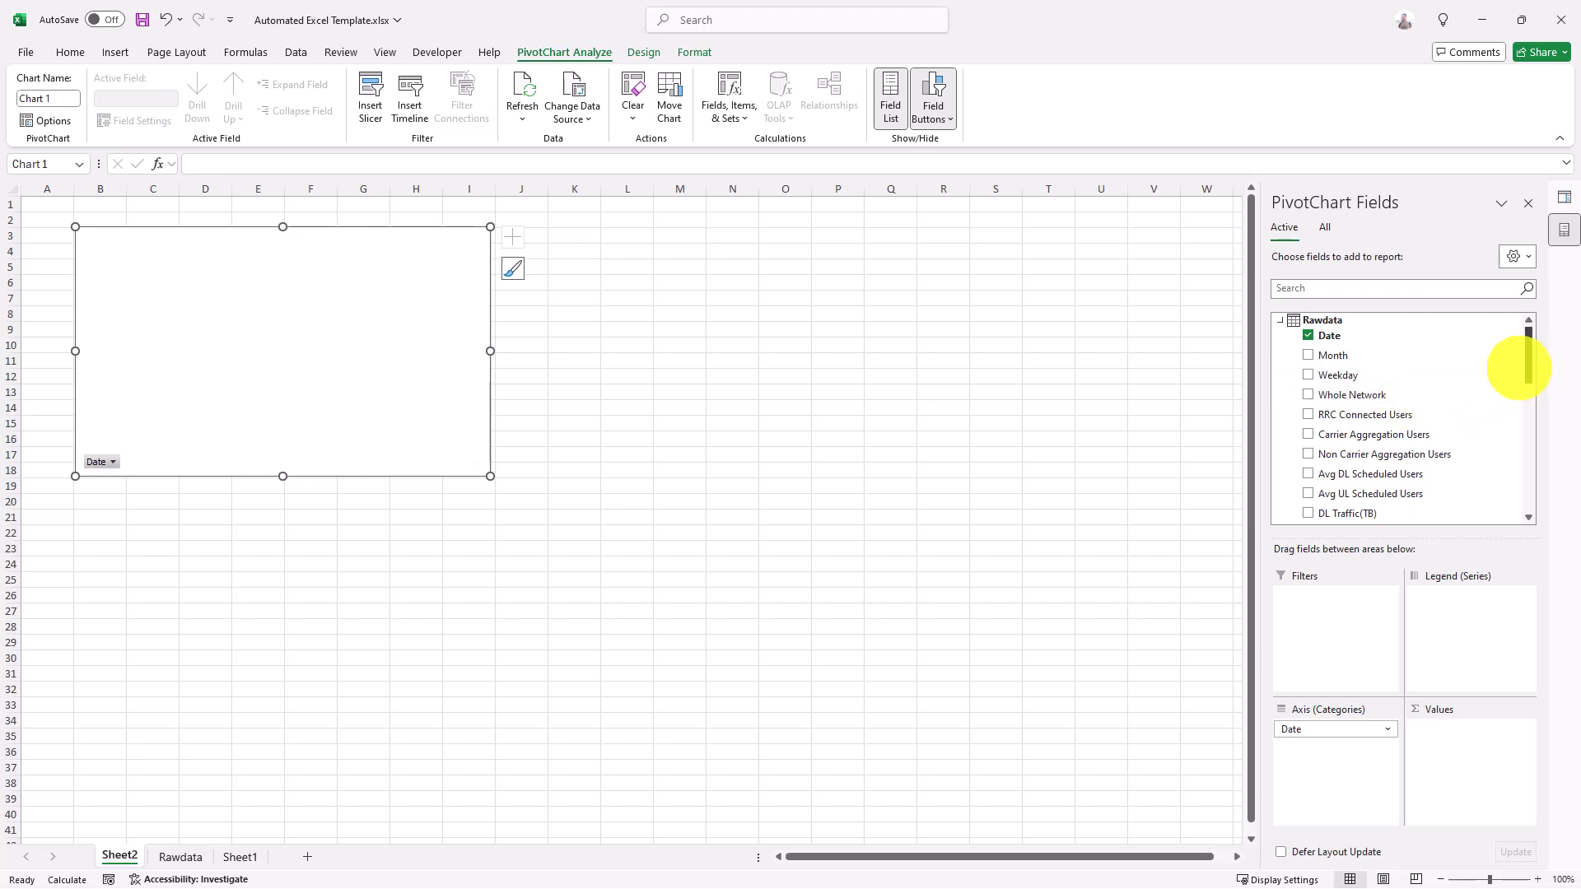
pyautogui.moveTo(1429, 416); pyautogui.dragTo(1474, 770)
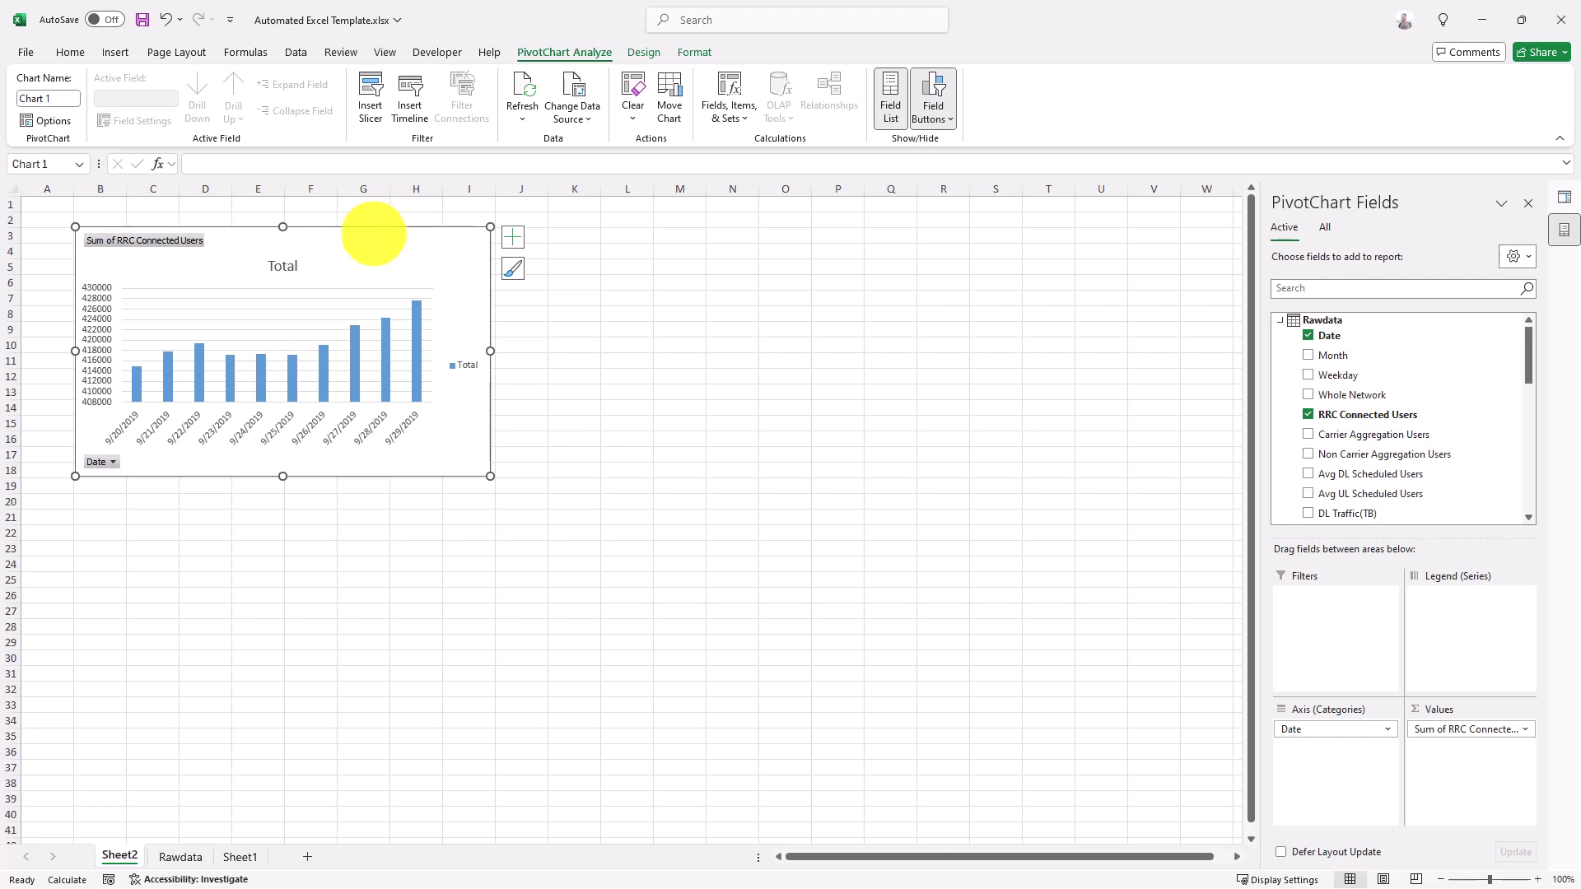
pyautogui.rightClick(373, 235)
pyautogui.click(466, 457)
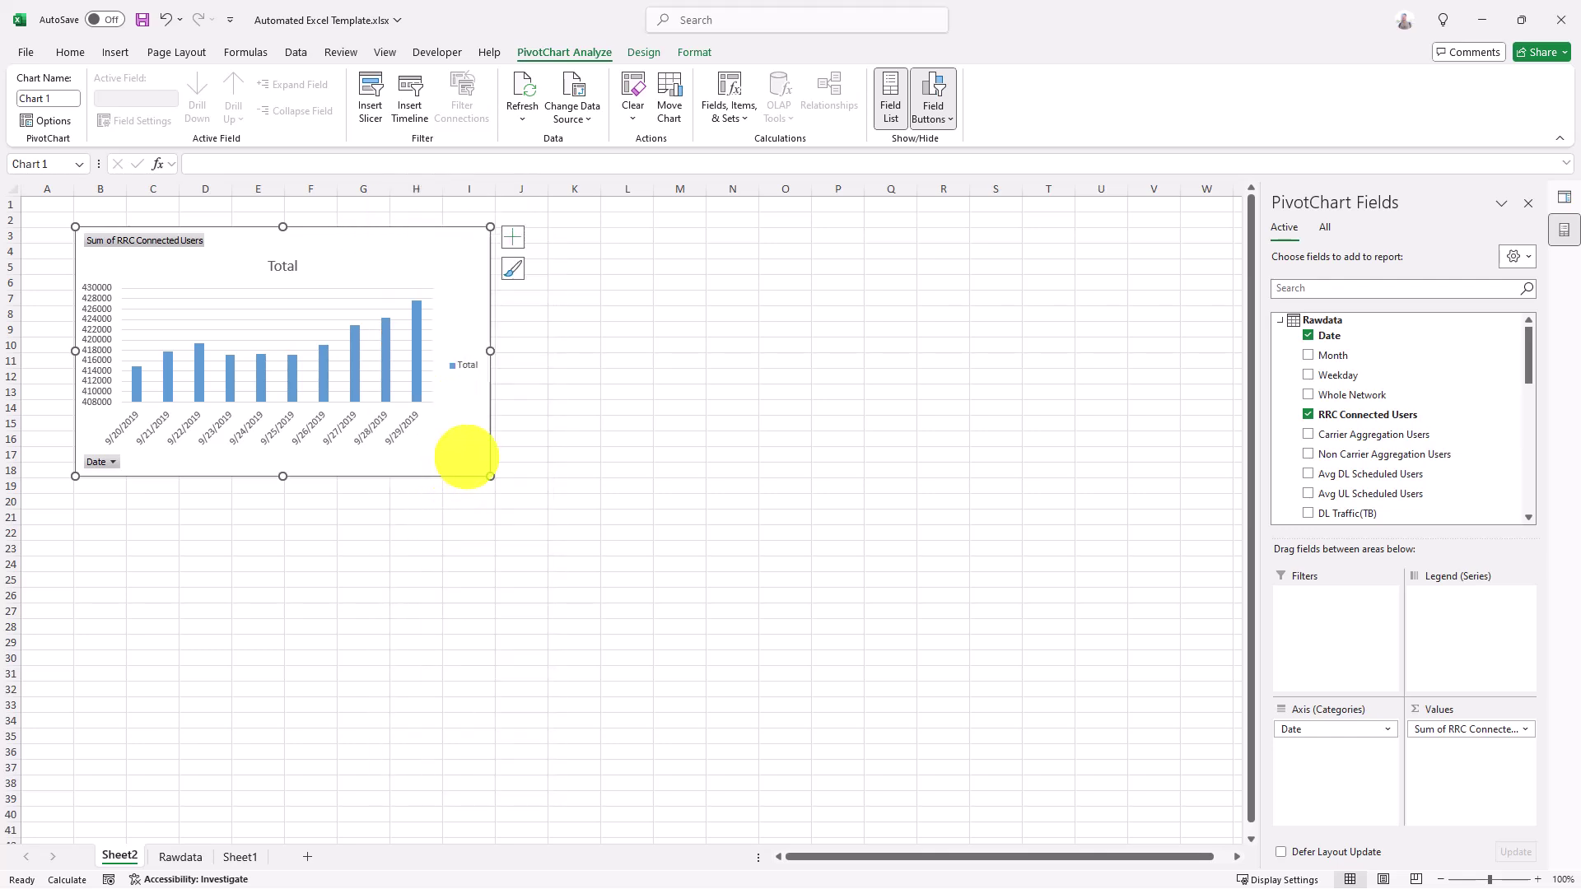
pyautogui.click(597, 316)
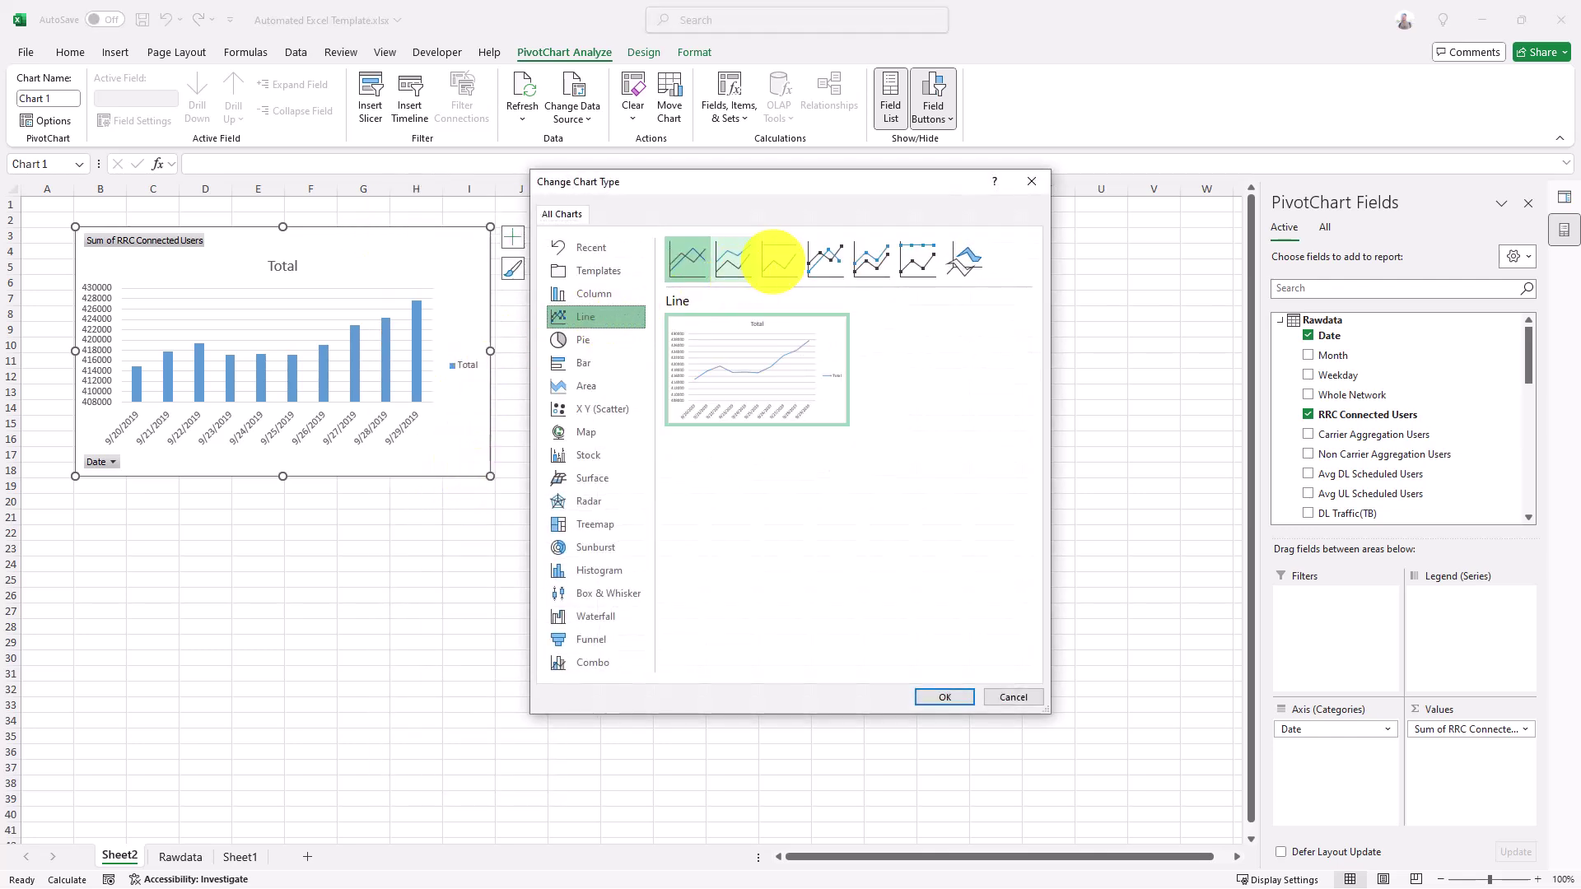
pyautogui.doubleClick(823, 250)
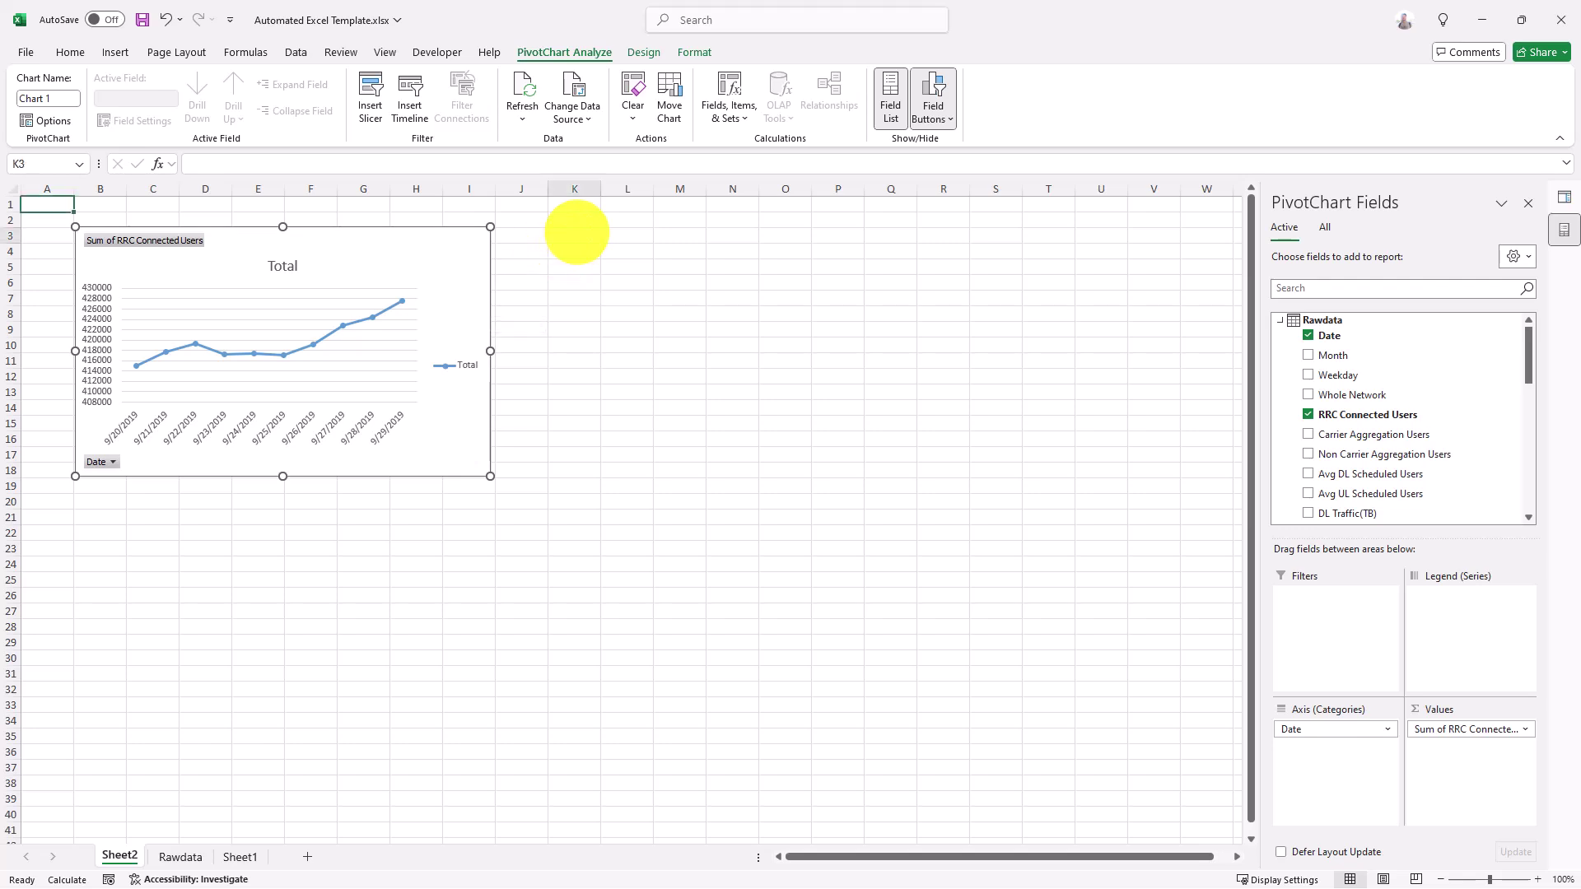
# Step: Paste a copy of the chart at K3 and replace its values with Avg DL Scheduled Users and Avg UL Scheduled Users
pyautogui.click(575, 233)
pyautogui.hotkey('ctrl', 'v')
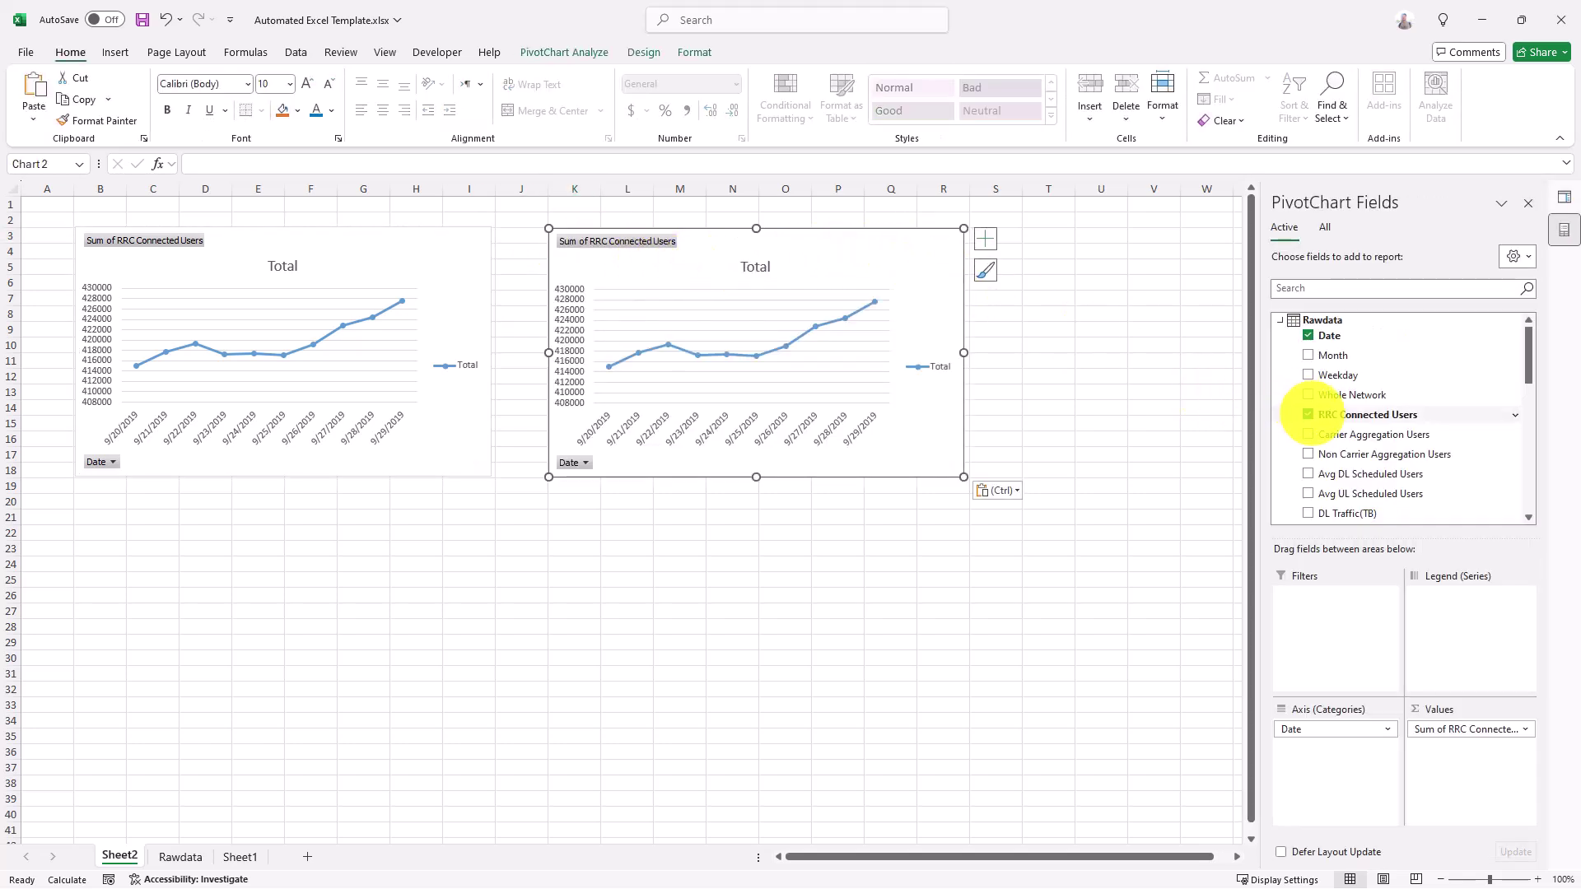
pyautogui.click(1308, 415)
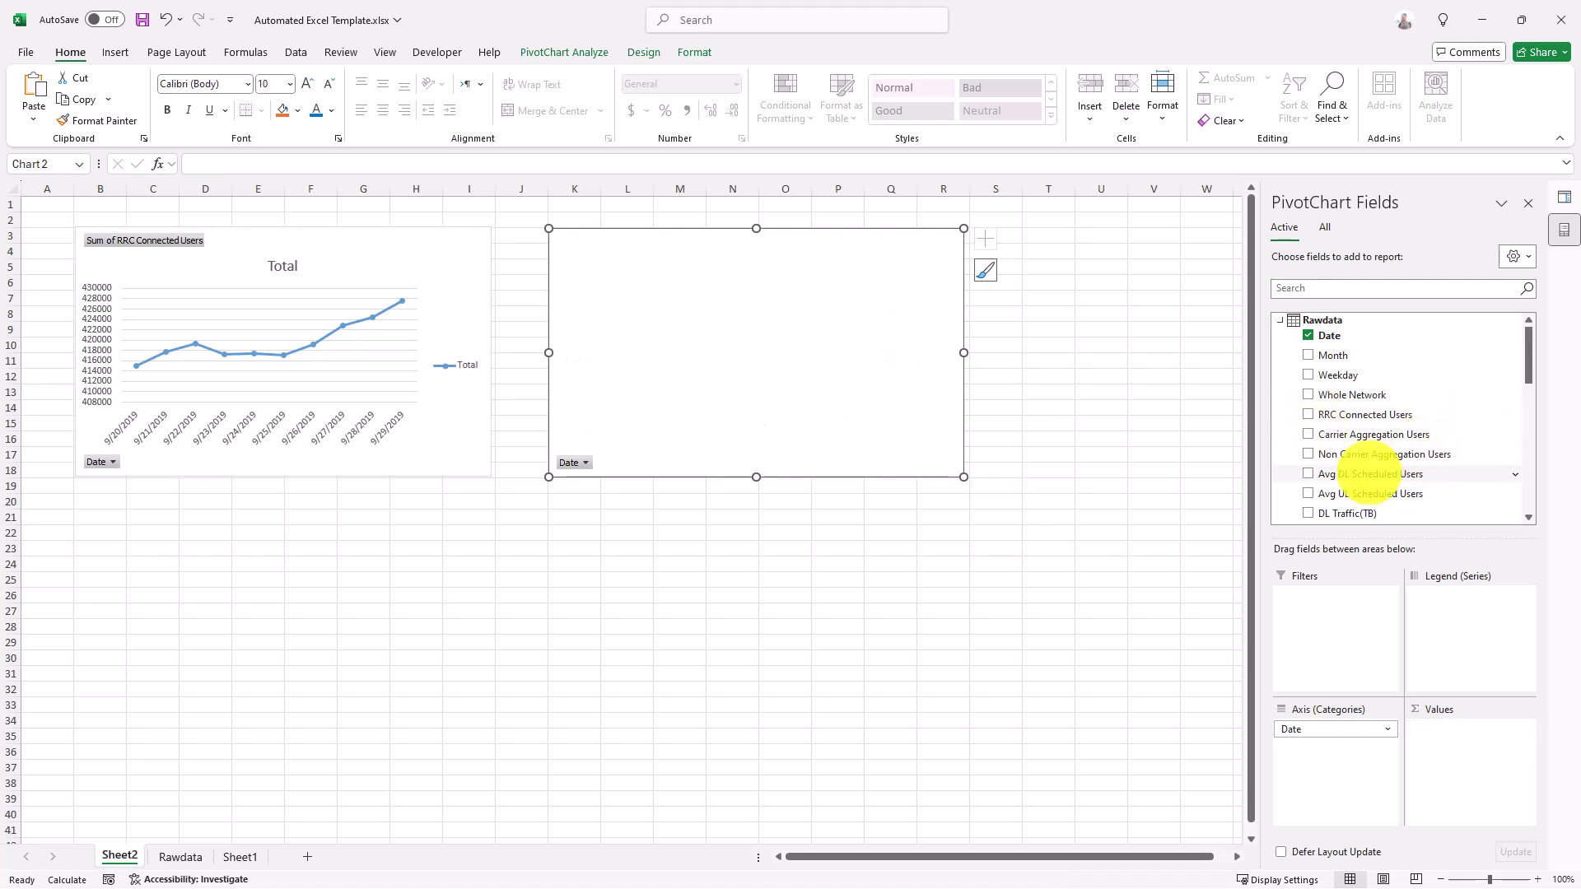
pyautogui.click(1374, 475)
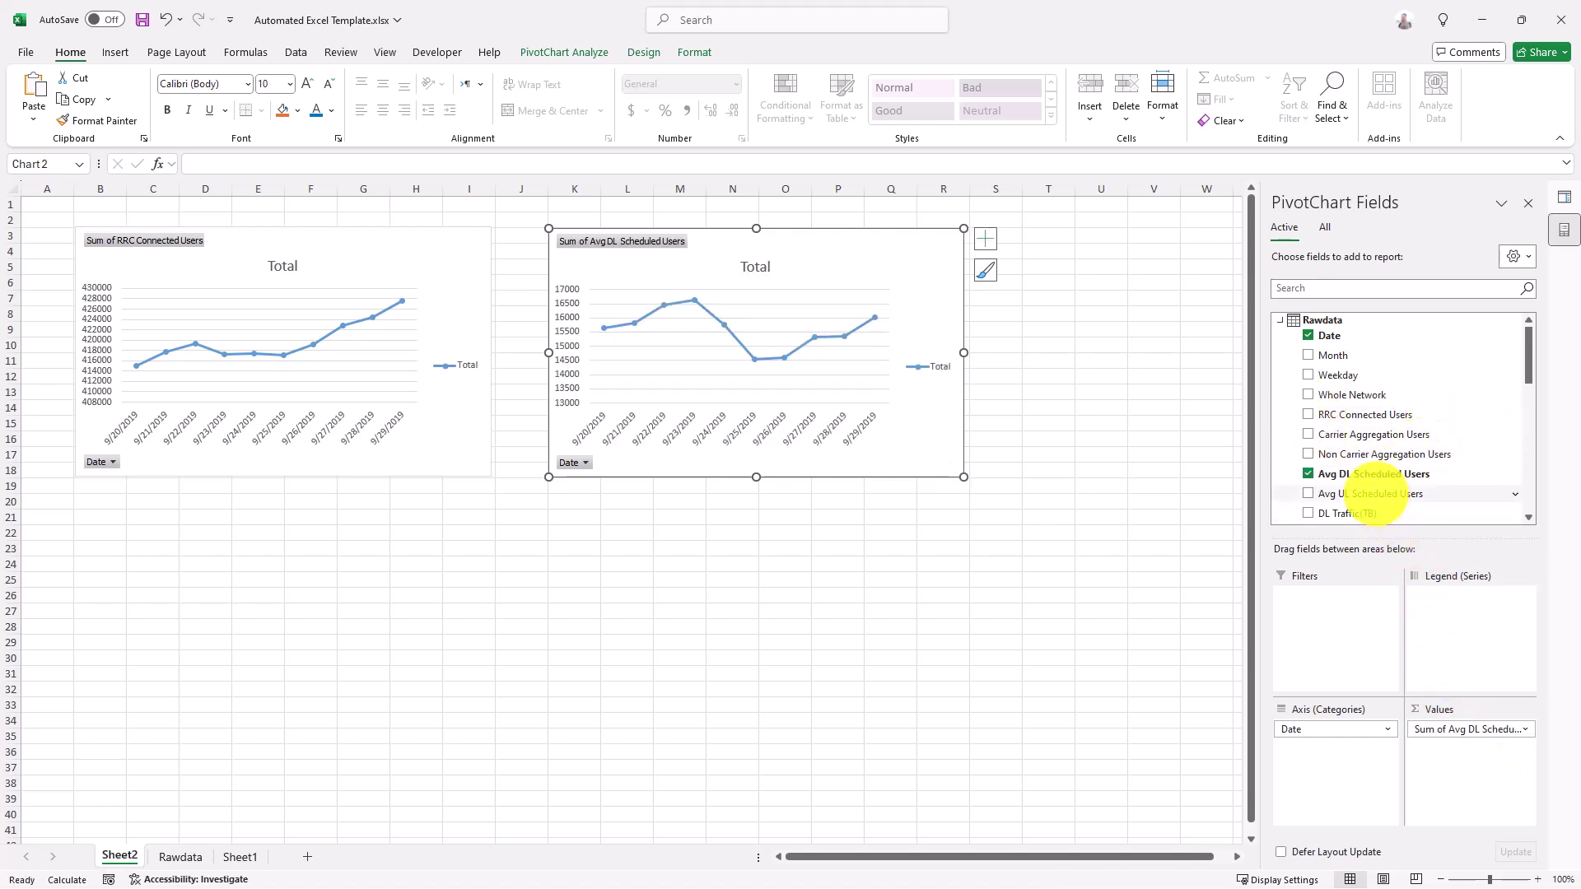
pyautogui.click(1369, 494)
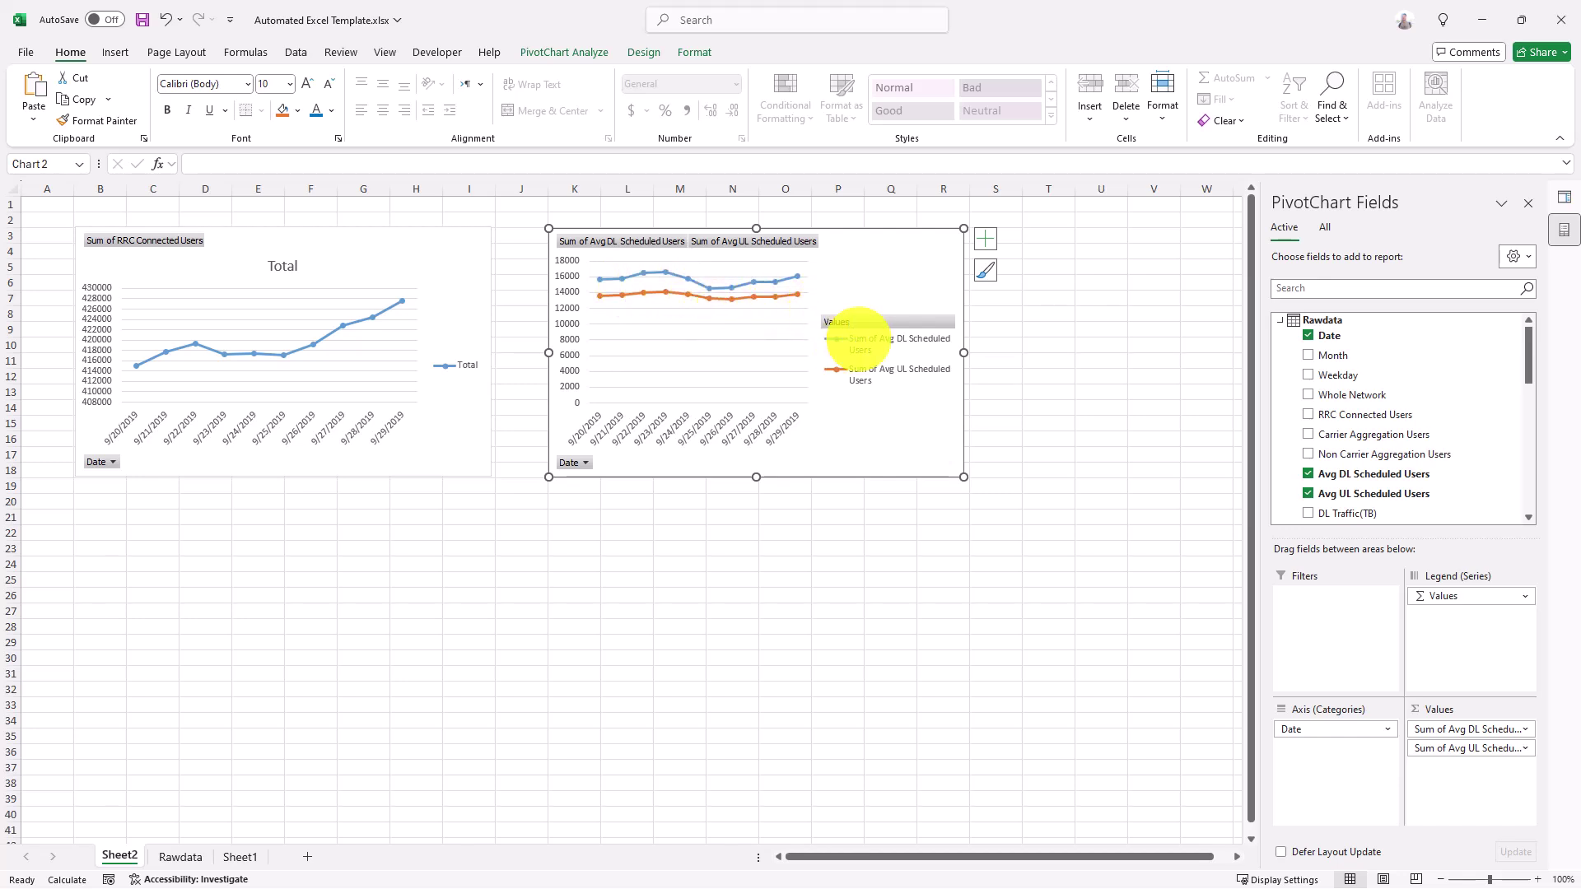
# Step: Set the legend position of the scheduled users chart to Top and select the RRC Connected Users chart
pyautogui.rightClick(859, 339)
pyautogui.click(928, 498)
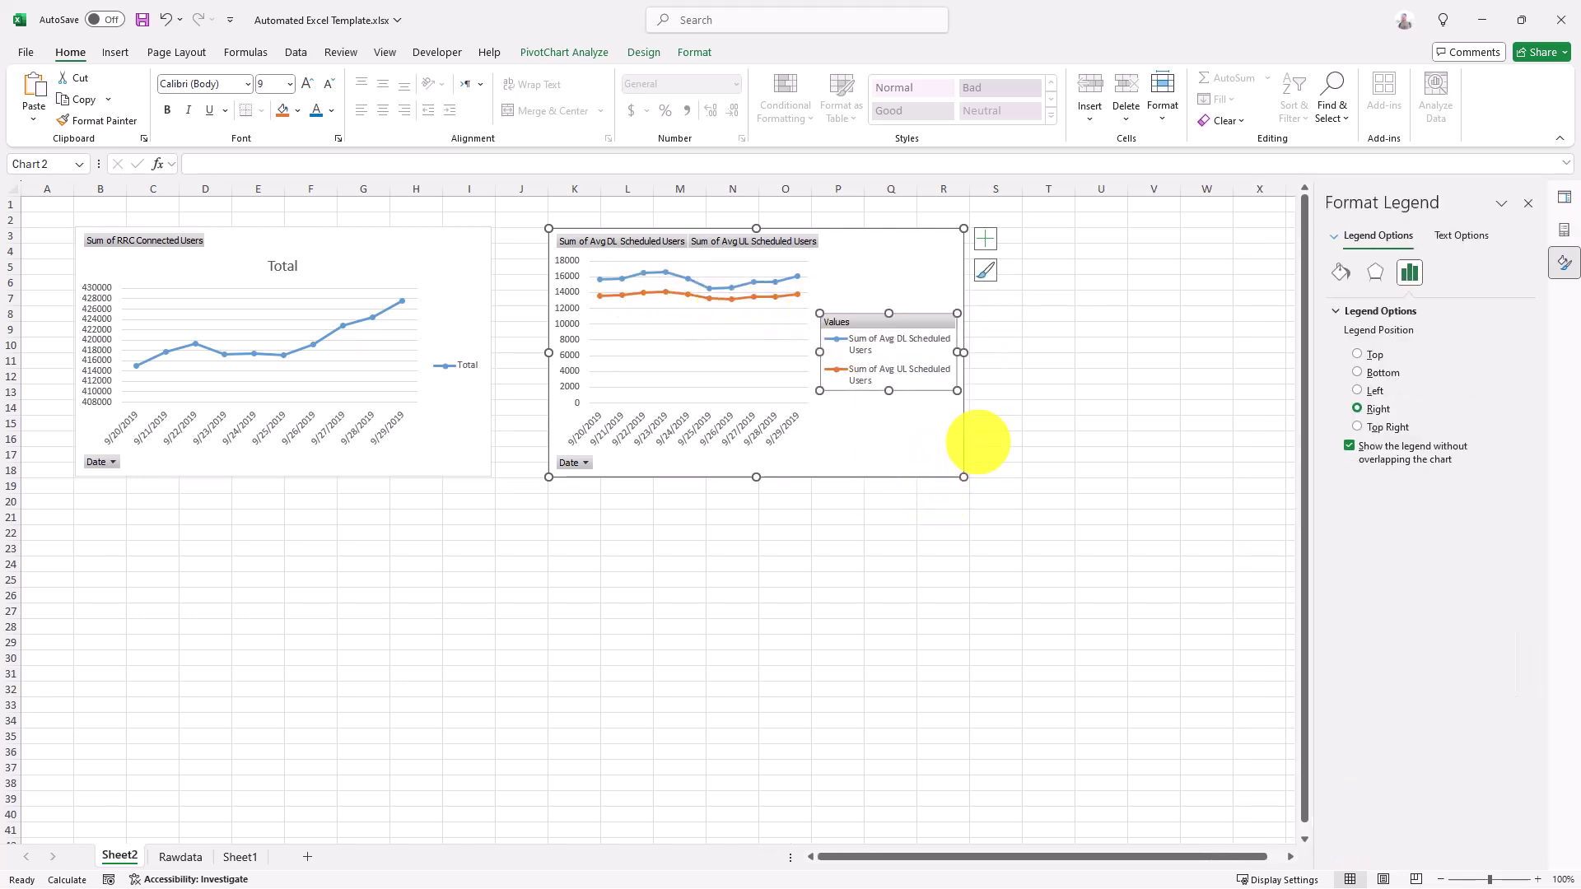
pyautogui.click(1368, 354)
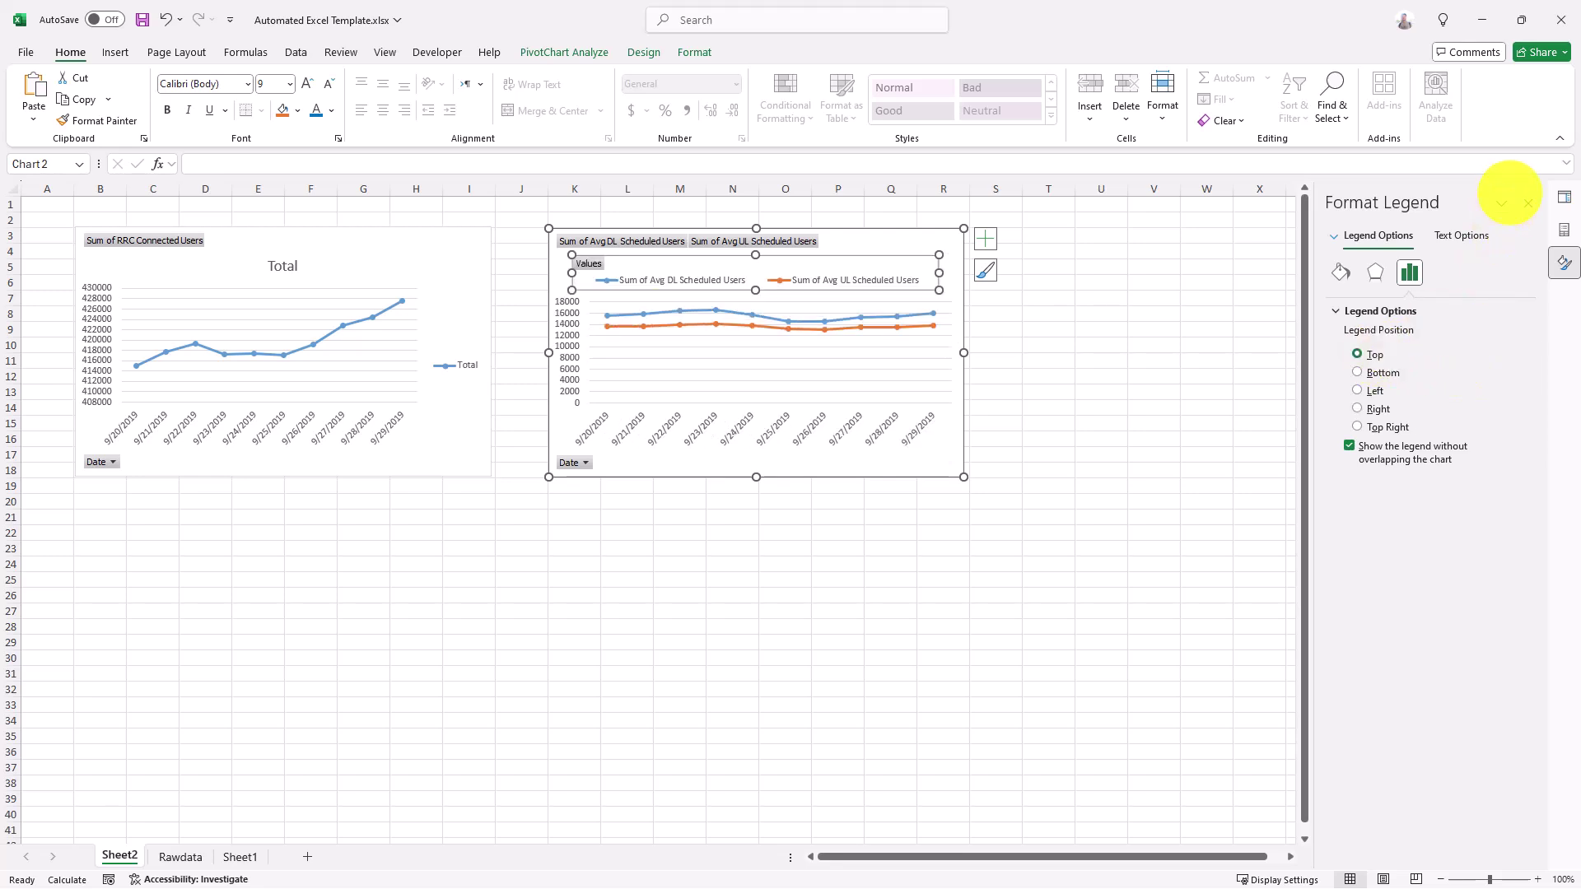
pyautogui.click(1527, 203)
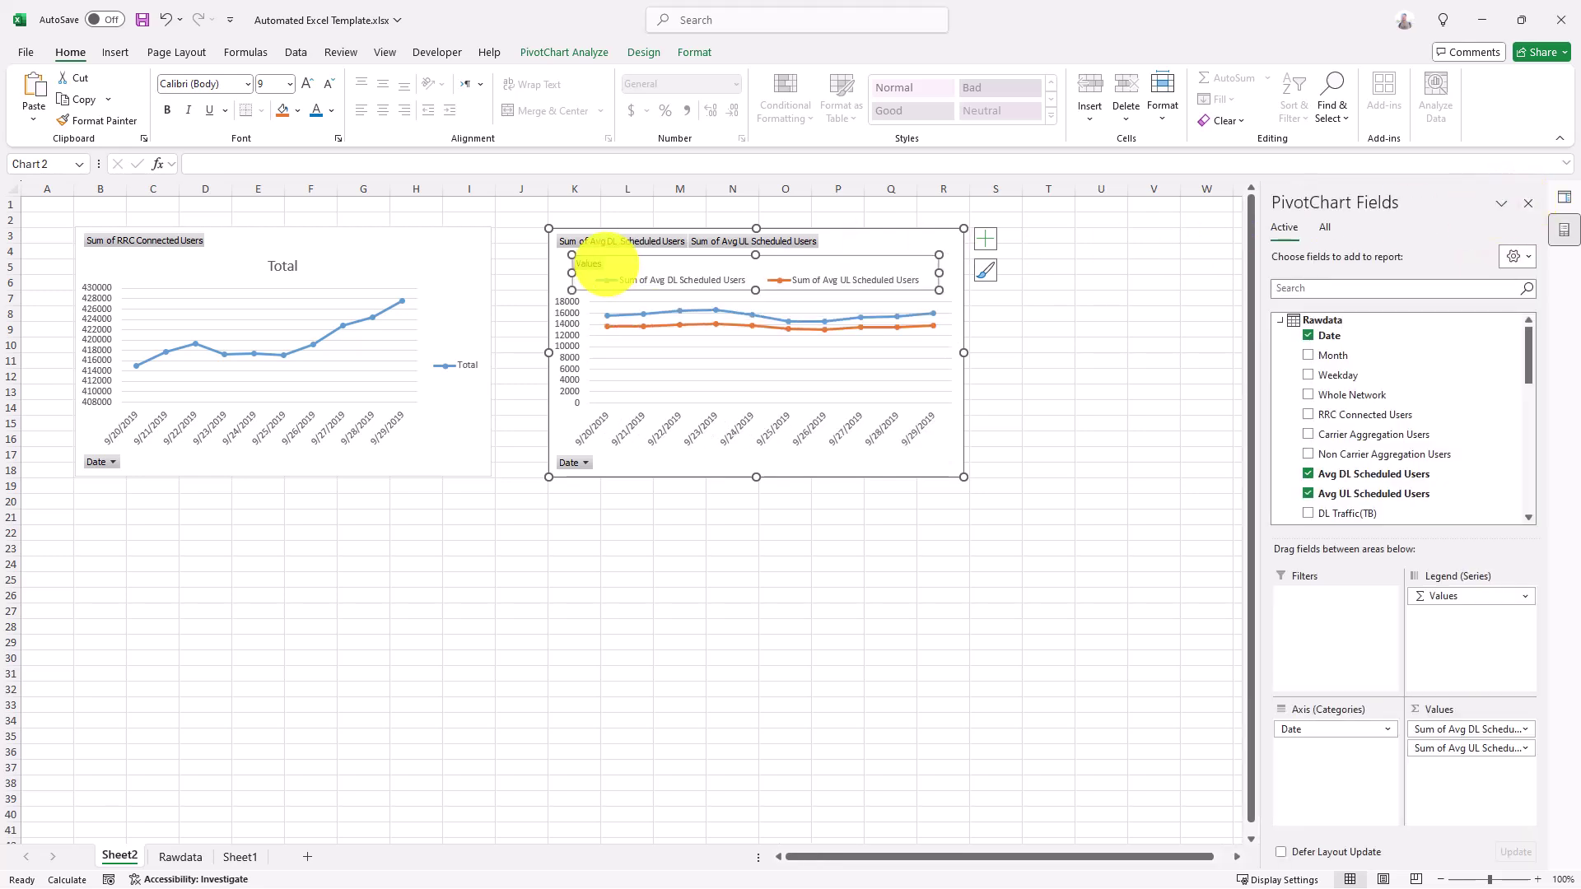
pyautogui.click(454, 280)
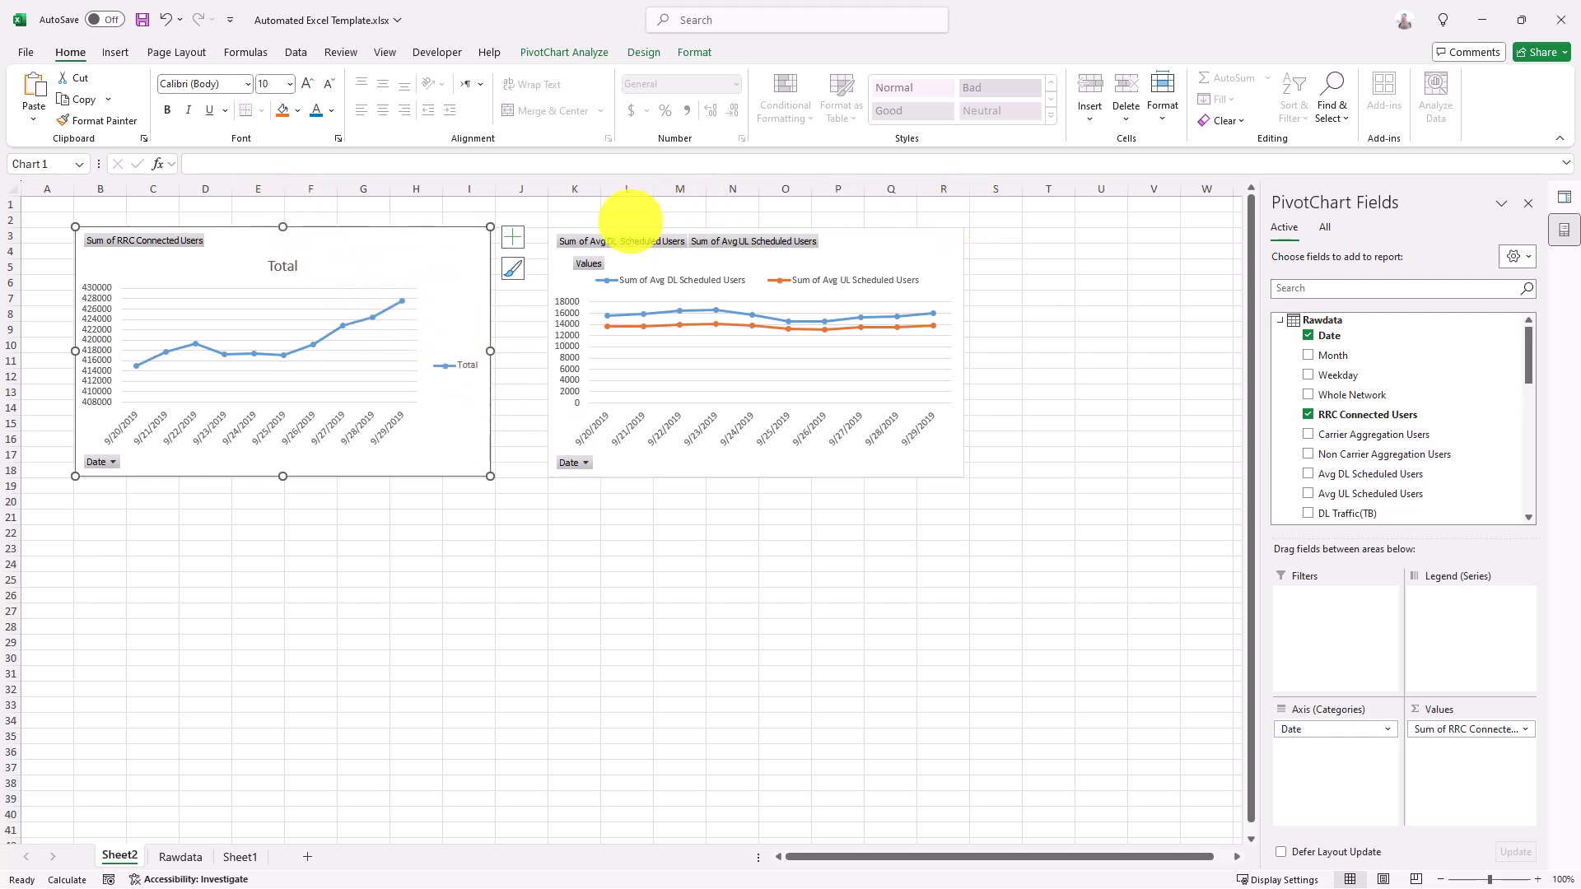
# Step: Insert slicers for Weekday, Whole Network, Date and Day Name for the RRC Connected Users chart
pyautogui.click(115, 53)
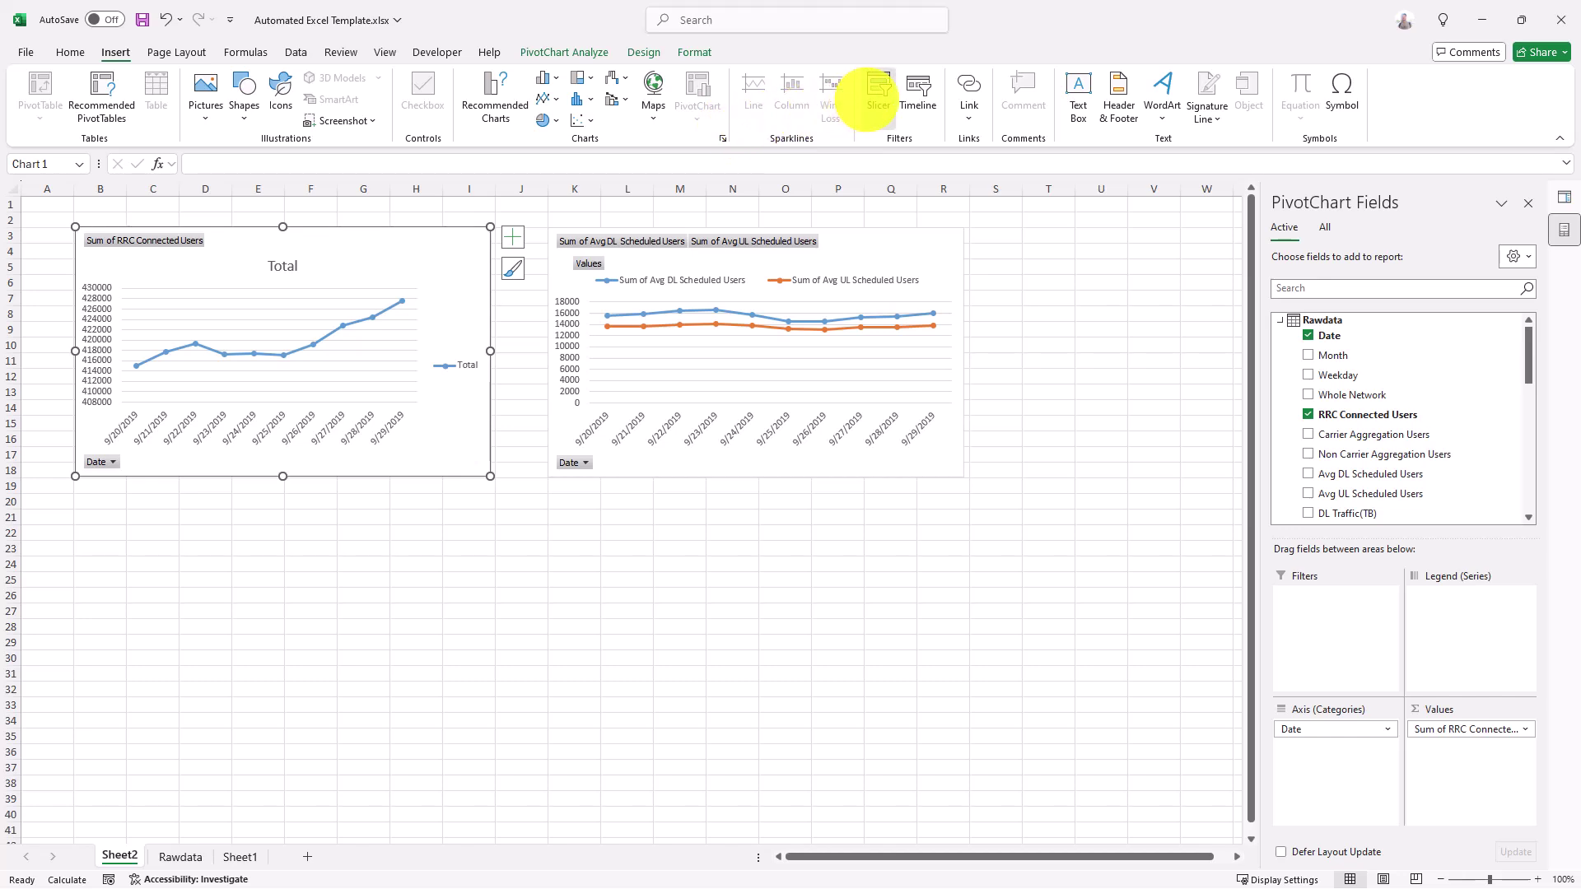
pyautogui.click(878, 92)
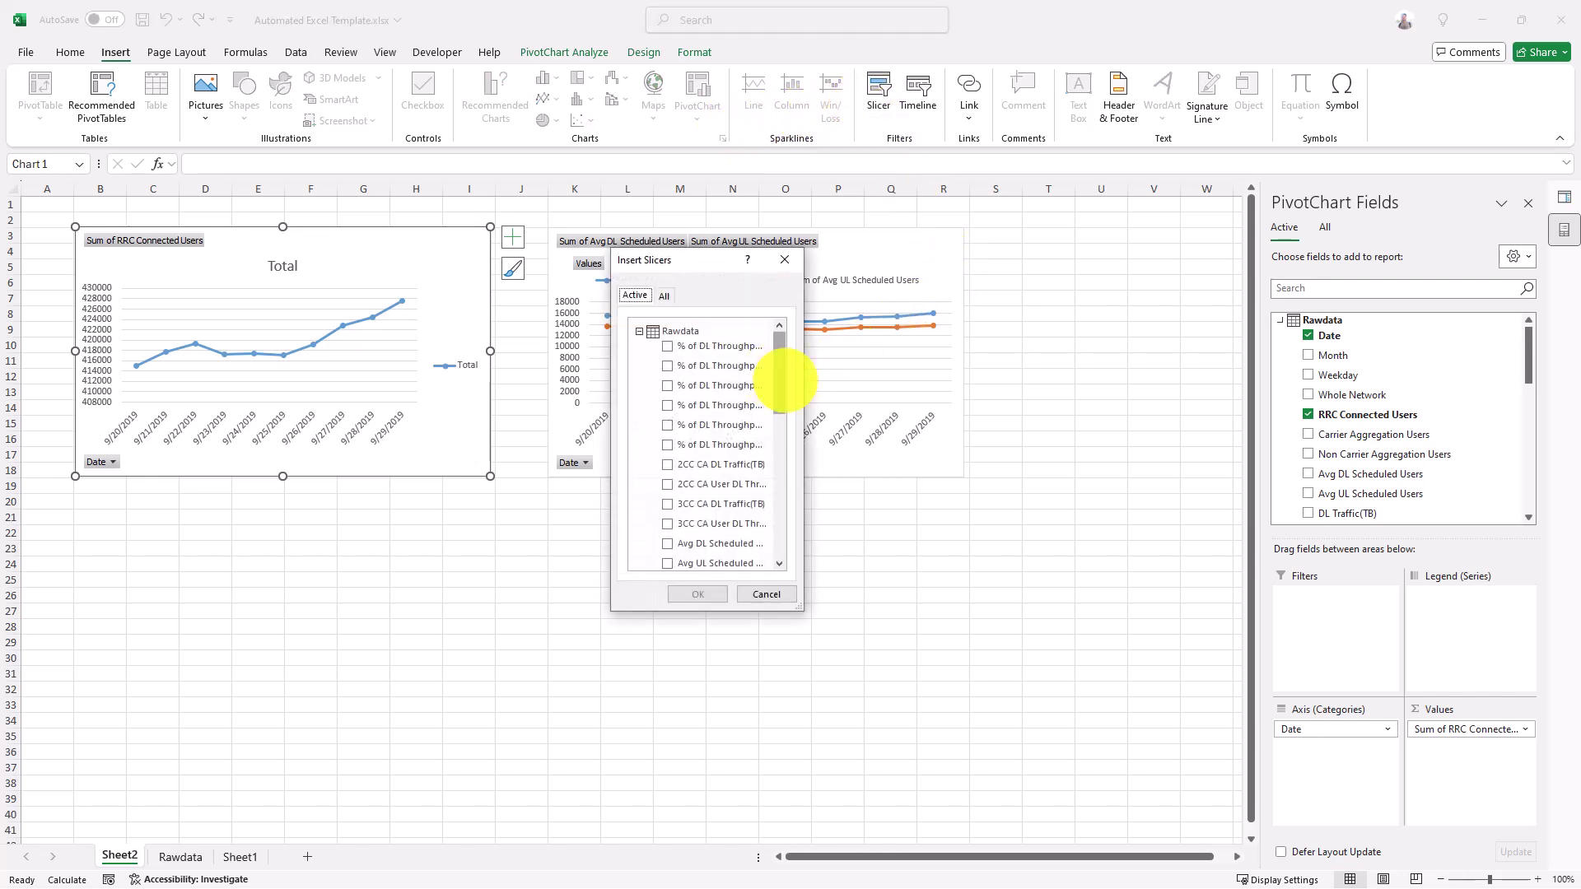
pyautogui.moveTo(780, 380); pyautogui.dragTo(799, 546)
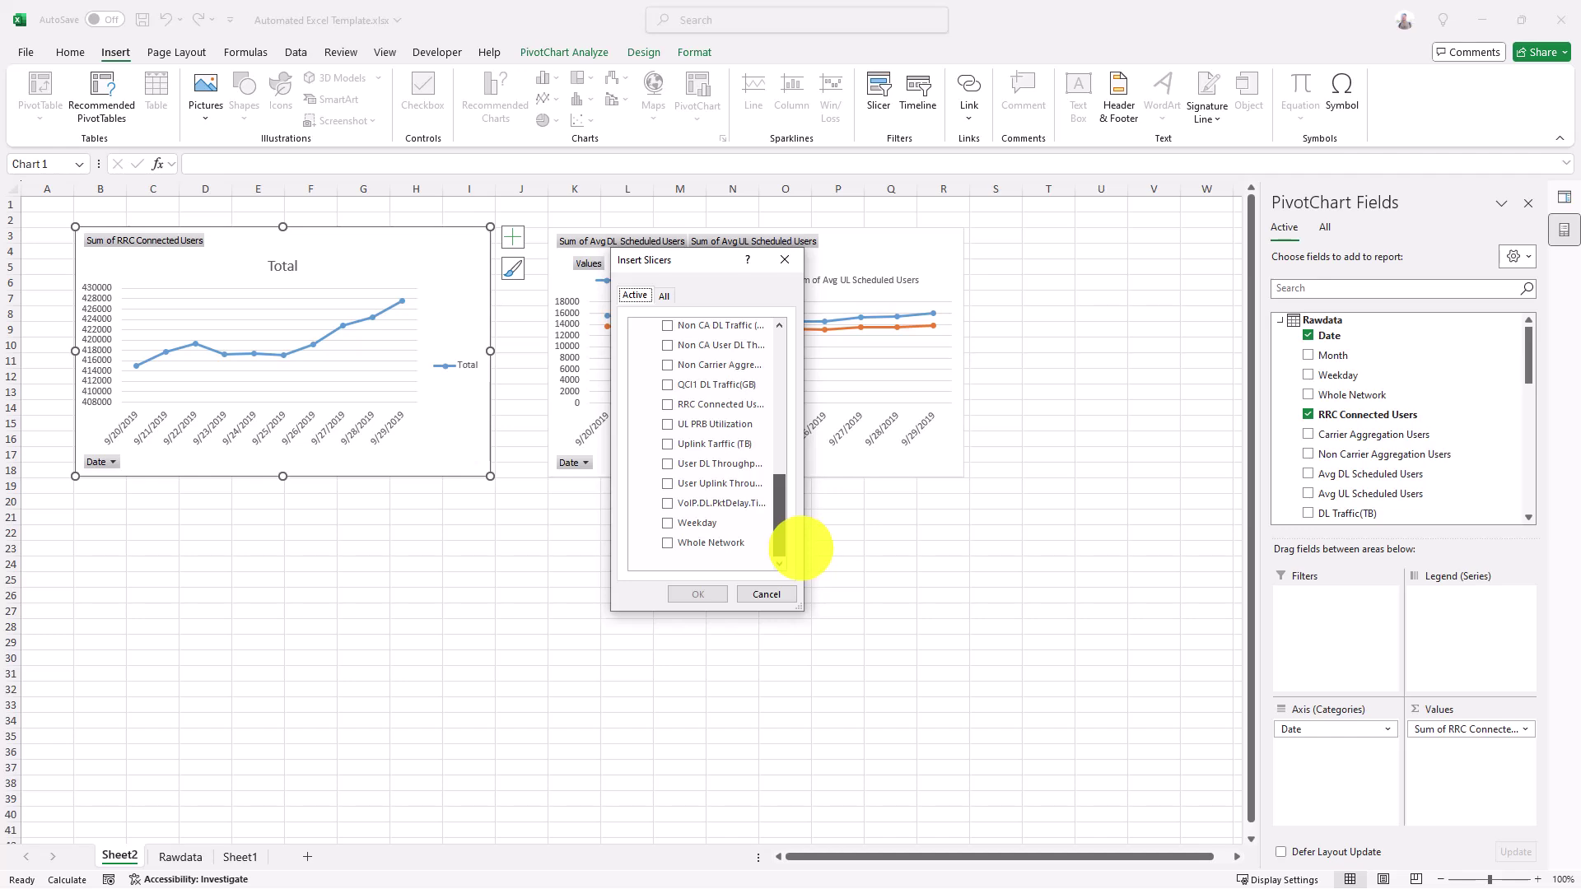
pyautogui.click(667, 523)
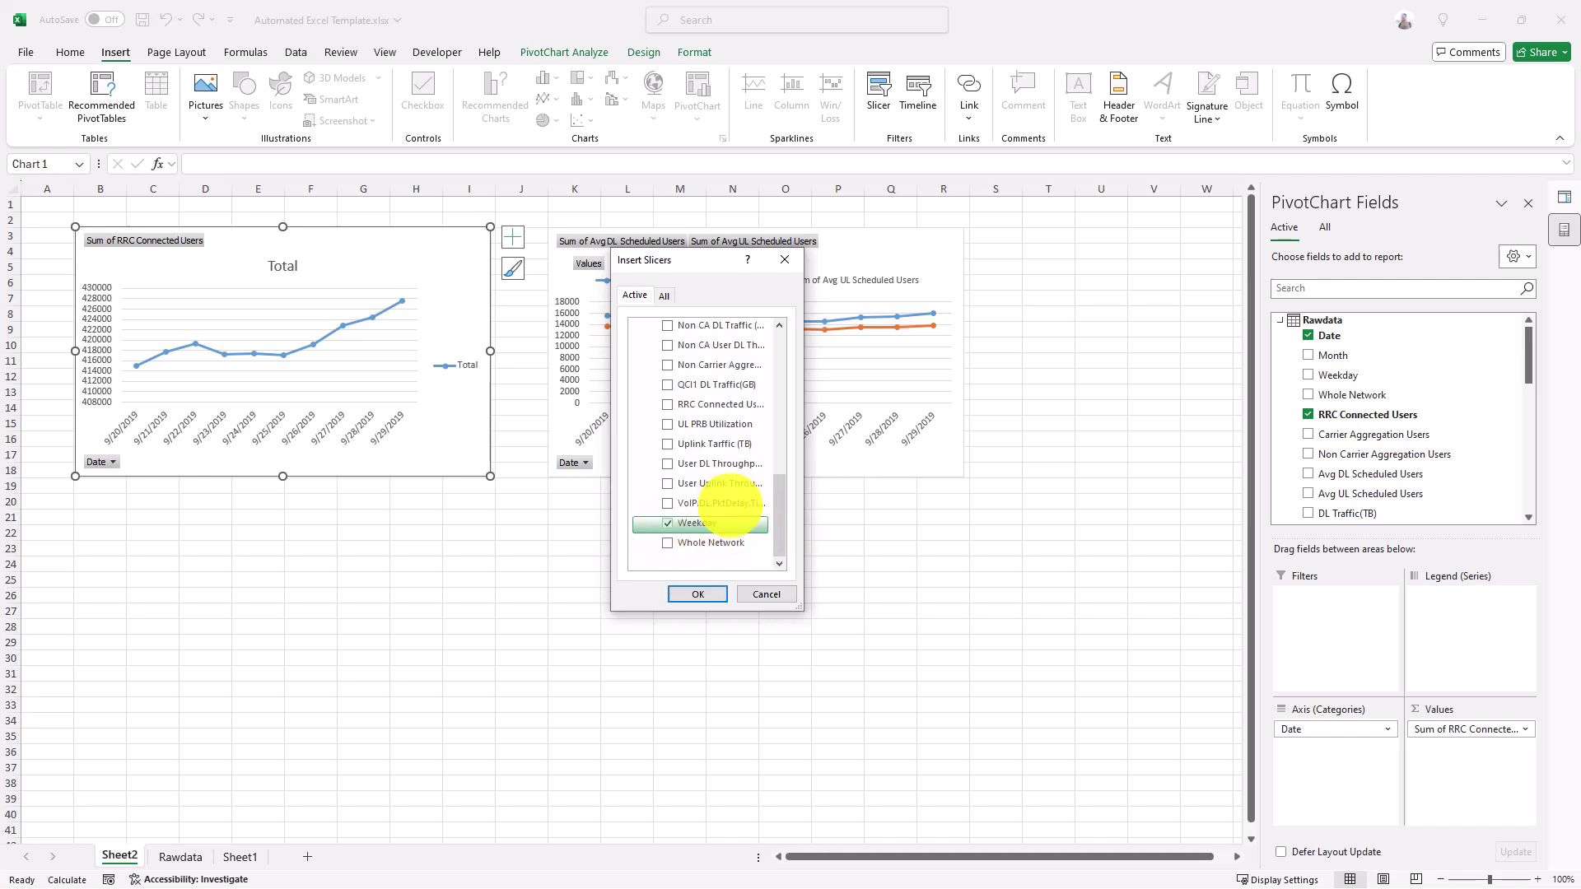
pyautogui.click(669, 542)
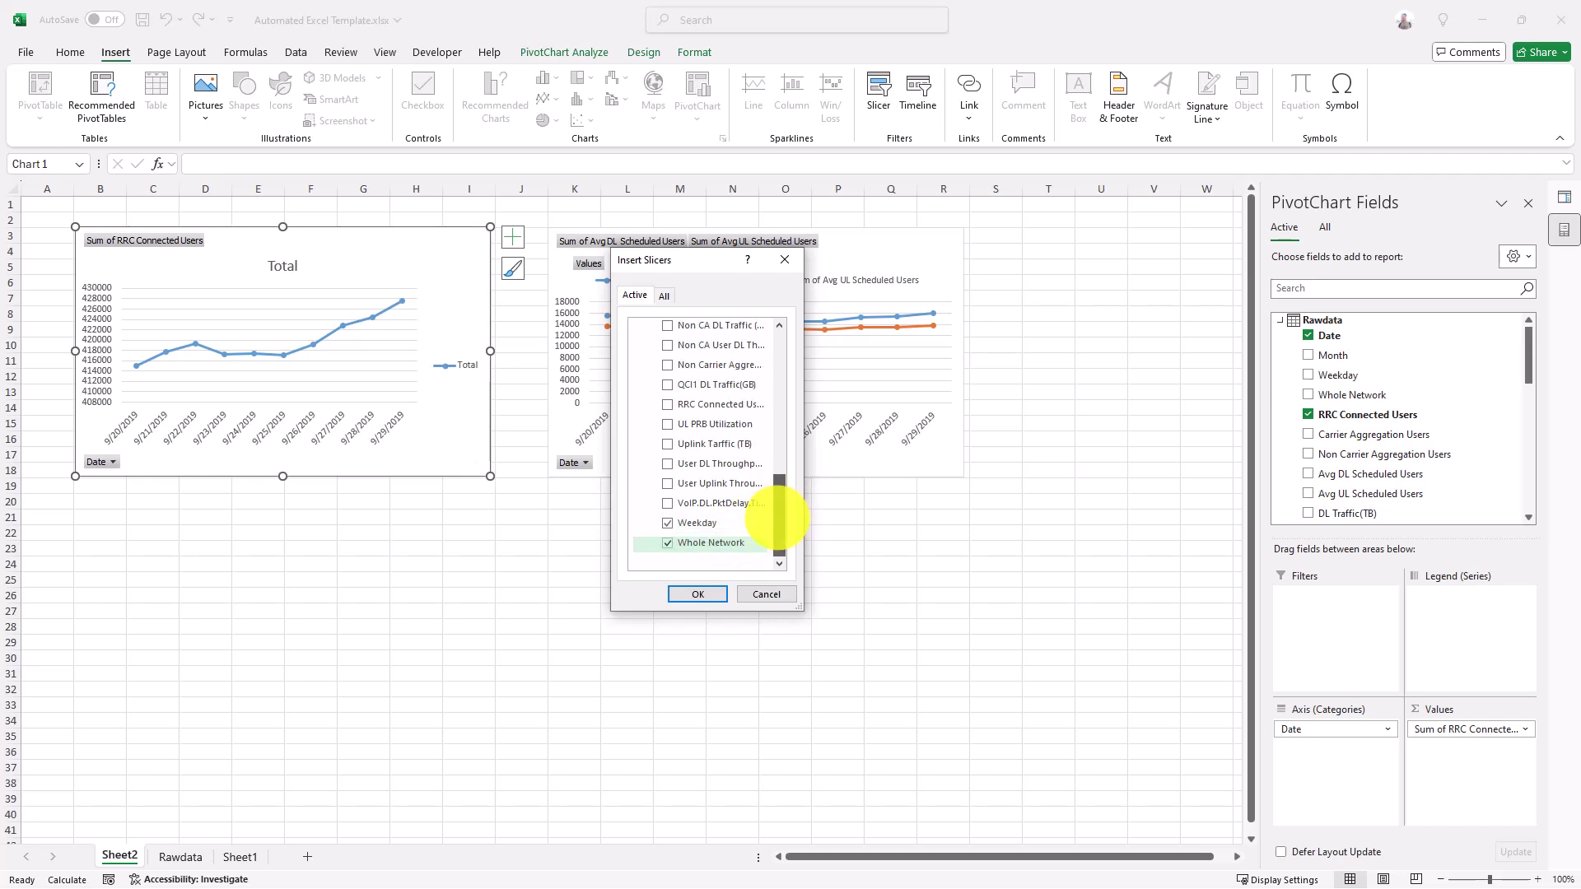
pyautogui.moveTo(778, 515); pyautogui.dragTo(769, 452)
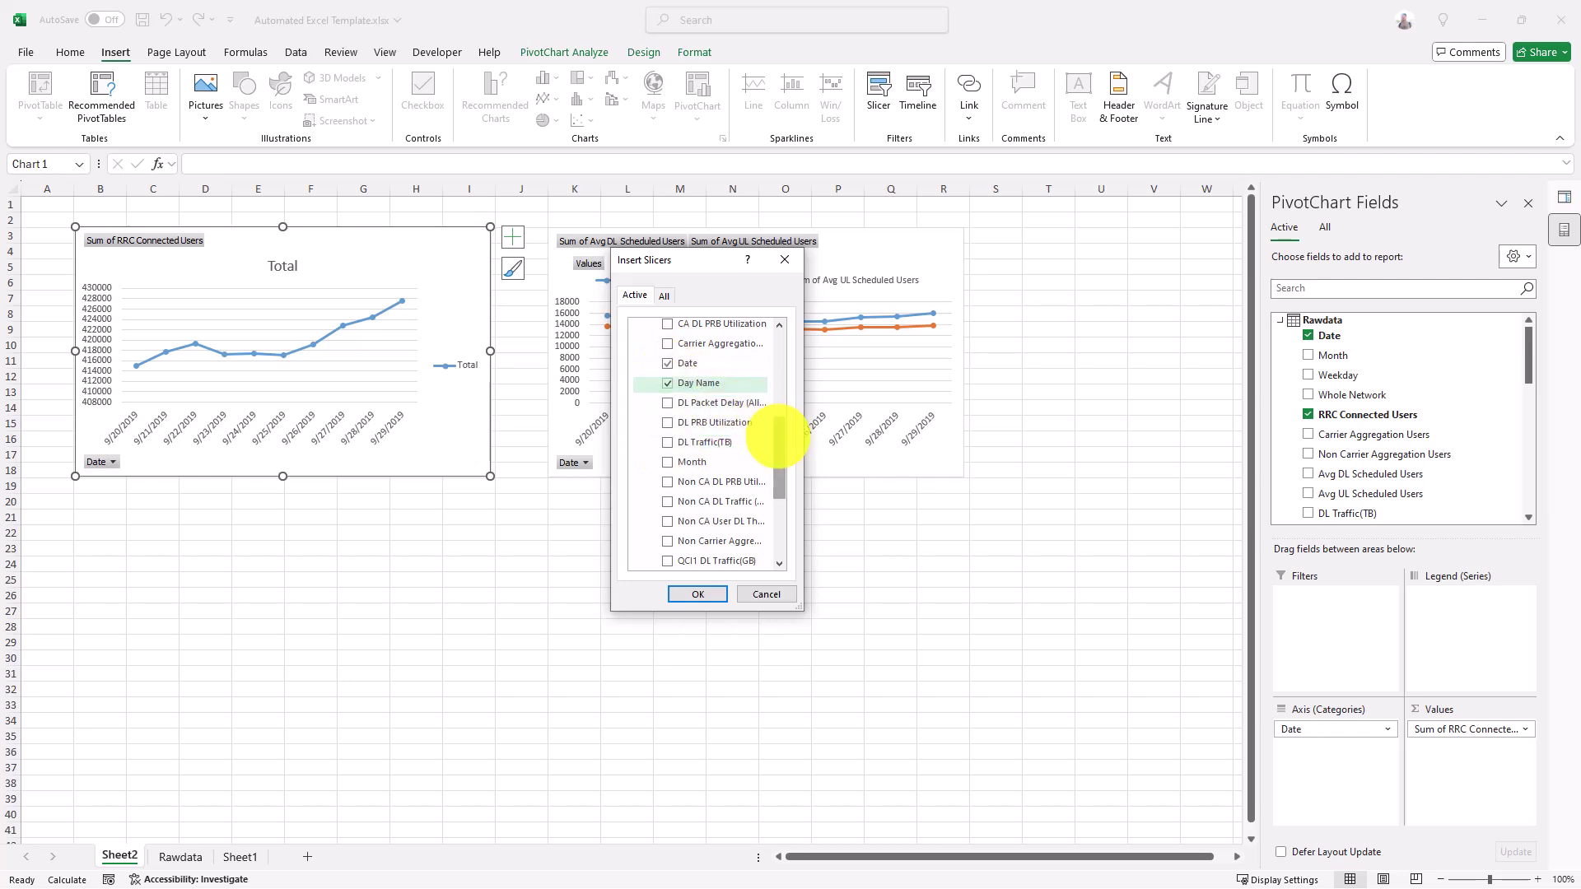
pyautogui.moveTo(776, 434); pyautogui.dragTo(785, 557)
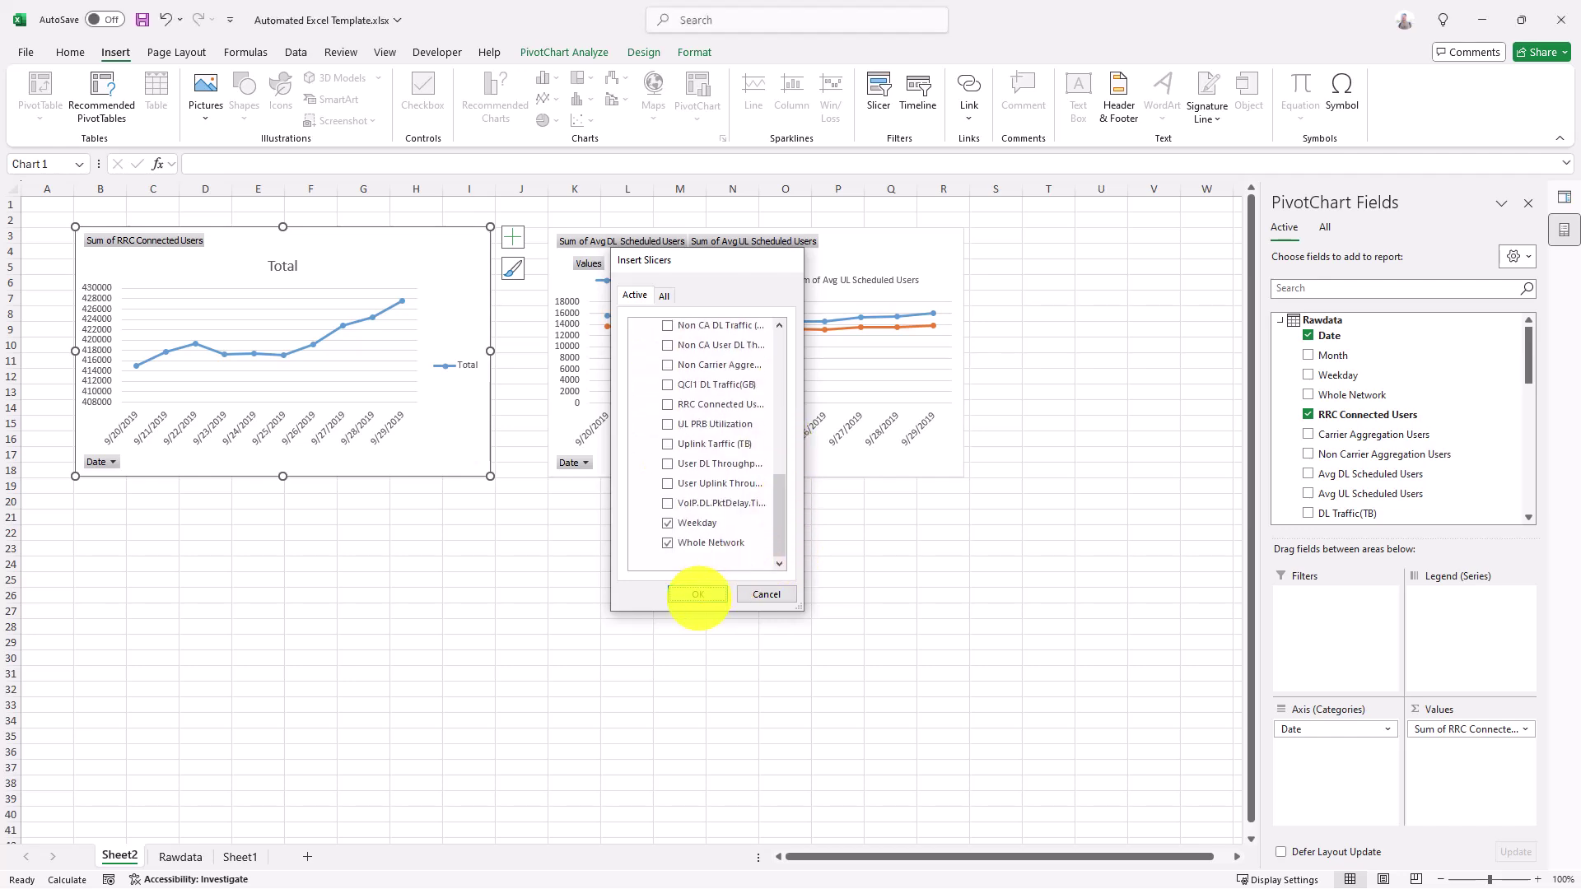
pyautogui.click(697, 594)
# Step: Arrange the slicers beside the charts in two rows: Weekday and Day Name above Whole Network and Date
pyautogui.moveTo(508, 345); pyautogui.dragTo(1043, 240)
pyautogui.moveTo(567, 412); pyautogui.dragTo(1049, 458)
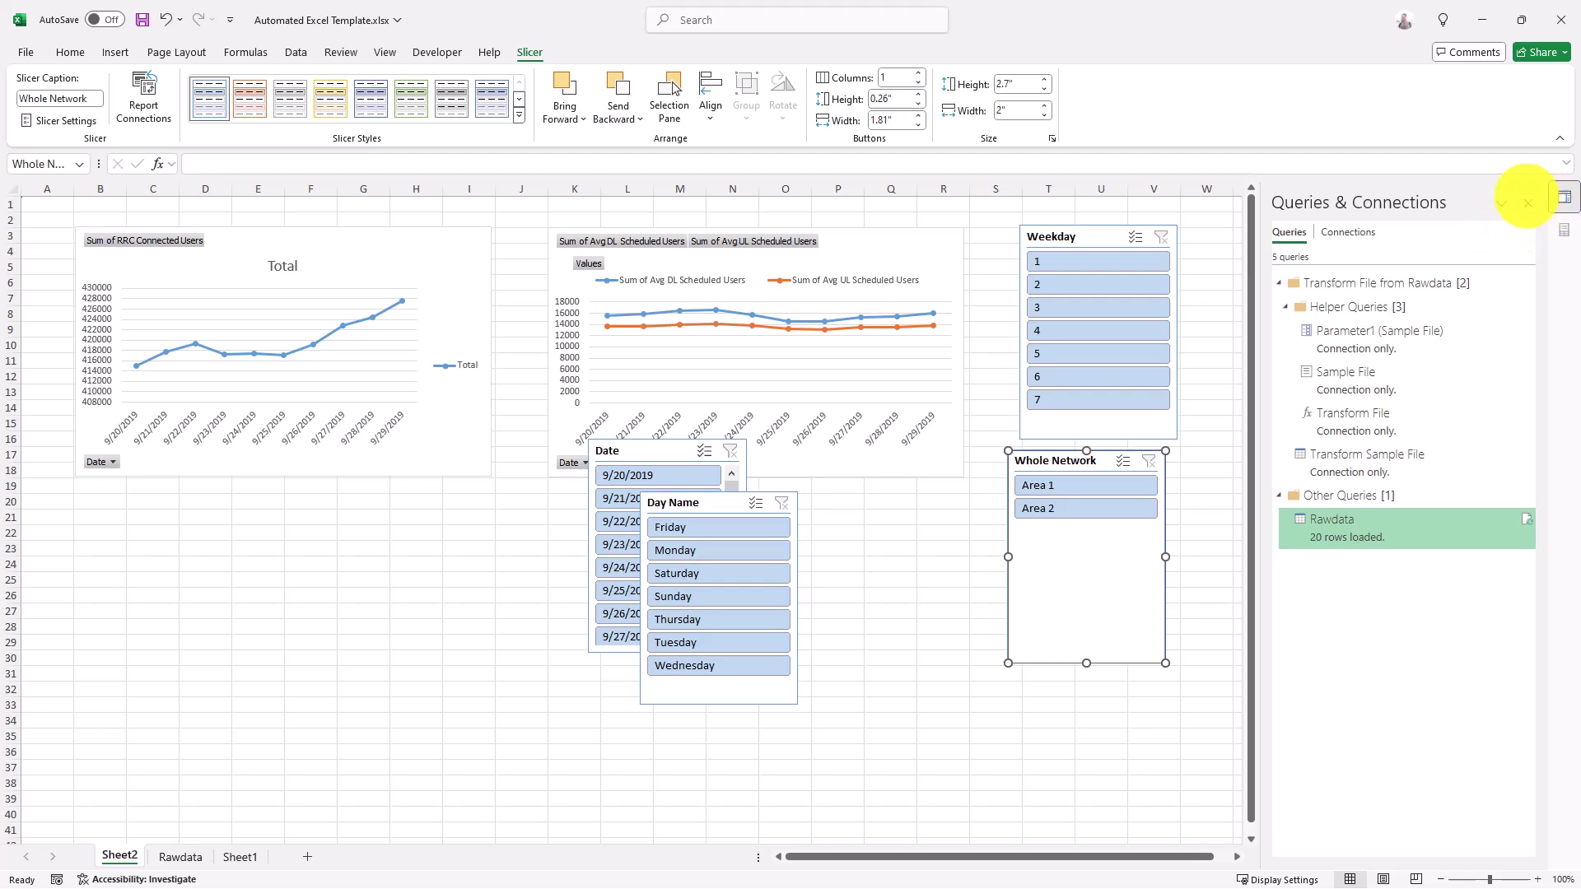
pyautogui.click(1528, 203)
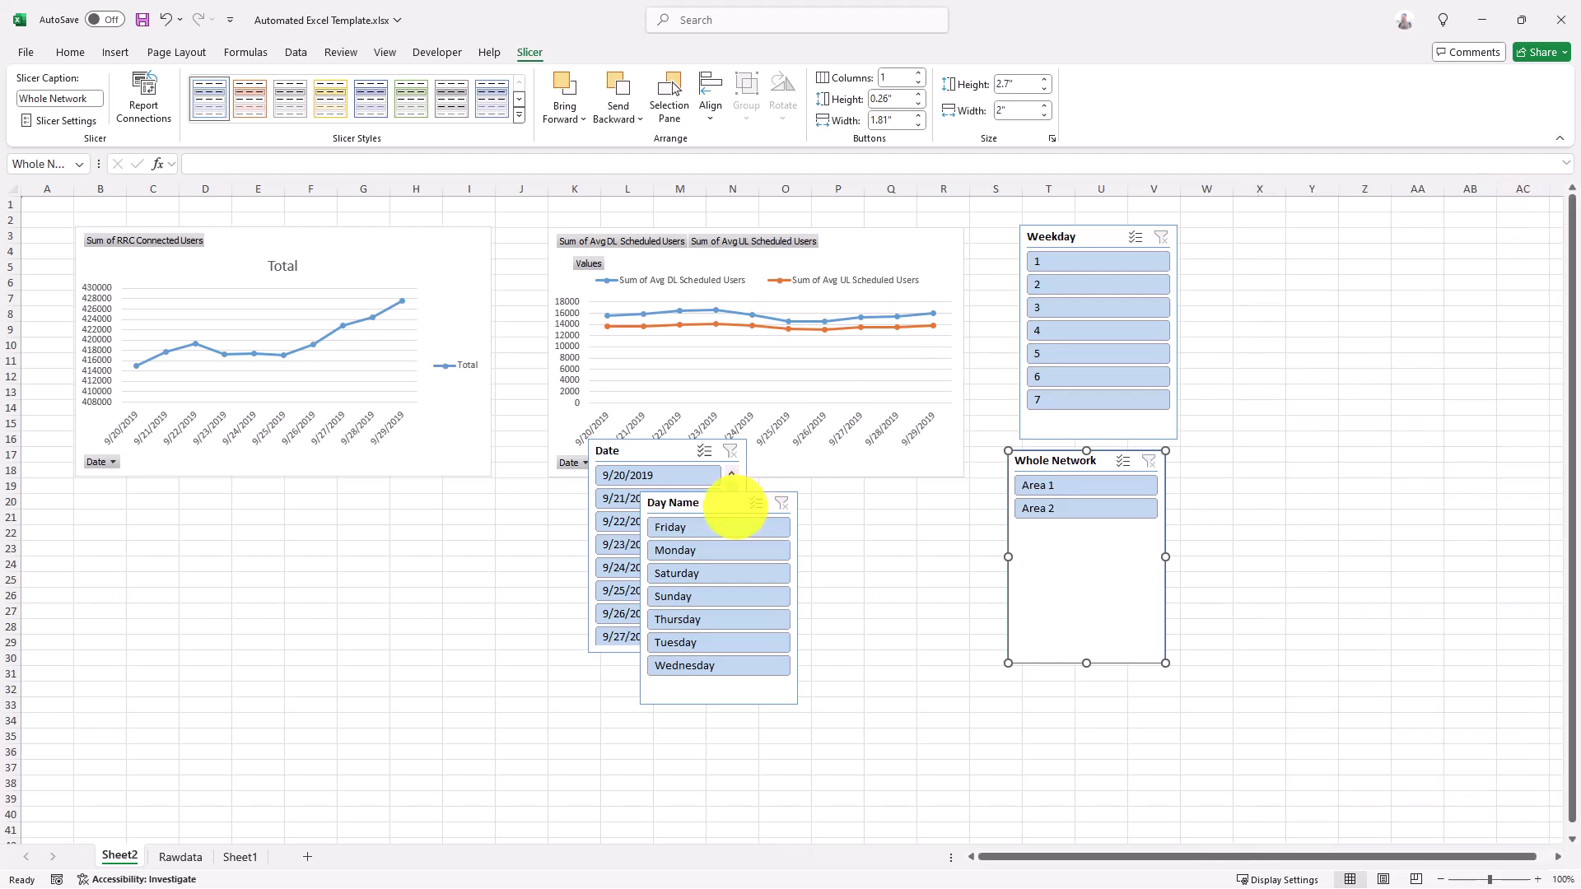
pyautogui.moveTo(670, 505); pyautogui.dragTo(812, 466)
pyautogui.moveTo(1235, 260)
pyautogui.mouseDown()
pyautogui.moveTo(1252, 219)
pyautogui.moveTo(1243, 237)
pyautogui.mouseUp()
pyautogui.moveTo(618, 450); pyautogui.dragTo(1233, 461)
pyautogui.moveTo(1062, 462); pyautogui.dragTo(1080, 465)
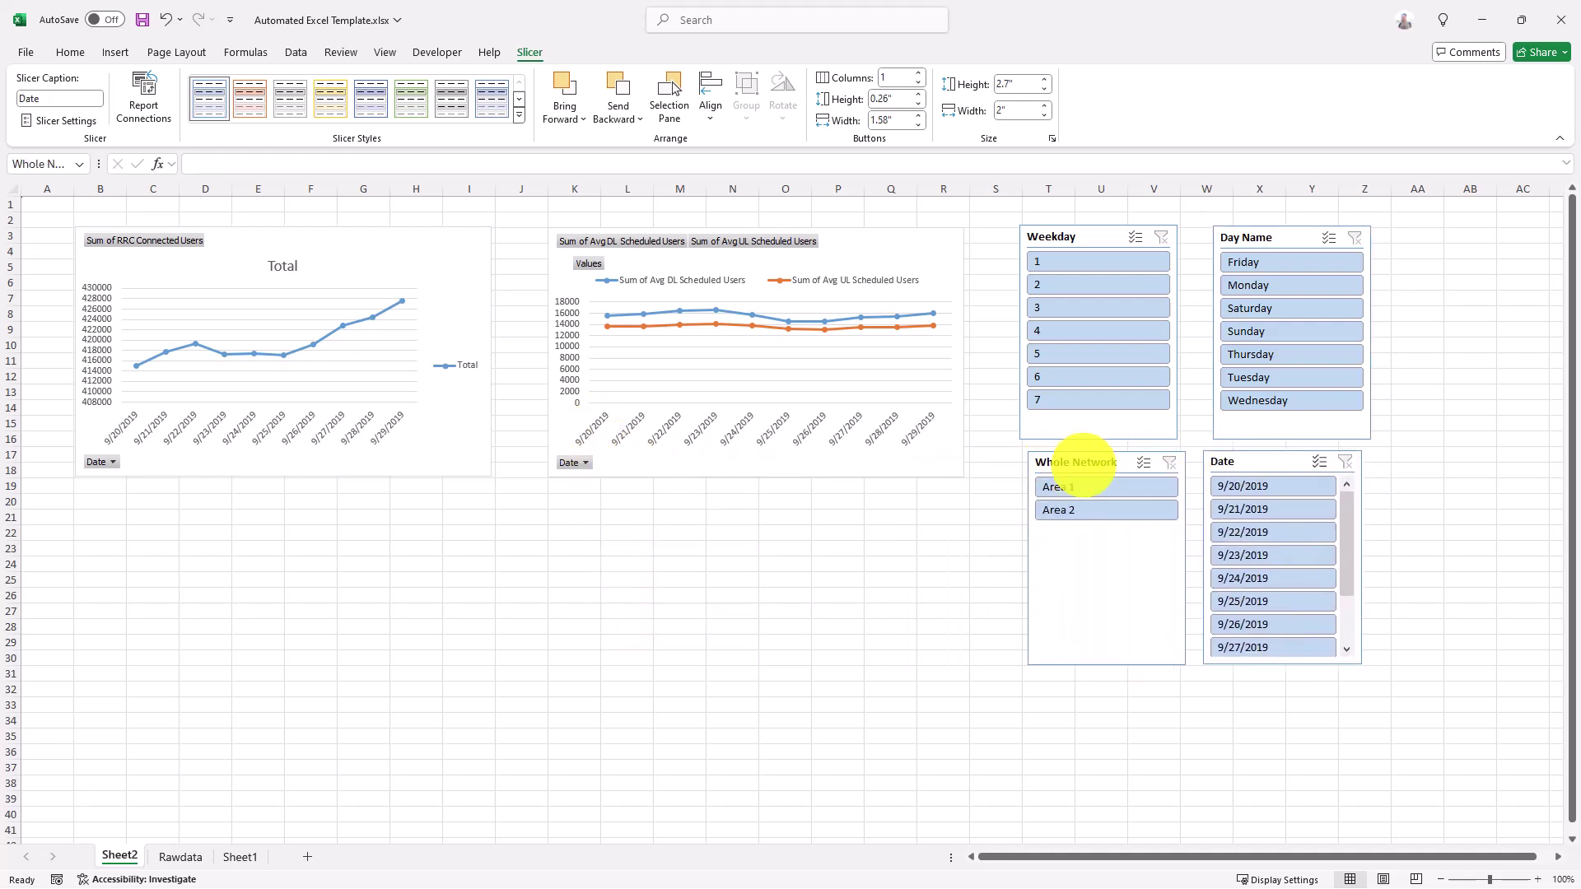
# Step: Filter to 9/20/2019 with the Date slicer to test which charts respond, and clear the filter
pyautogui.click(1247, 486)
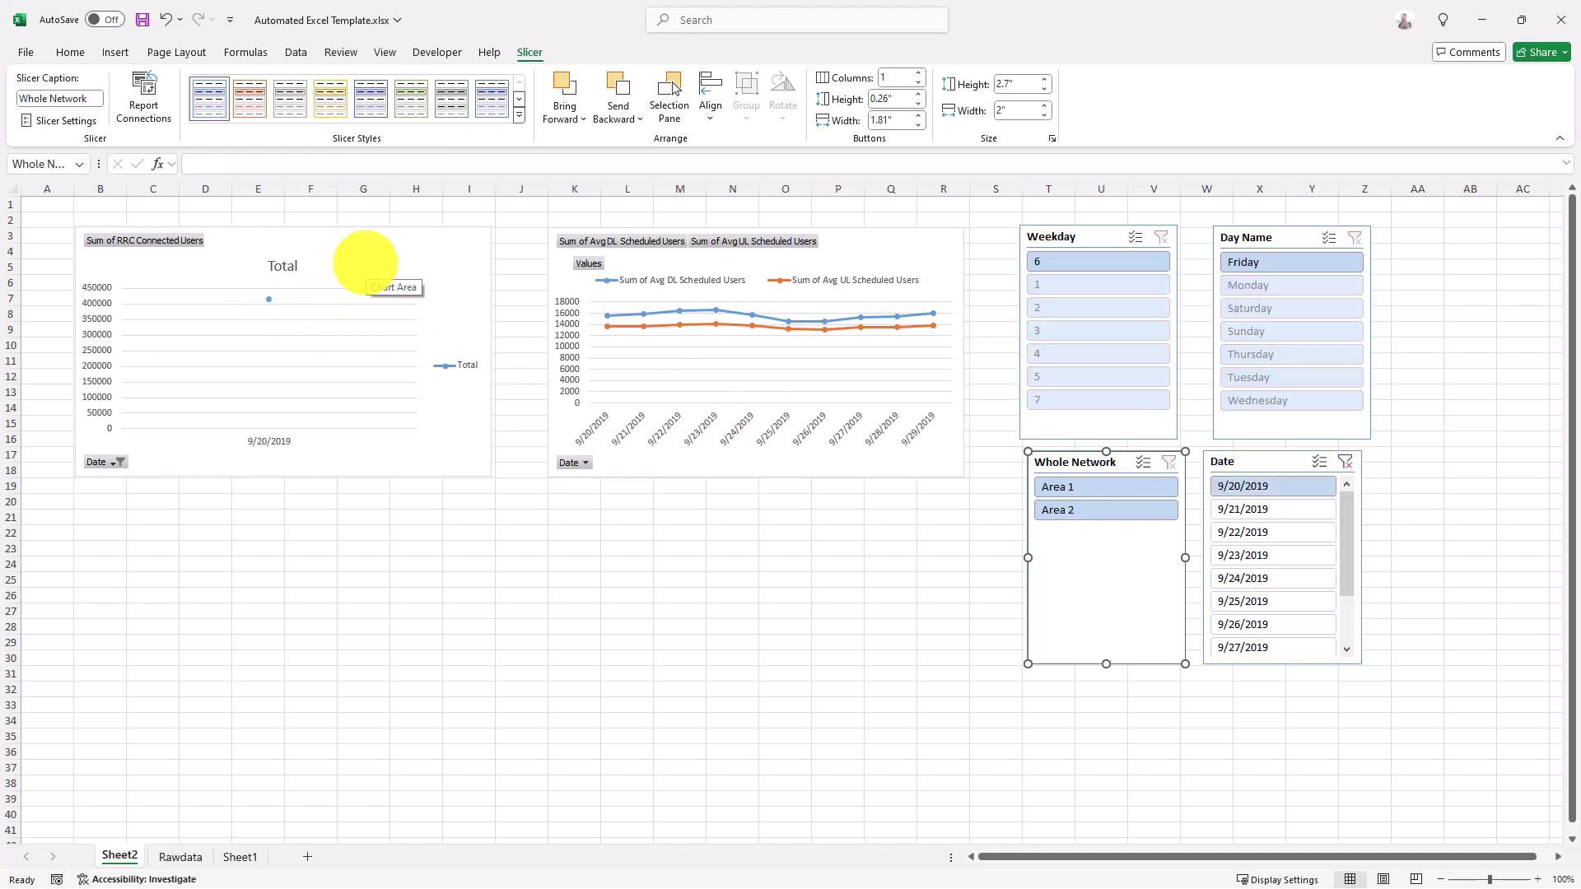
pyautogui.click(364, 263)
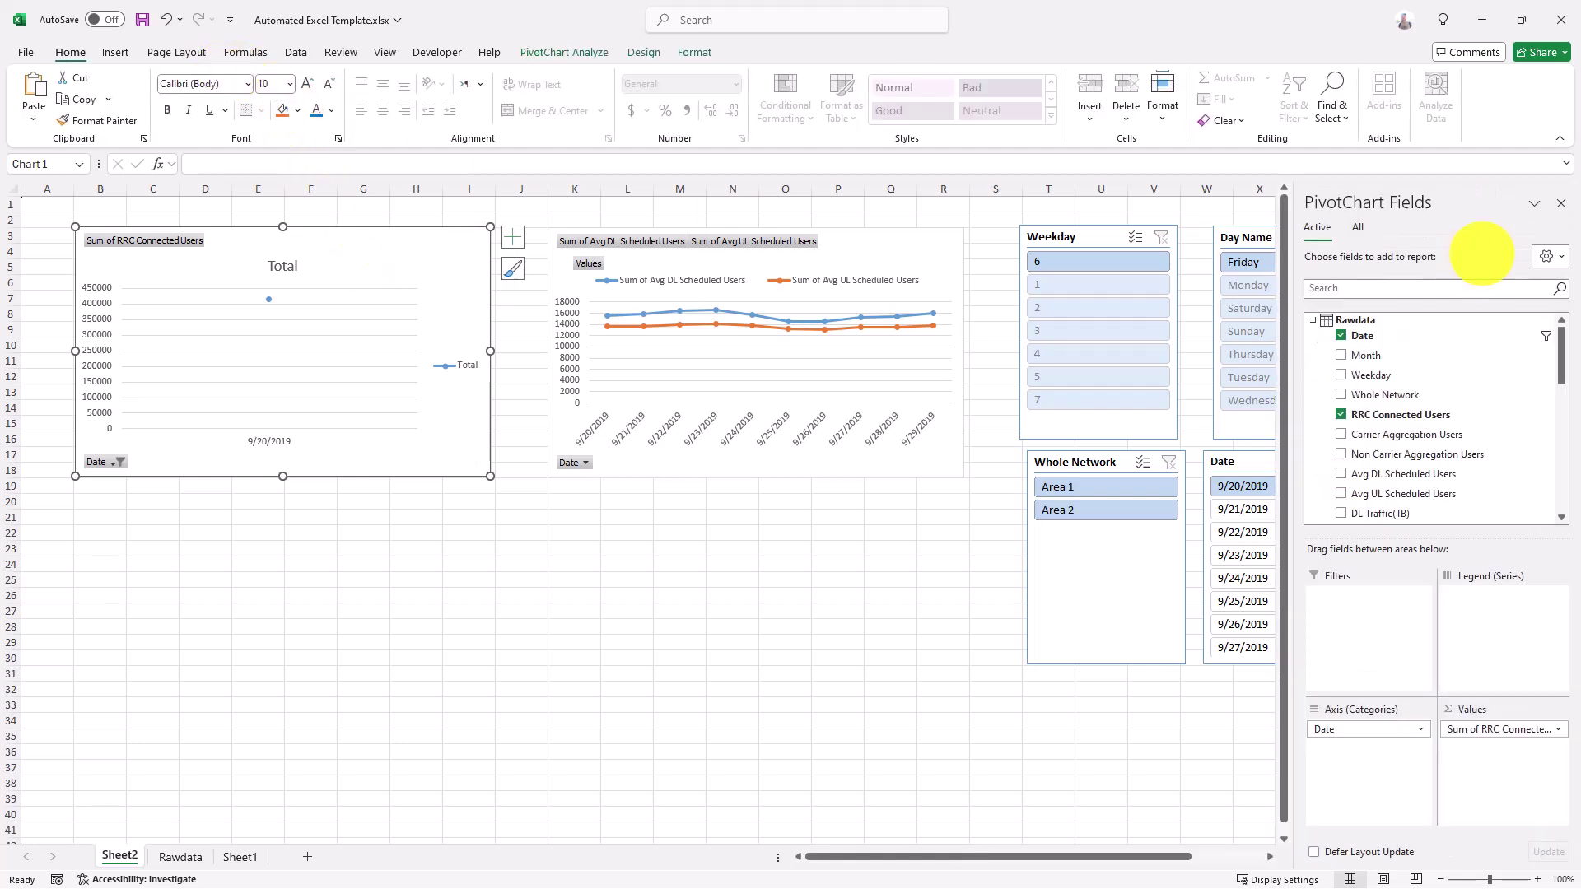
pyautogui.click(1560, 203)
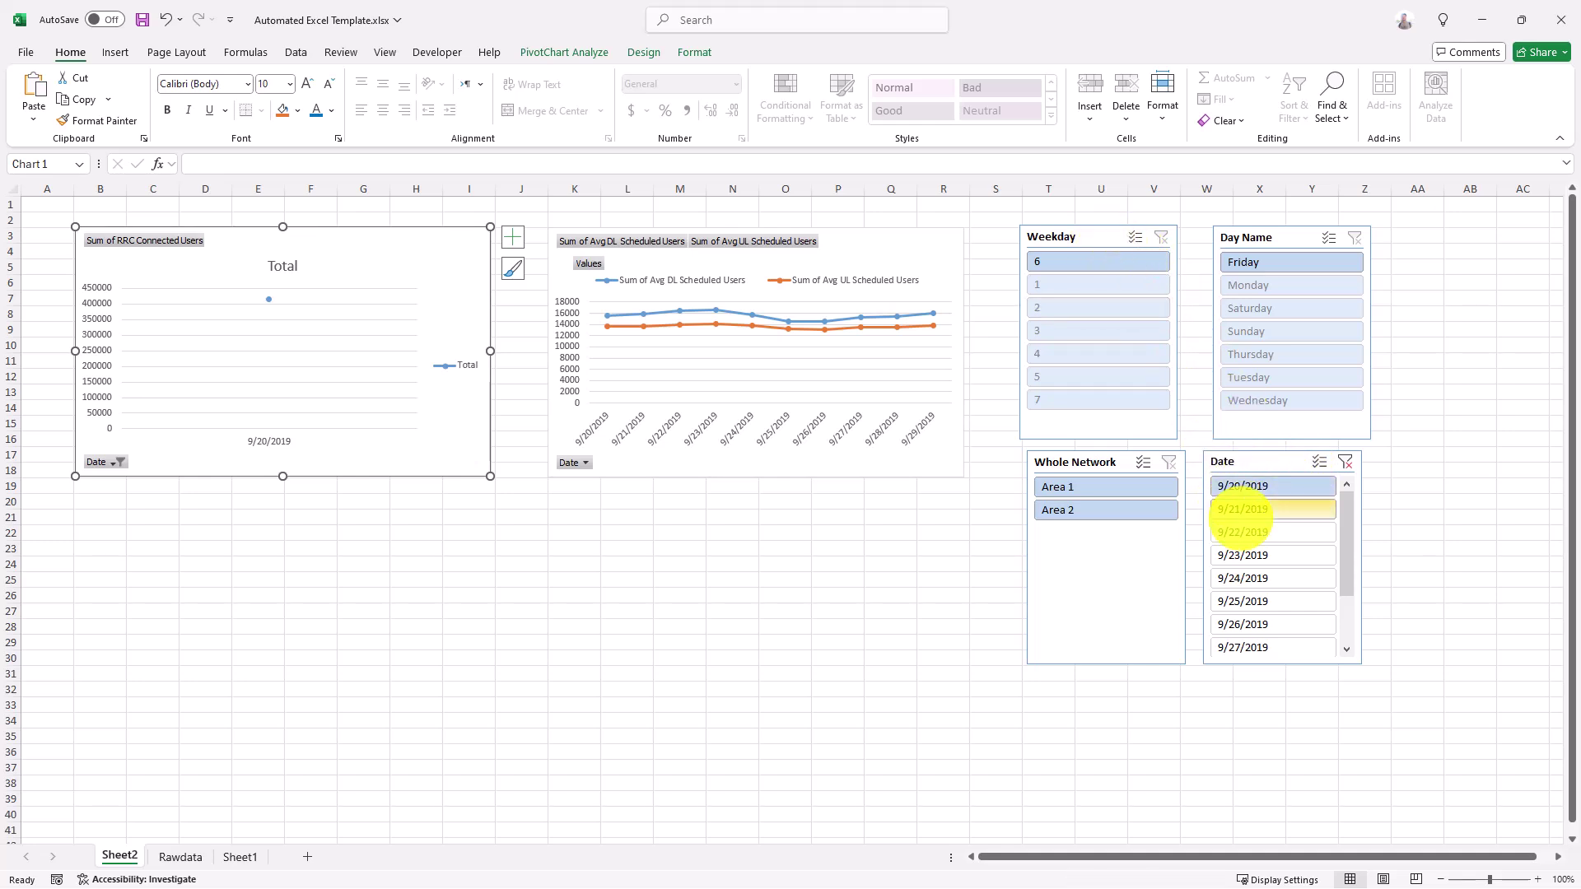
pyautogui.click(1345, 462)
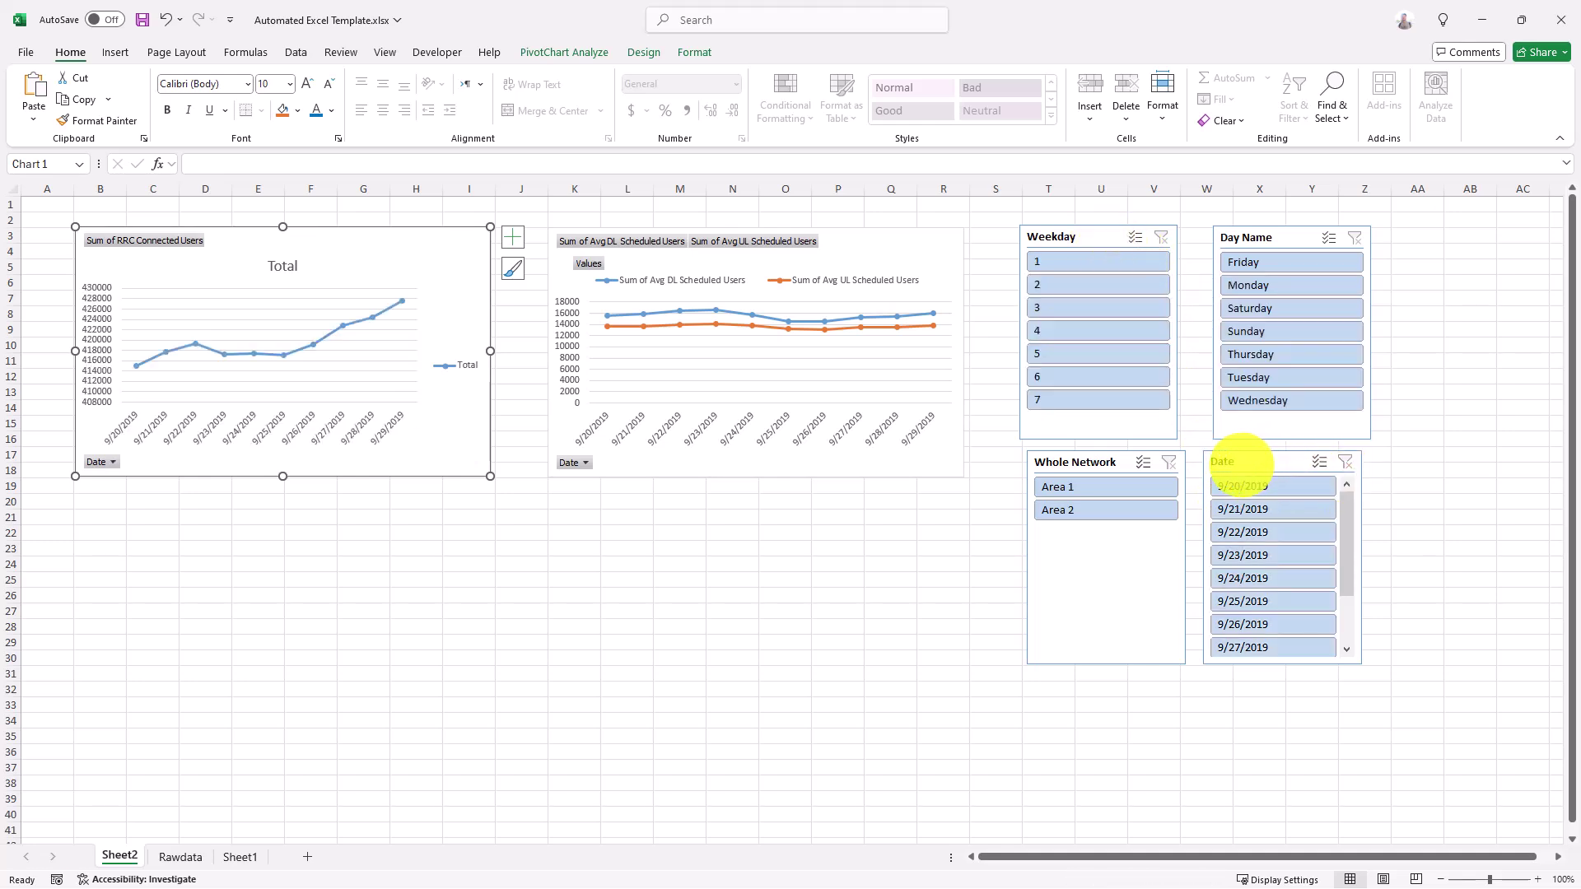
# Step: Connect the Date and Whole Network slicers to Chart 2 through their report connections
pyautogui.rightClick(1242, 458)
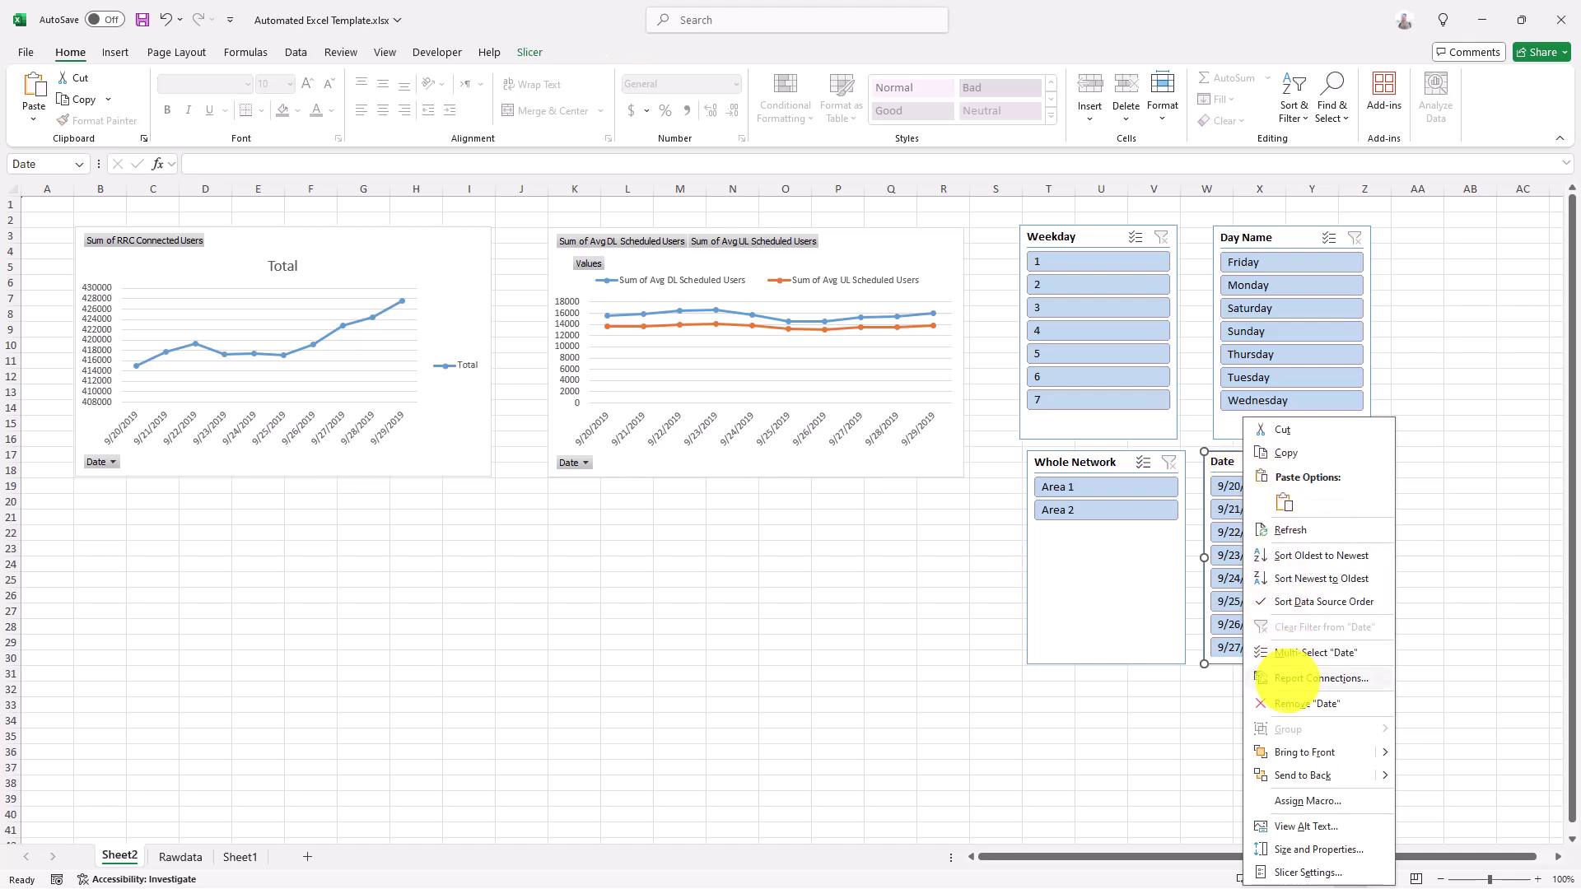
pyautogui.click(1287, 679)
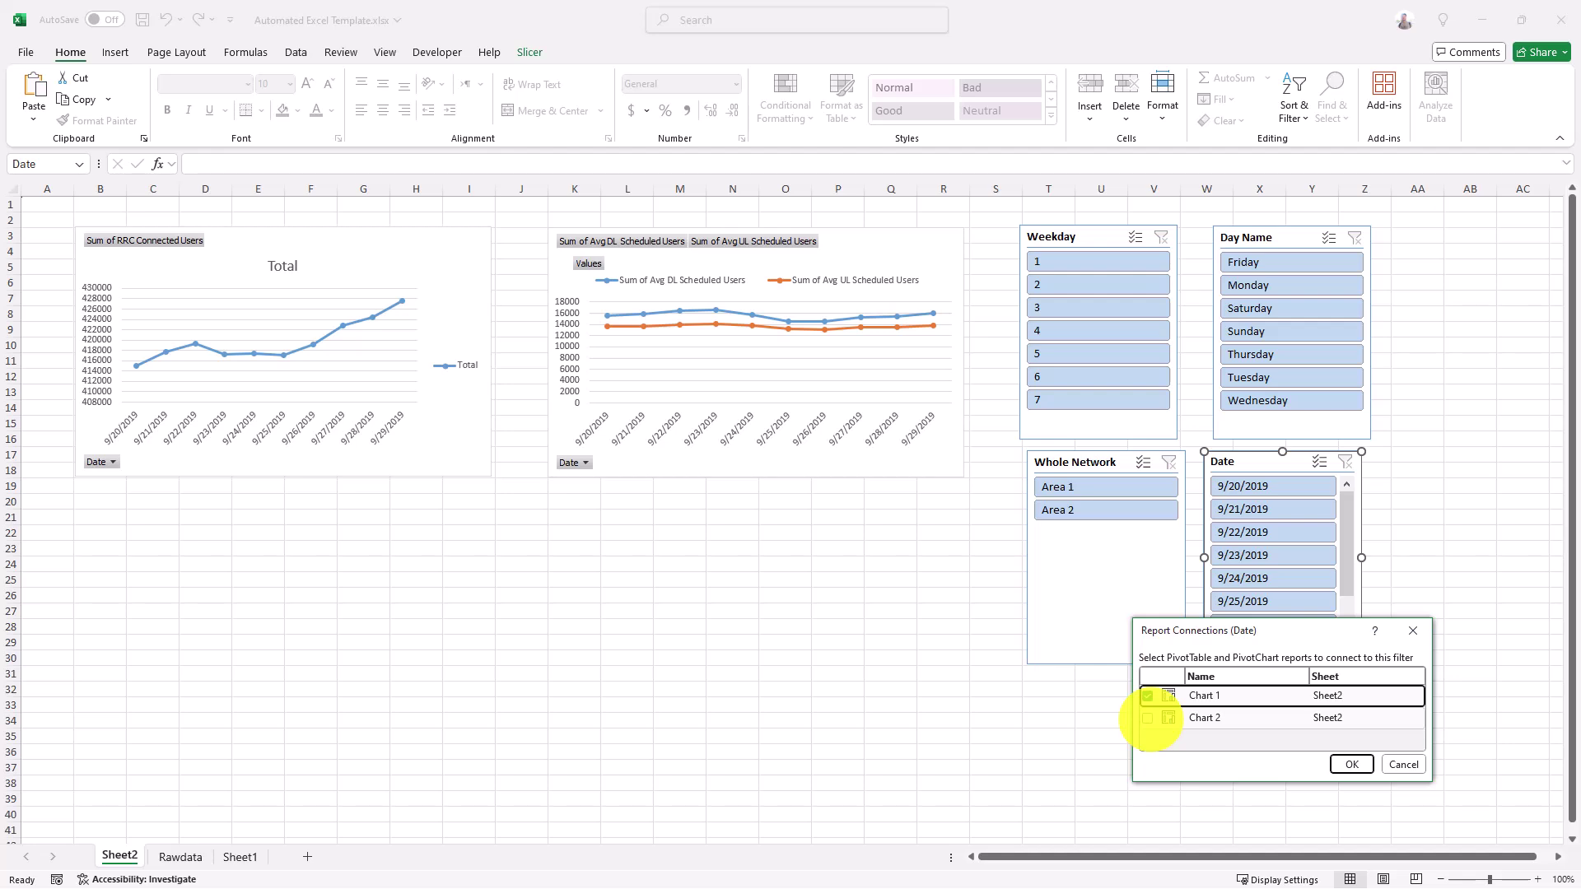
pyautogui.click(1147, 718)
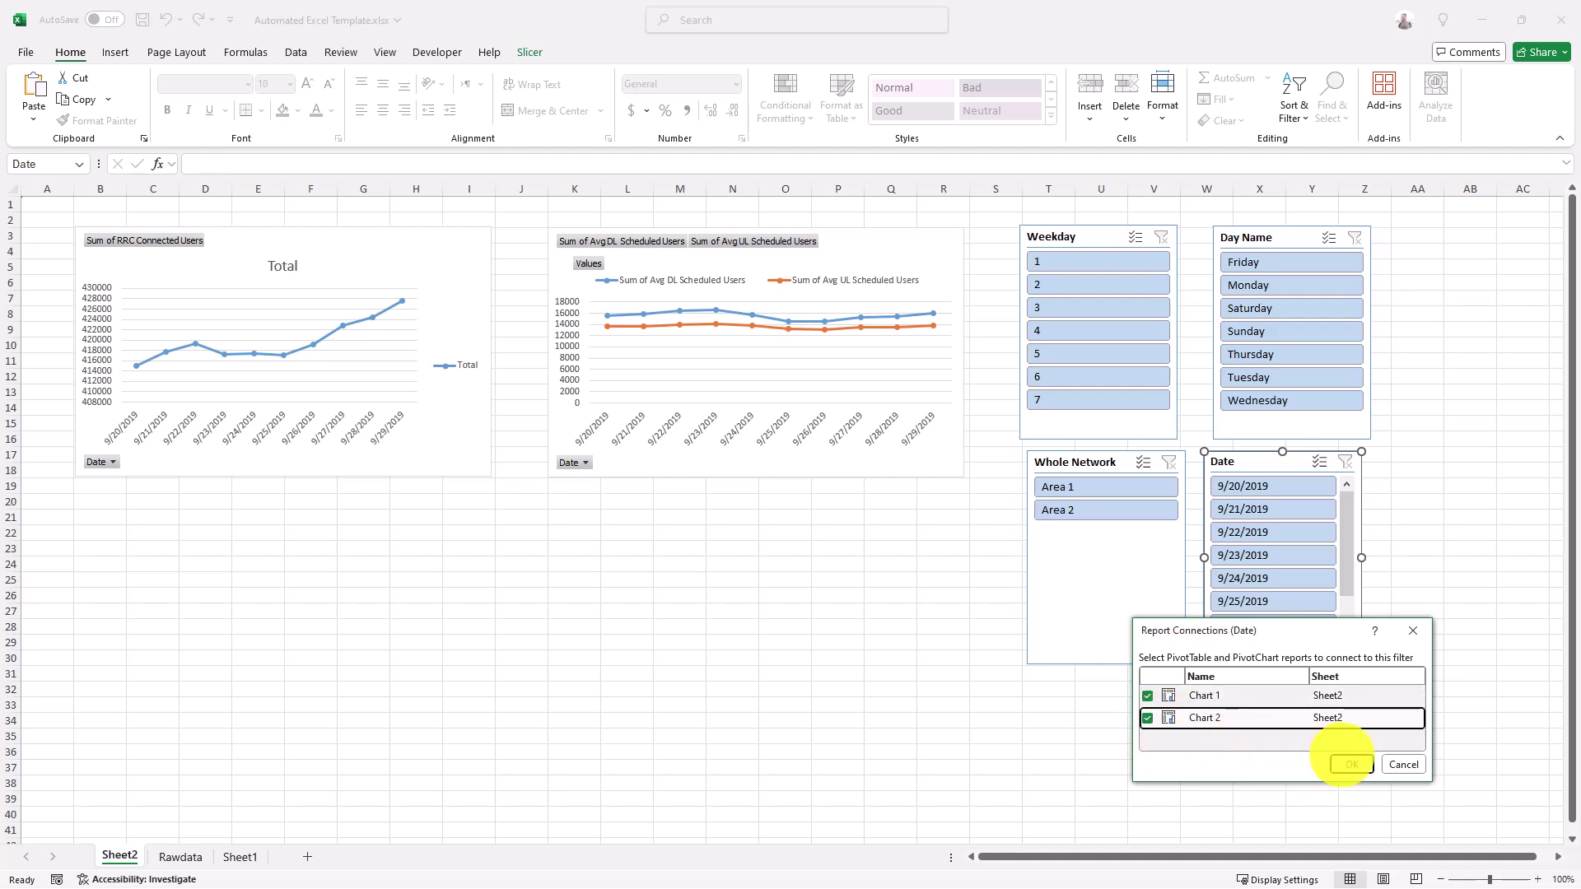
pyautogui.click(1351, 764)
pyautogui.click(1070, 459)
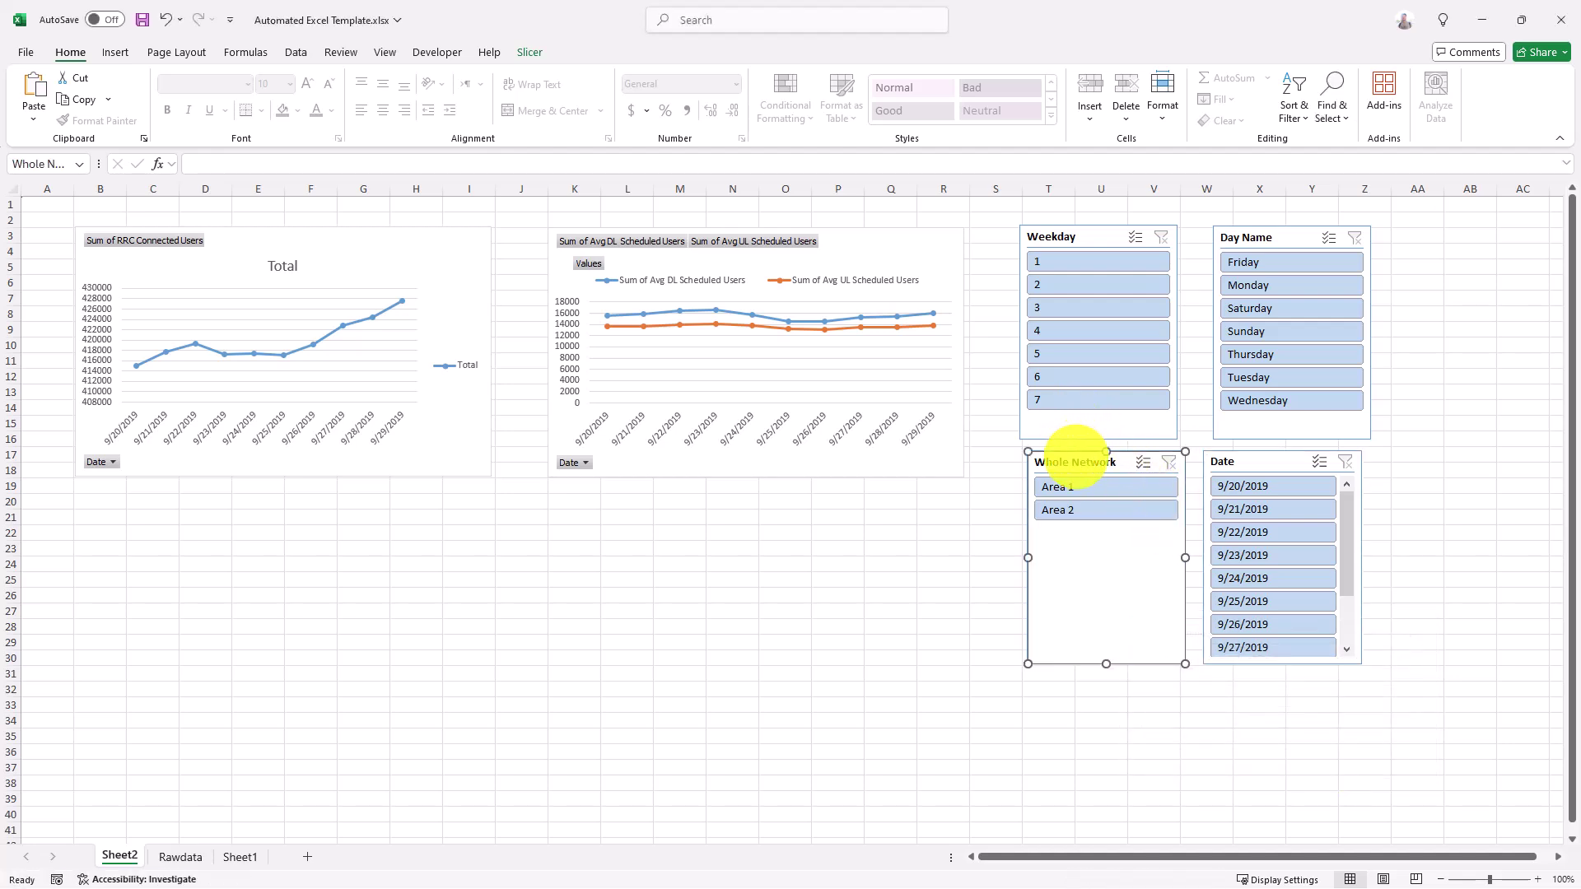
pyautogui.rightClick(1070, 459)
pyautogui.click(1123, 681)
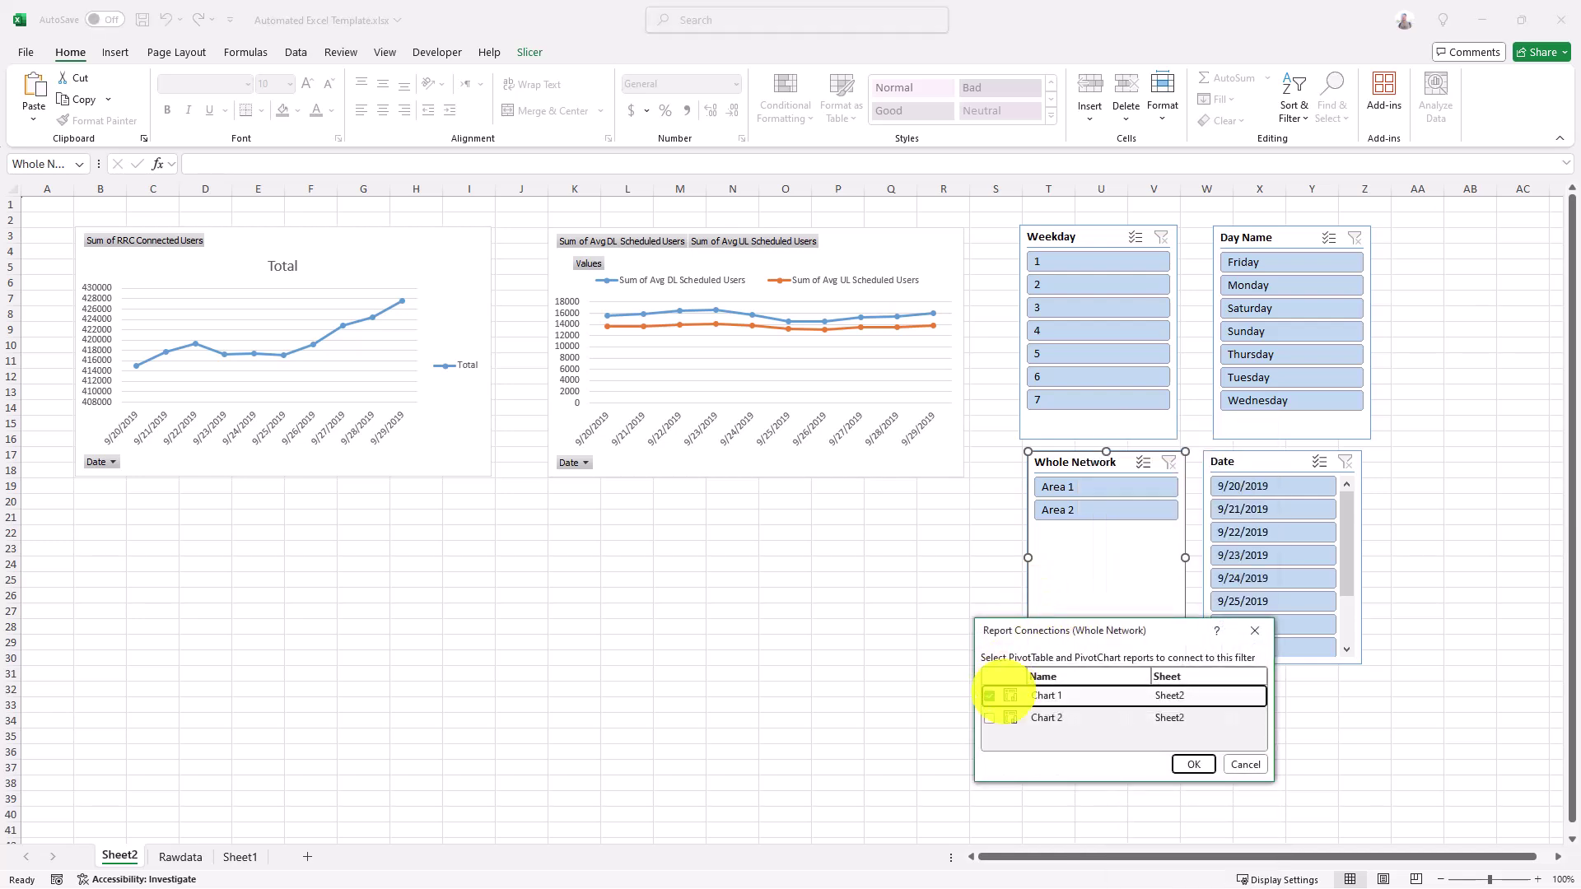
pyautogui.click(989, 718)
pyautogui.click(1193, 764)
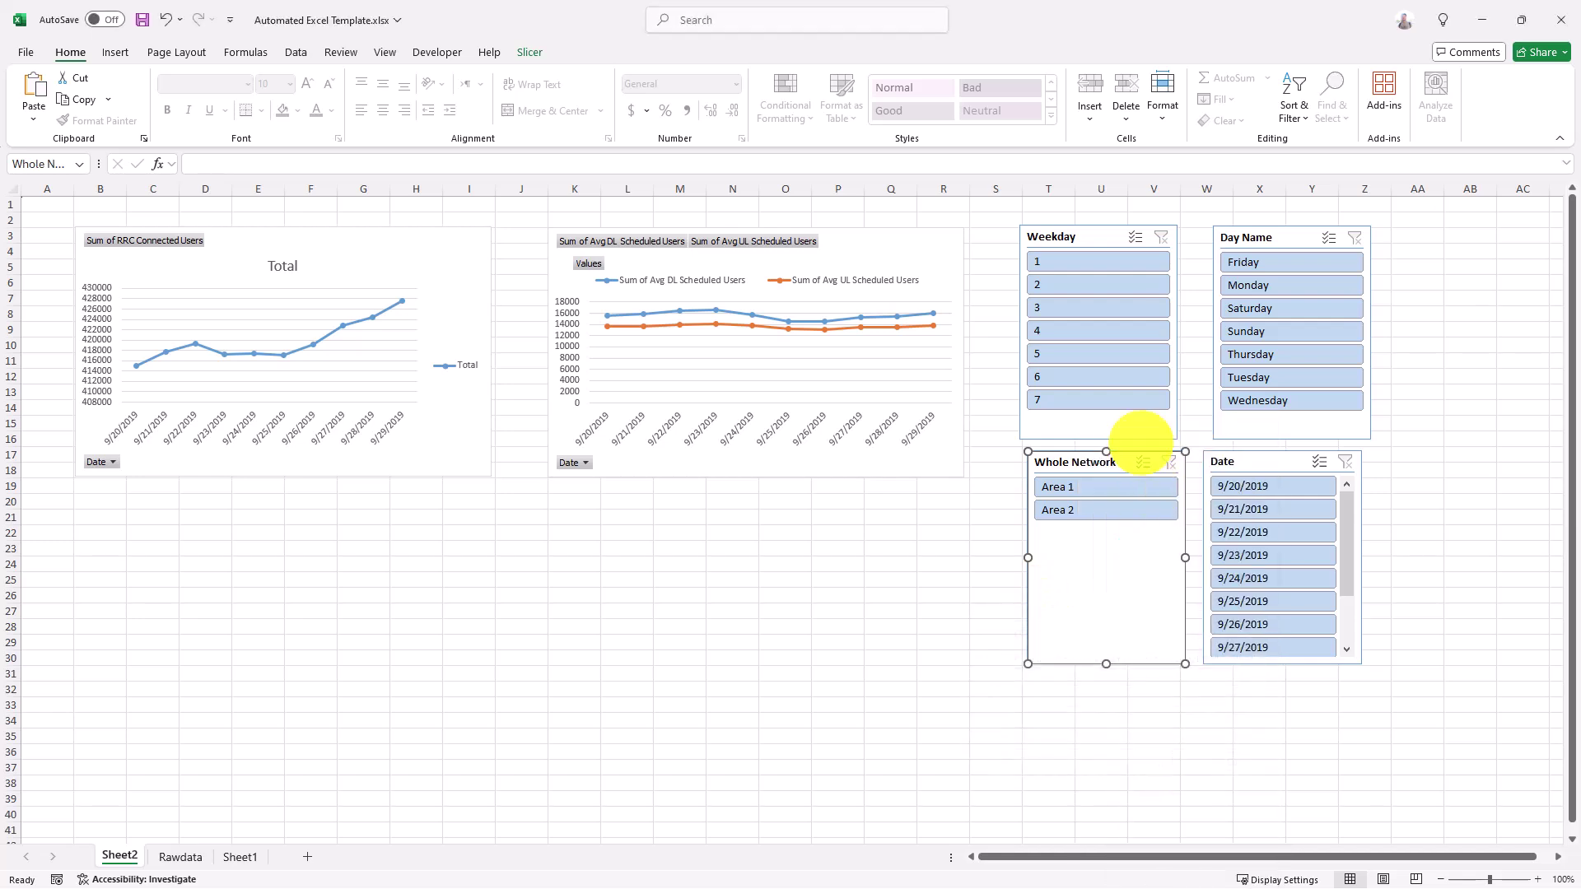
# Step: Connect the Weekday and Day Name slicers to Chart 2 through their report connections
pyautogui.rightClick(1099, 225)
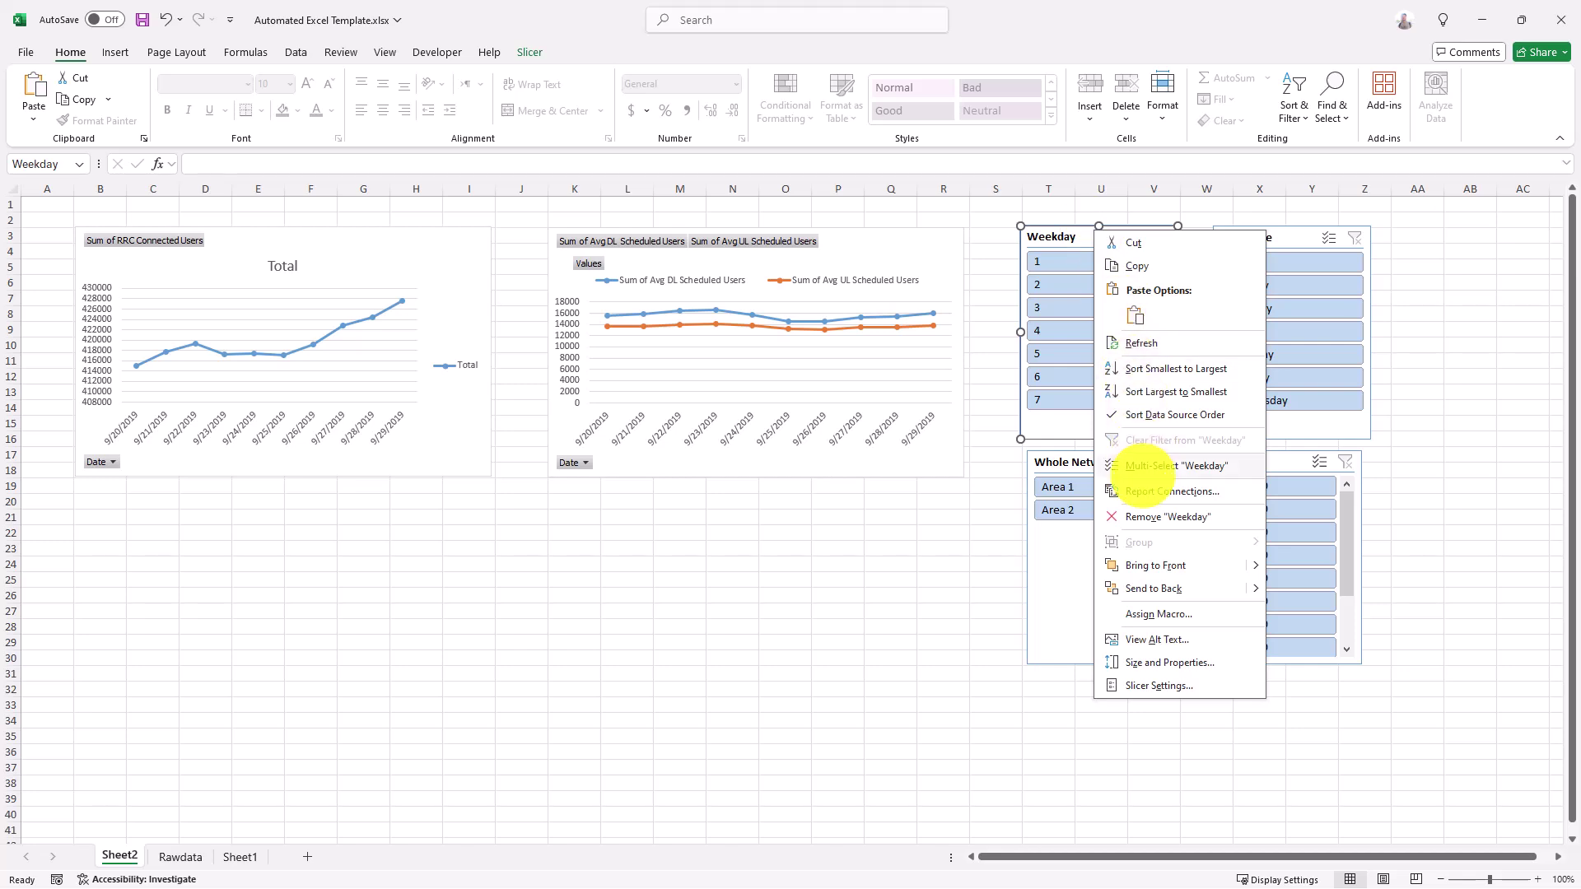
pyautogui.click(1153, 490)
pyautogui.click(1002, 526)
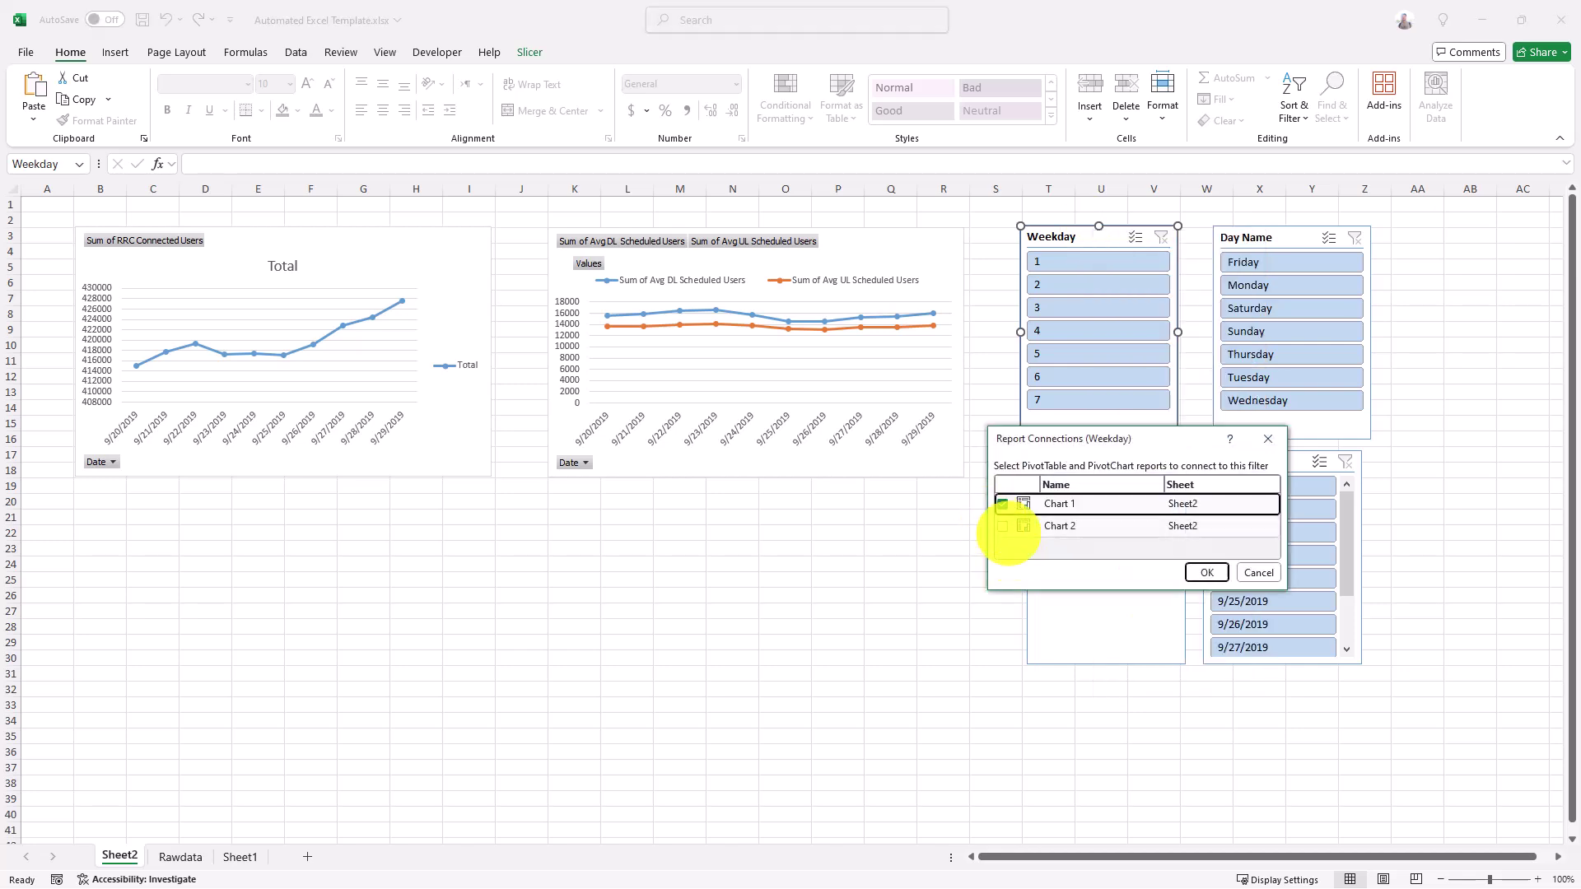
pyautogui.click(1207, 572)
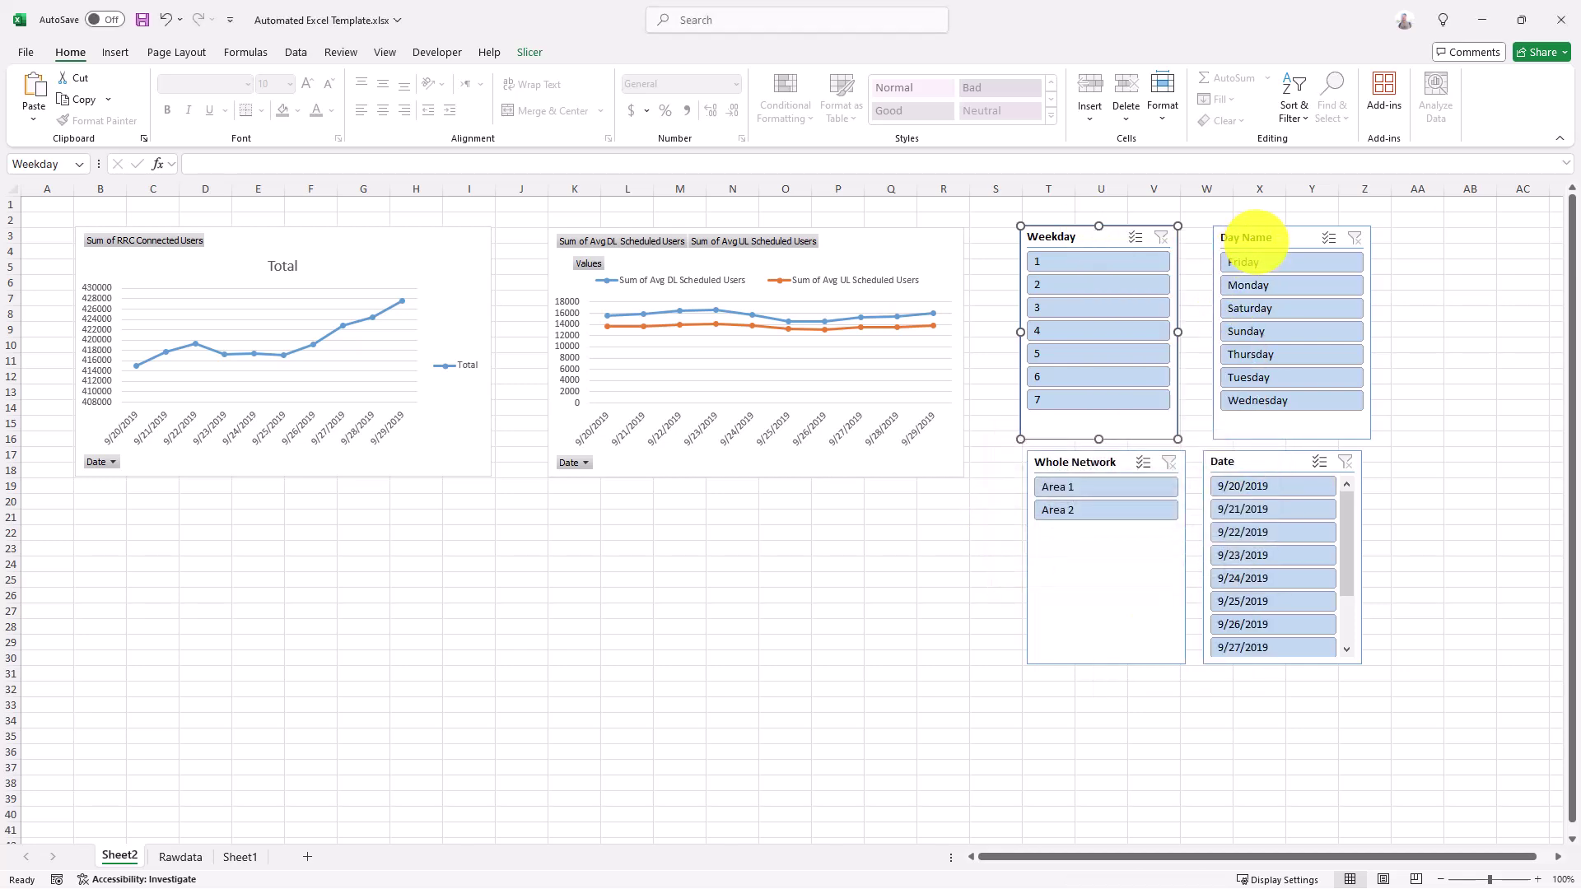
pyautogui.click(1257, 236)
pyautogui.rightClick(1257, 237)
pyautogui.click(1306, 502)
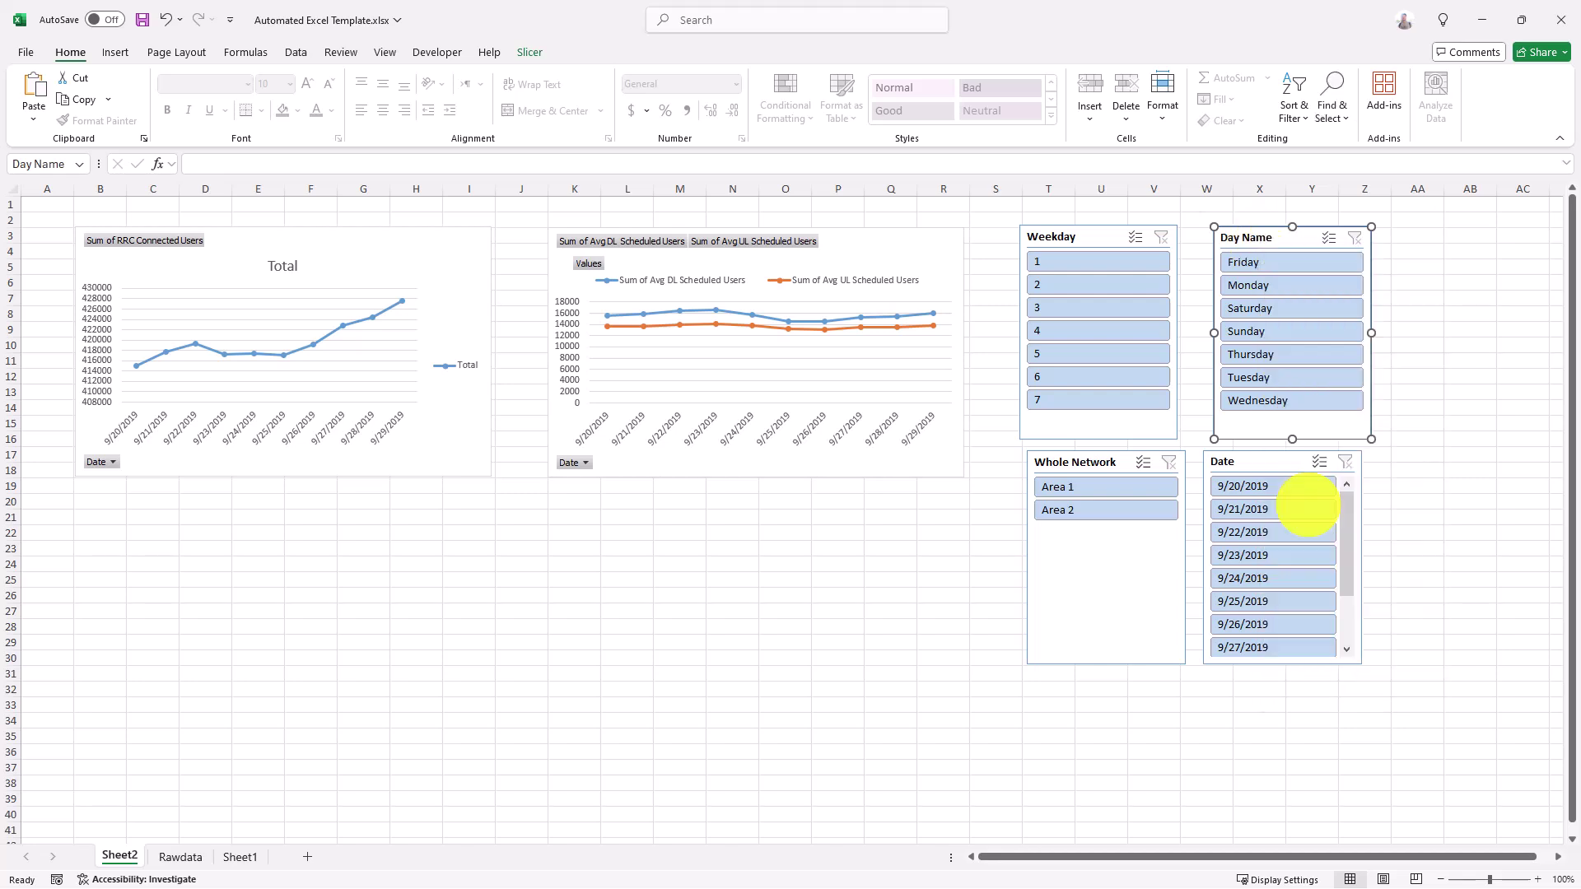
pyautogui.click(1169, 542)
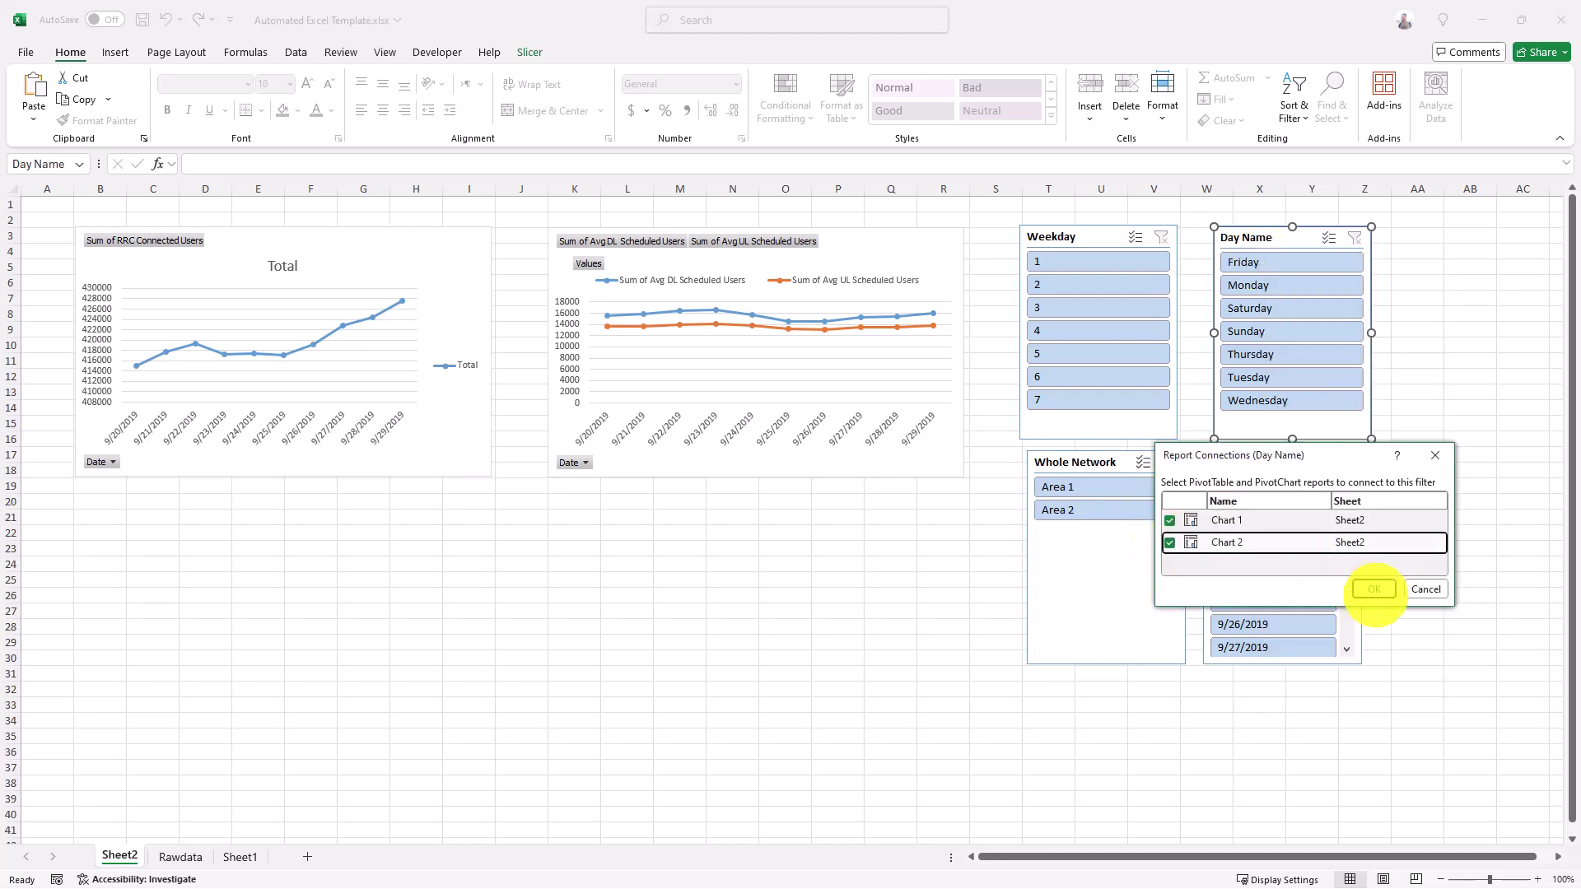
pyautogui.click(1374, 589)
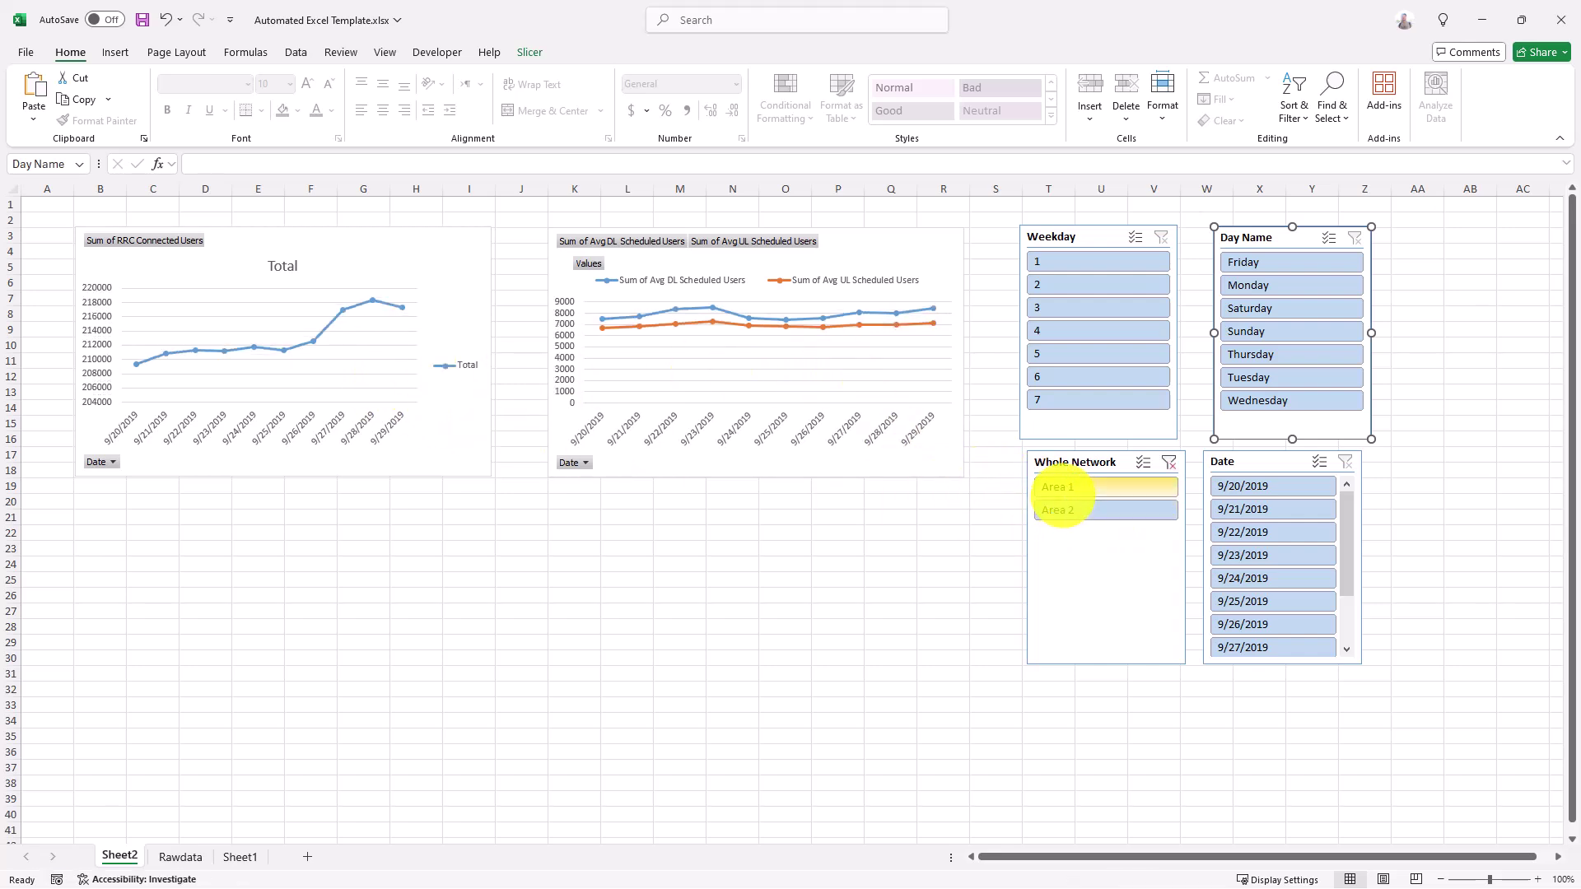
# Step: Filter both charts to Area 1 and the dates 9/20/2019 through 9/23/2019 with the slicers
pyautogui.click(1062, 487)
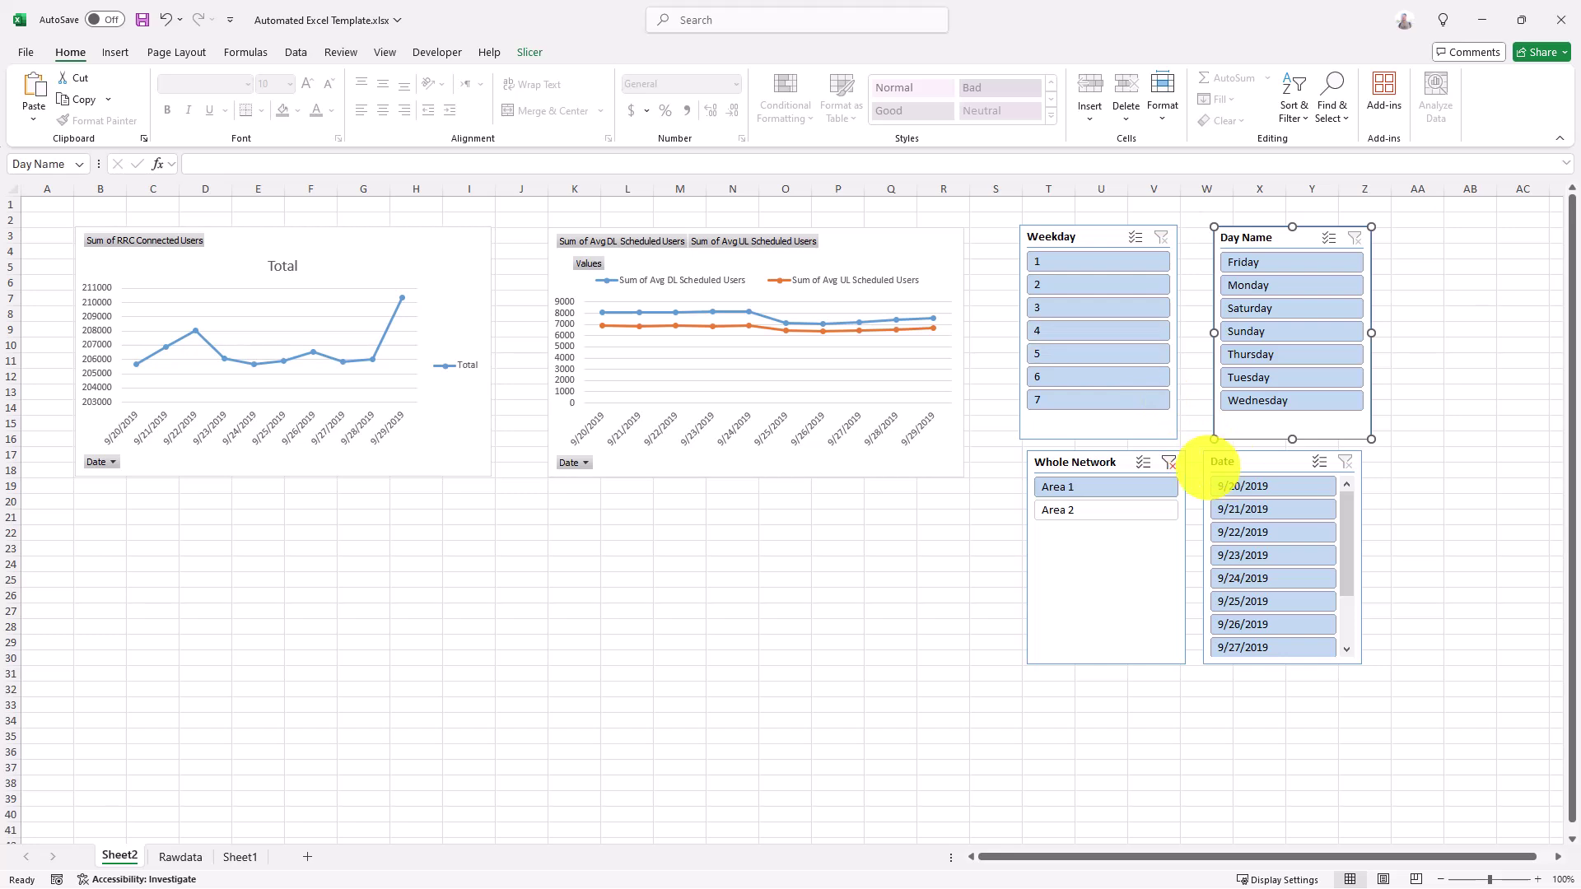
pyautogui.click(1251, 486)
pyautogui.moveTo(1244, 555); pyautogui.dragTo(1239, 555)
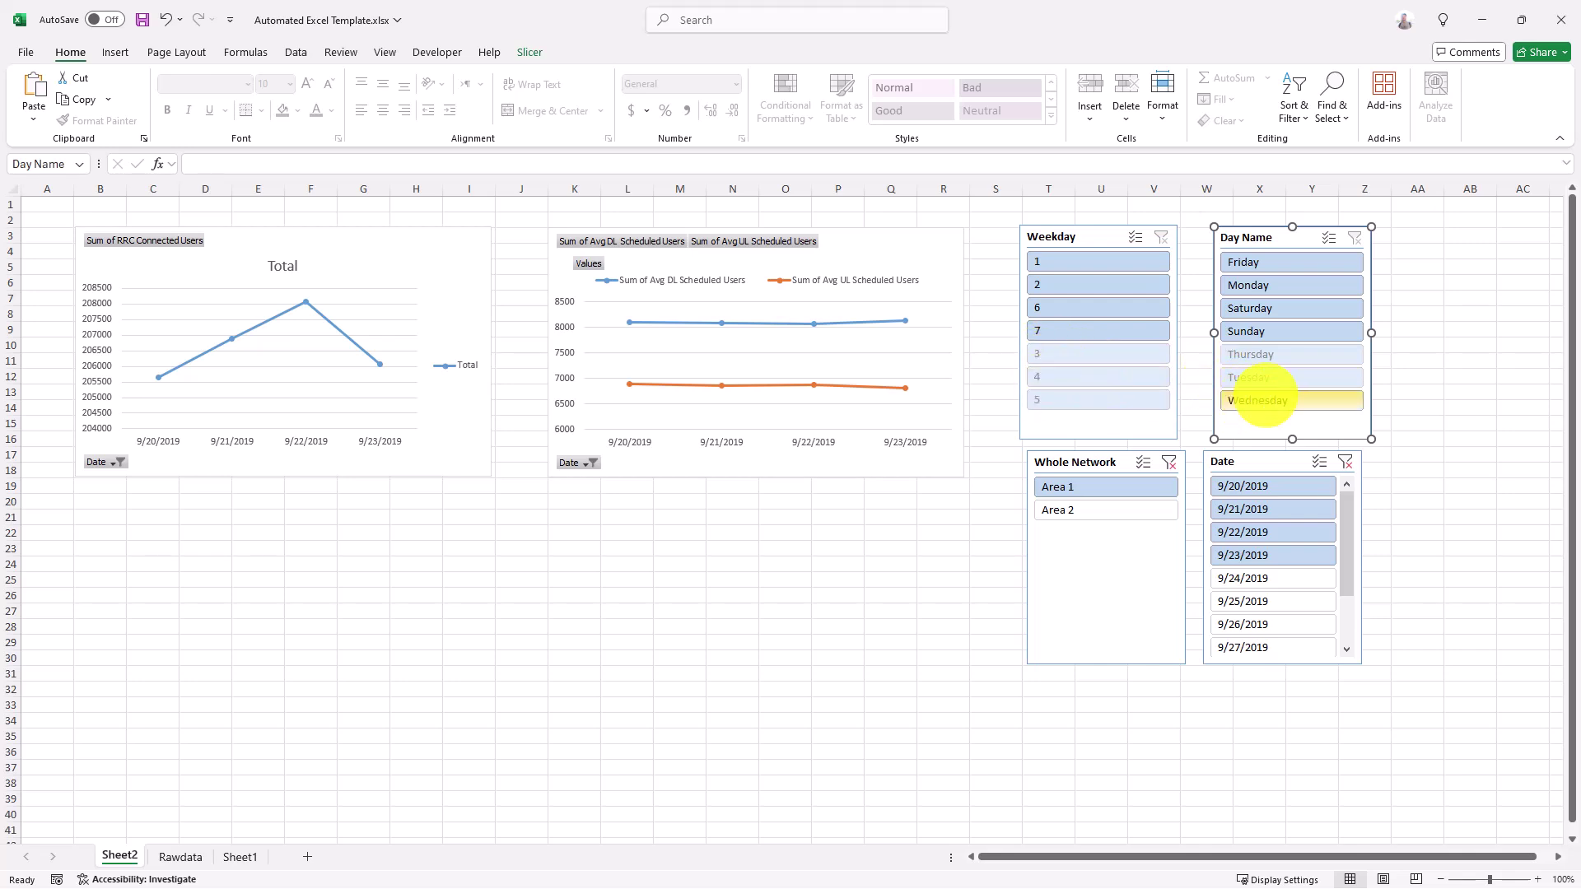
# Step: Set the Weekday and Day Name slicers to hide items with no data
pyautogui.rightClick(1093, 238)
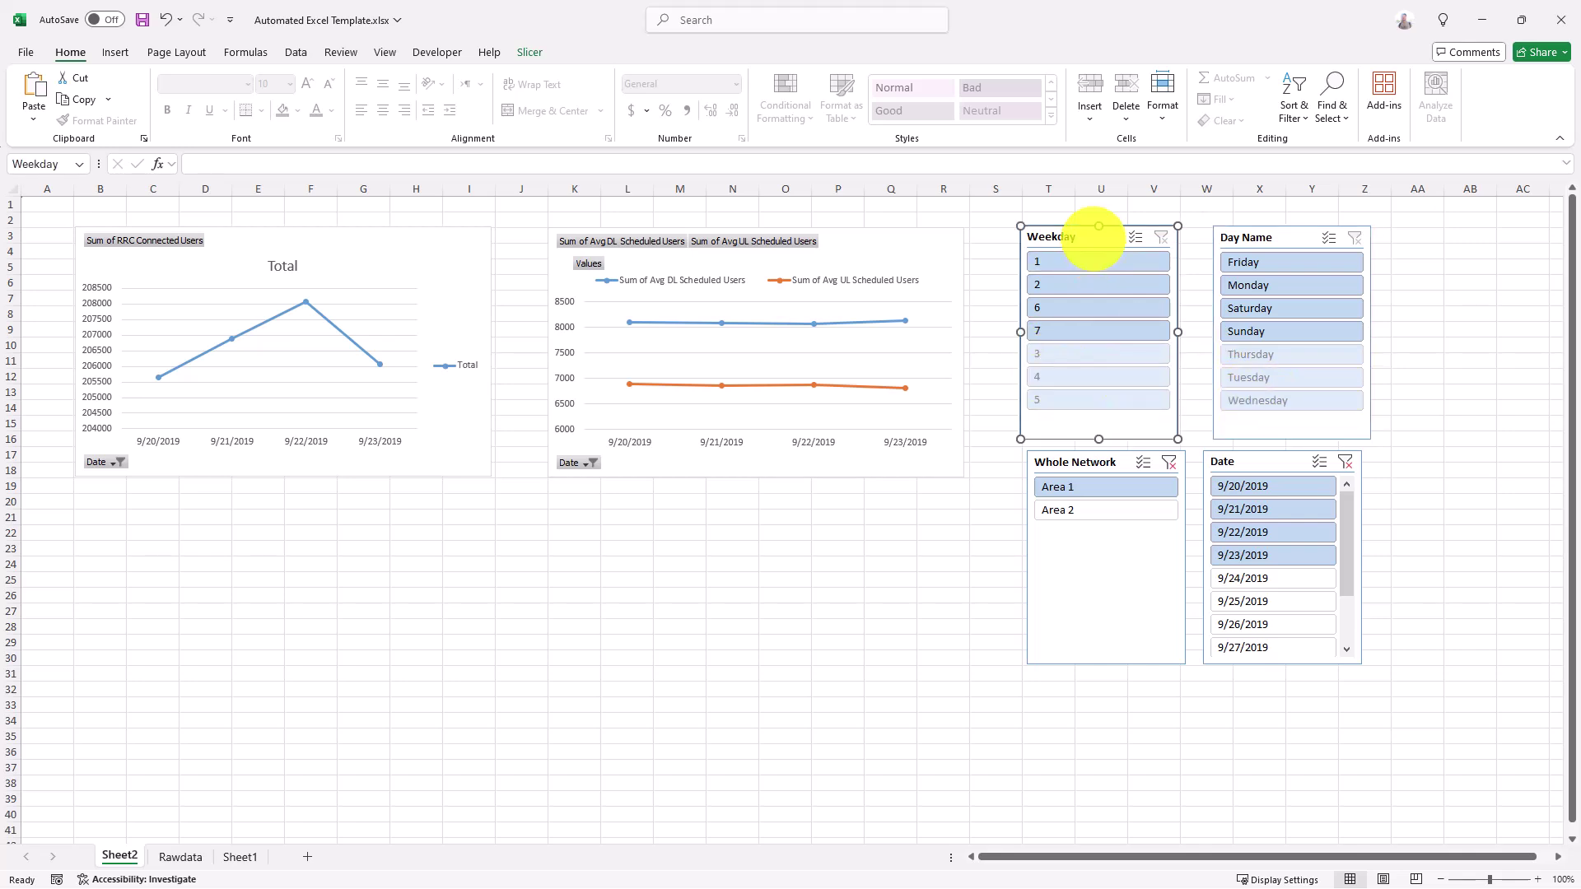
pyautogui.click(1157, 695)
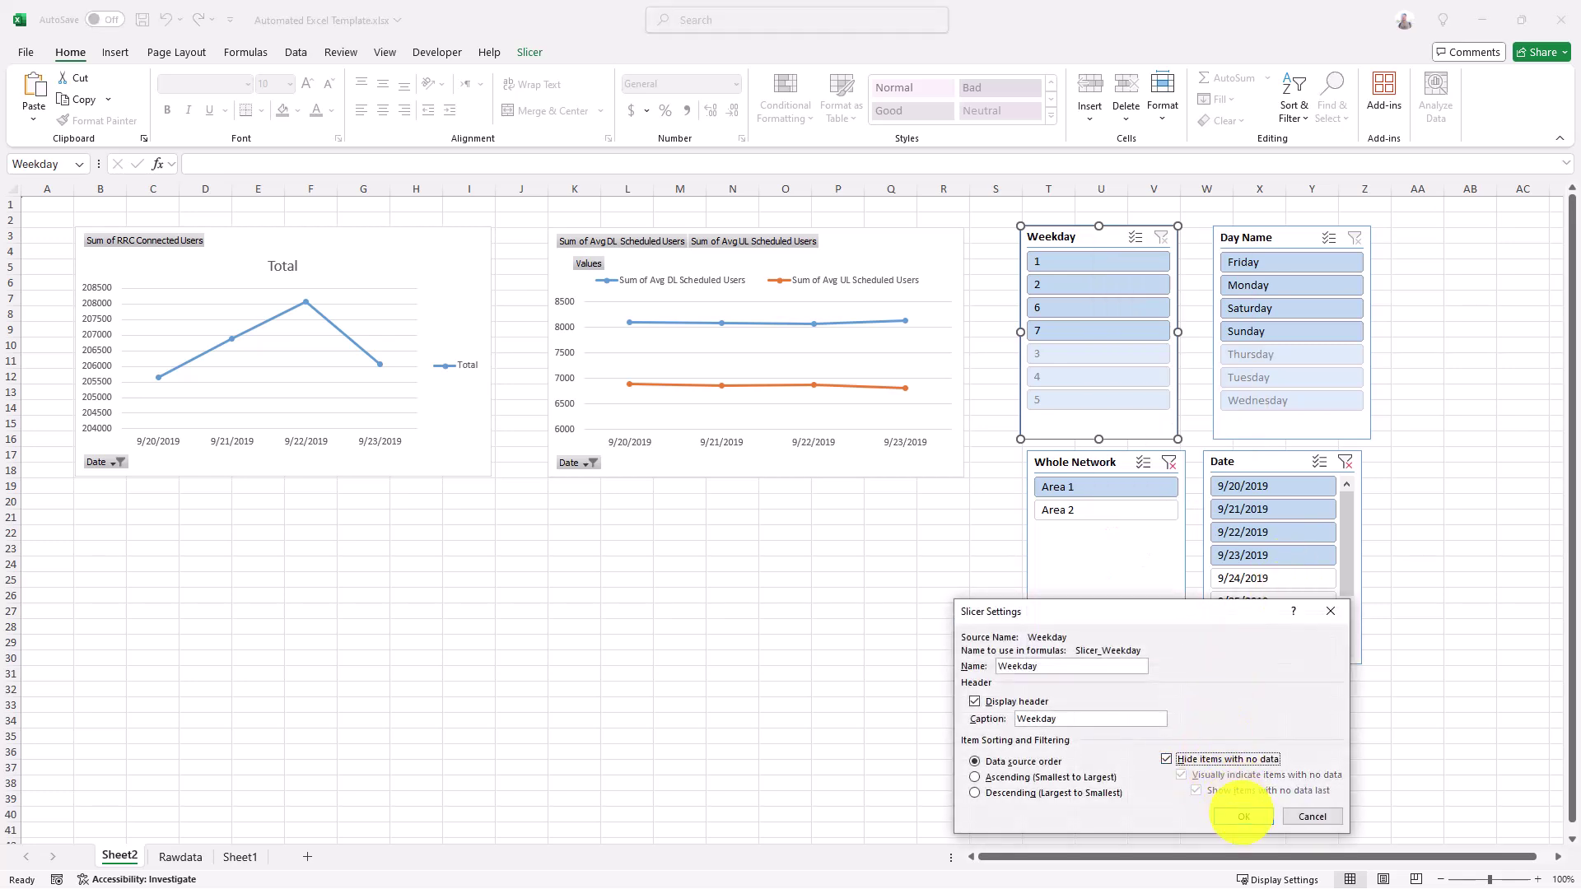
pyautogui.click(1243, 816)
pyautogui.click(1285, 233)
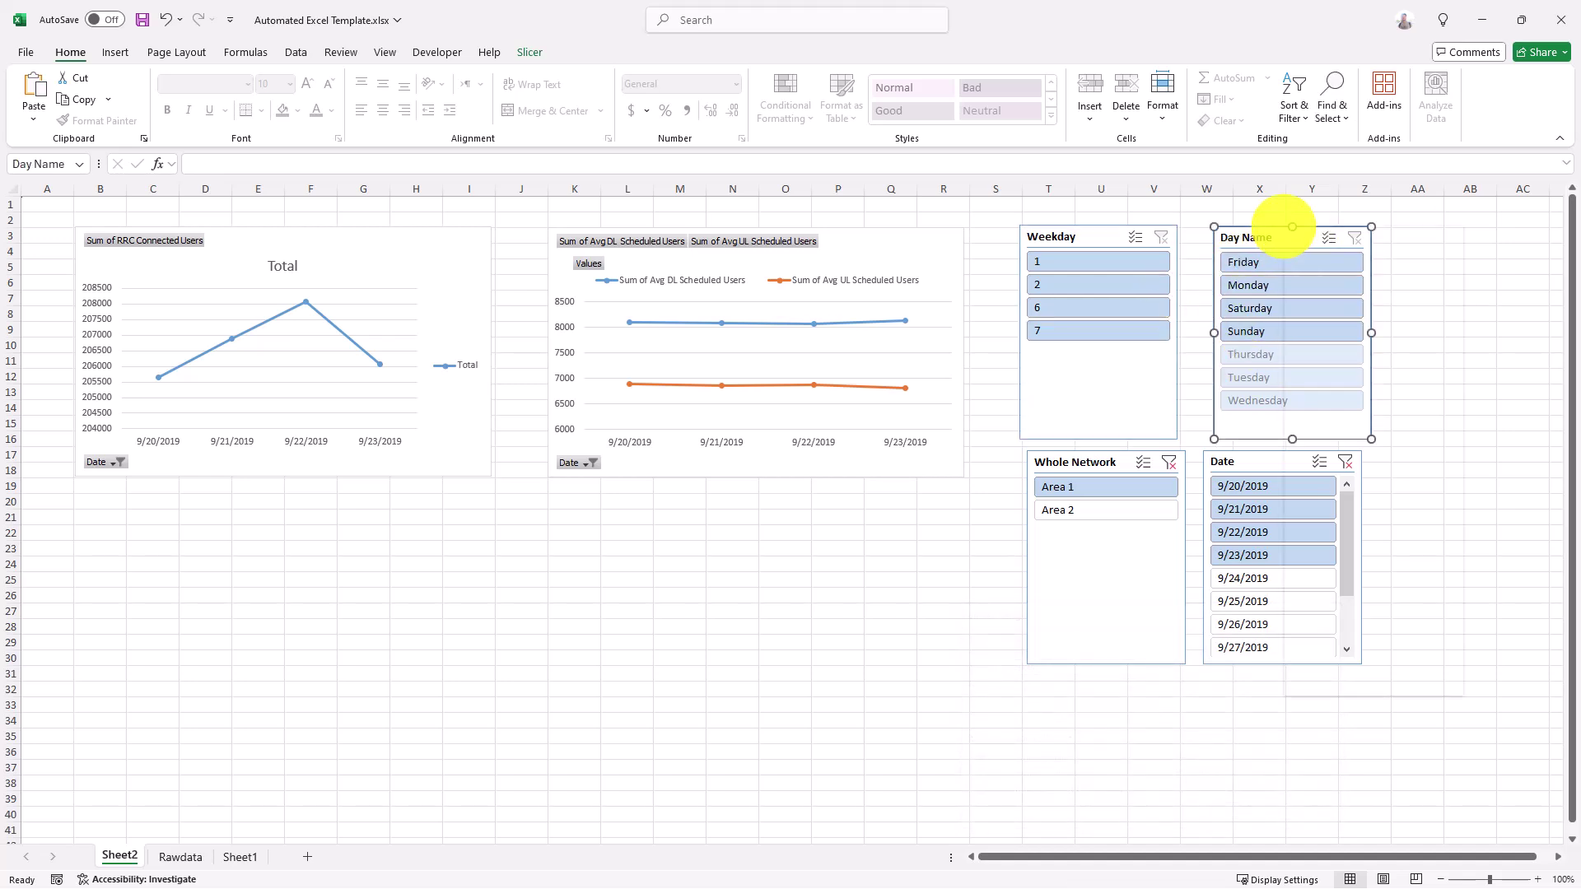
pyautogui.rightClick(1285, 234)
pyautogui.click(1343, 669)
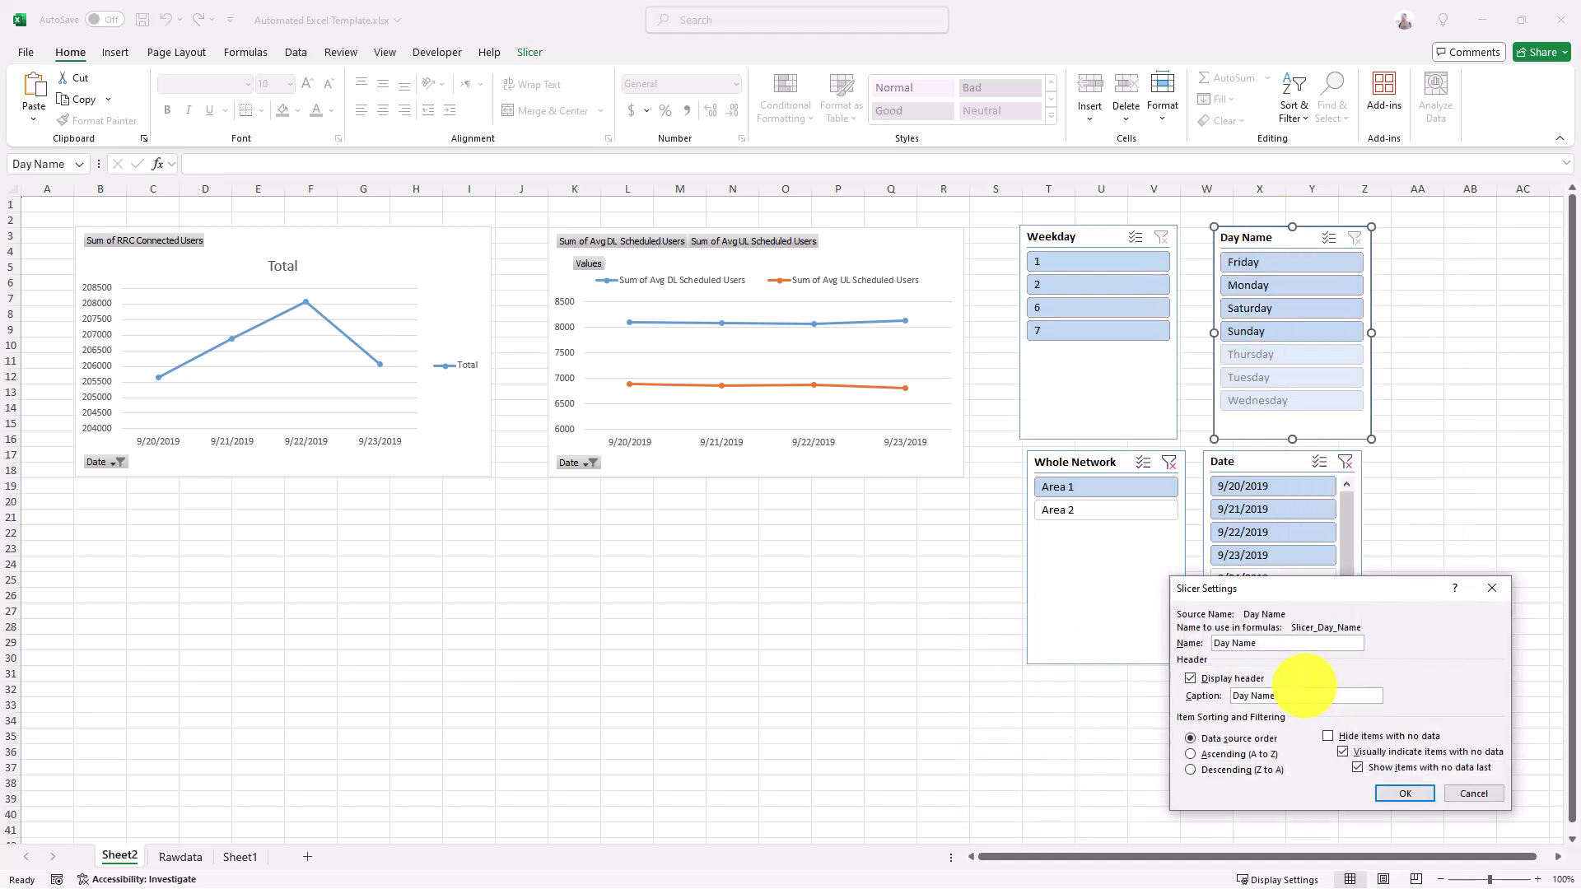
pyautogui.click(1399, 793)
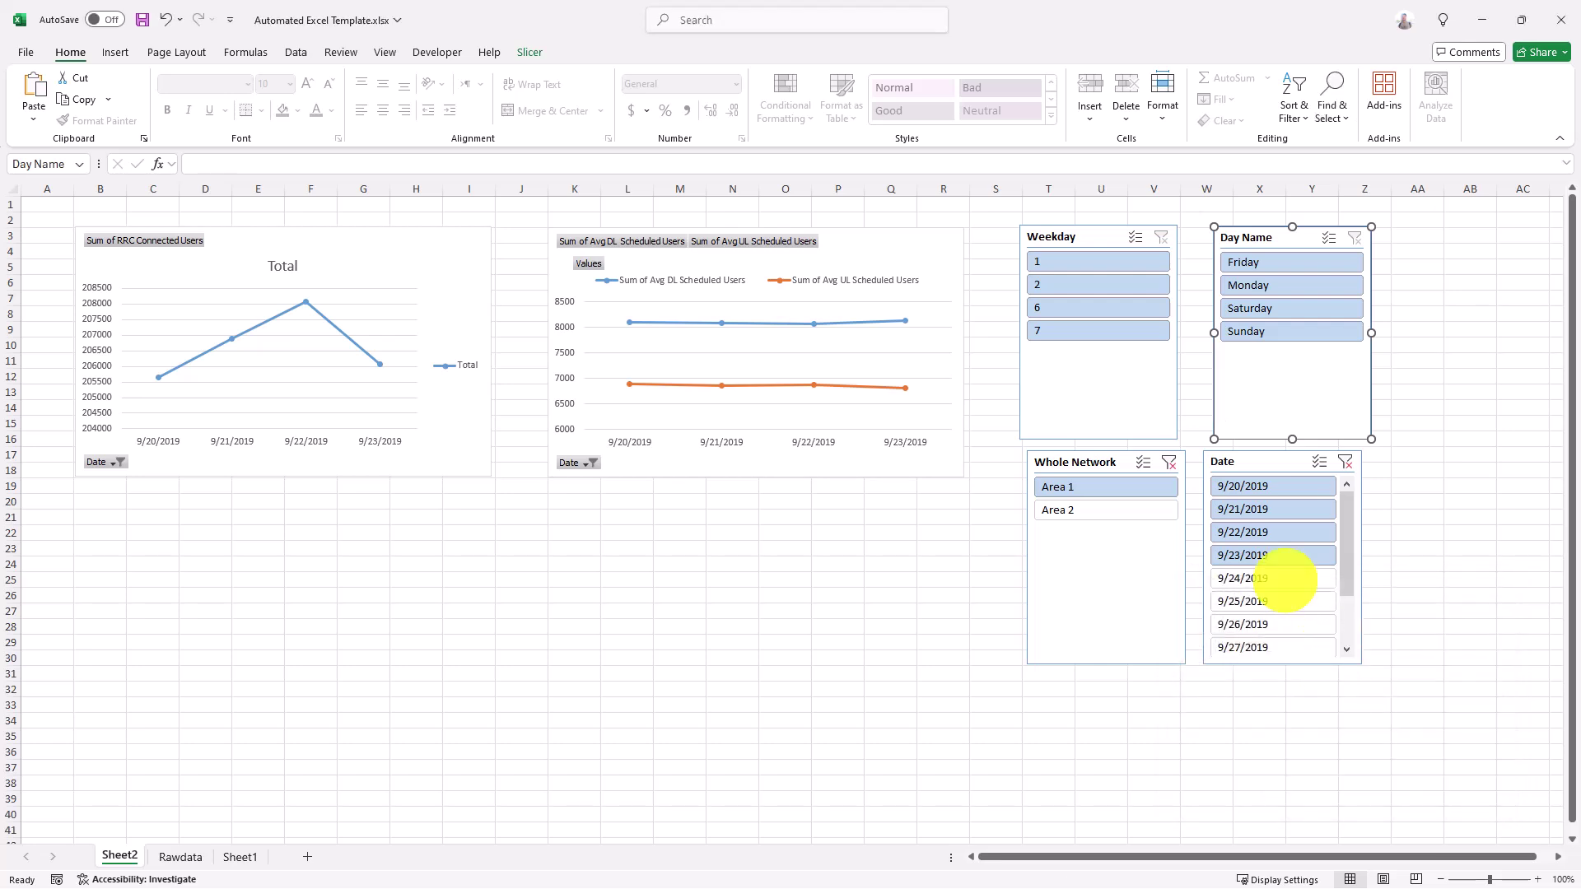
# Step: Check the Date slicer's sorting and filtering settings and the other options available for it
pyautogui.click(1255, 457)
pyautogui.rightClick(1260, 454)
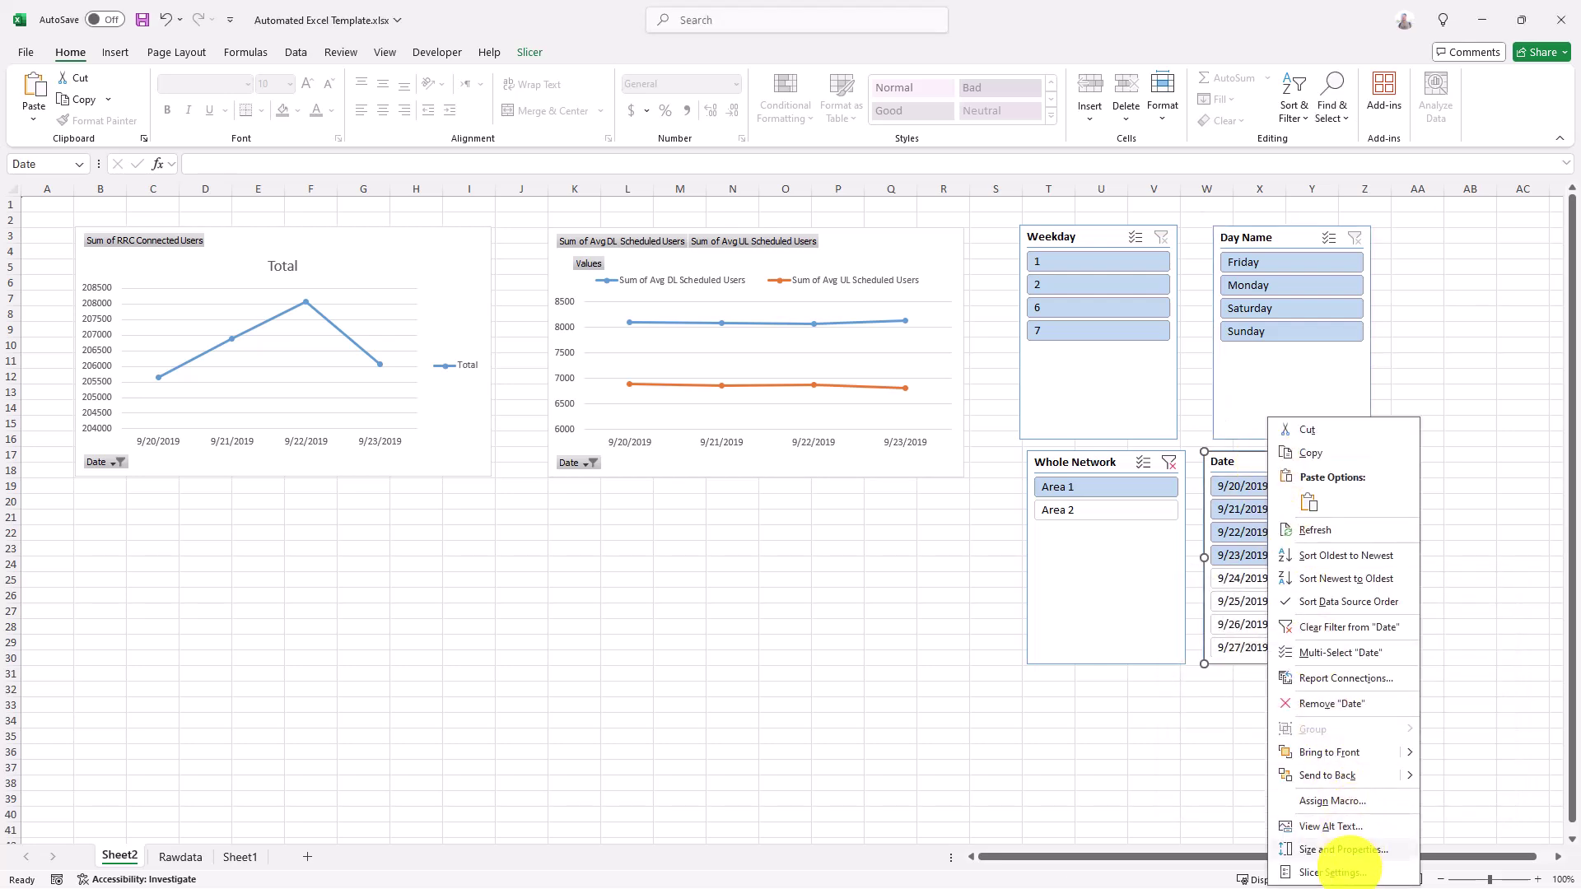
pyautogui.click(1347, 872)
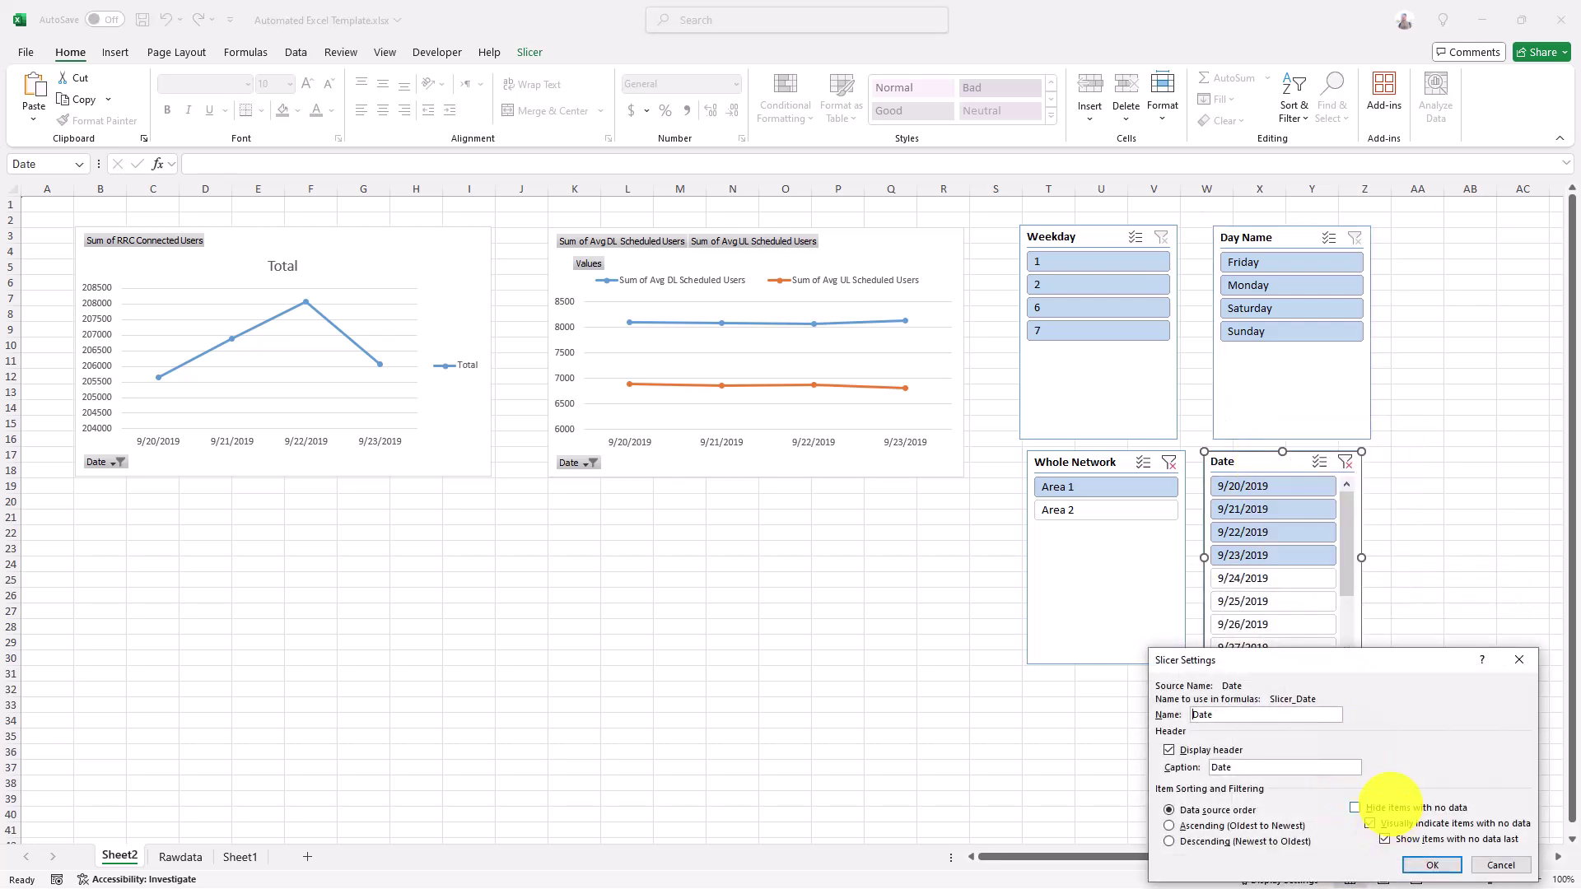
pyautogui.click(1433, 864)
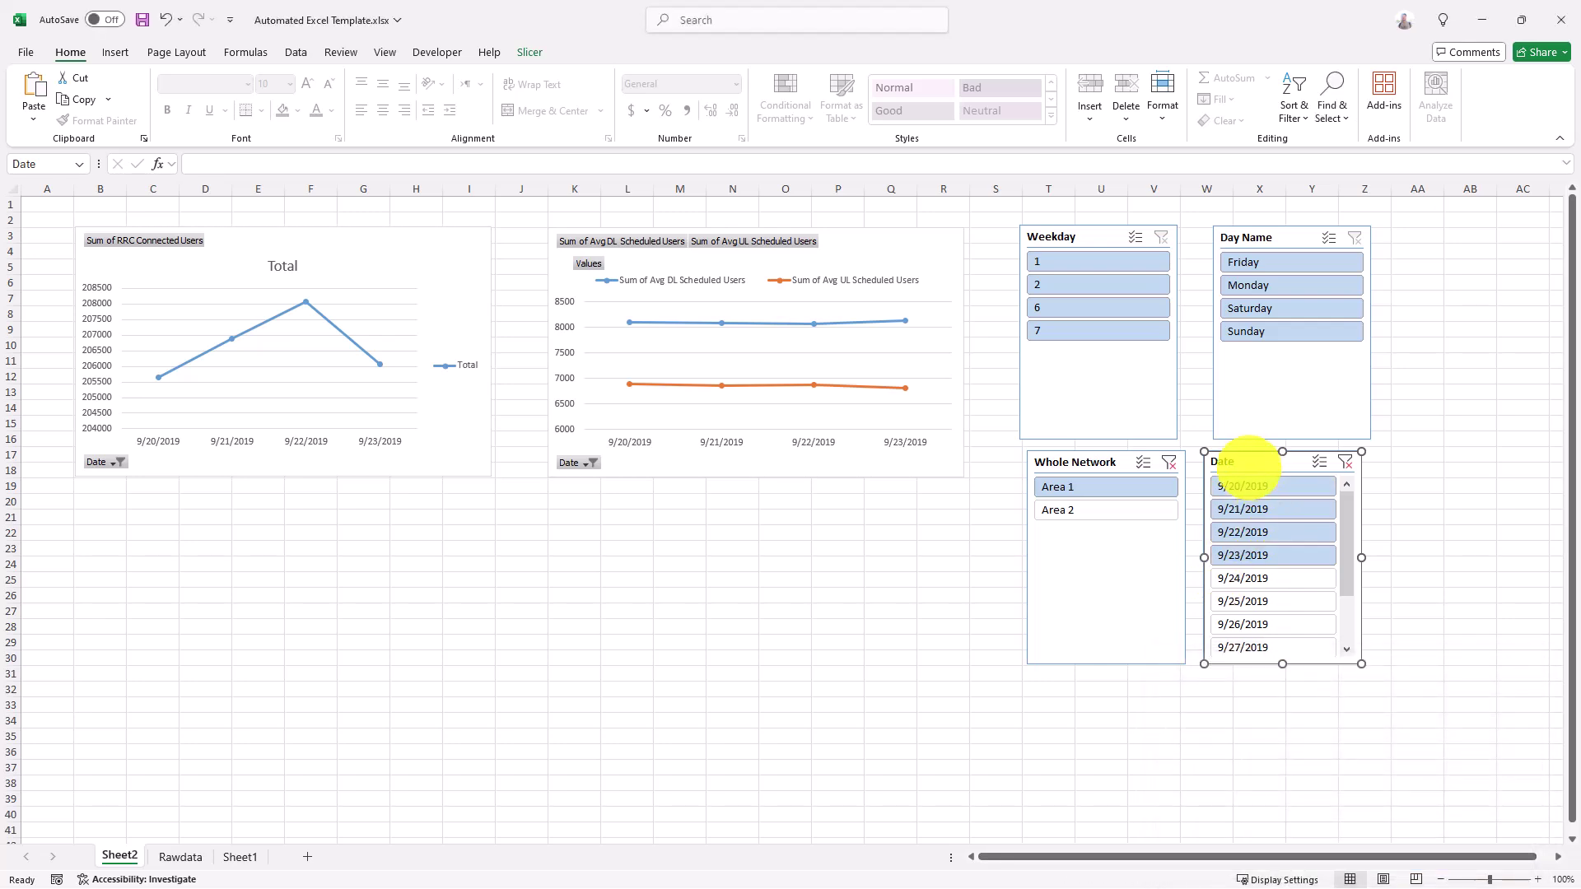
pyautogui.rightClick(1244, 451)
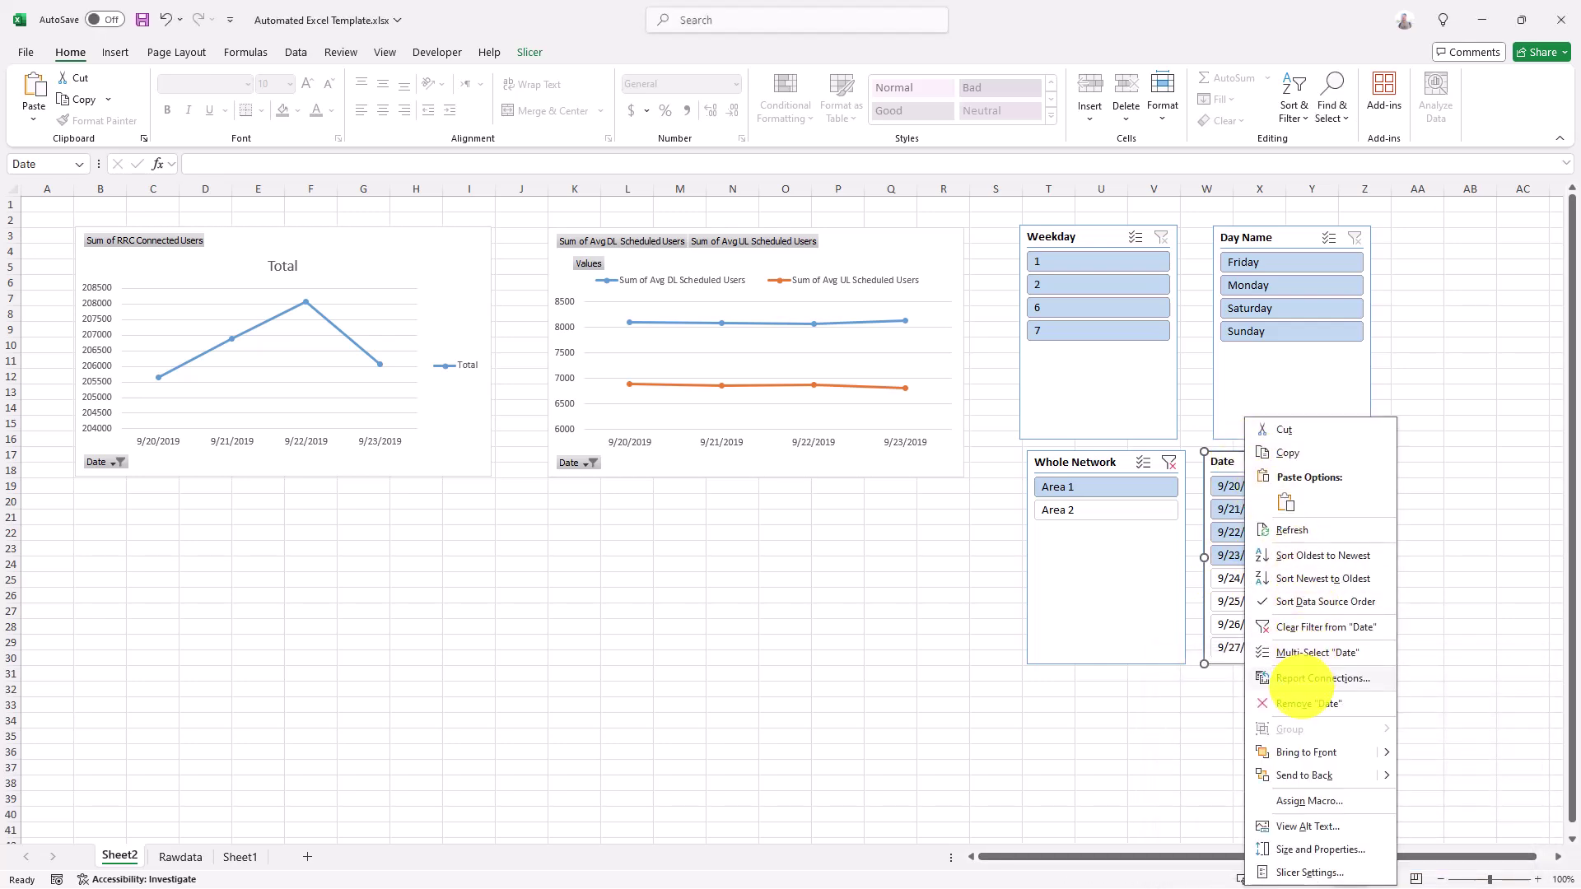
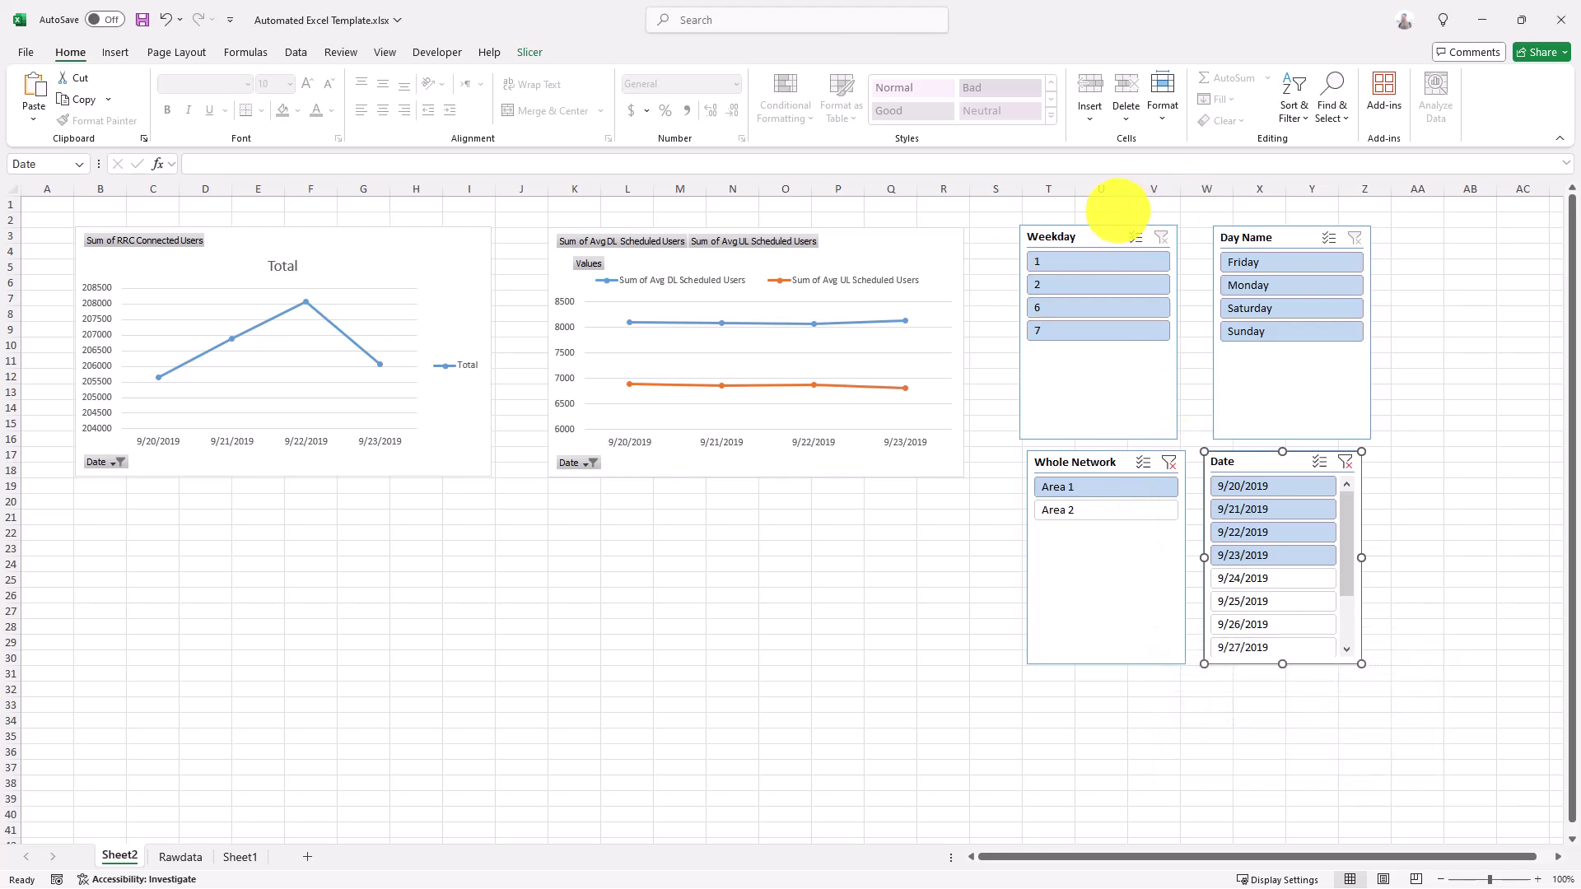
# Step: Place a copy of the RRC Connected Users chart at cell B20, below the original
pyautogui.click(461, 250)
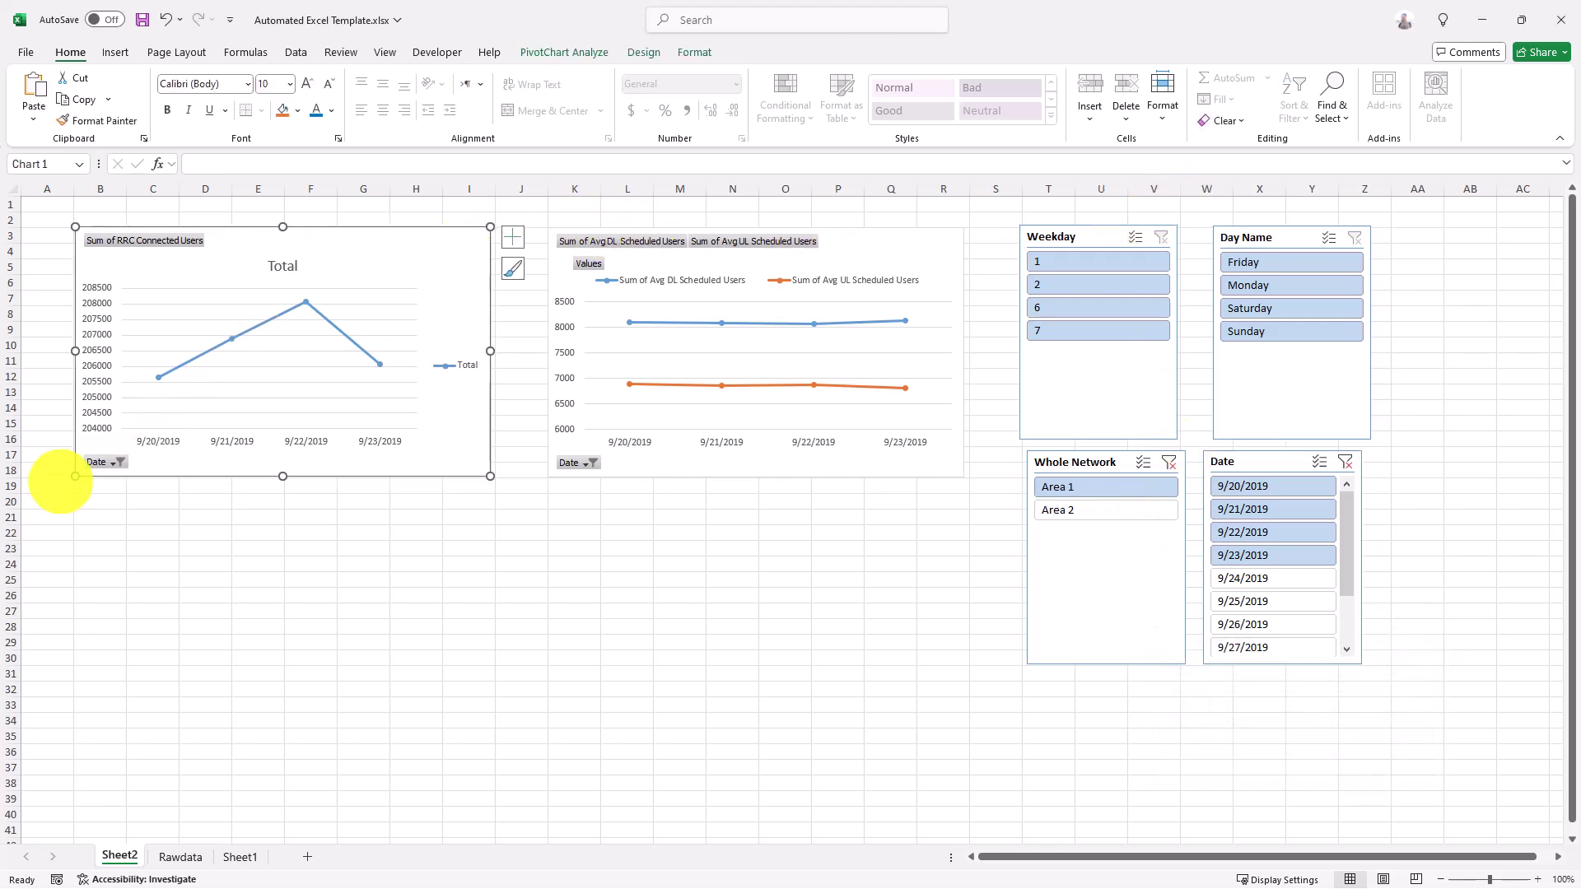
pyautogui.click(95, 505)
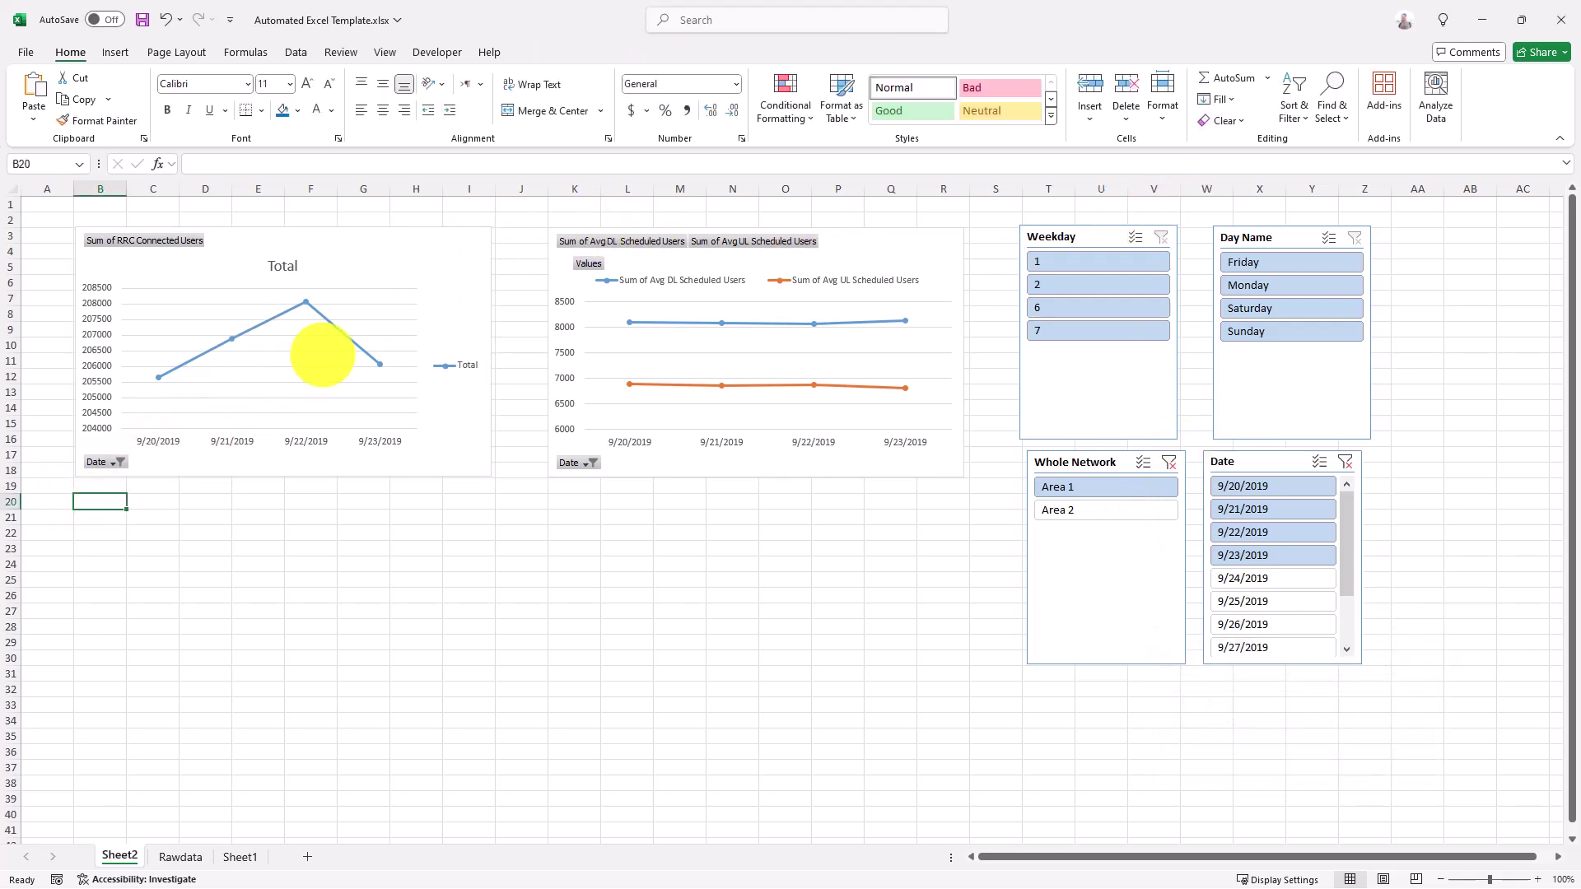
pyautogui.hotkey('ctrl', 'v')
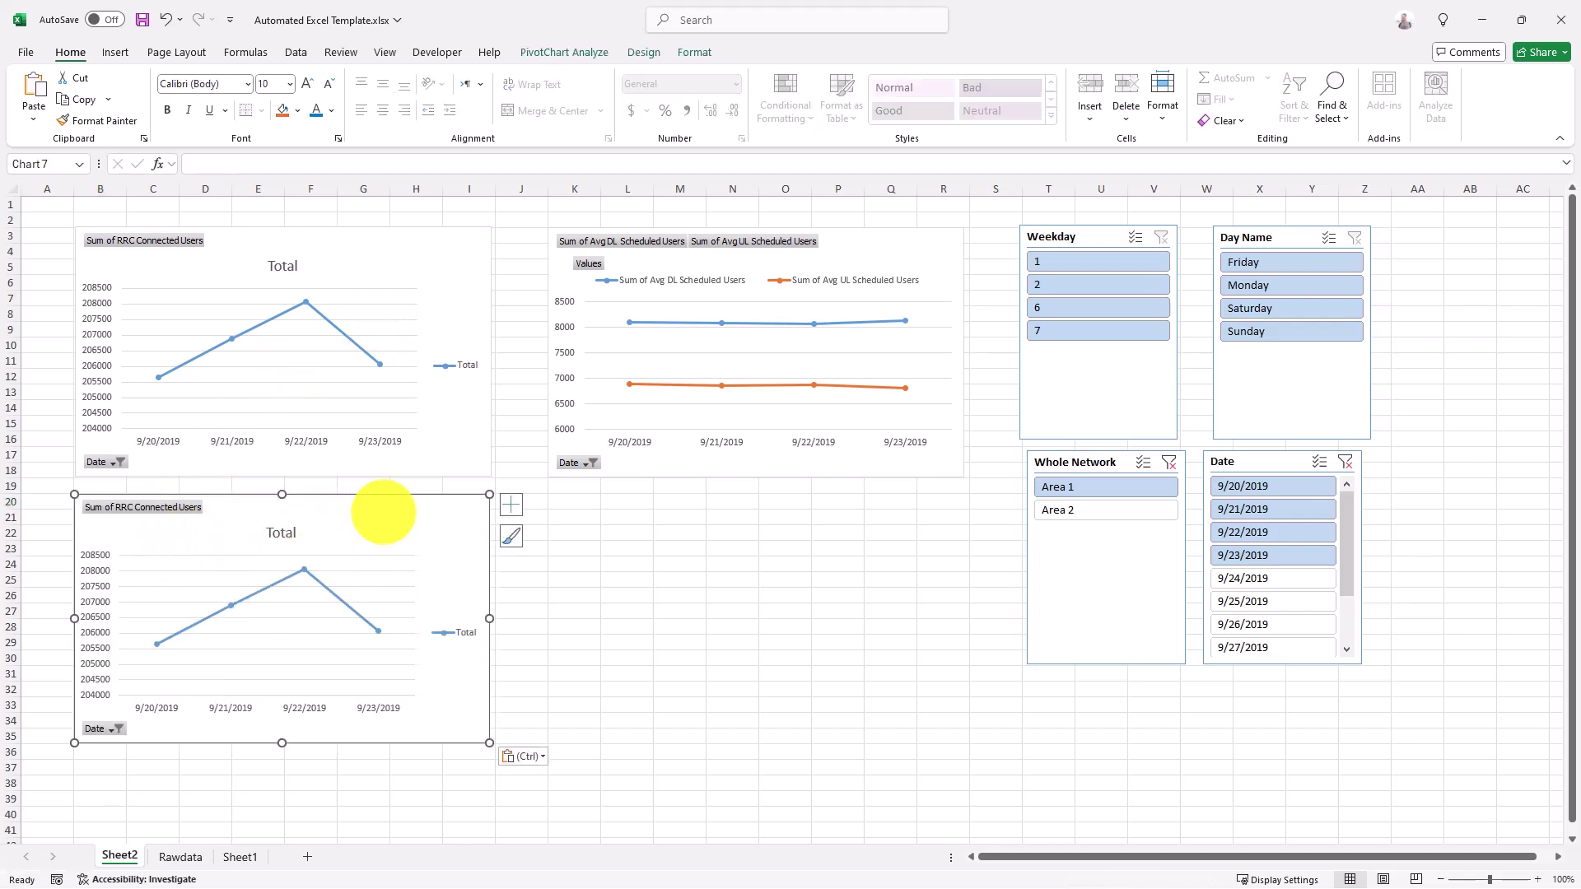
# Step: Replace RRC Connected Users in the copied chart's values with DL Traffic(TB) and User DL Throughput (Mbps)
pyautogui.rightClick(380, 511)
pyautogui.click(449, 871)
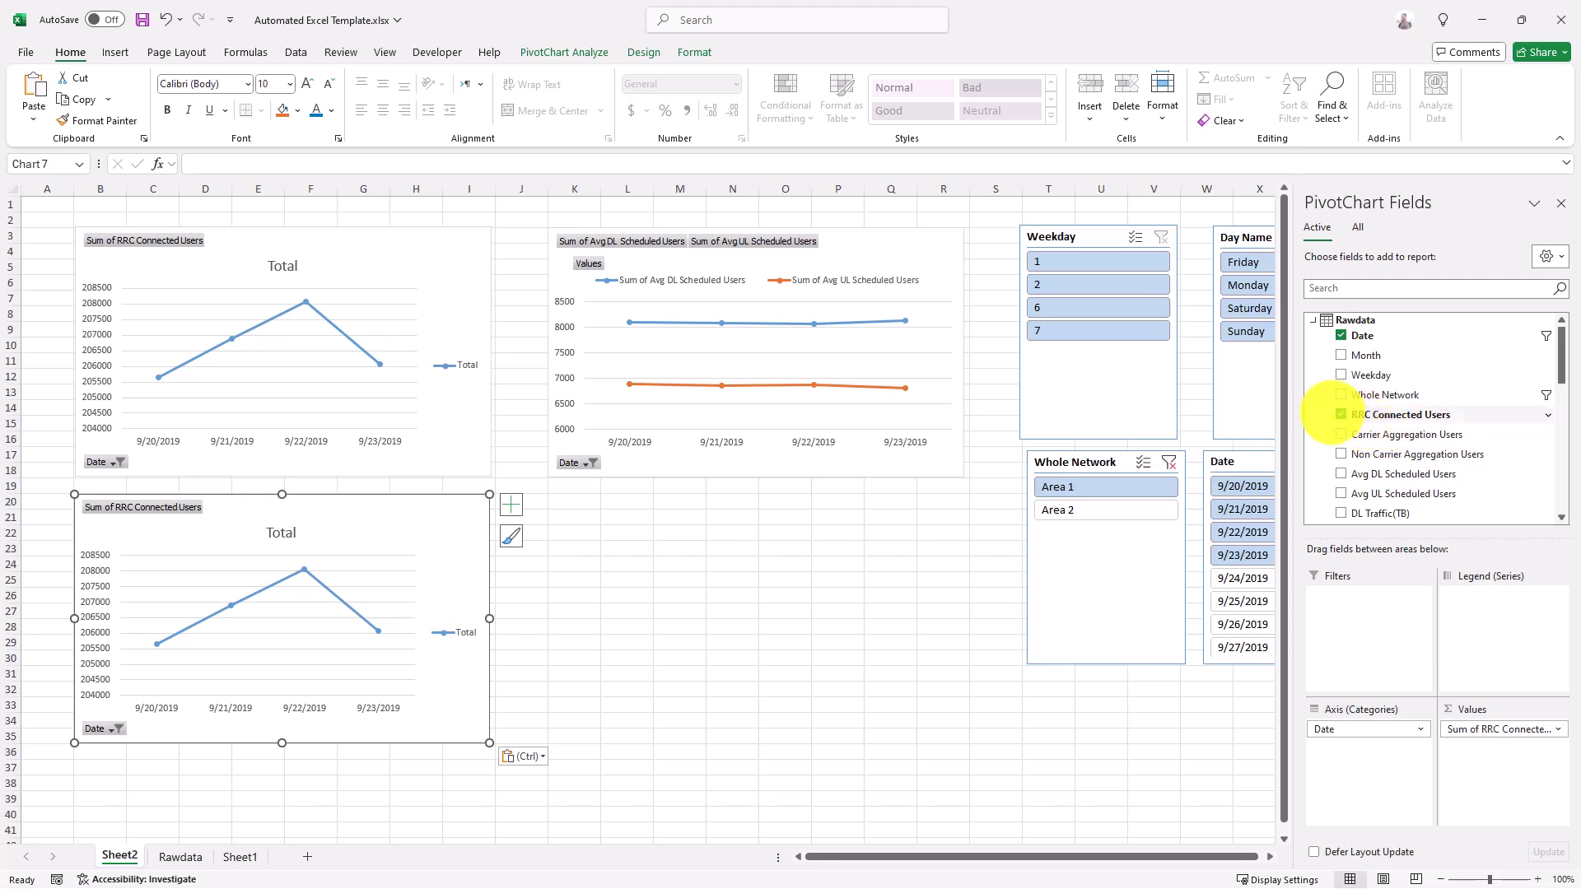
pyautogui.click(1341, 414)
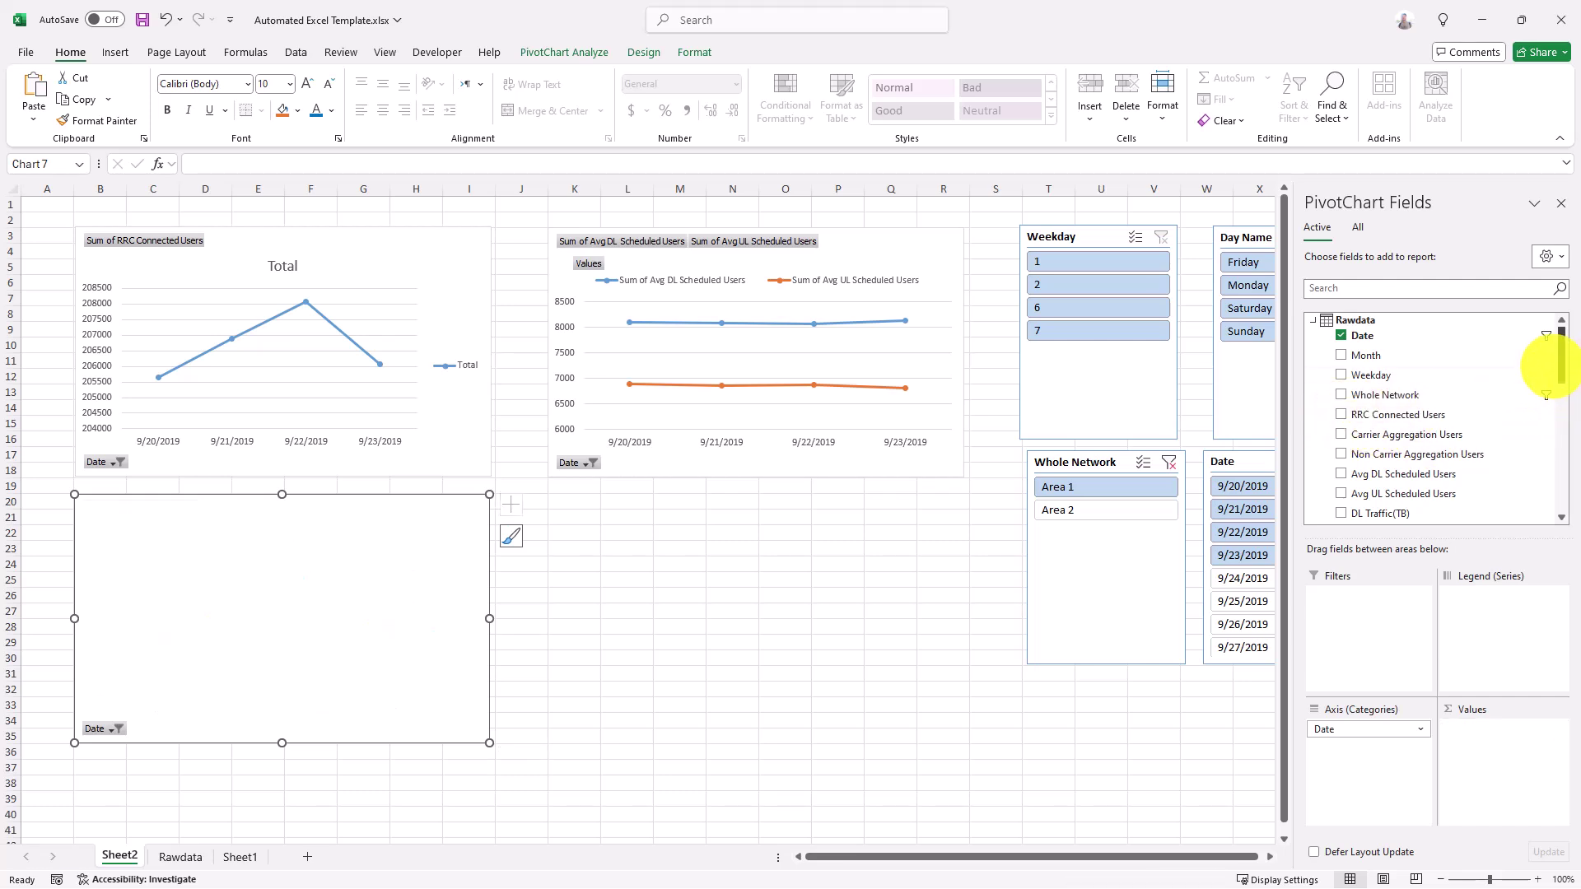
pyautogui.scroll(-1, 1549, 370)
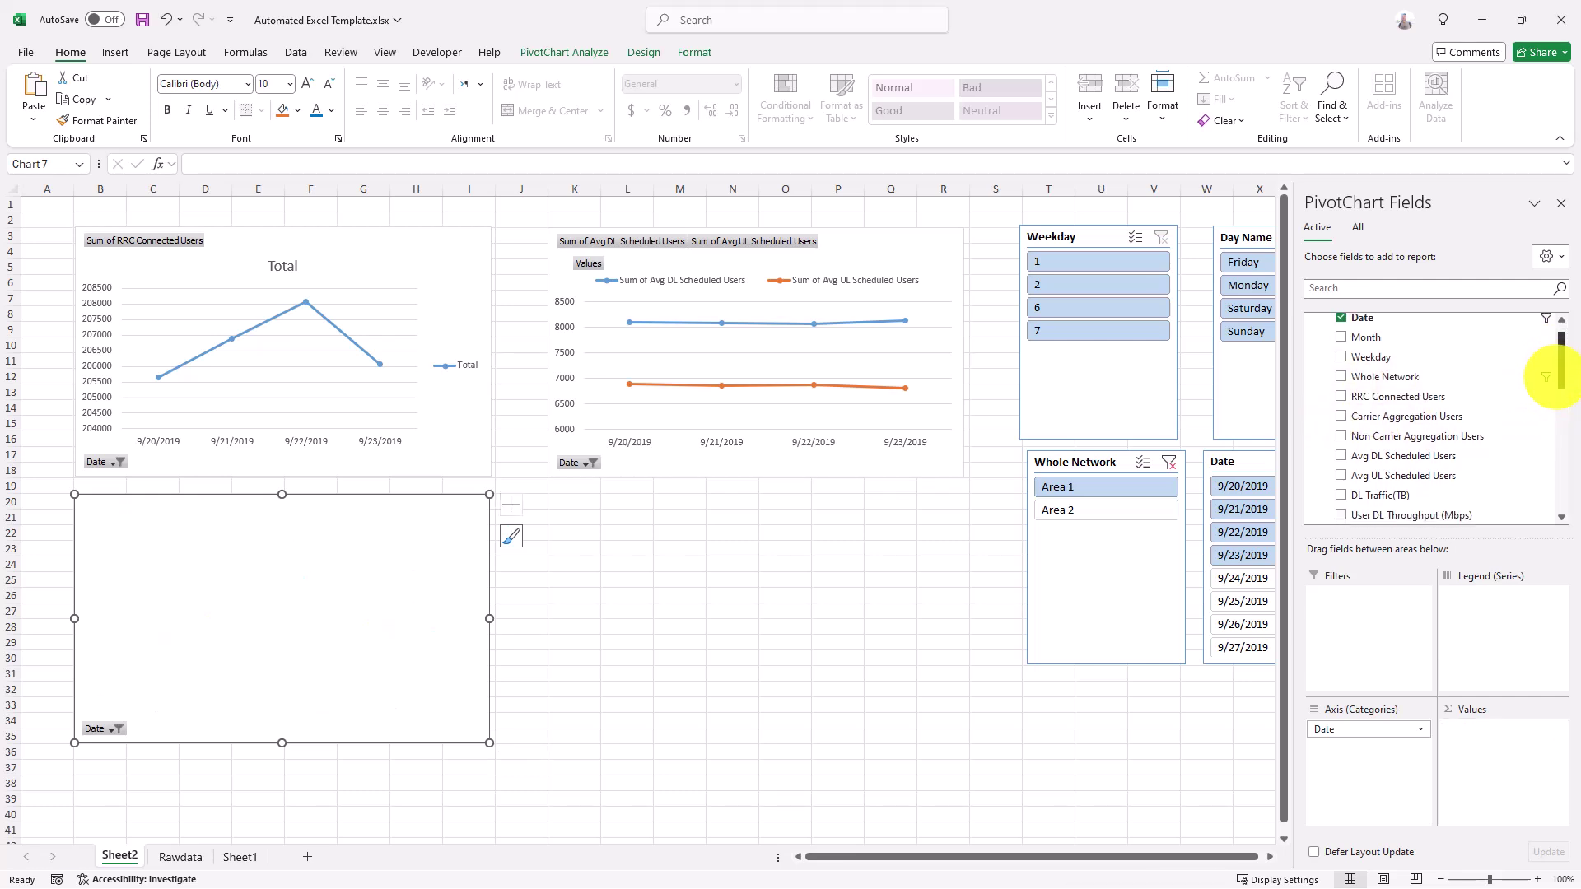
pyautogui.scroll(-3, 1547, 375)
pyautogui.moveTo(1400, 438); pyautogui.dragTo(1435, 458)
pyautogui.click(1342, 438)
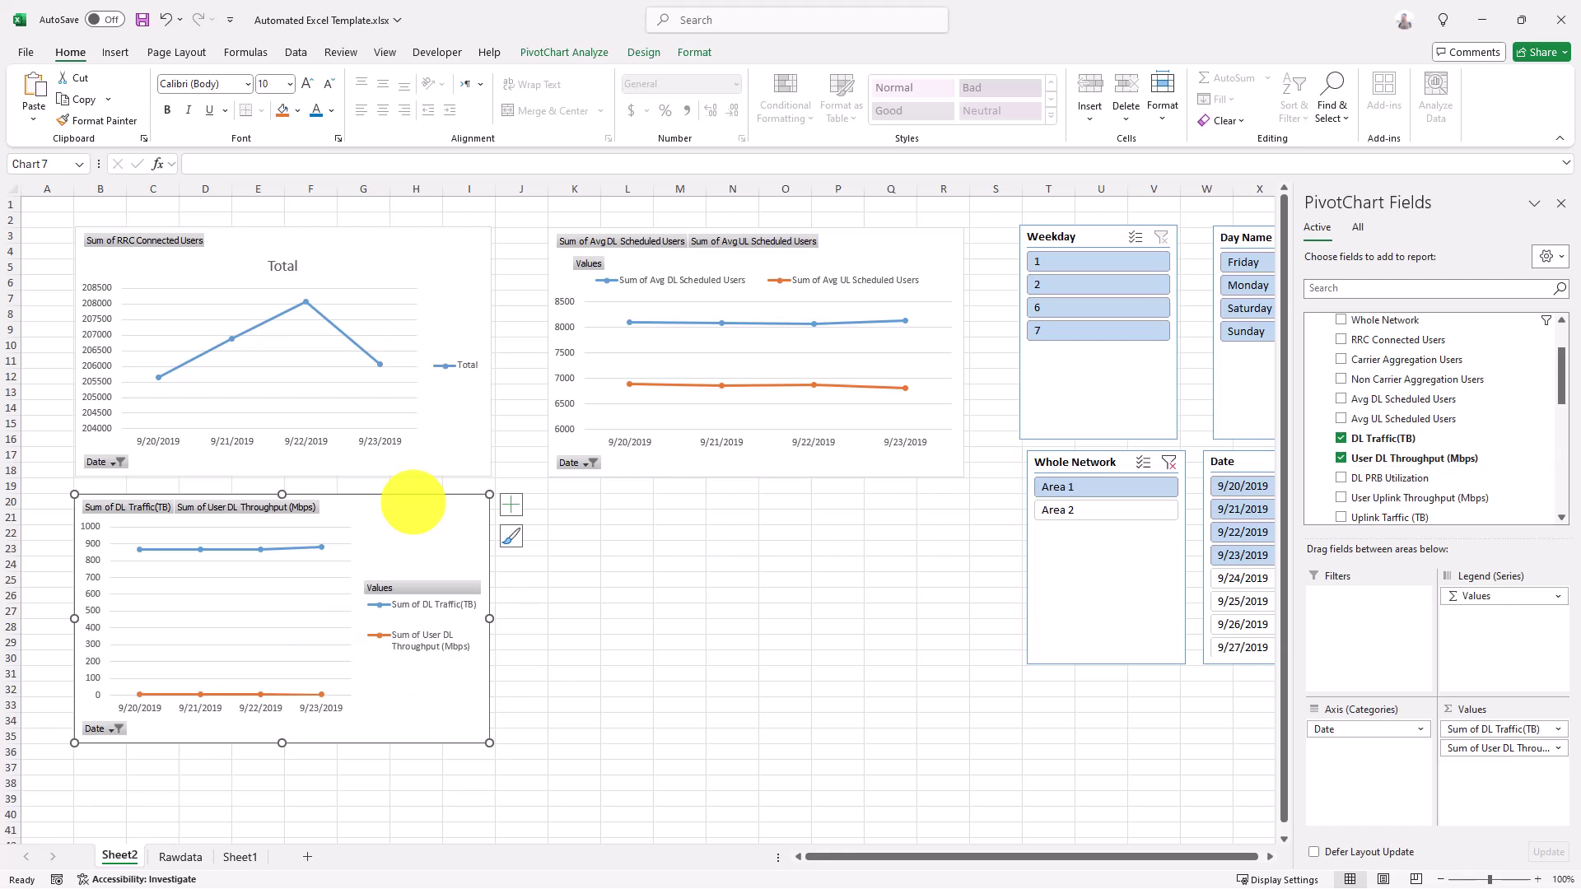
# Step: Change the copied chart to a combo with DL Traffic(TB) as Area and User DL Throughput as Line with Markers on the secondary axis
pyautogui.rightClick(414, 494)
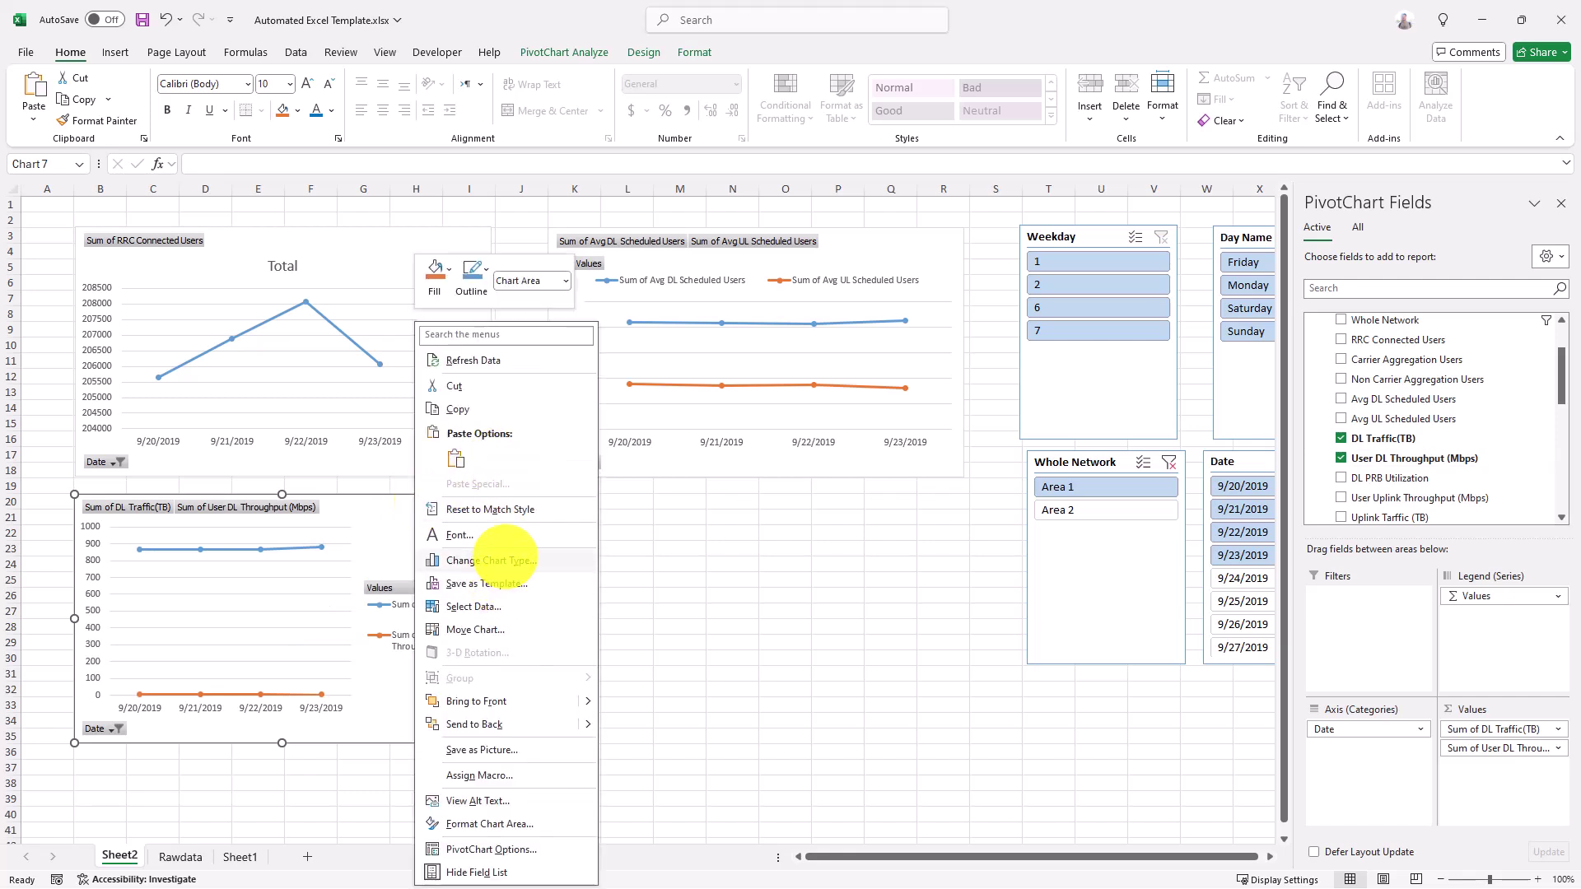
pyautogui.click(494, 560)
pyautogui.click(605, 661)
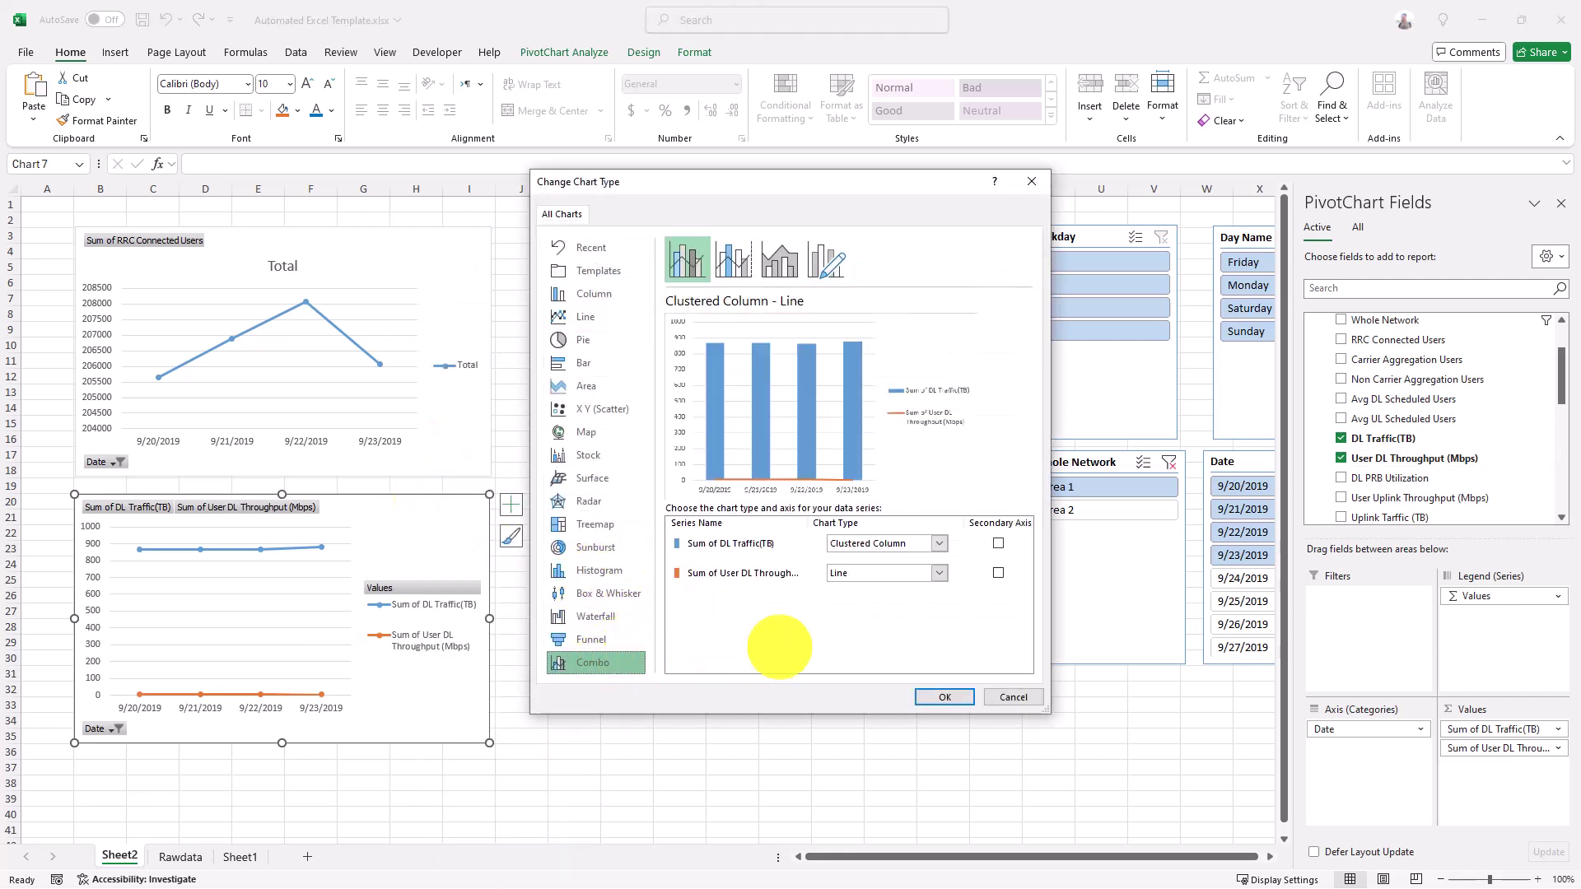
pyautogui.click(998, 572)
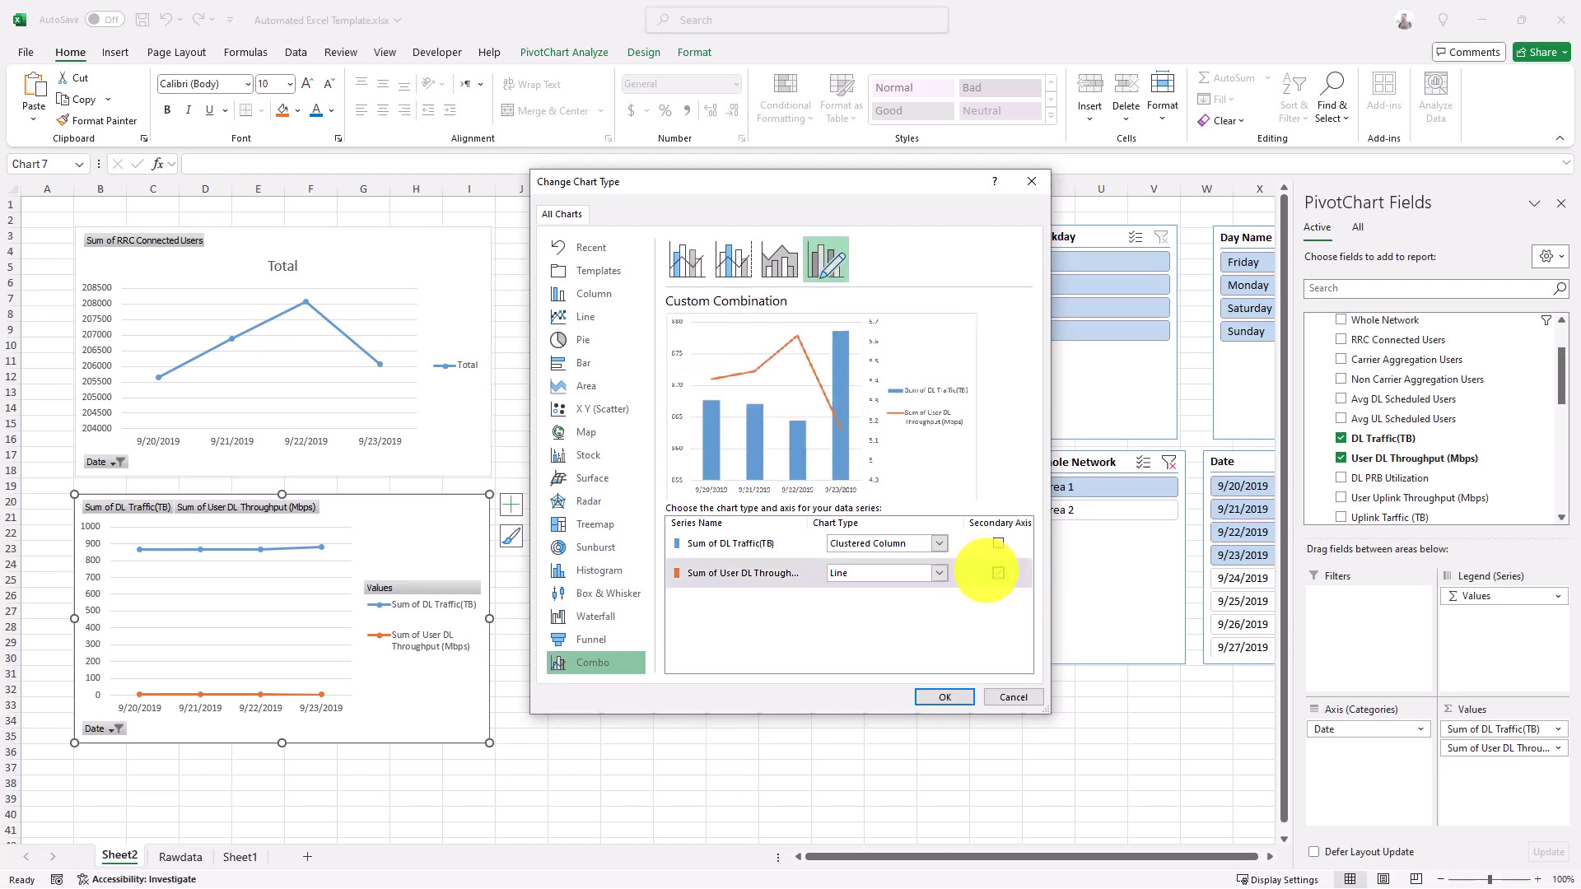
pyautogui.click(937, 573)
pyautogui.click(982, 416)
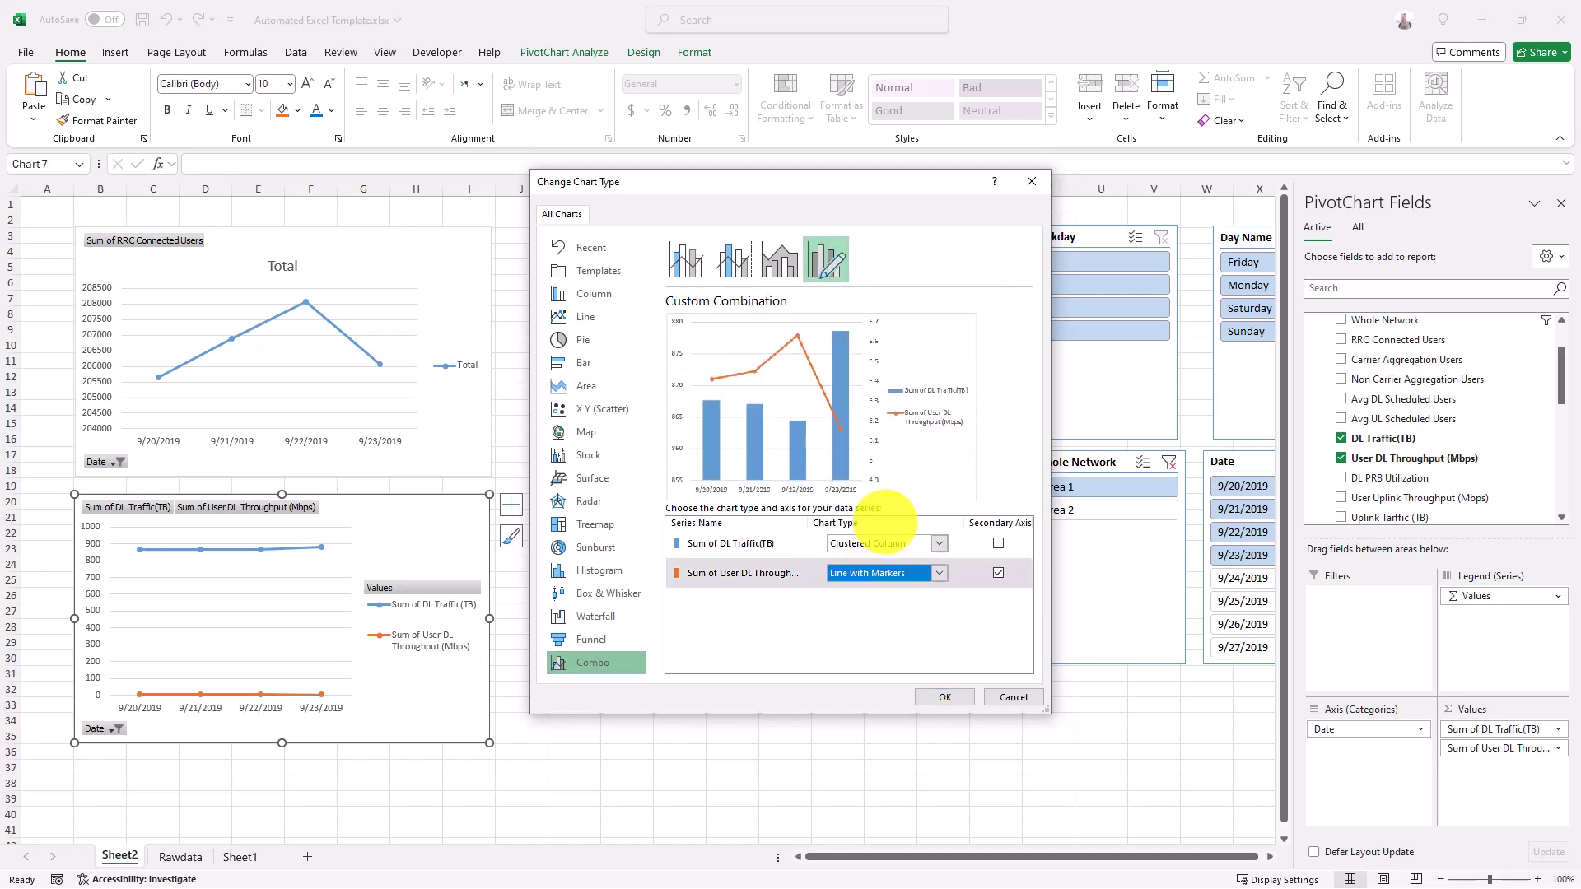
pyautogui.click(868, 544)
pyautogui.click(859, 494)
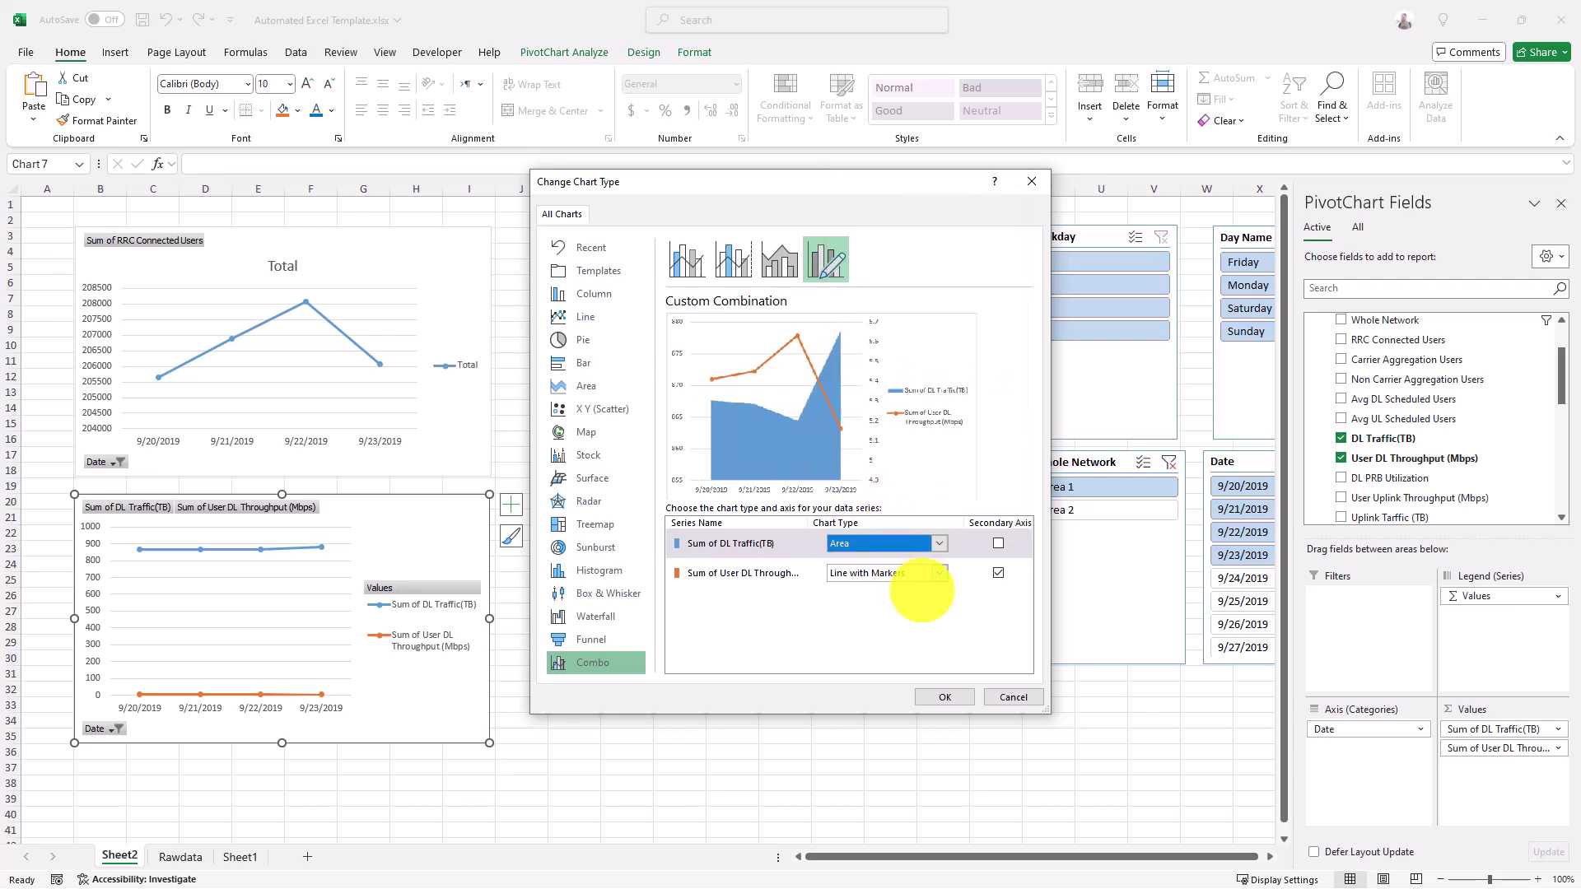
pyautogui.click(945, 697)
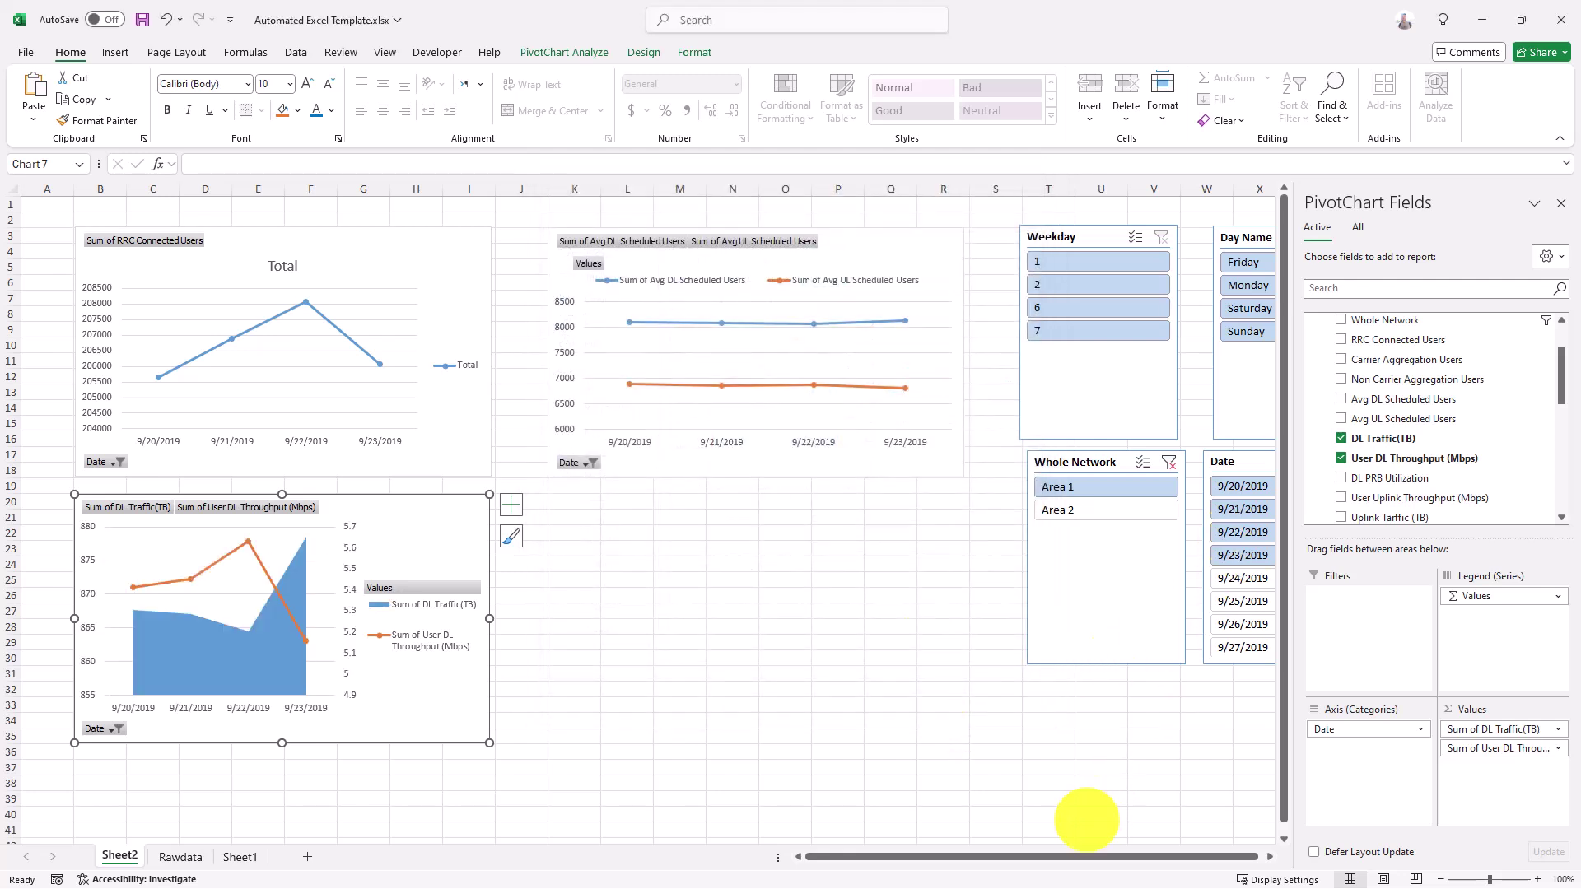
# Step: Close the PivotChart field list and clear the Date slicer's filter
pyautogui.moveTo(1052, 856); pyautogui.dragTo(1058, 856)
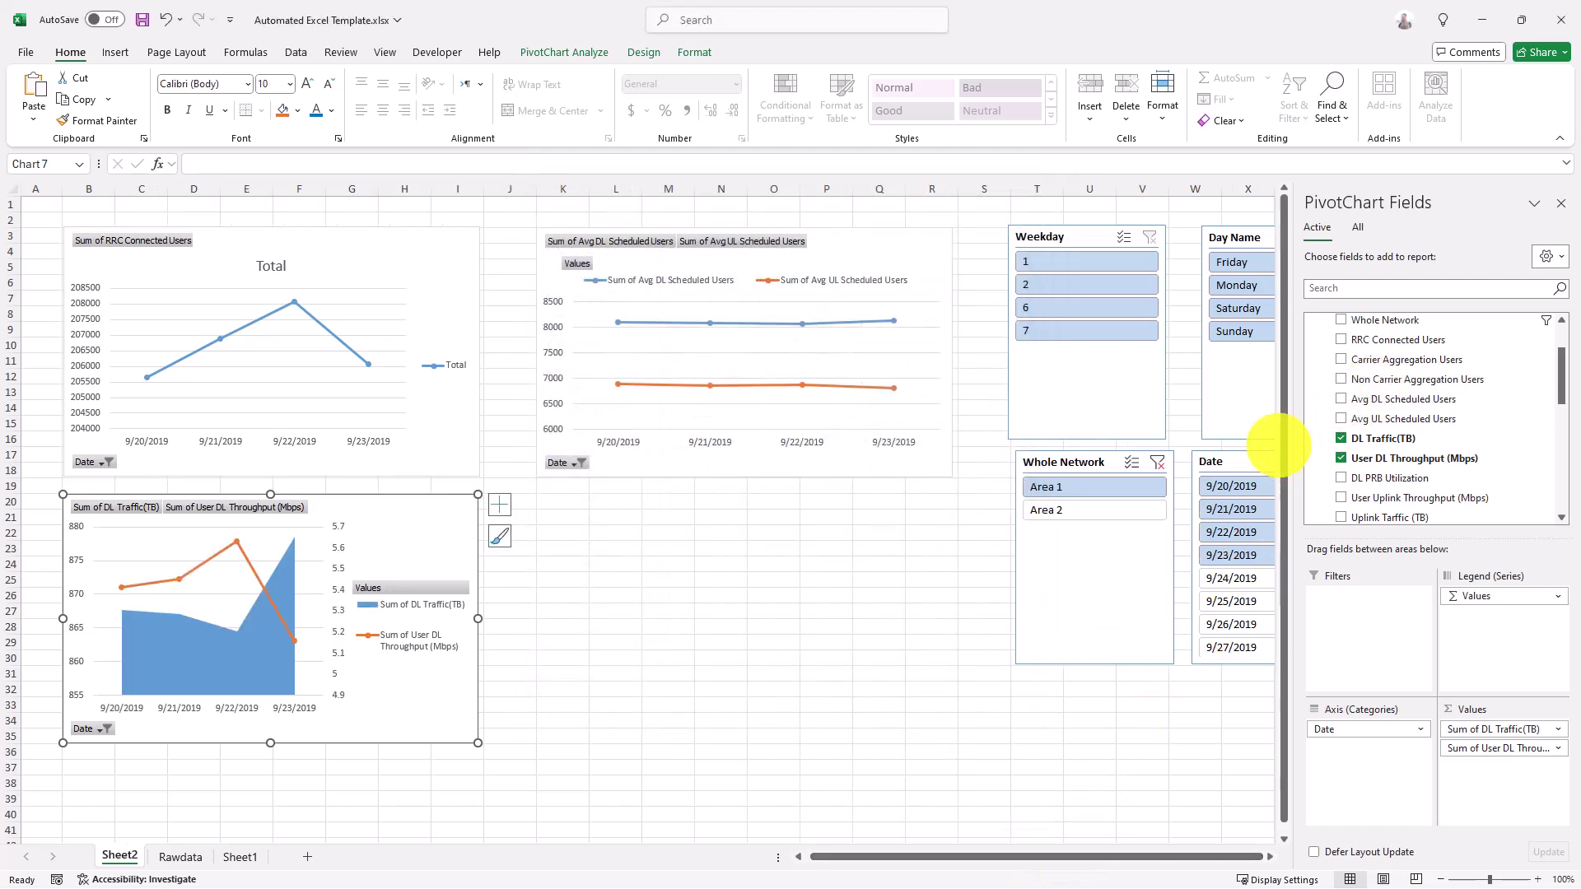
pyautogui.click(1560, 204)
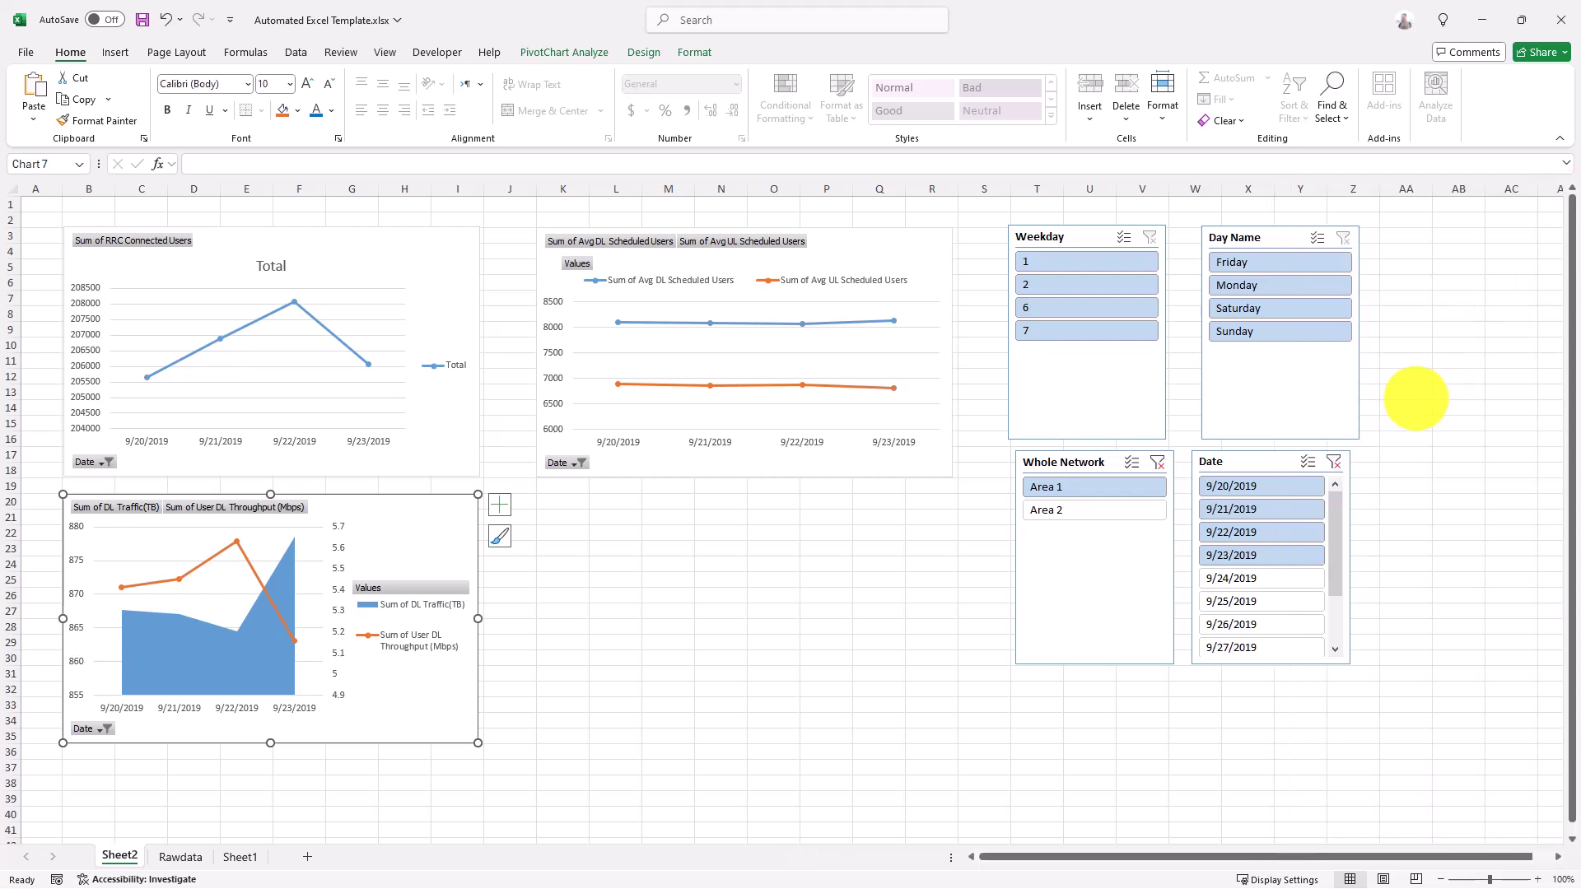
pyautogui.click(1333, 461)
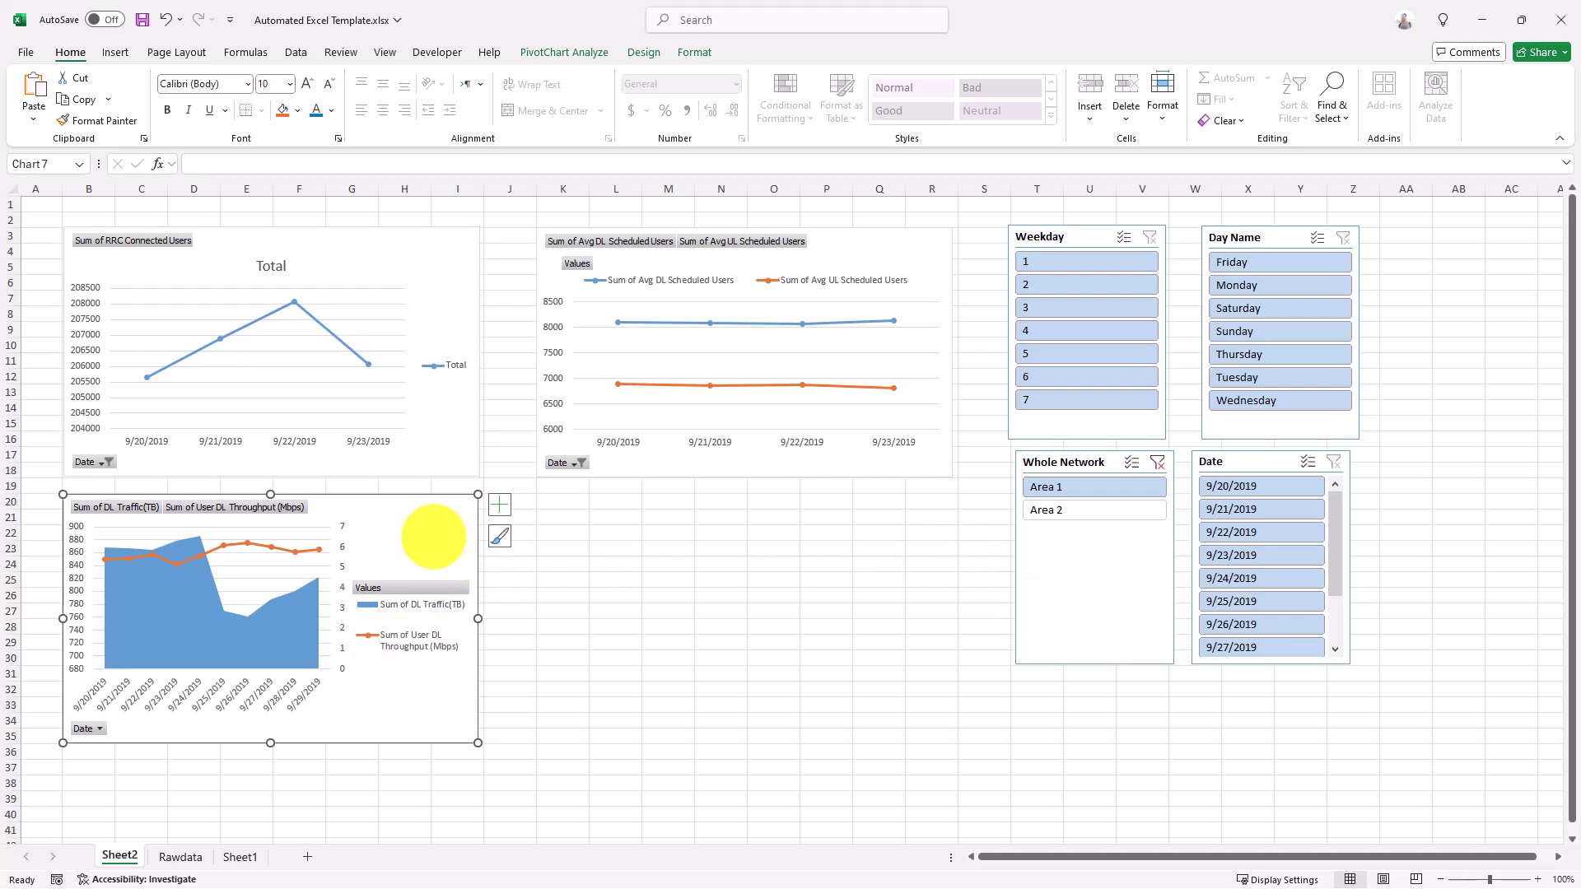
# Step: Place a copy of the DL traffic and throughput combo chart at cell K20
pyautogui.click(500, 504)
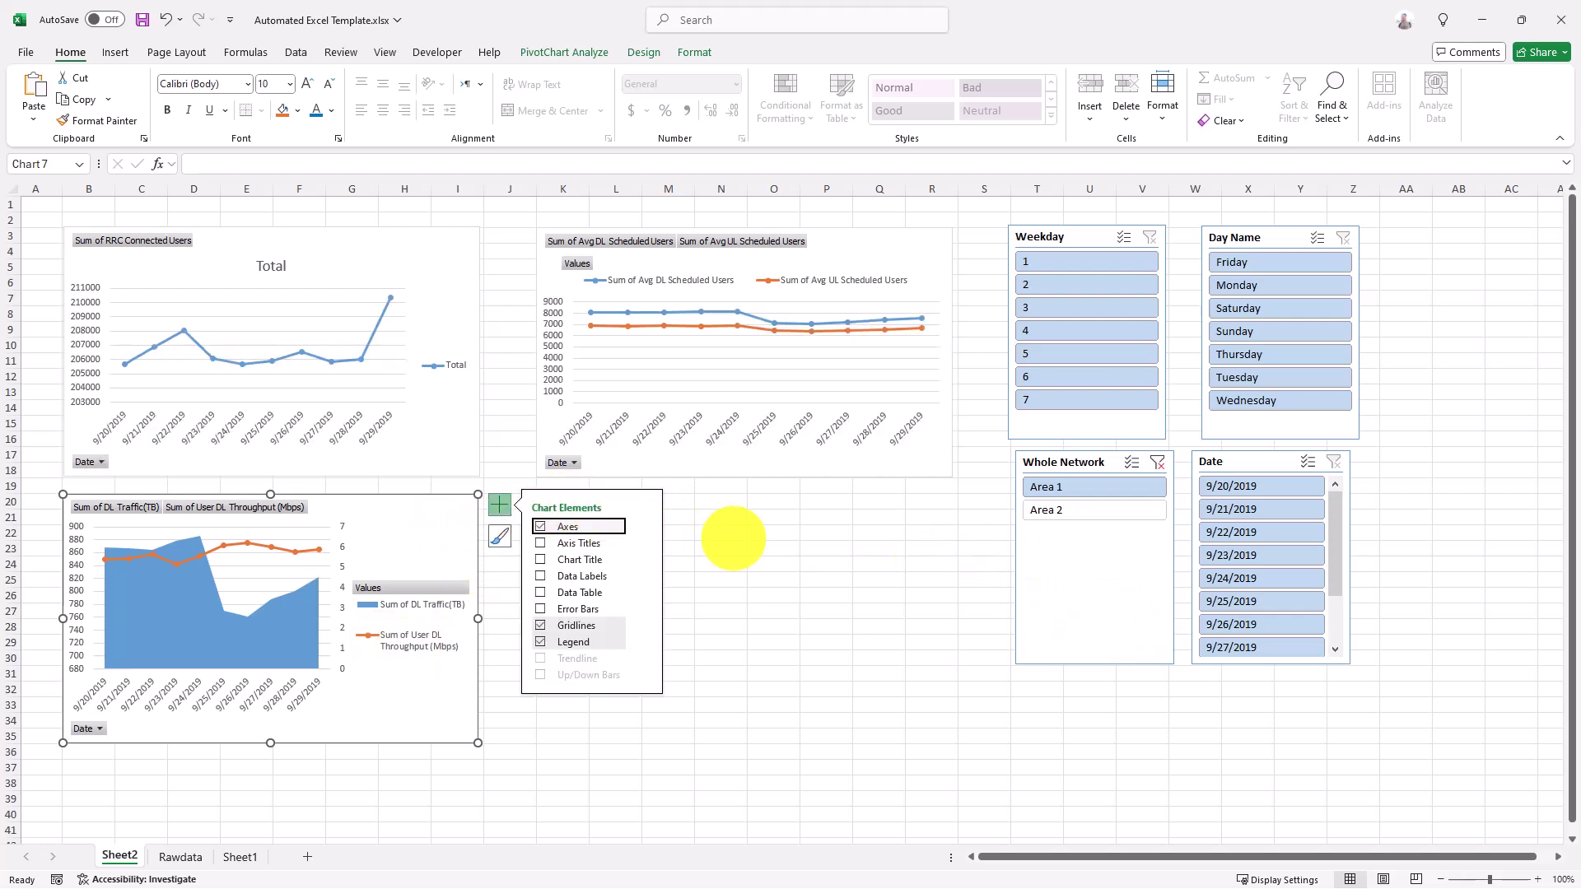
pyautogui.click(730, 532)
pyautogui.click(564, 502)
pyautogui.hotkey('ctrl', 'v')
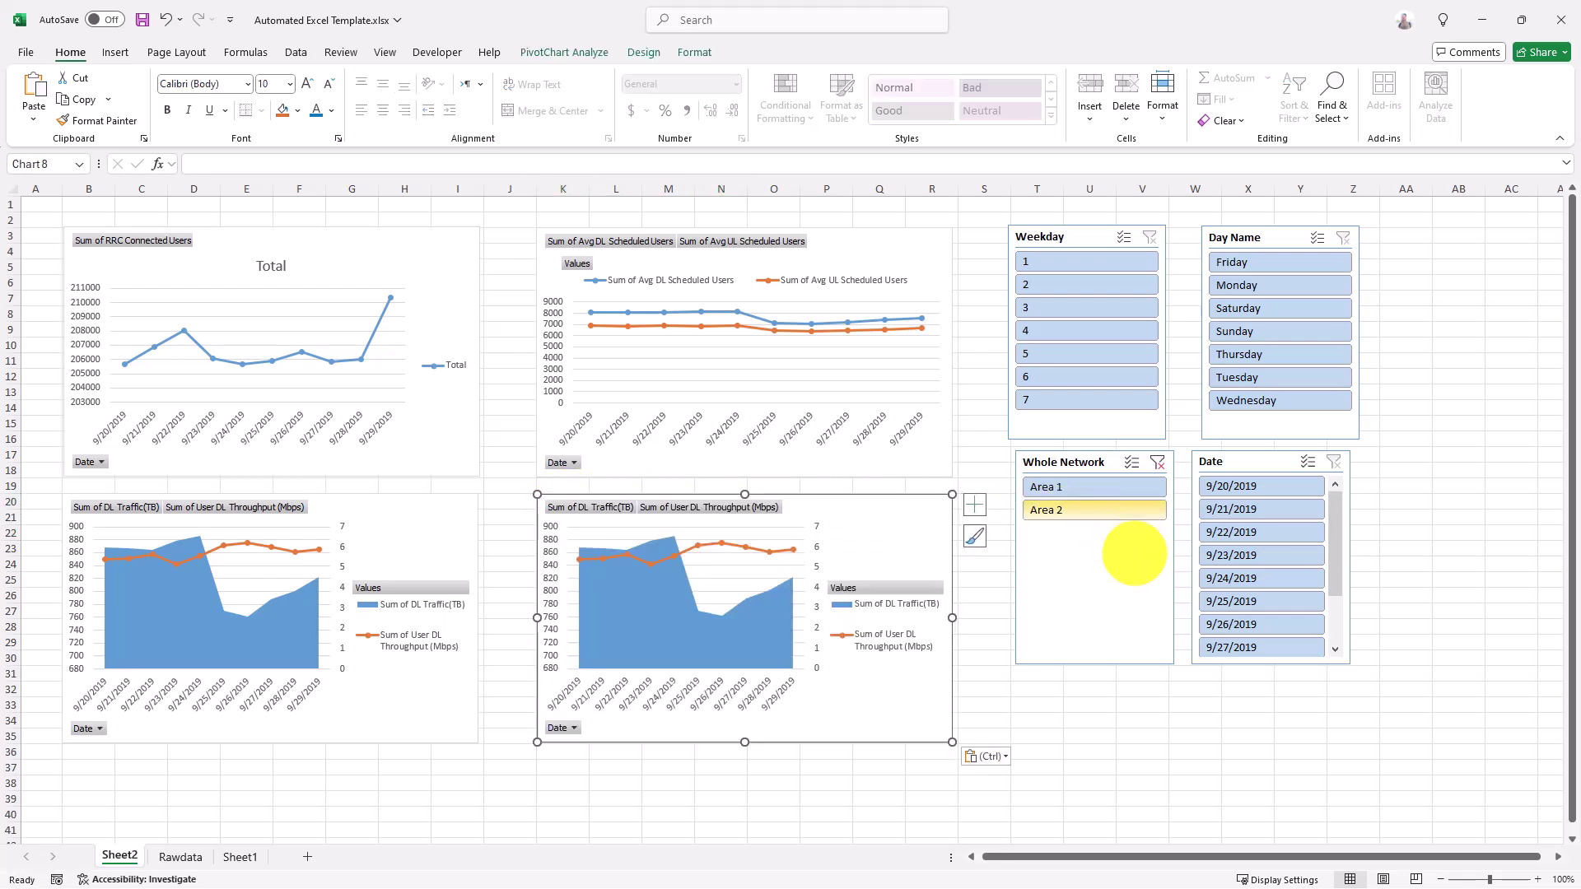
# Step: Check which charts the Whole Network slicer is connected to in its report connections
pyautogui.click(1120, 564)
pyautogui.rightClick(1119, 564)
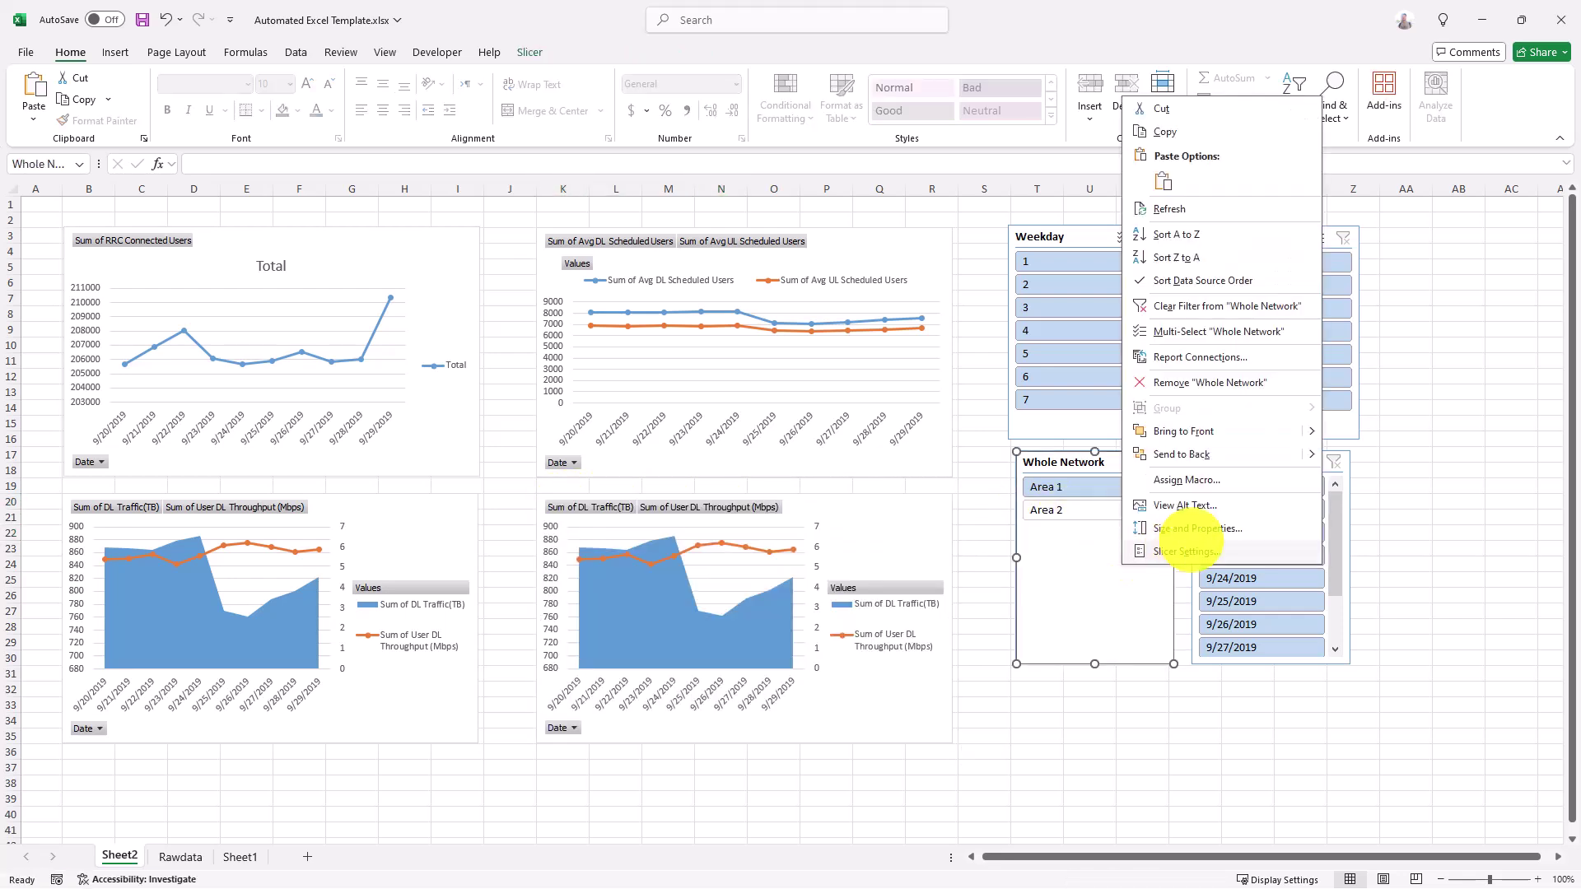
pyautogui.click(1202, 351)
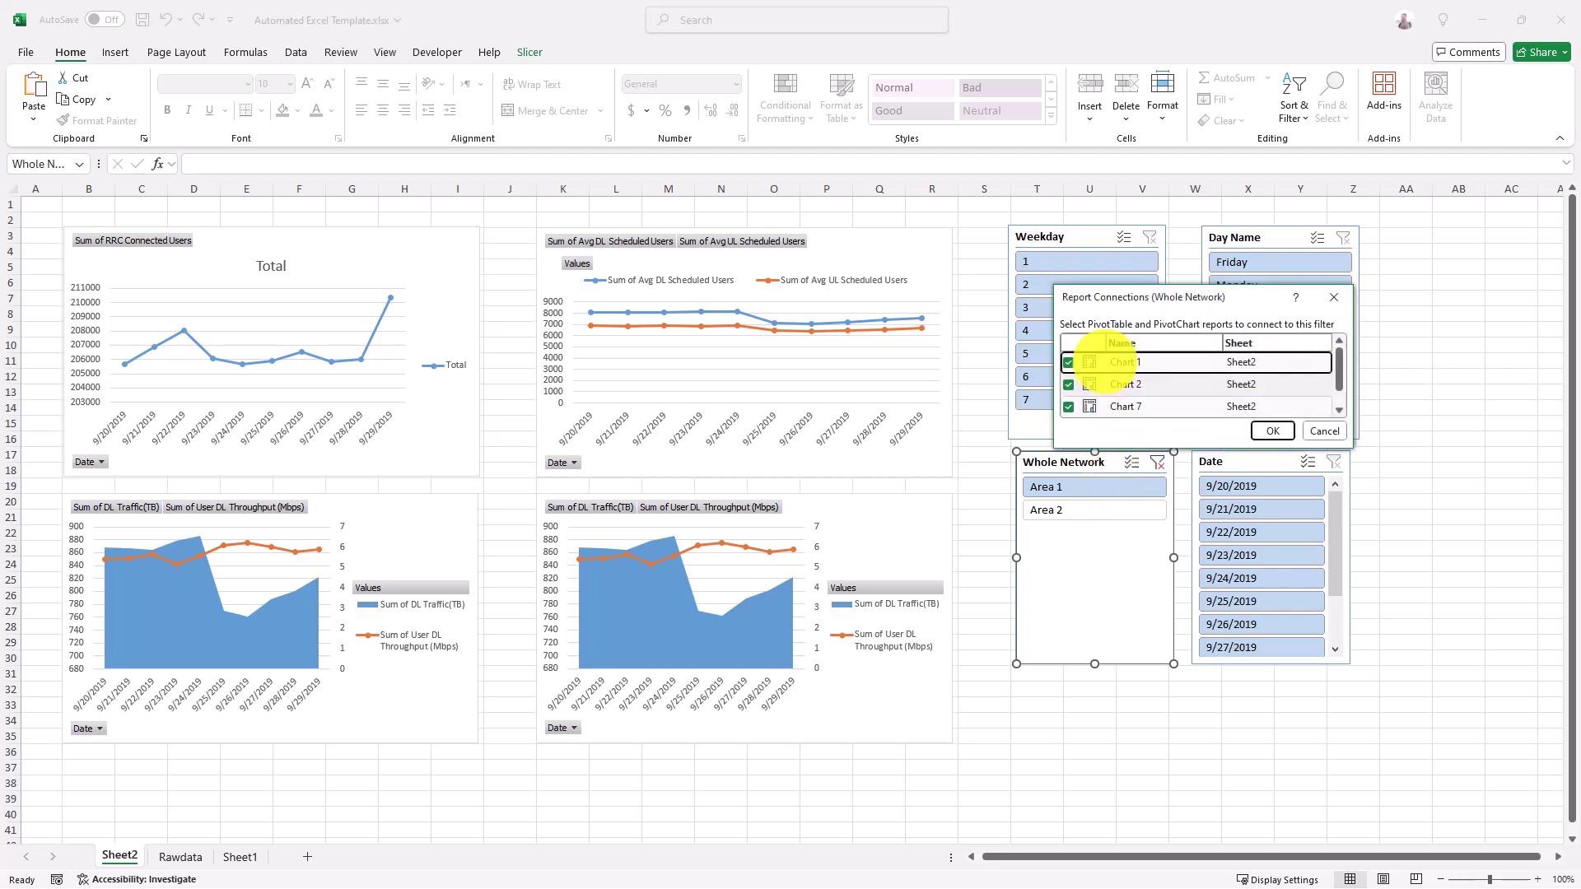
pyautogui.click(1325, 431)
# Step: Replace the new copy's downlink values with Uplink Tarffic (TB) and User Uplink Throughput (Mbps), ordering the throughput first
pyautogui.rightClick(872, 507)
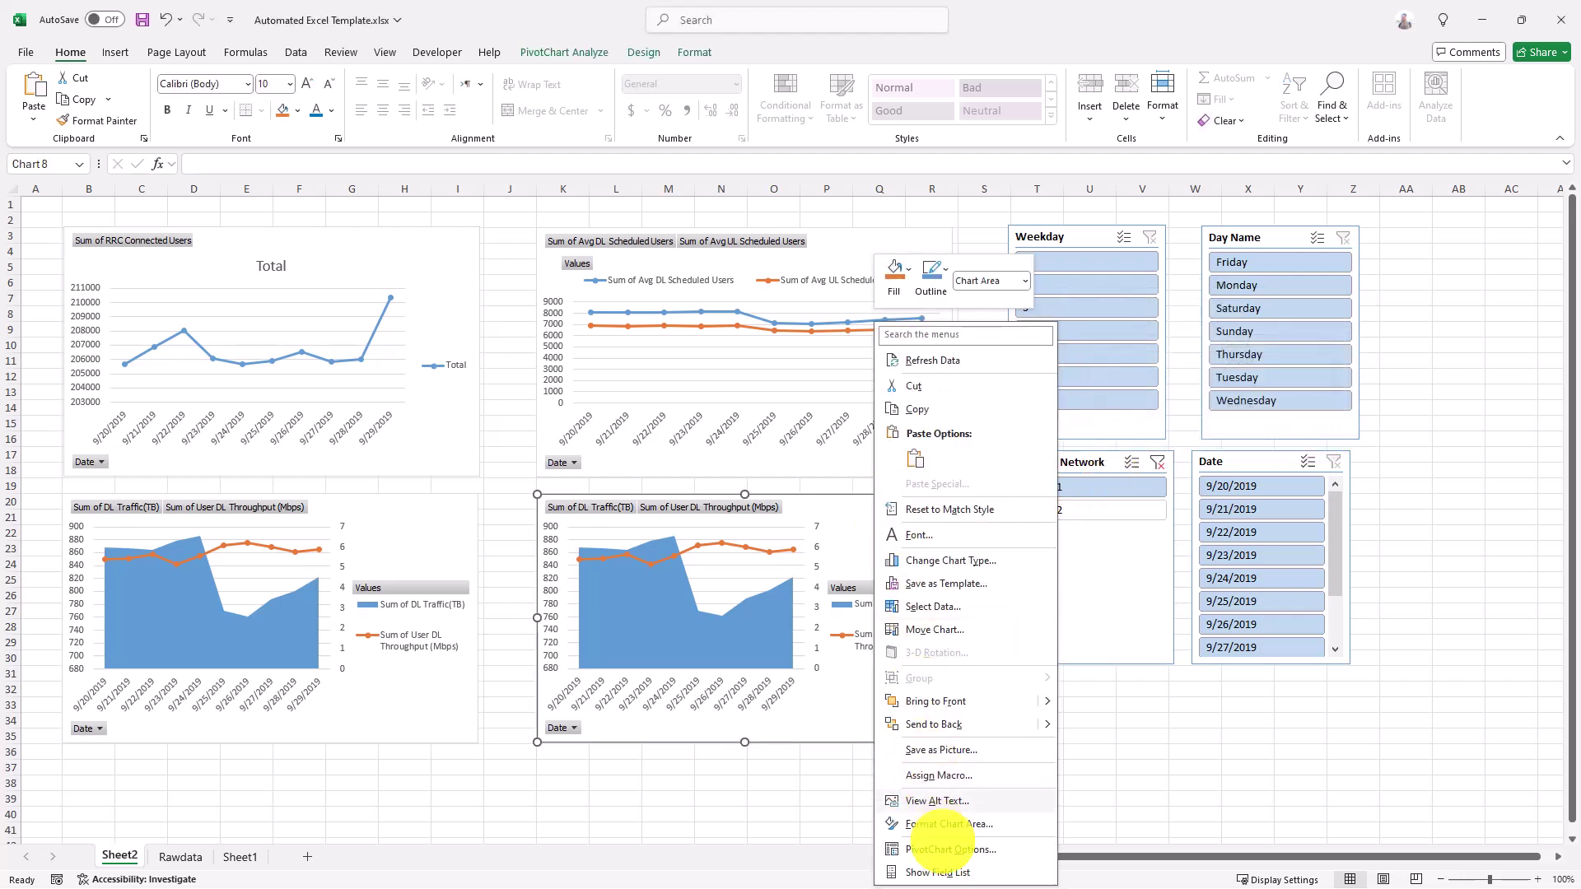
pyautogui.click(941, 873)
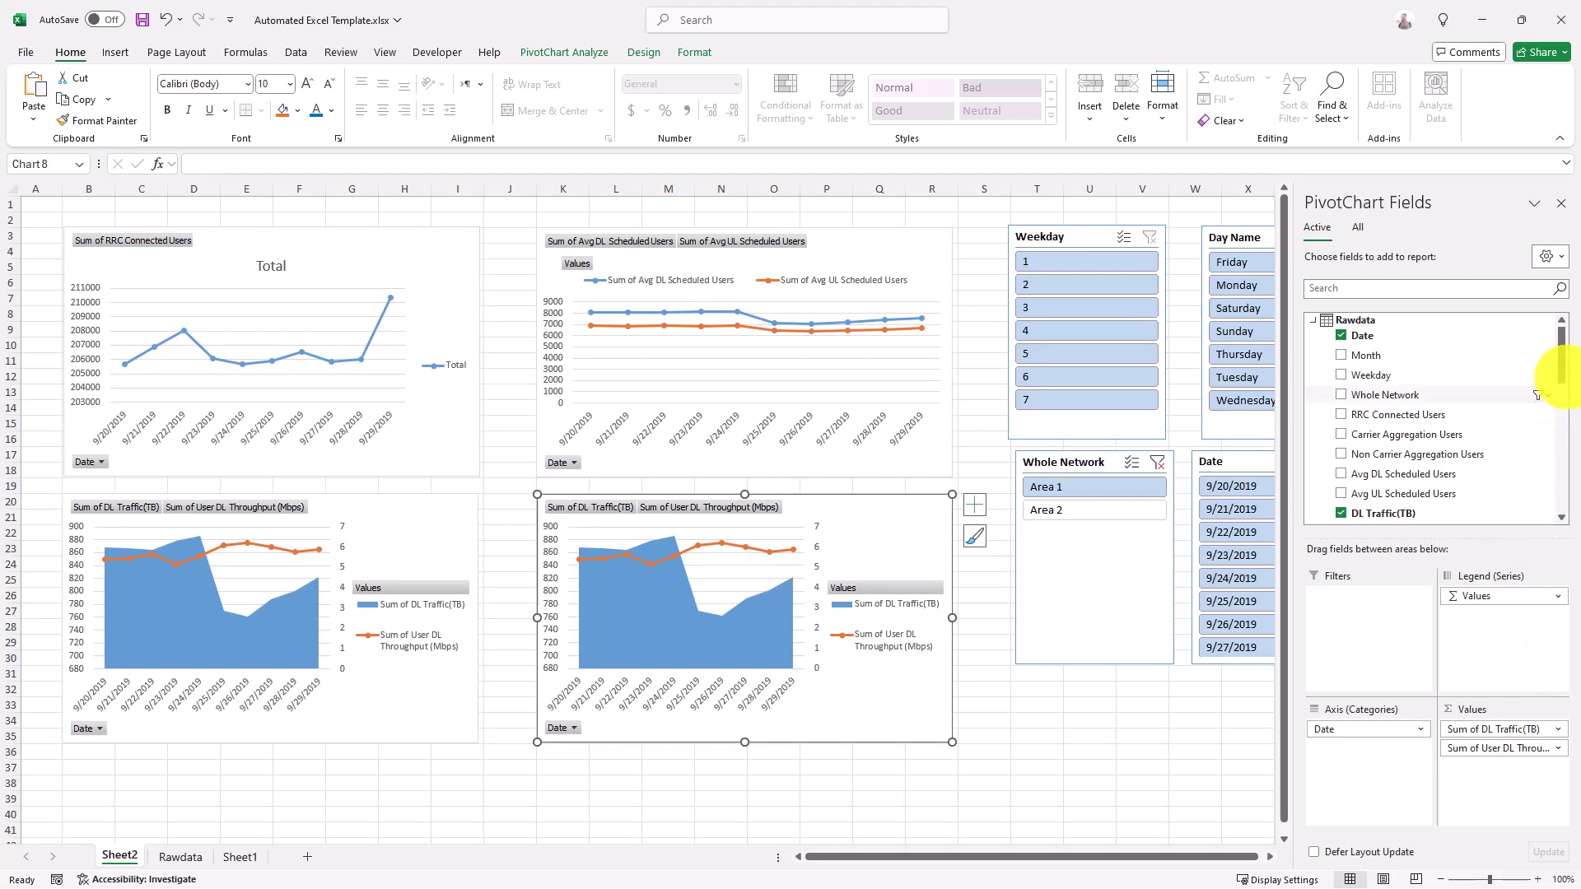
pyautogui.scroll(-2, 1562, 346)
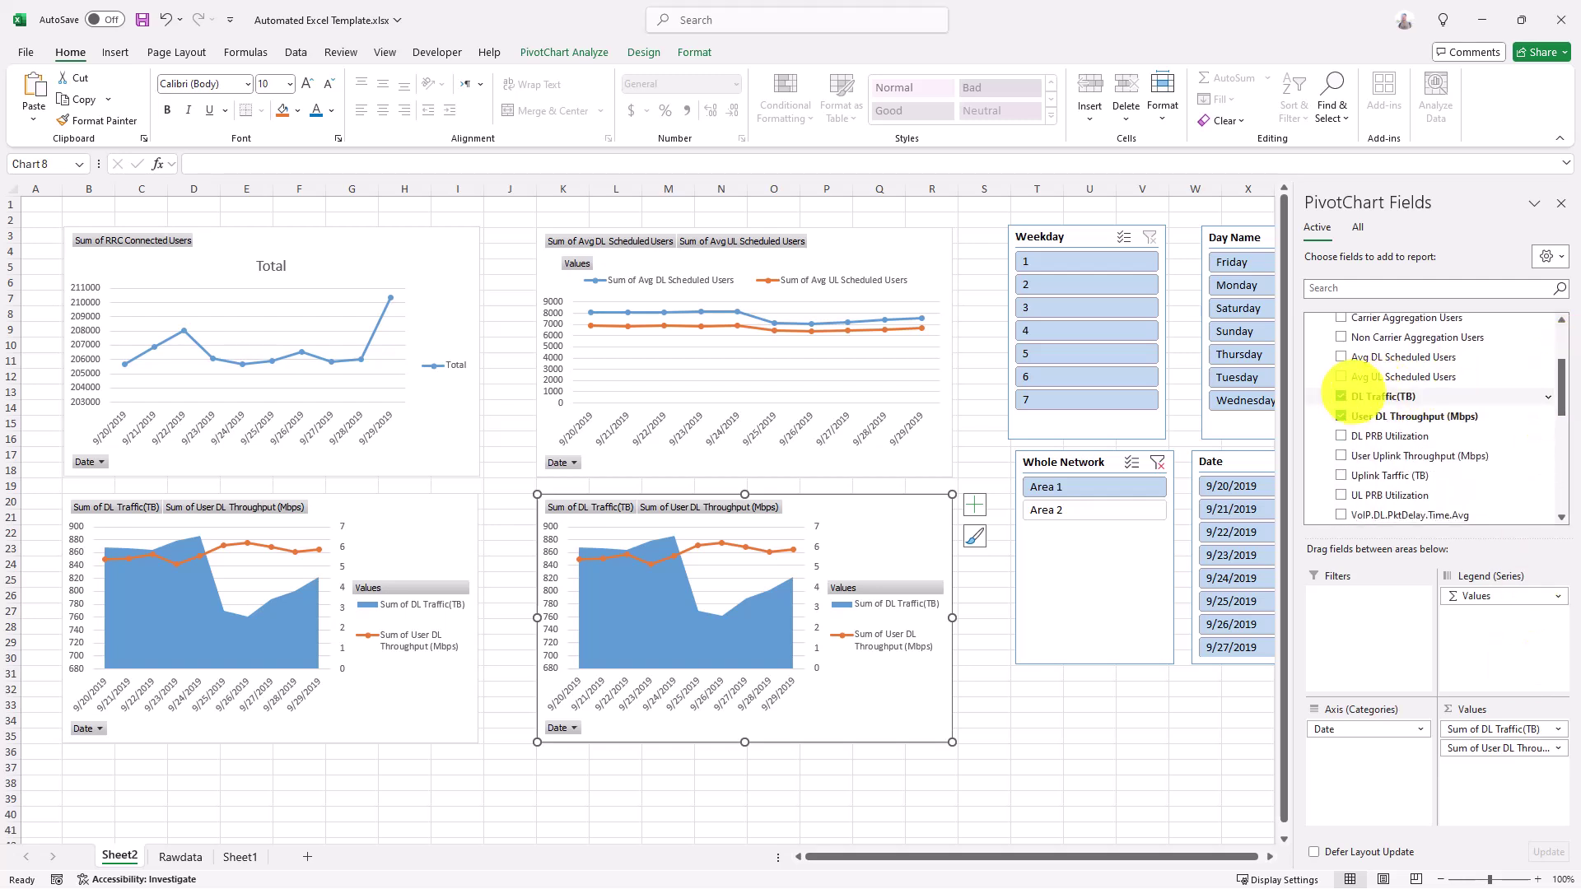
pyautogui.click(1340, 396)
pyautogui.click(1340, 415)
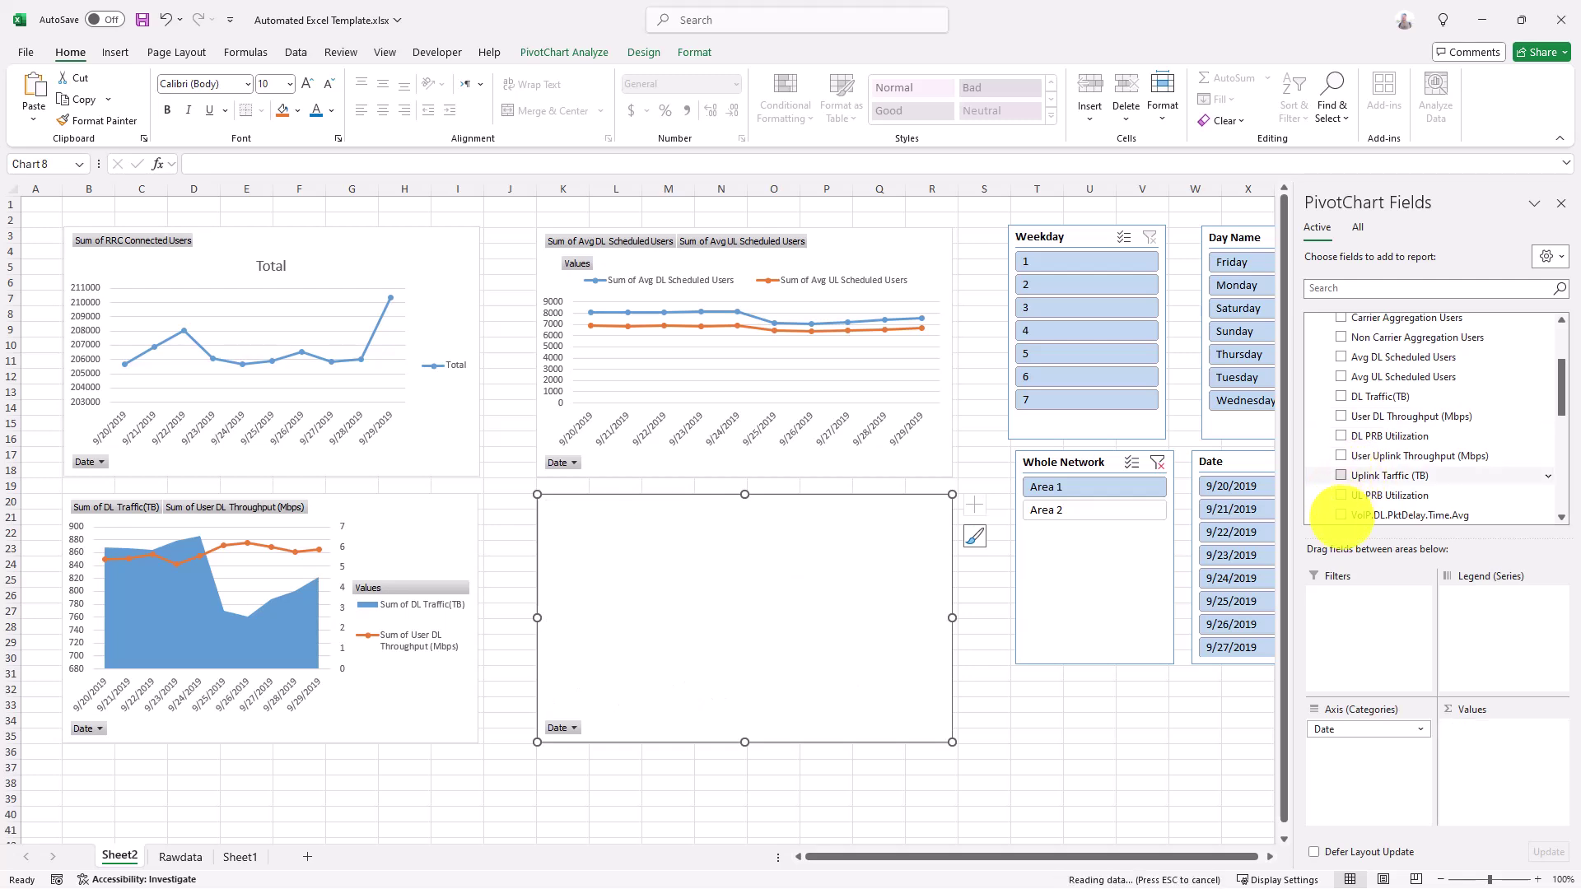
pyautogui.click(1339, 475)
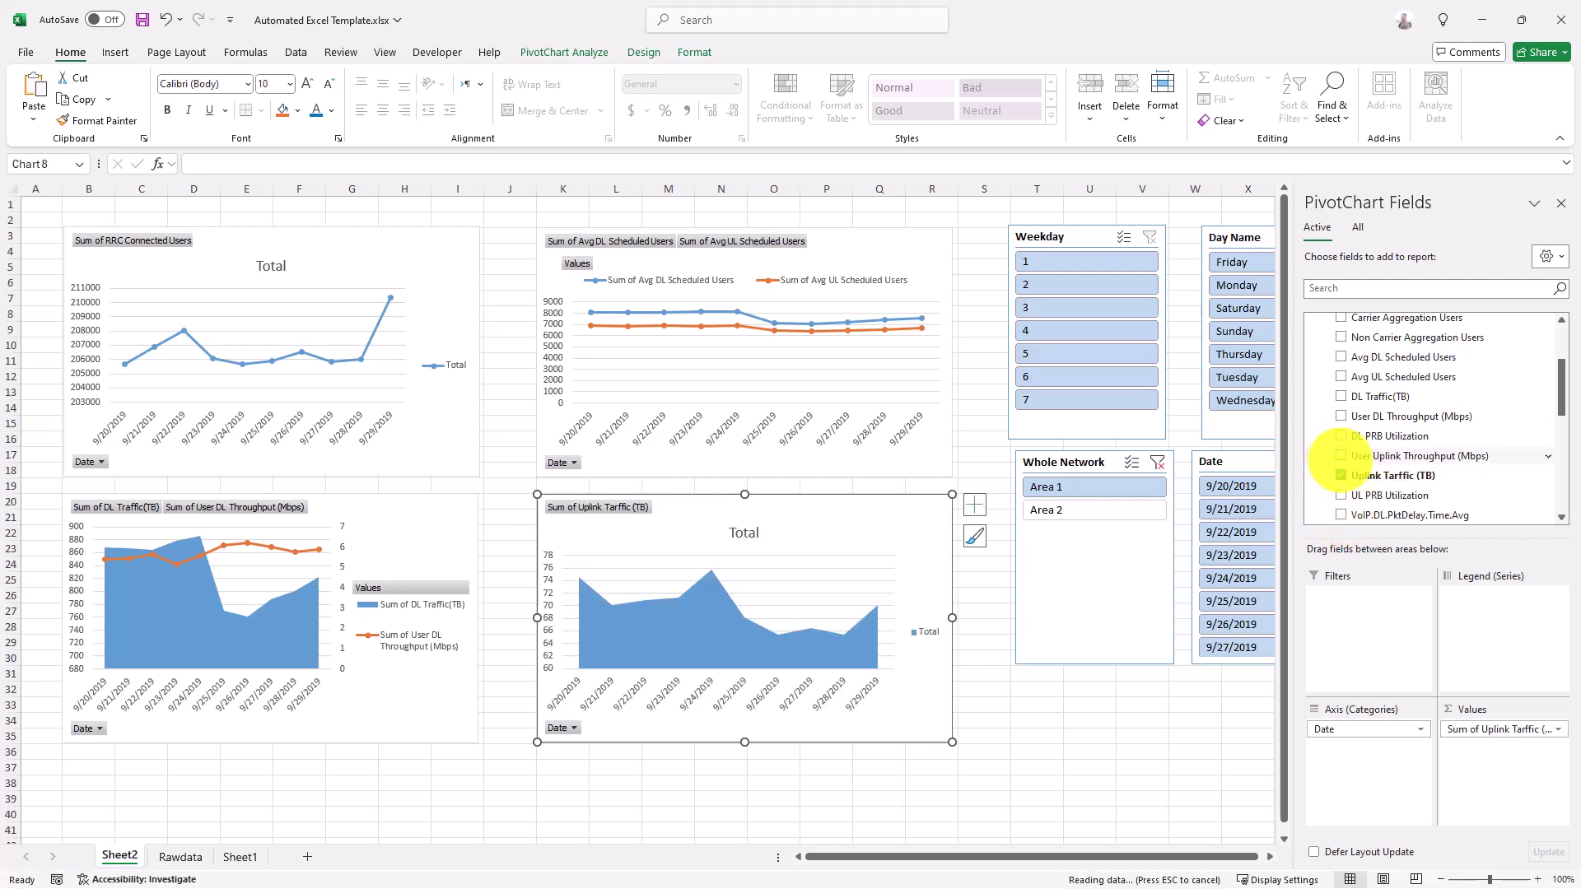
pyautogui.click(1340, 456)
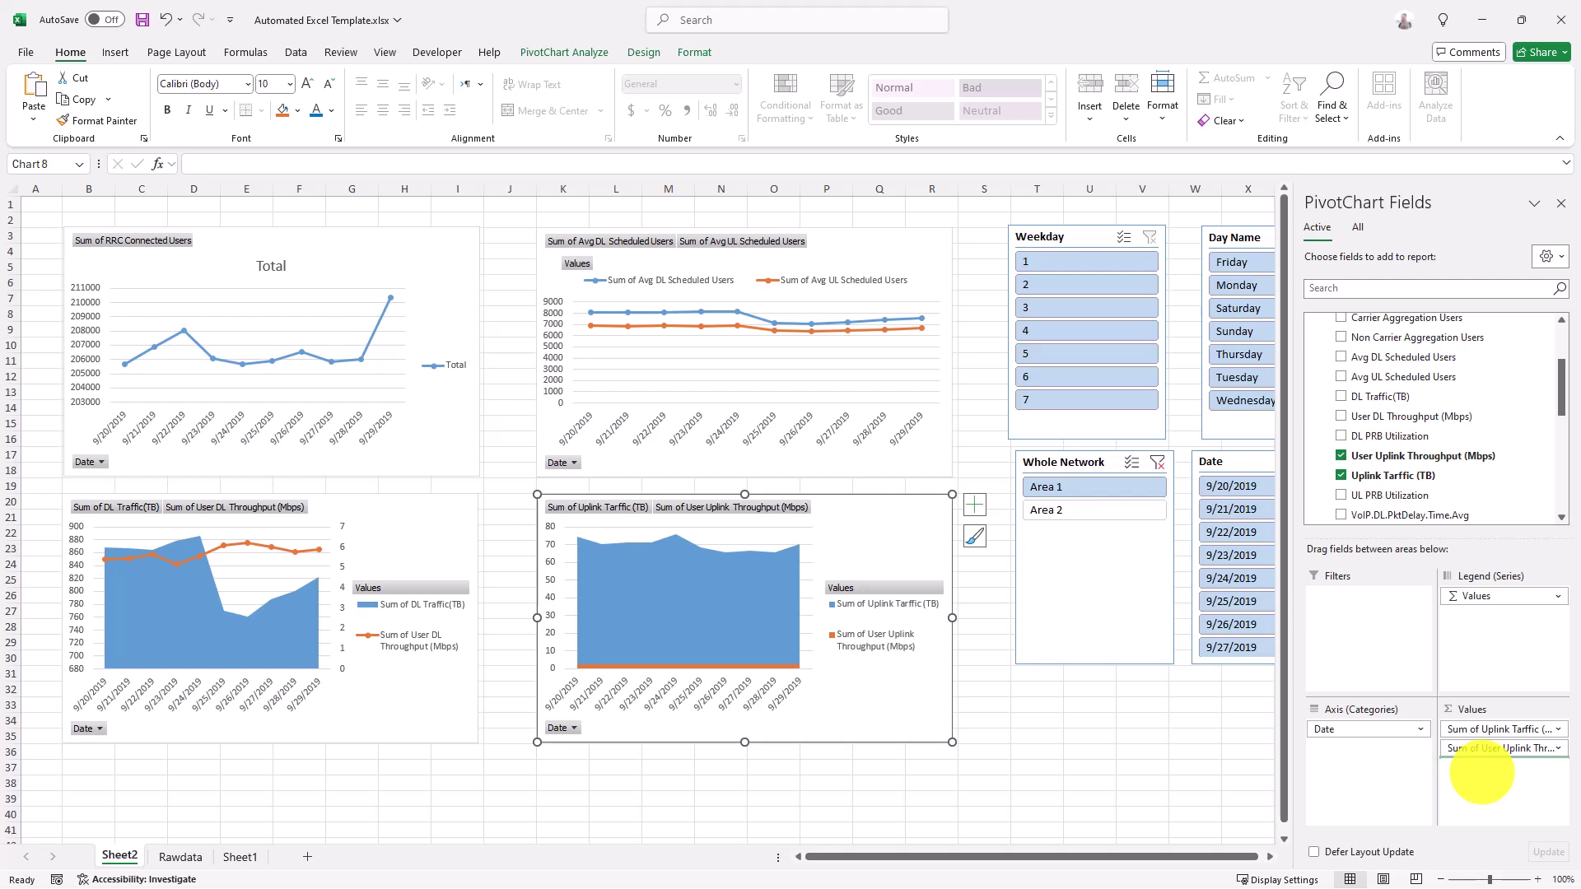
pyautogui.moveTo(1499, 728); pyautogui.dragTo(1481, 772)
# Step: Make the uplink chart a combo with User Uplink Throughput as Line with Markers on the secondary axis and Uplink Tarffic as Area, then close the field list
pyautogui.rightClick(877, 517)
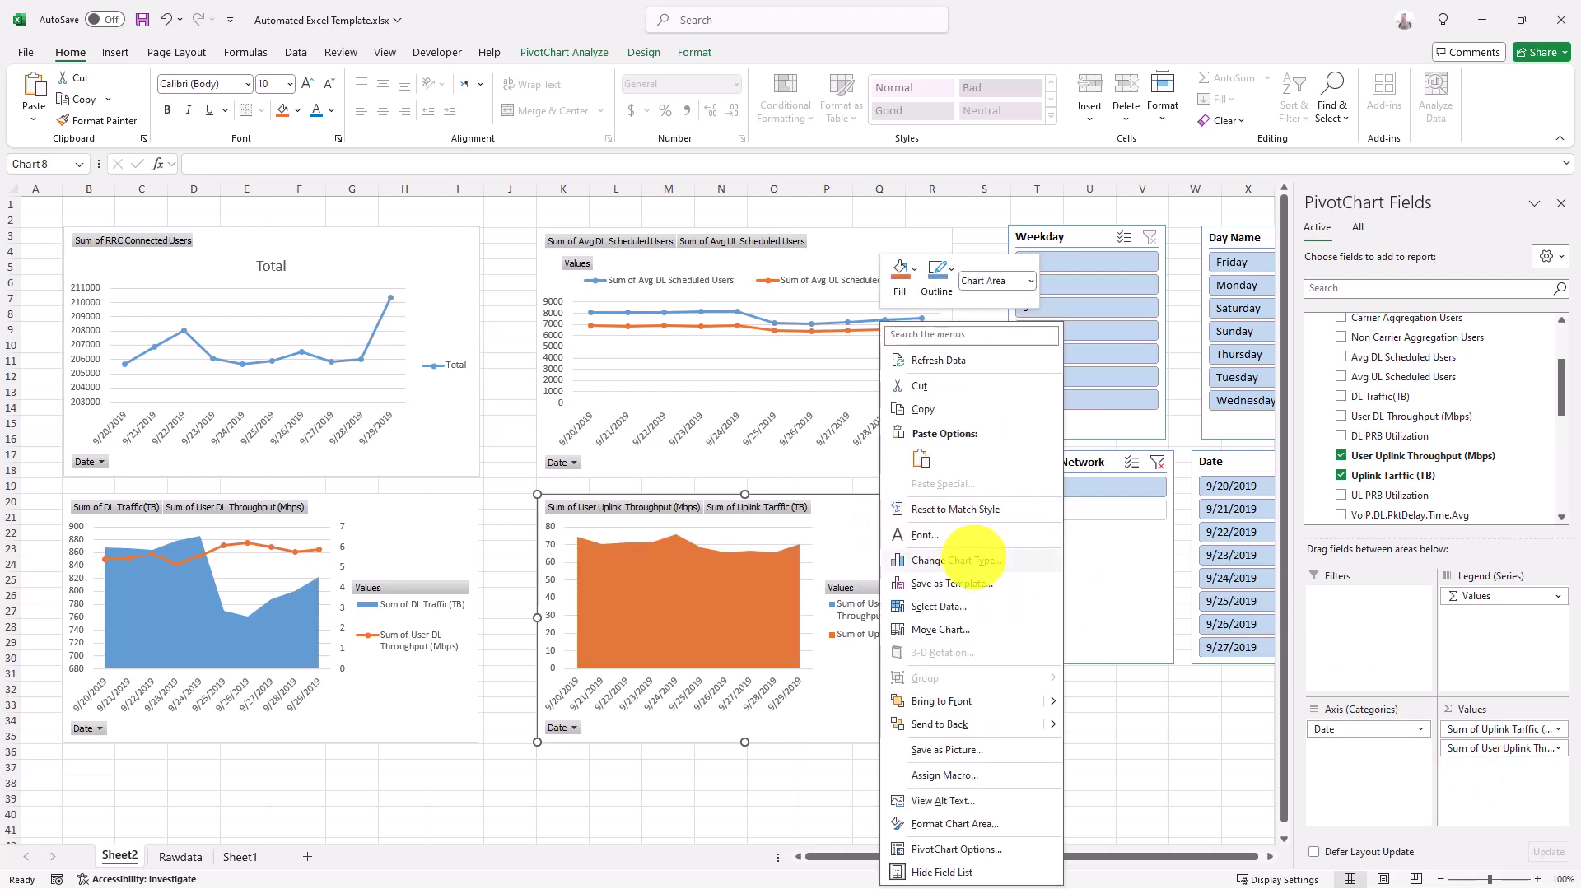
pyautogui.click(969, 649)
pyautogui.click(598, 656)
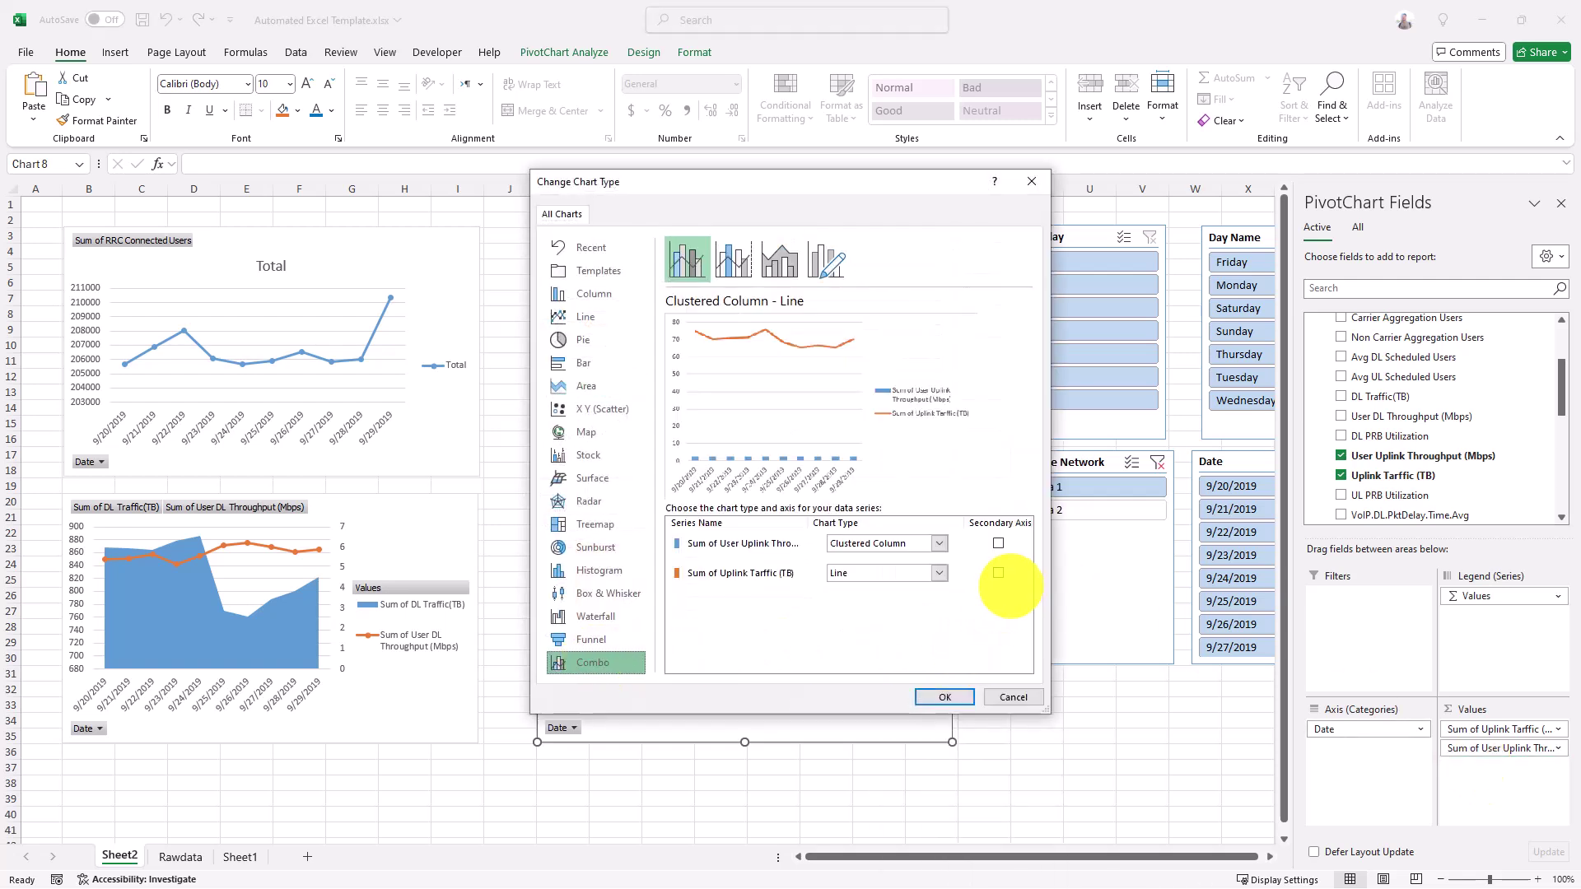
pyautogui.click(998, 544)
pyautogui.click(939, 543)
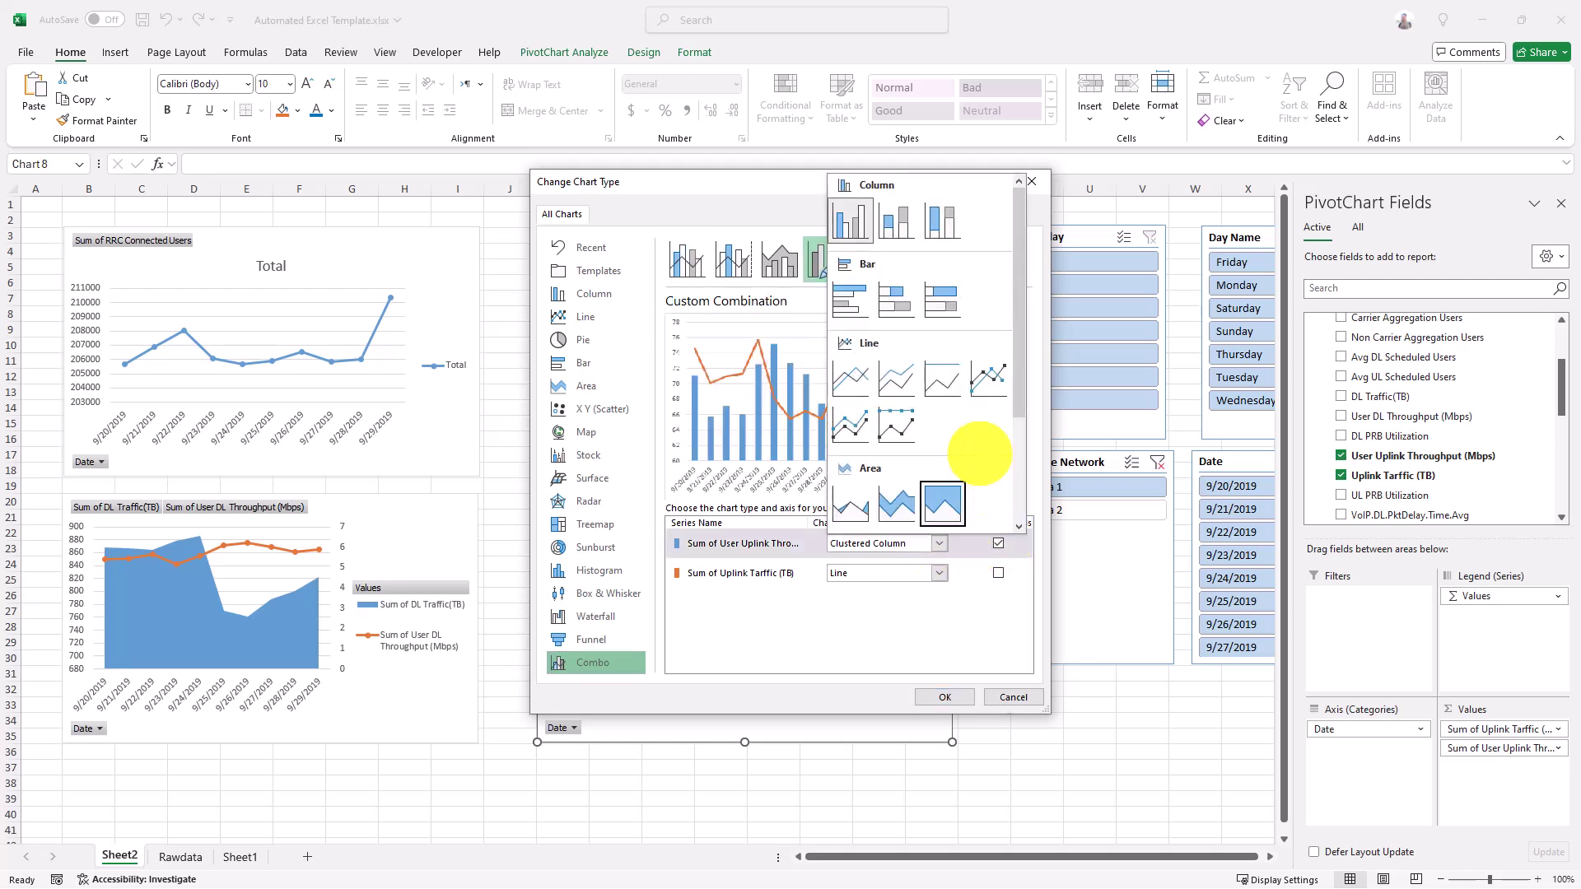
pyautogui.click(988, 364)
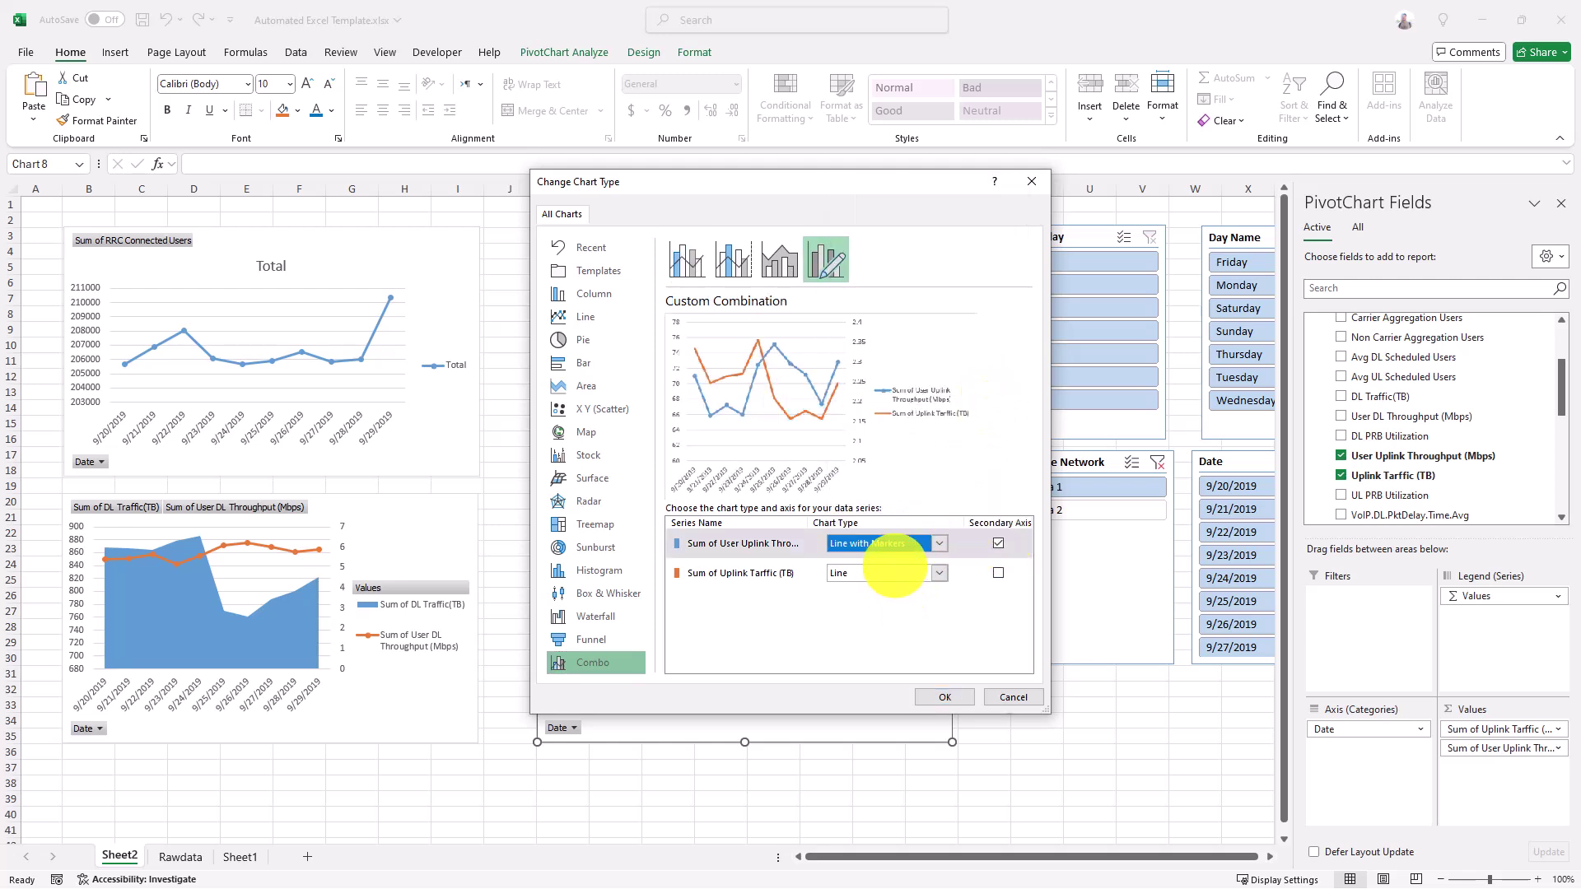
pyautogui.click(895, 572)
pyautogui.click(861, 537)
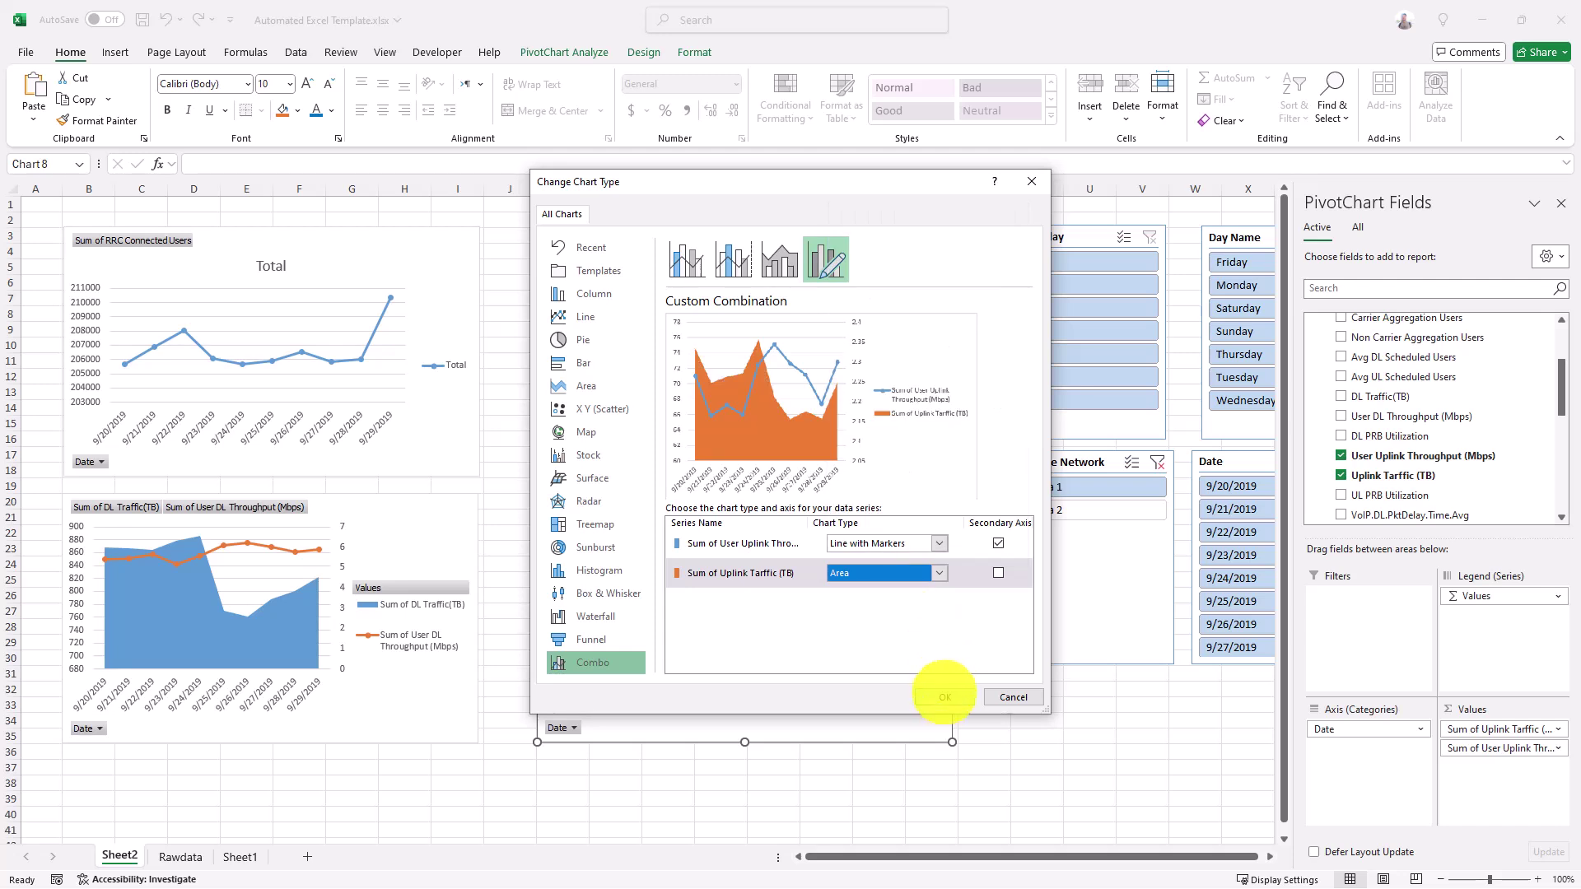
pyautogui.click(940, 694)
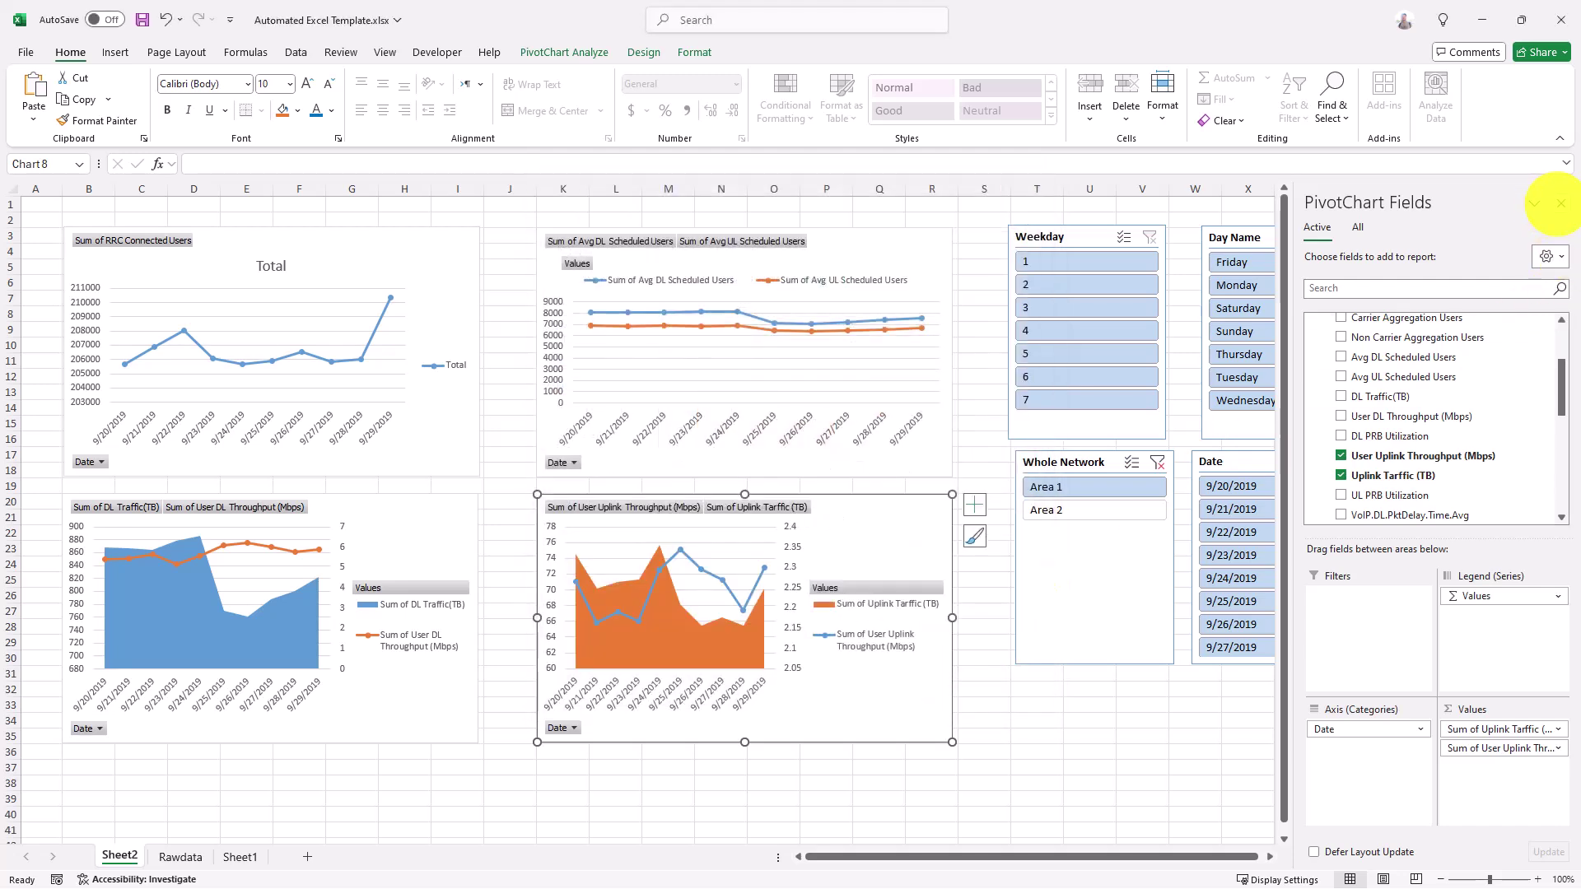
pyautogui.click(1560, 203)
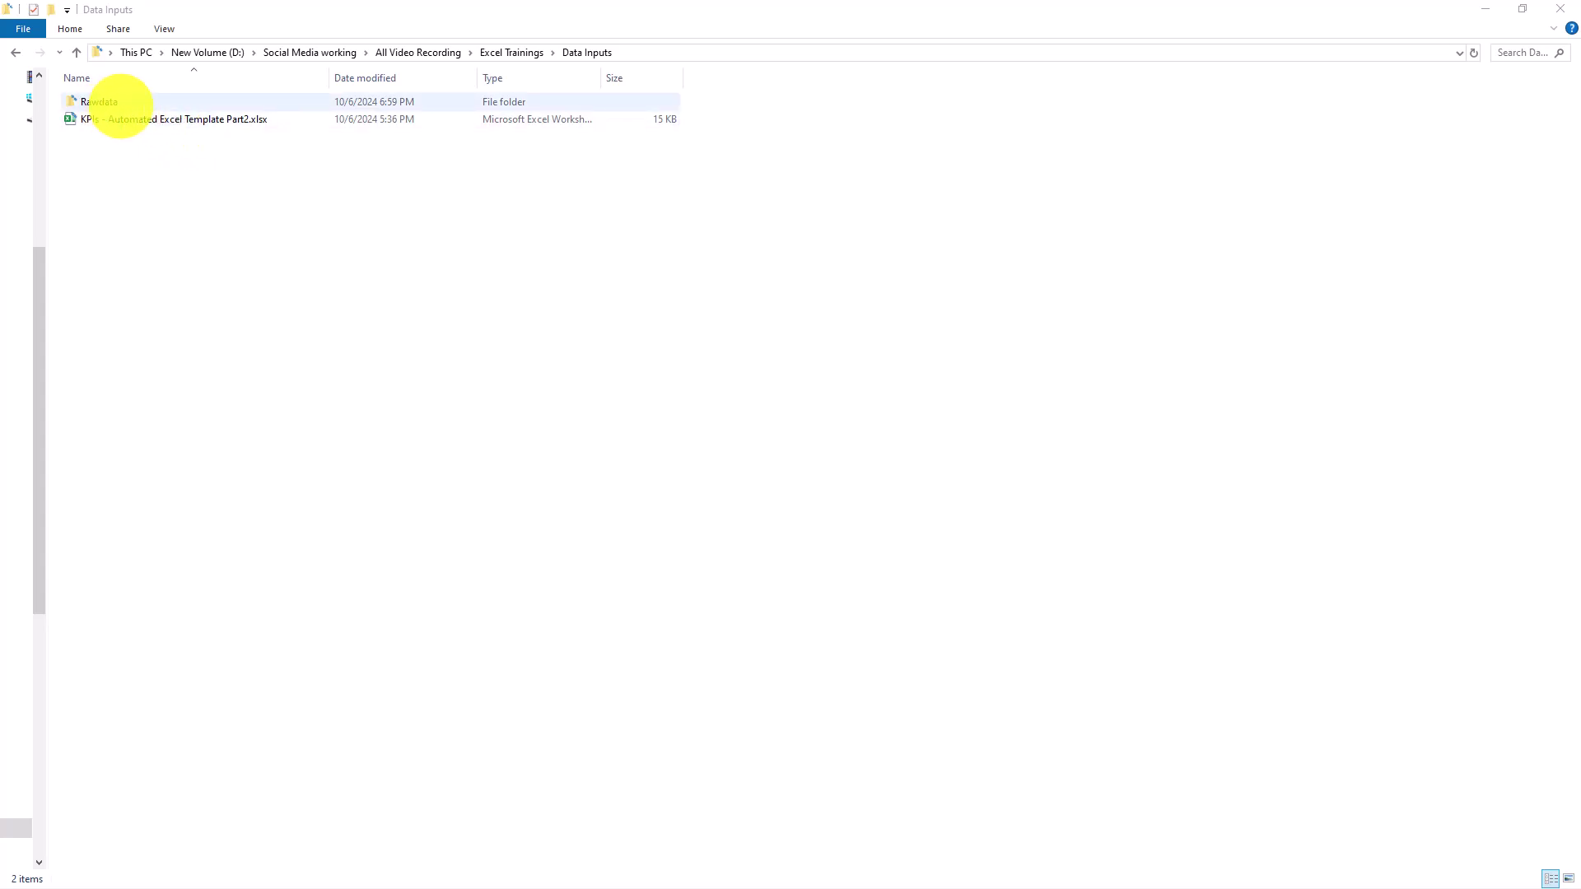
# Step: In File Explorer, paste KPIs - Automated Excel Template Part2.xlsx from the Data Inputs folder into its Rawdata subfolder
pyautogui.doubleClick(120, 103)
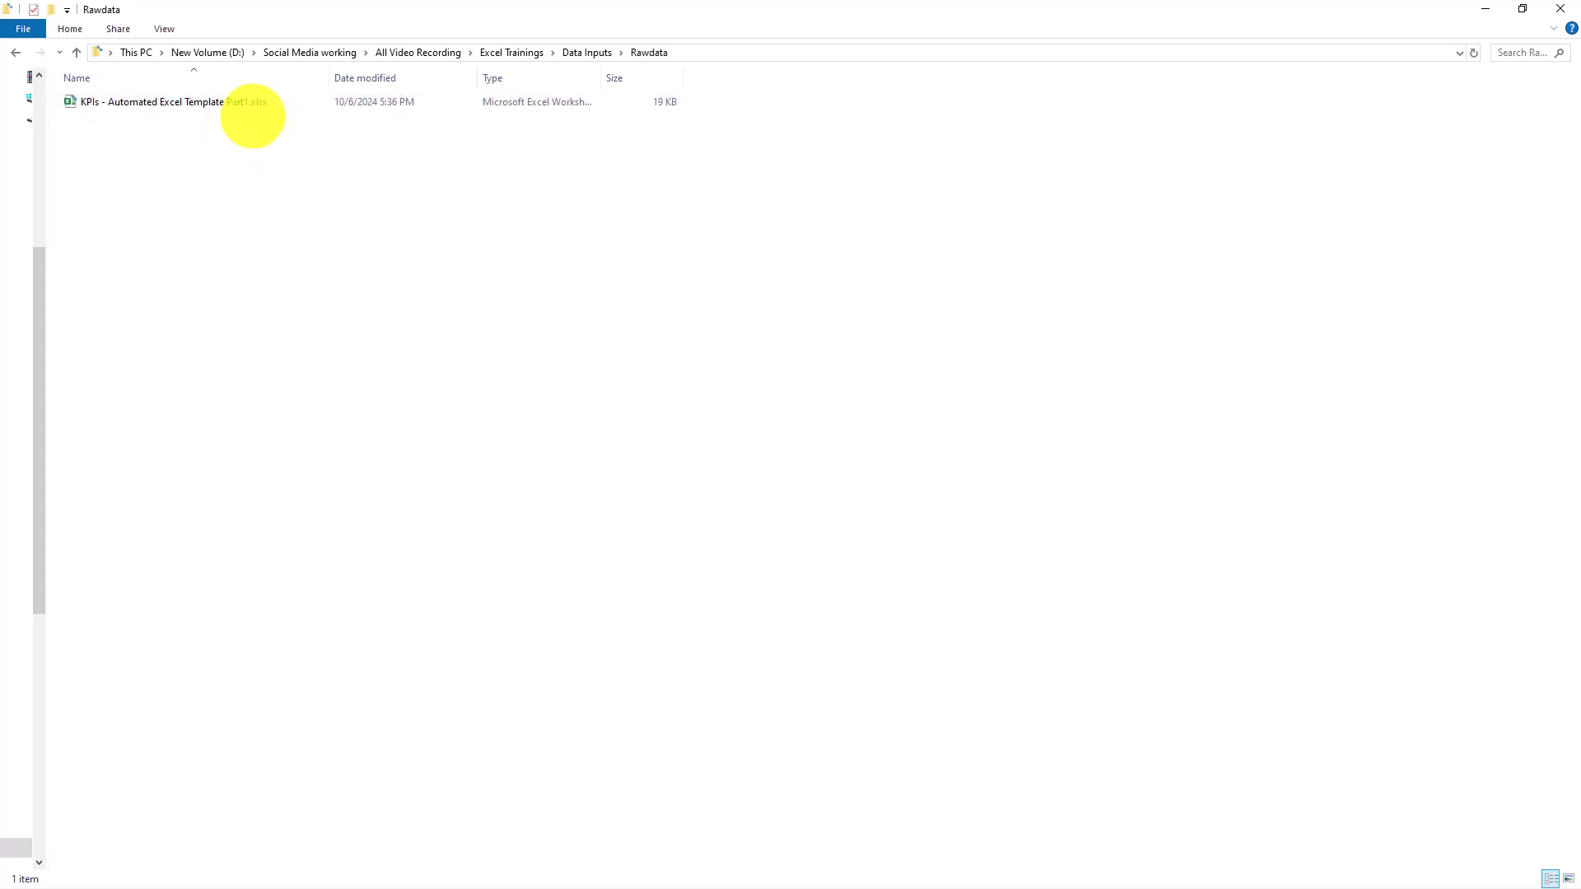
pyautogui.hotkey('alt', 'Left')
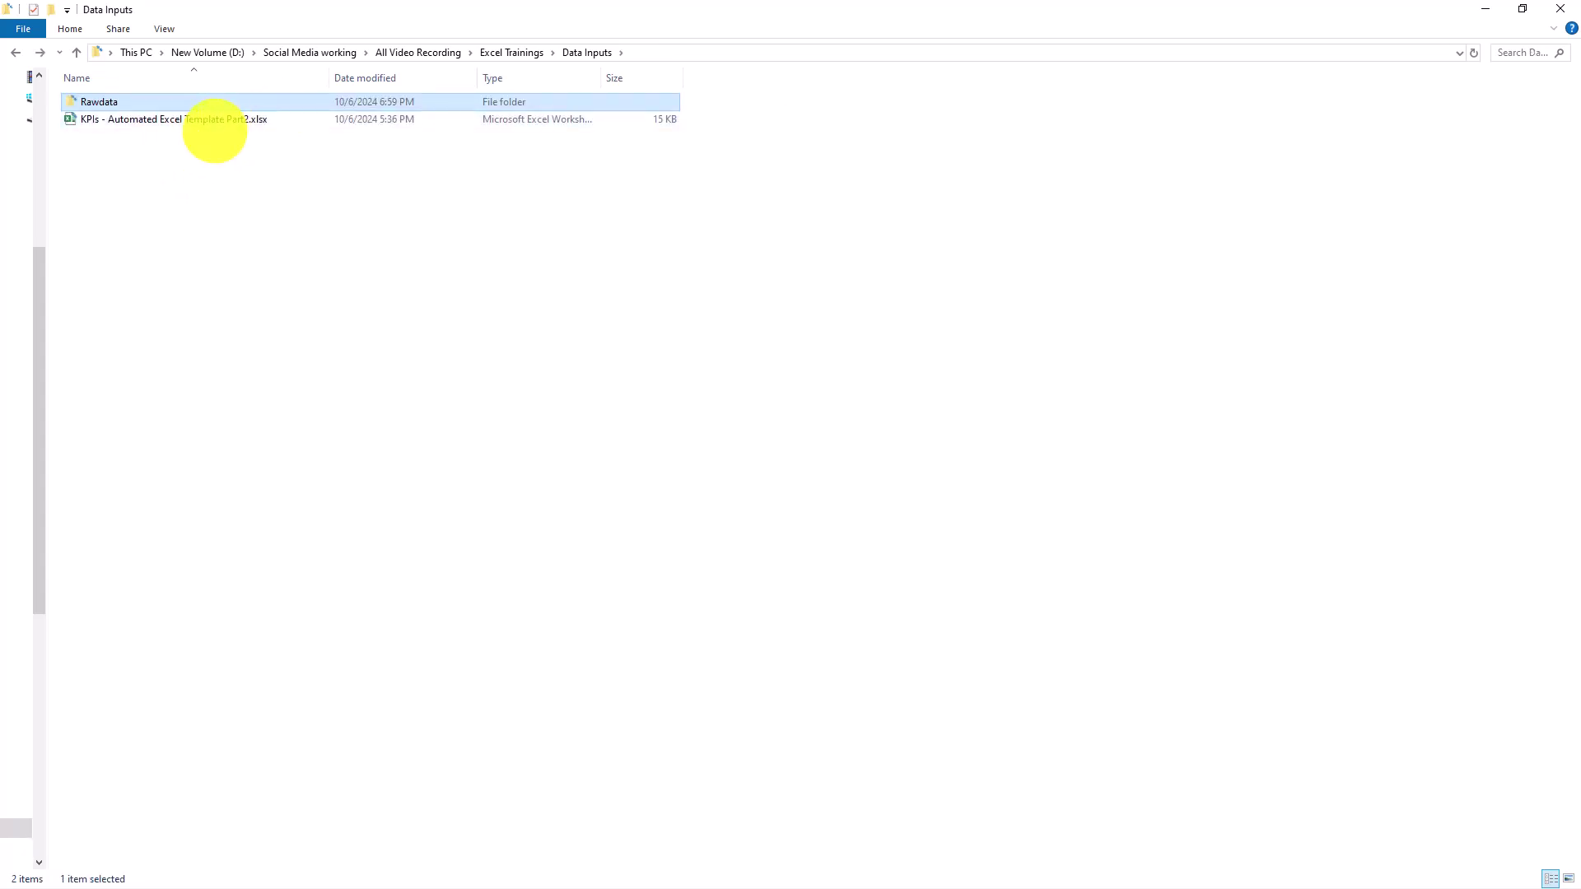
pyautogui.click(213, 121)
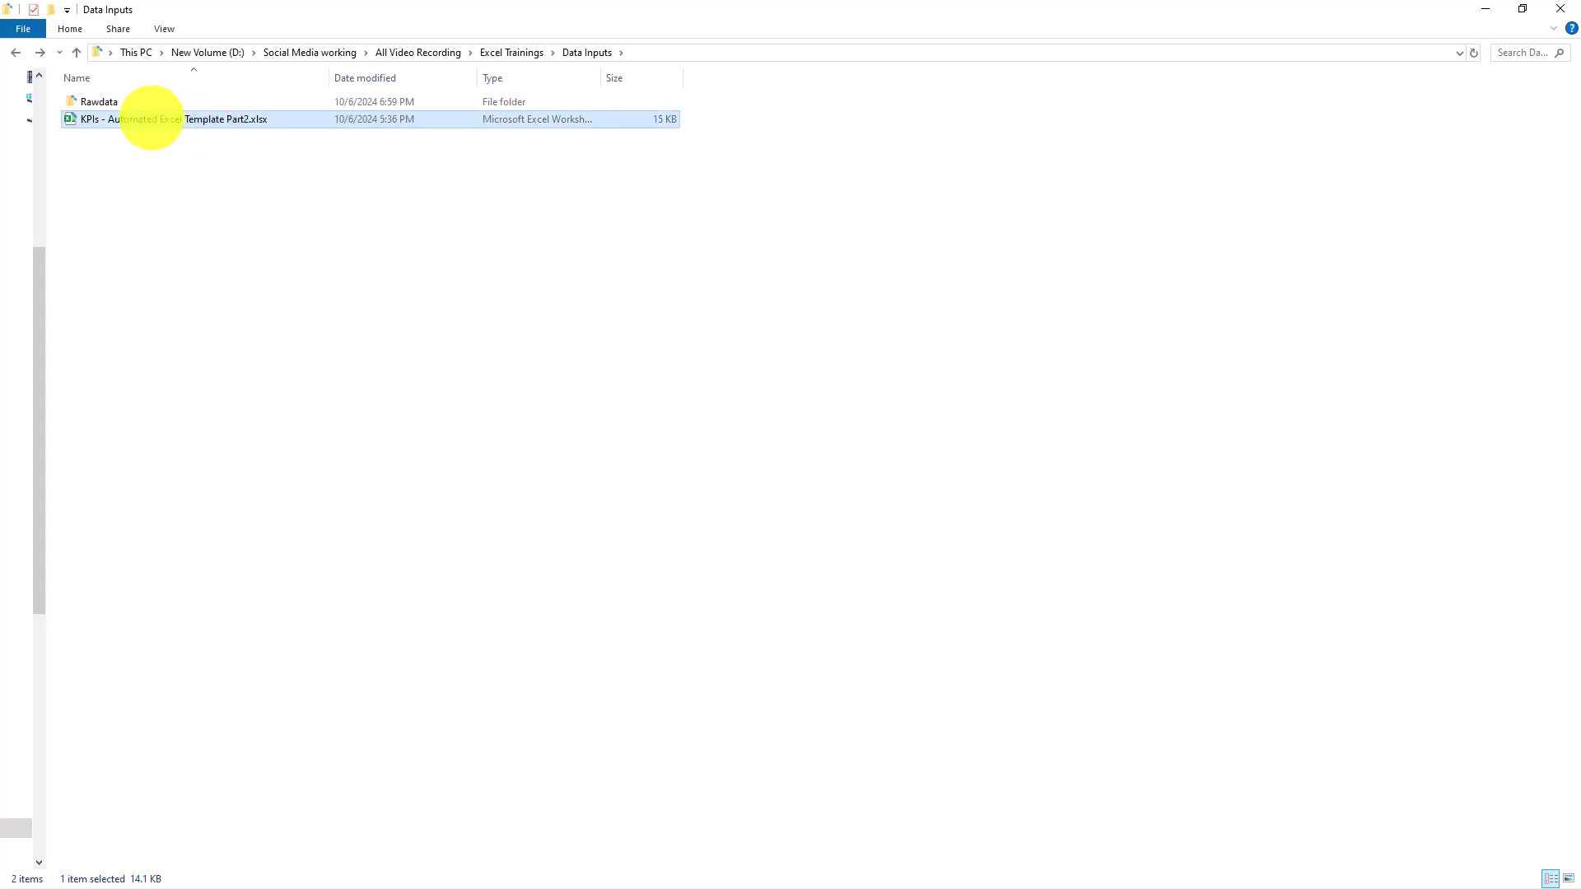
pyautogui.doubleClick(130, 103)
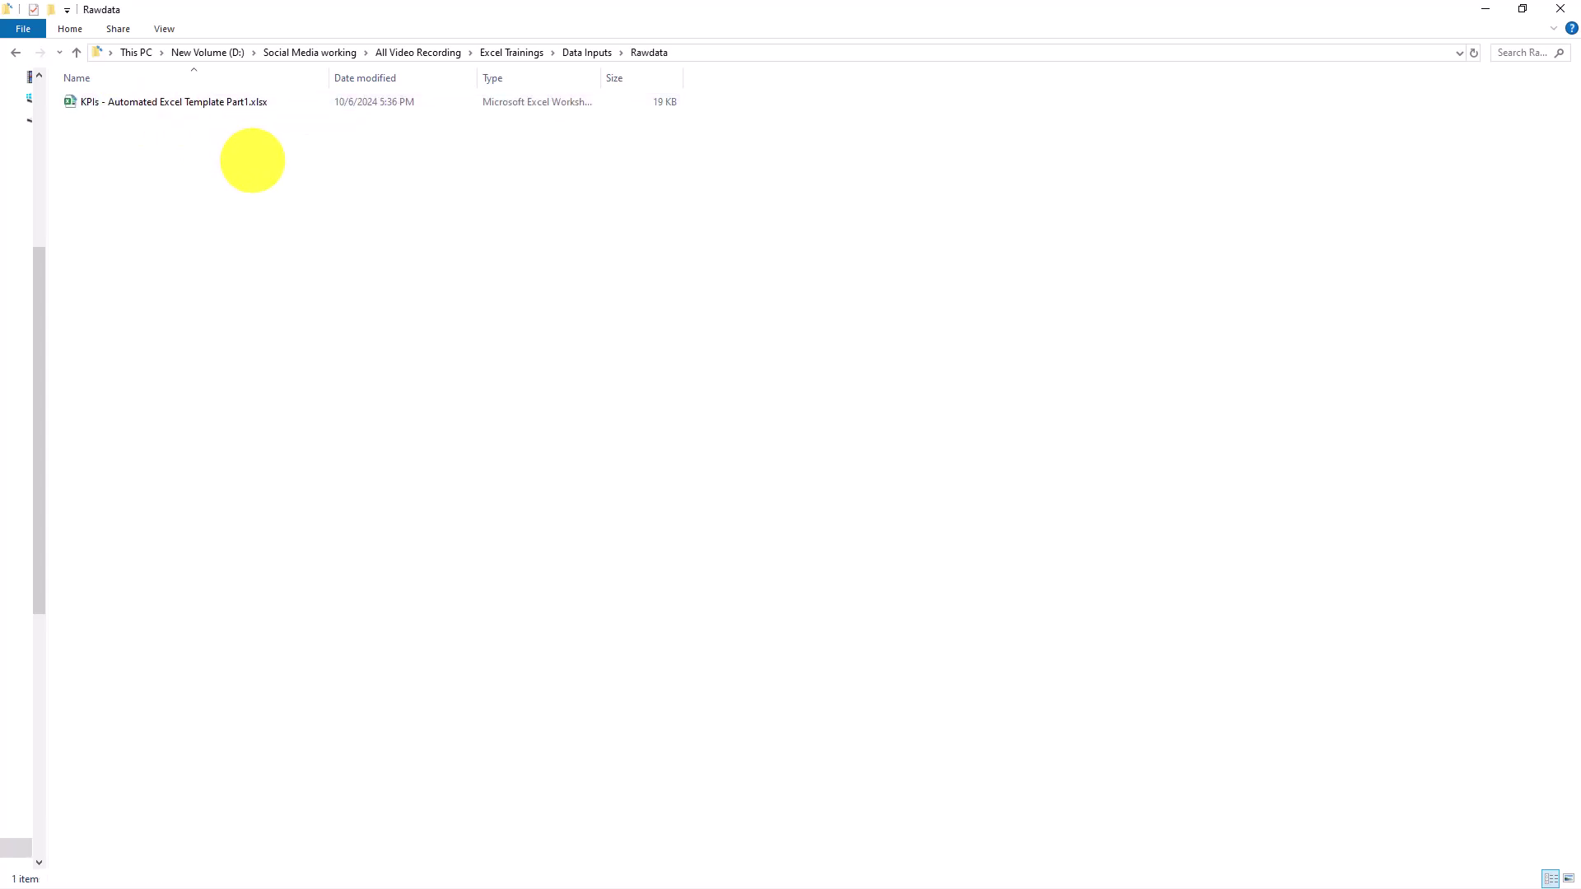
pyautogui.hotkey('ctrl', 'v')
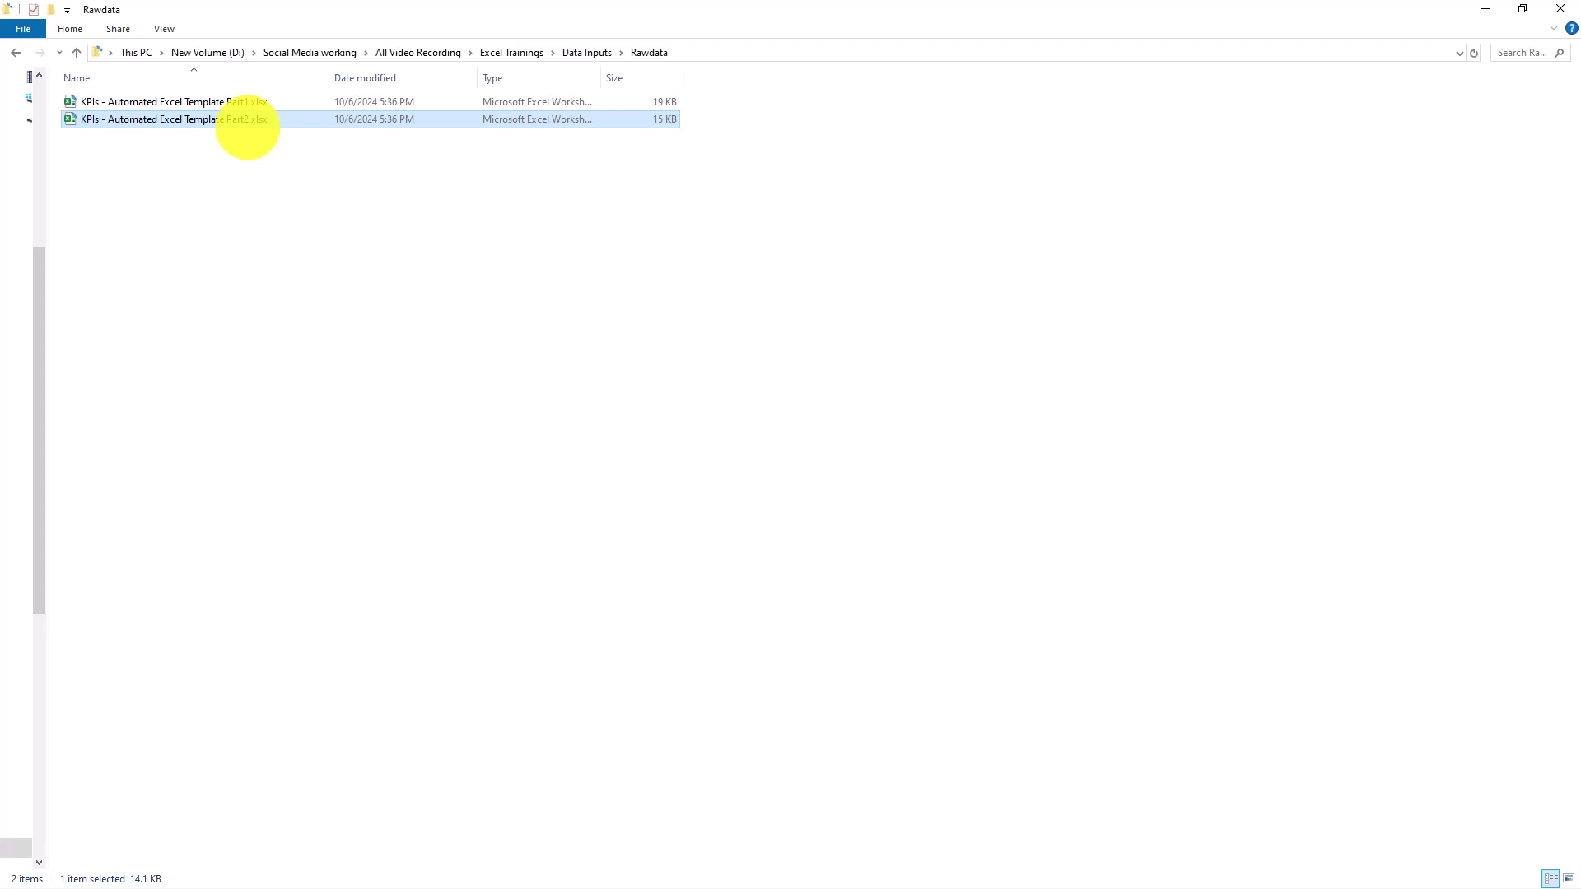
# Step: Open the Part2 workbook from the Rawdata folder, examine the dates it covers, and close it to return to the dashboard
pyautogui.doubleClick(247, 121)
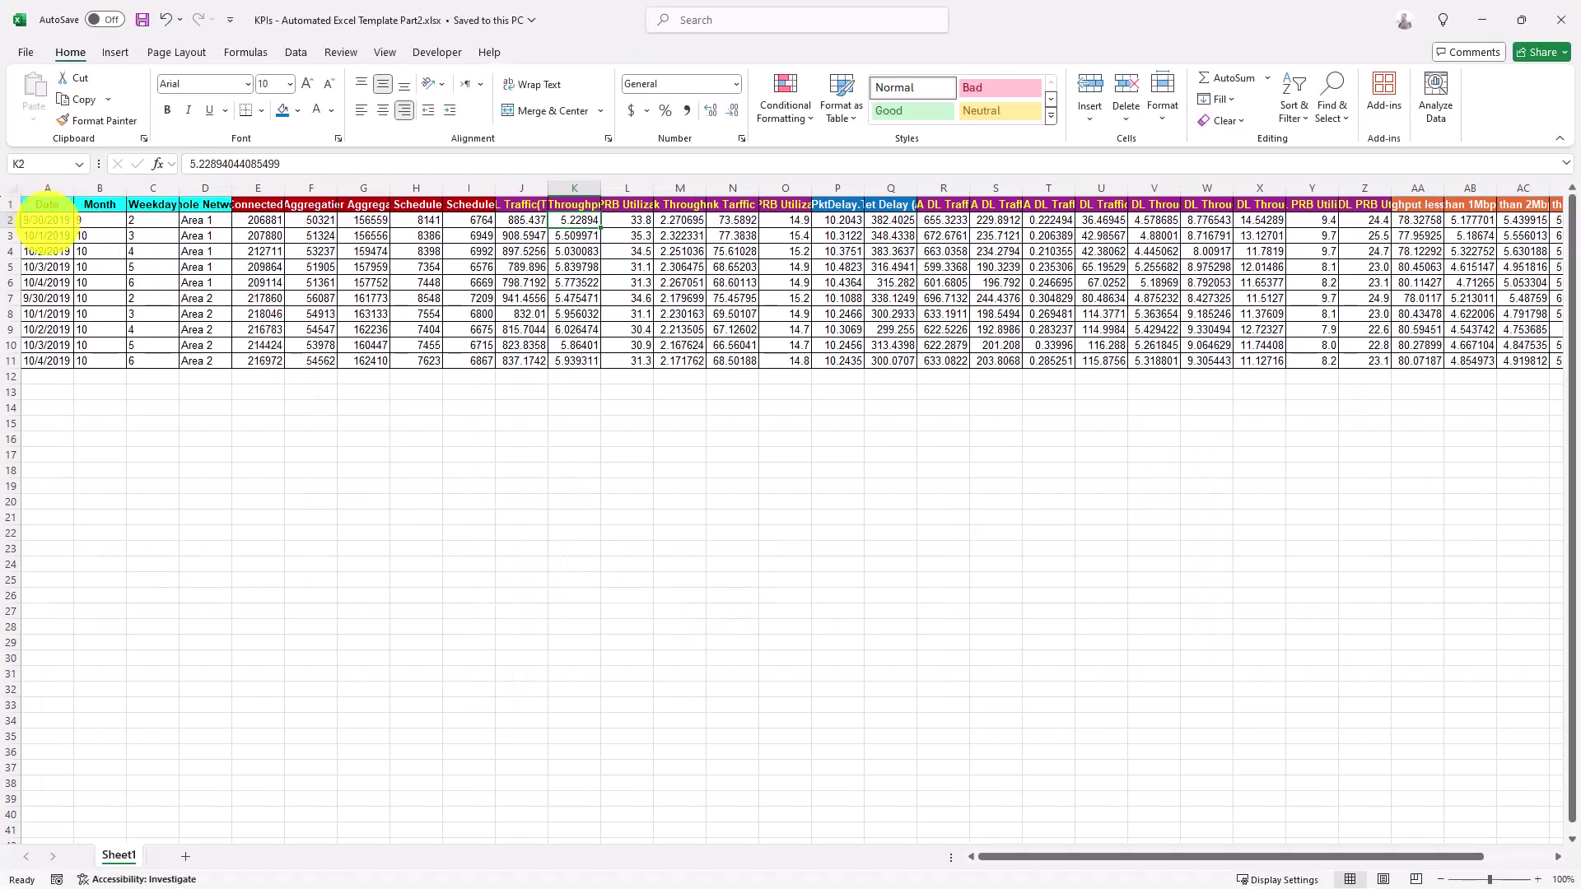
pyautogui.click(52, 376)
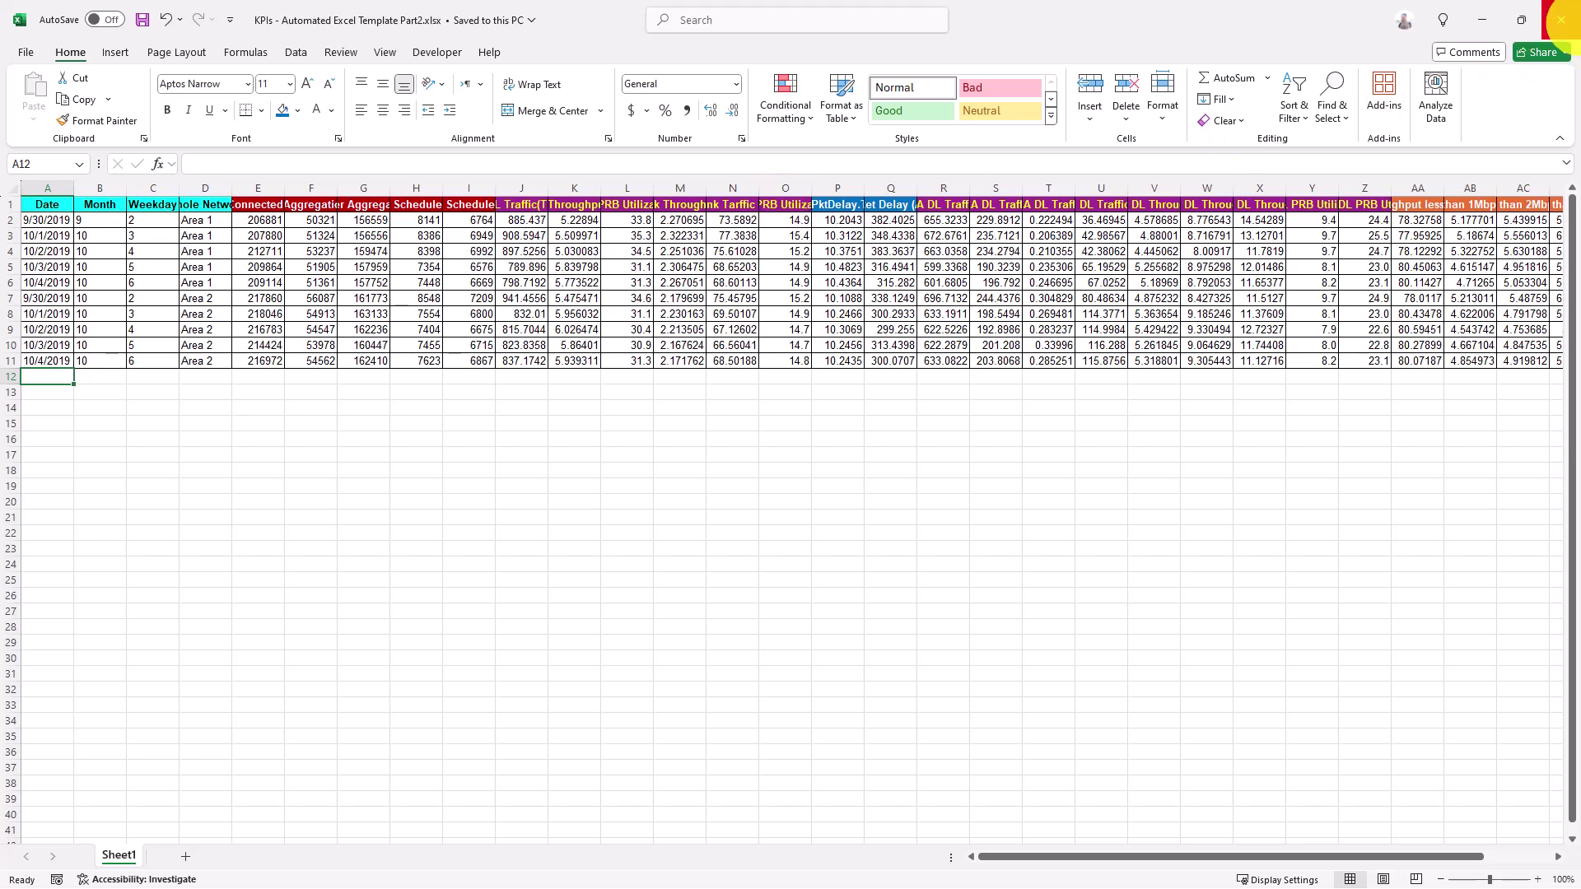
pyautogui.click(1560, 20)
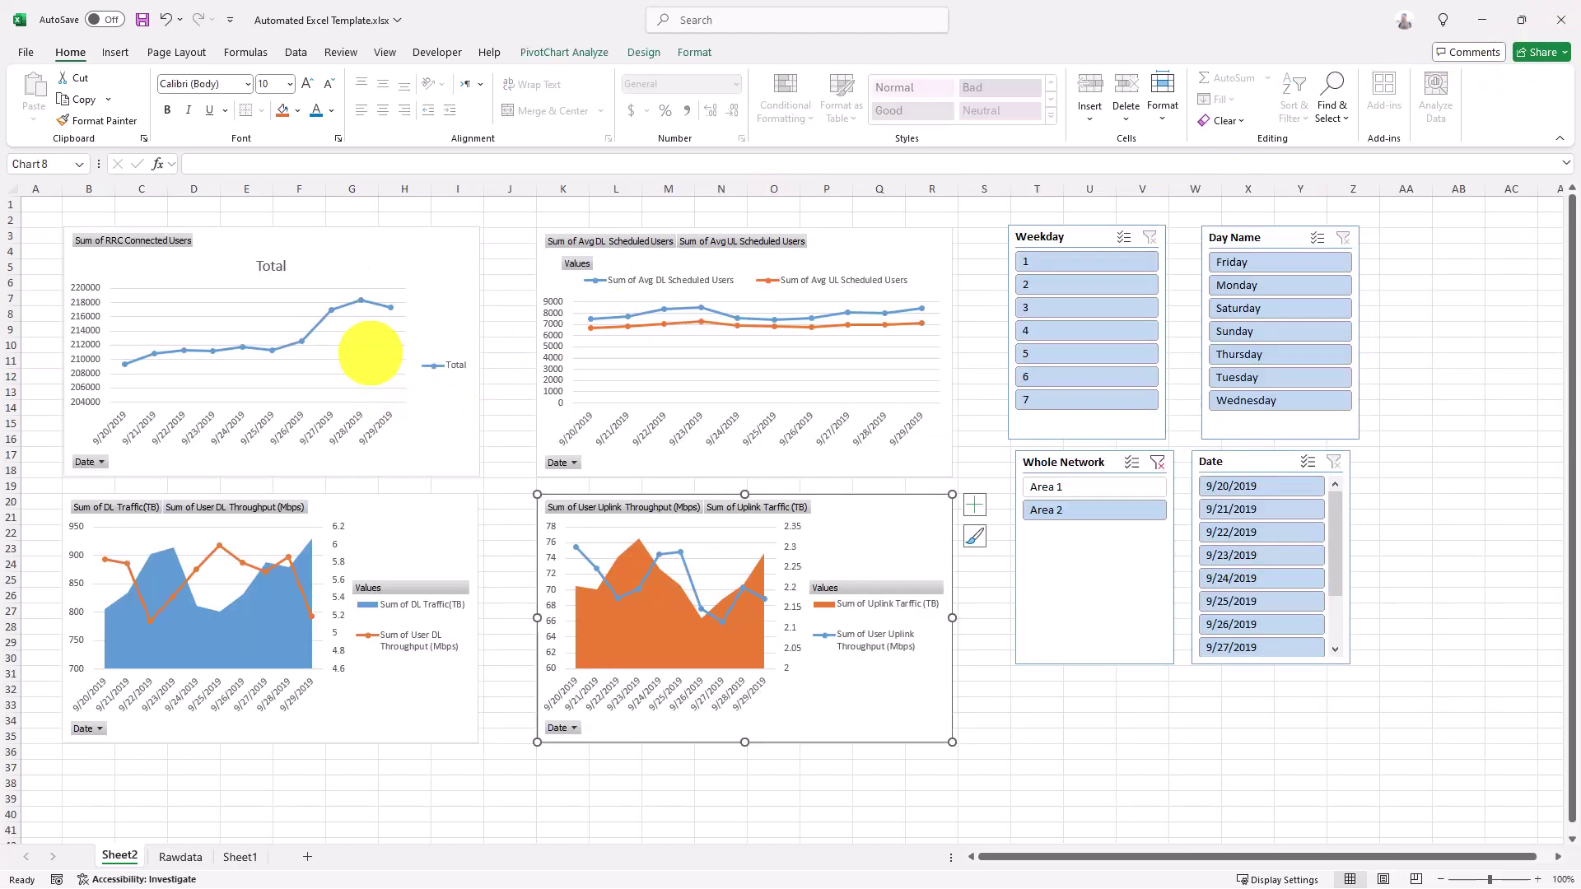
pyautogui.moveTo(393, 309)
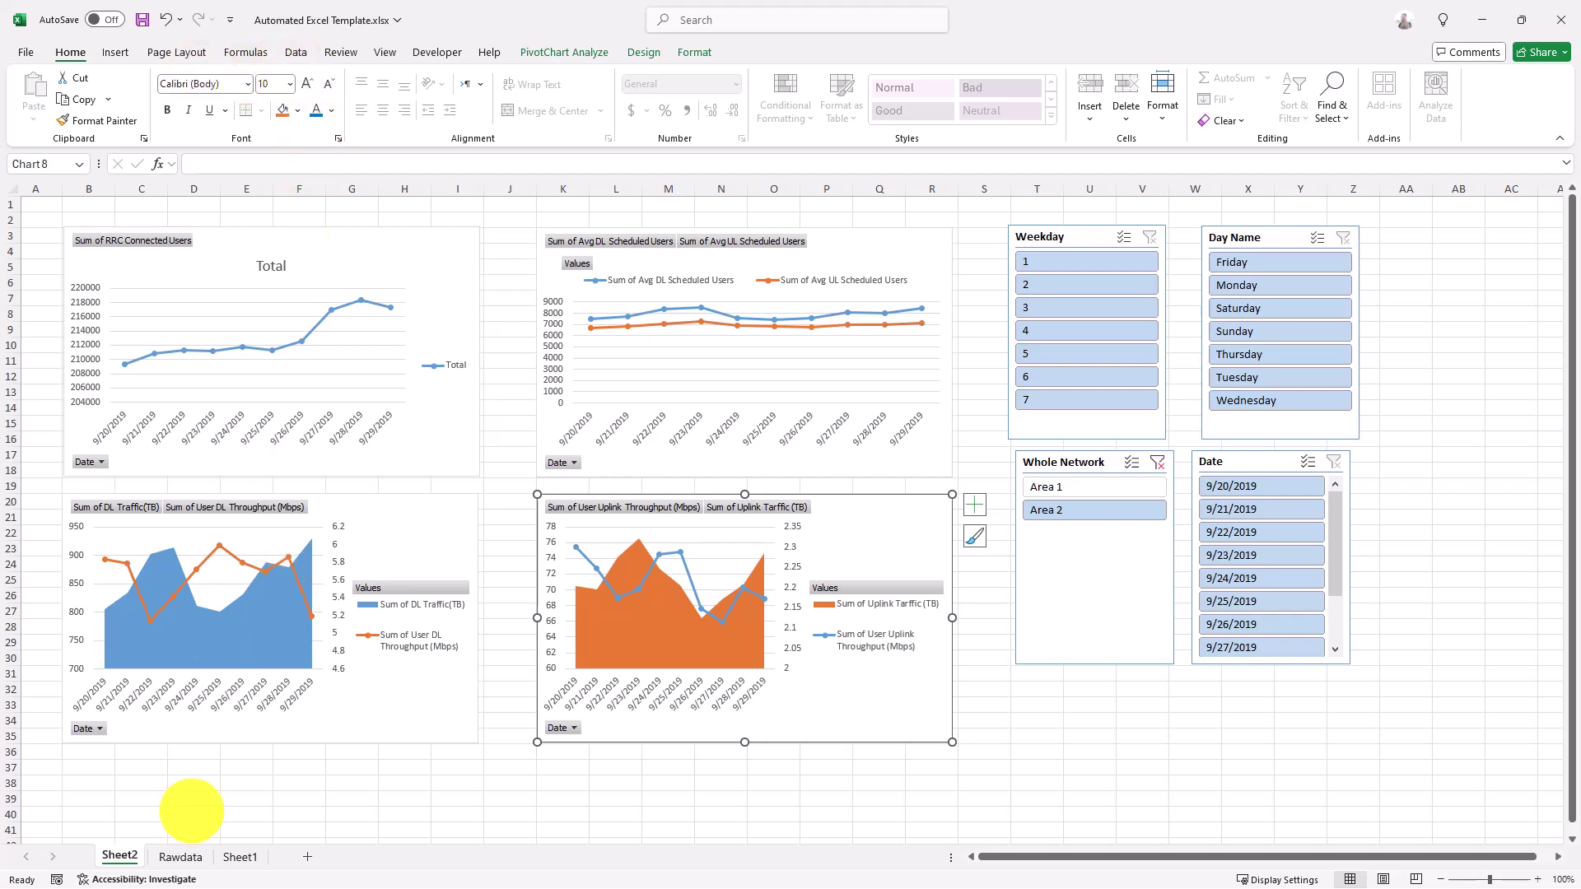
# Step: Edit the Rawdata query, refresh the preview at its Source step, and check the combined rows at Inserted Day Name before returning to the worksheet
pyautogui.click(180, 856)
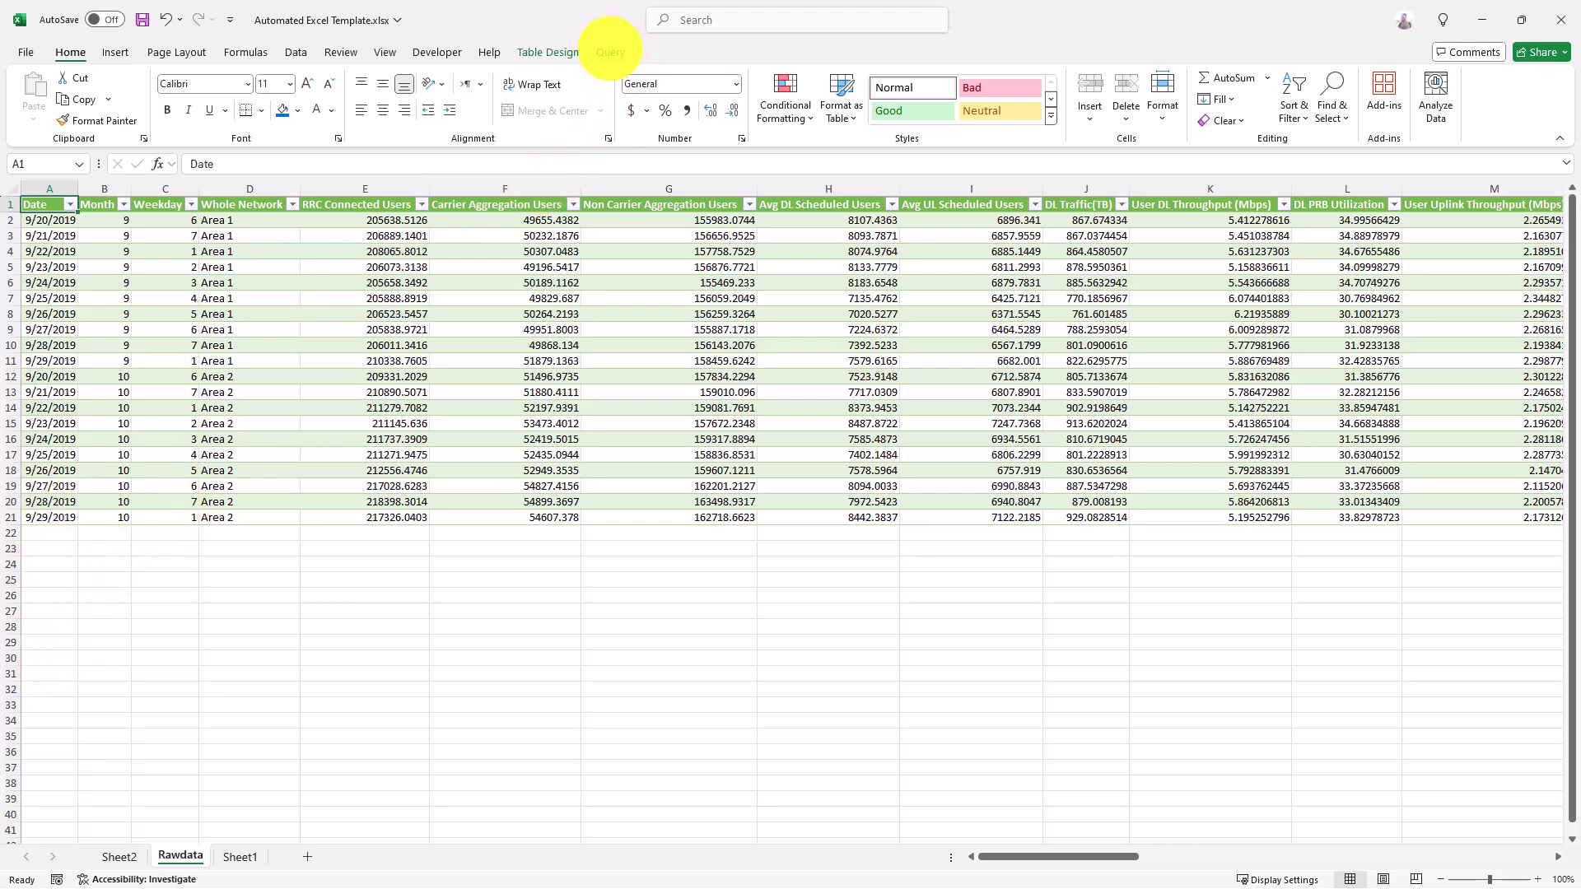
pyautogui.click(610, 52)
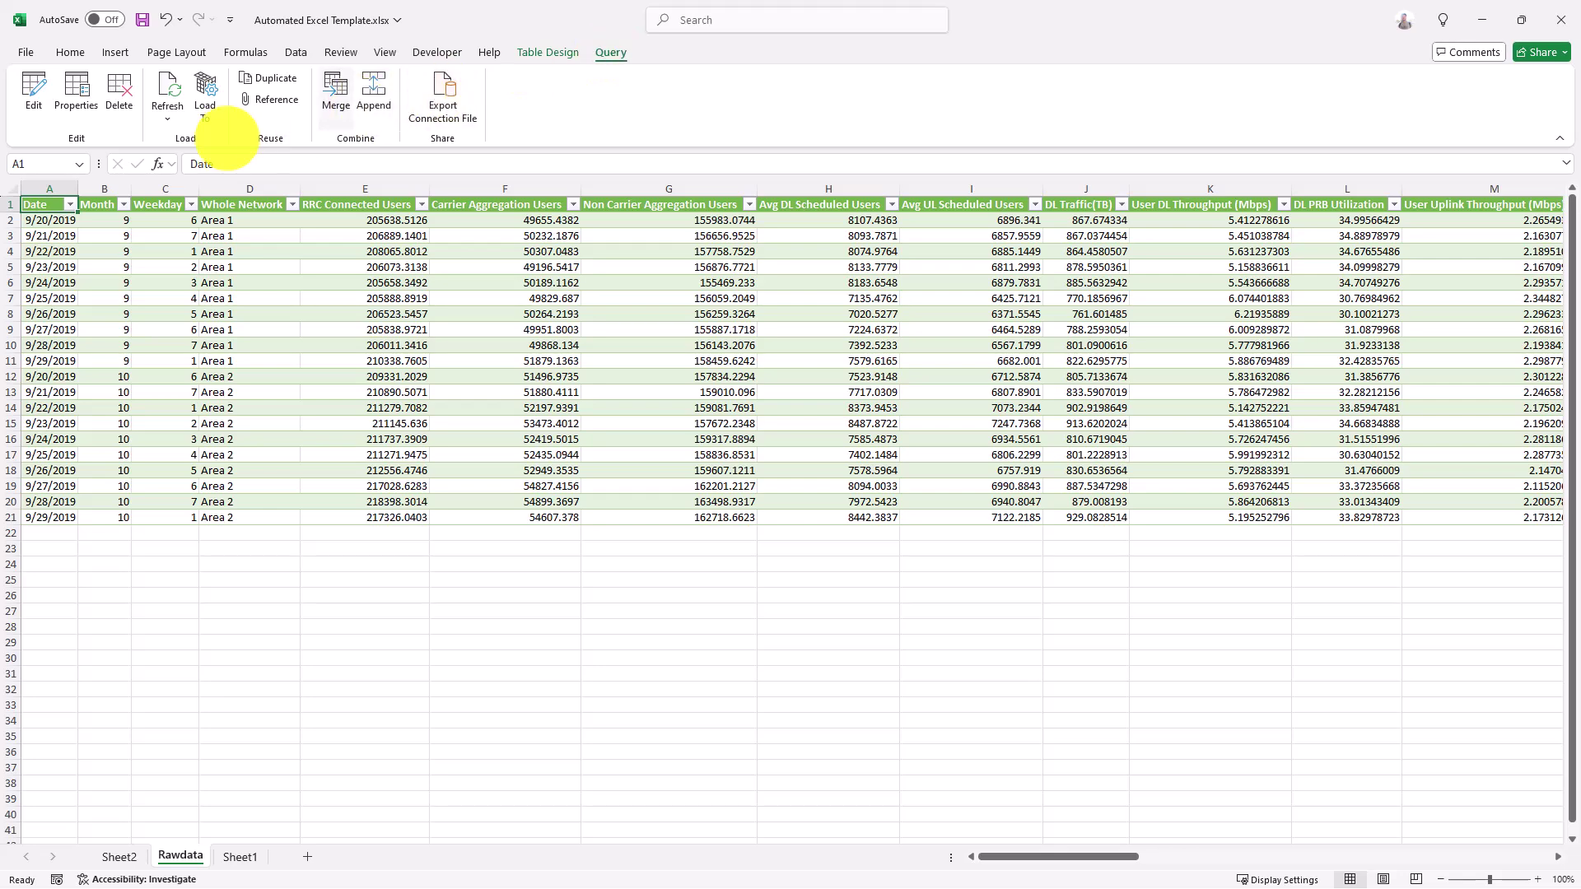
pyautogui.click(36, 95)
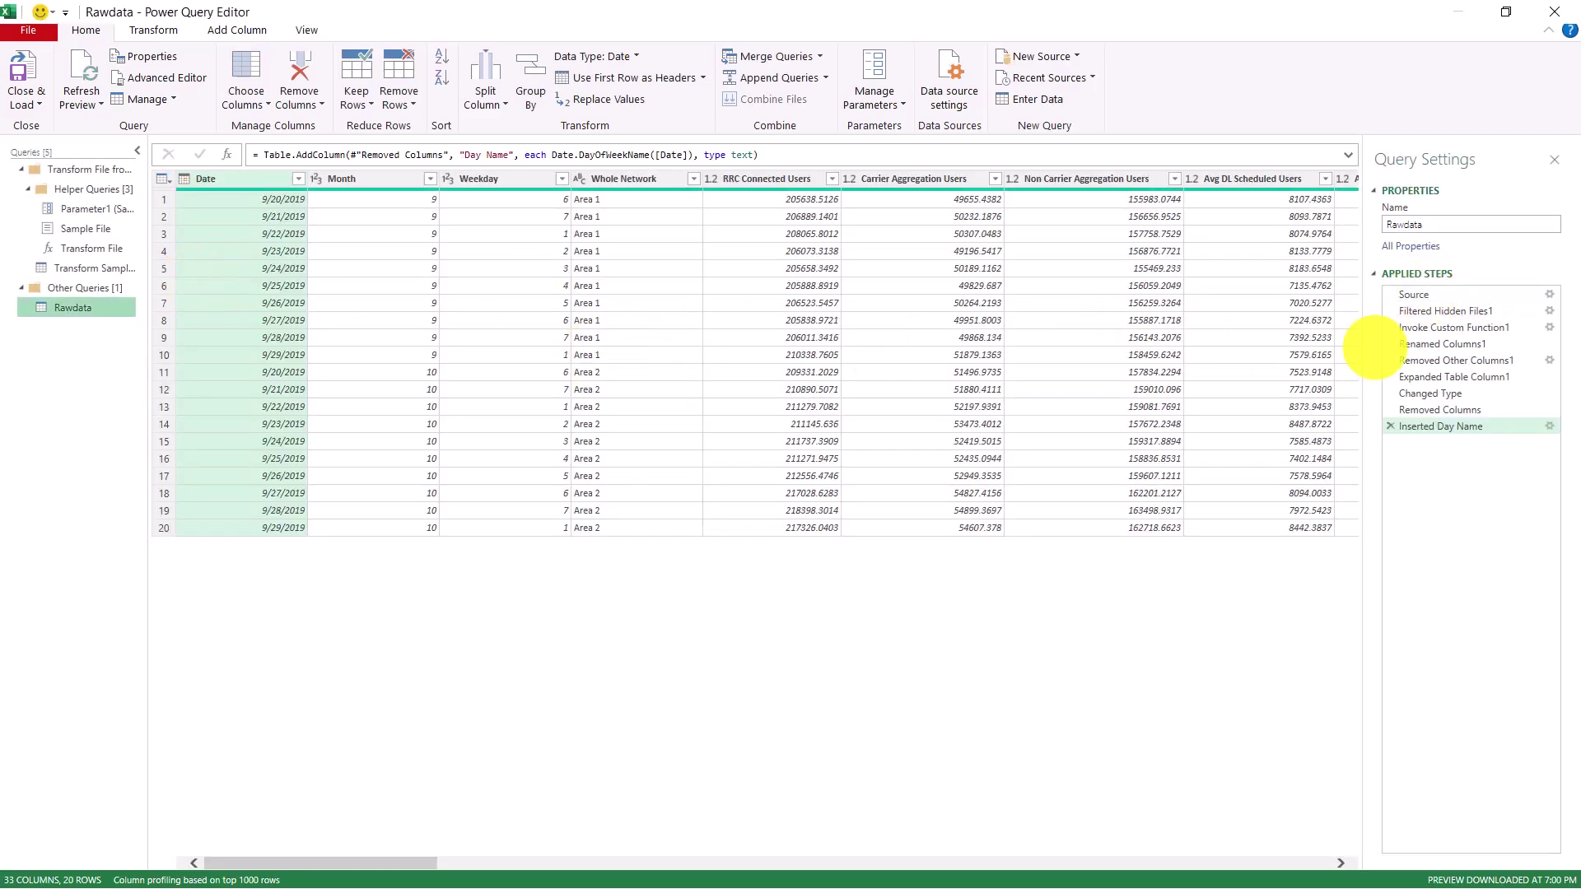
pyautogui.click(1459, 295)
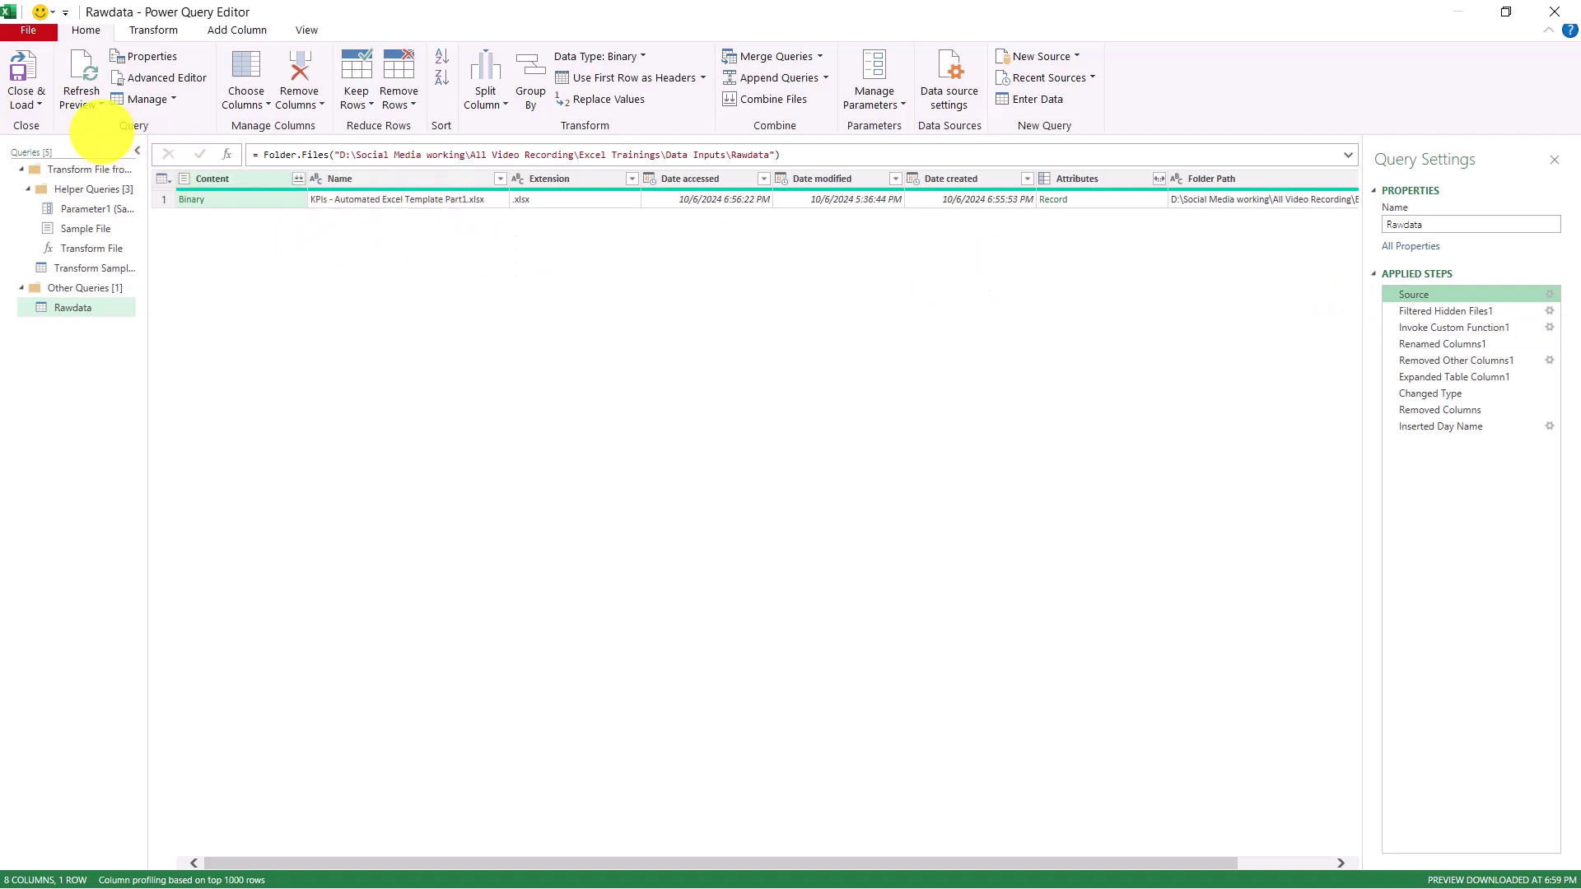
pyautogui.click(89, 102)
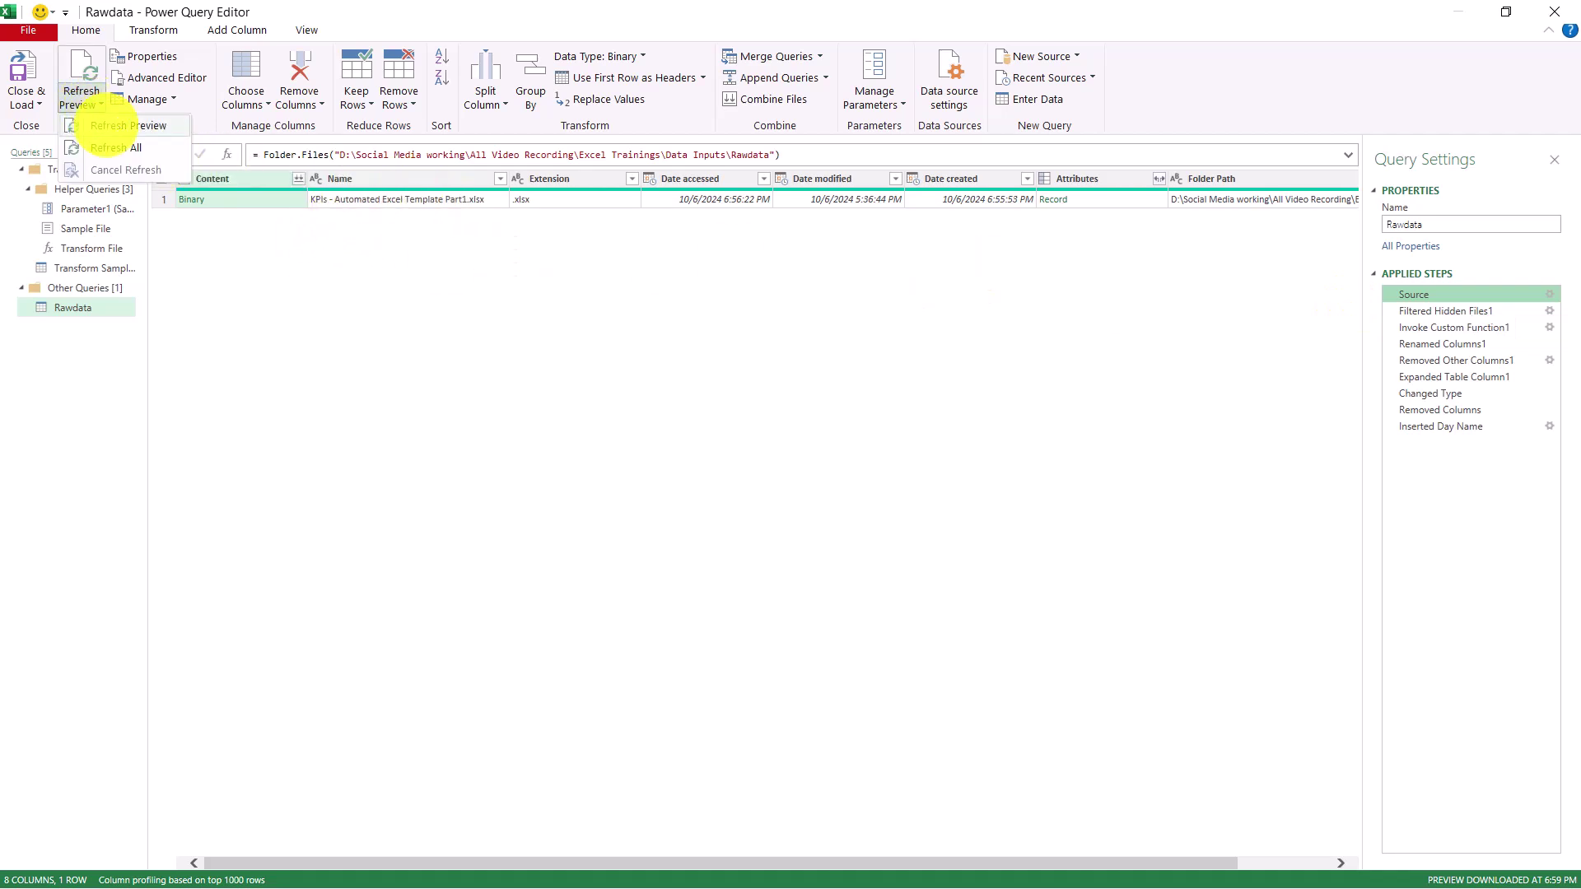
pyautogui.click(123, 125)
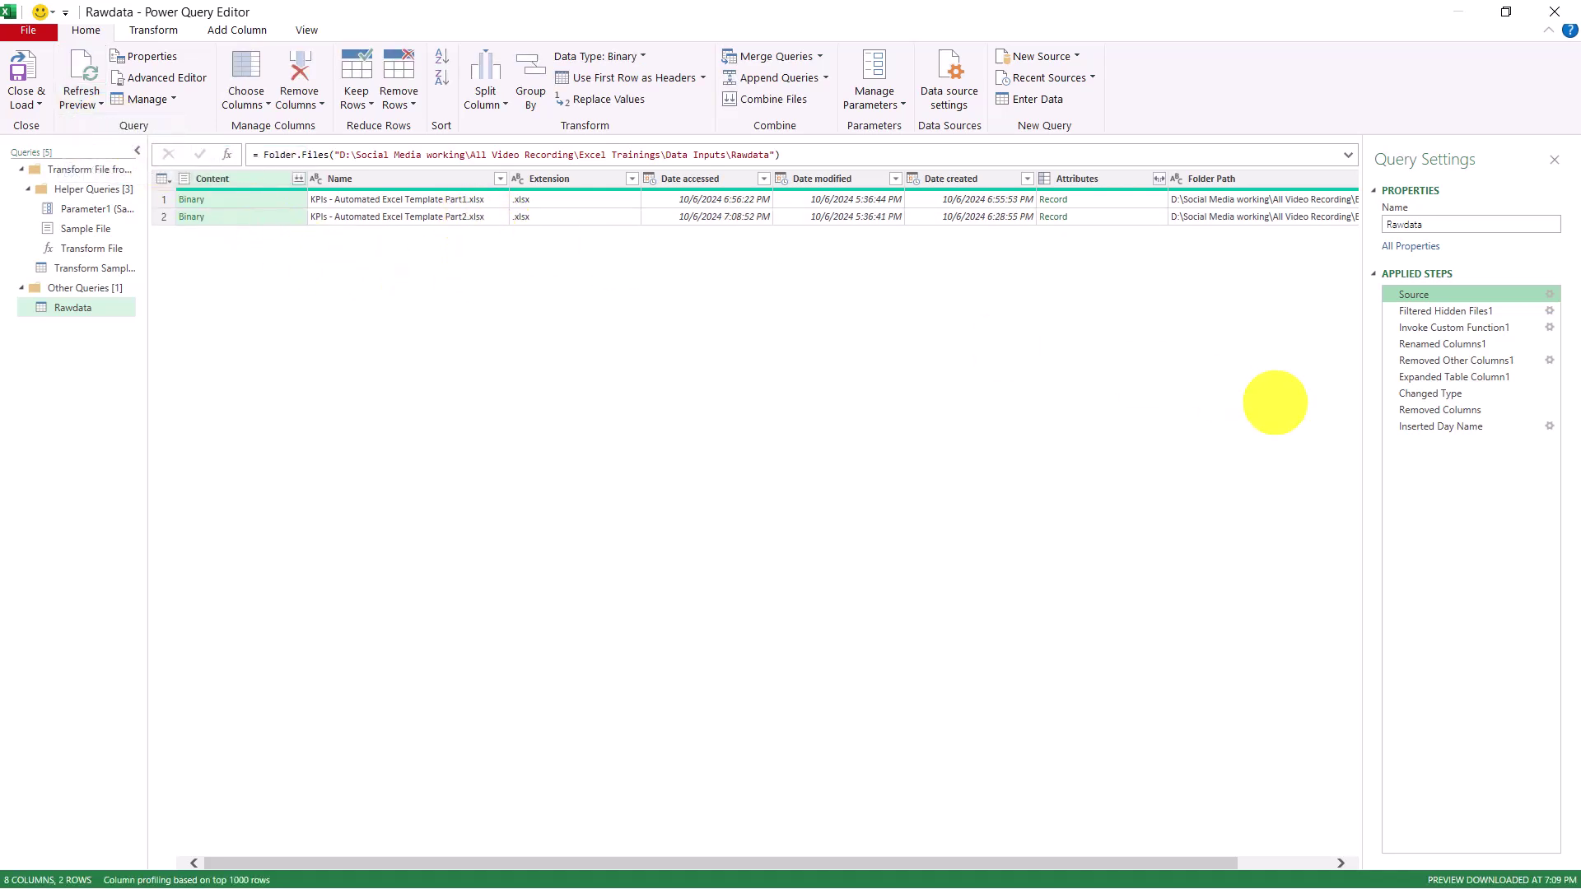
pyautogui.click(1468, 429)
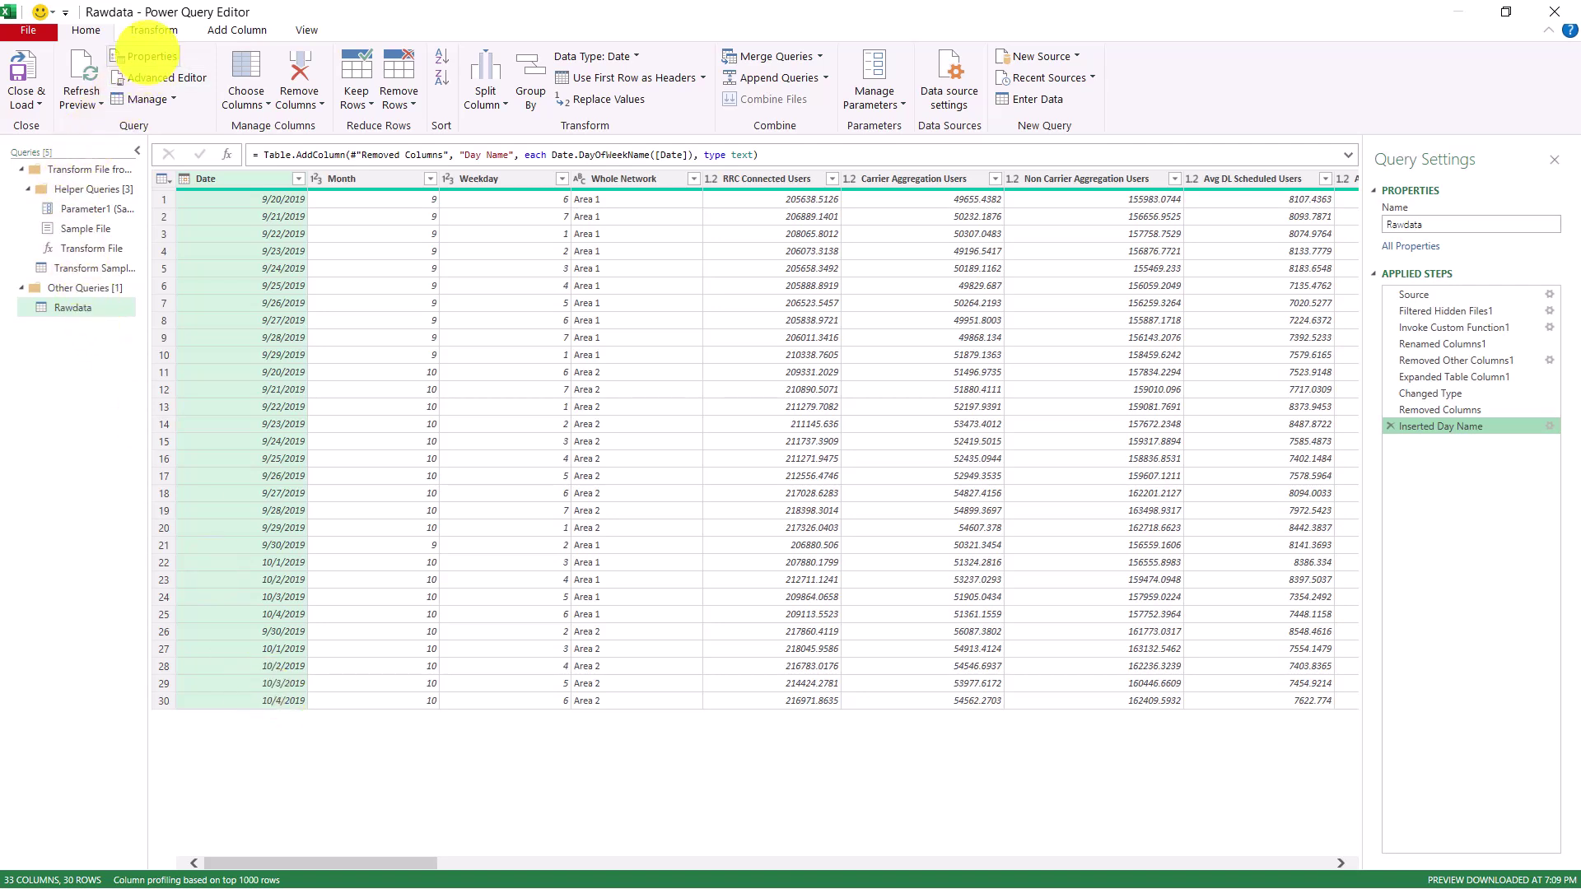
pyautogui.click(58, 125)
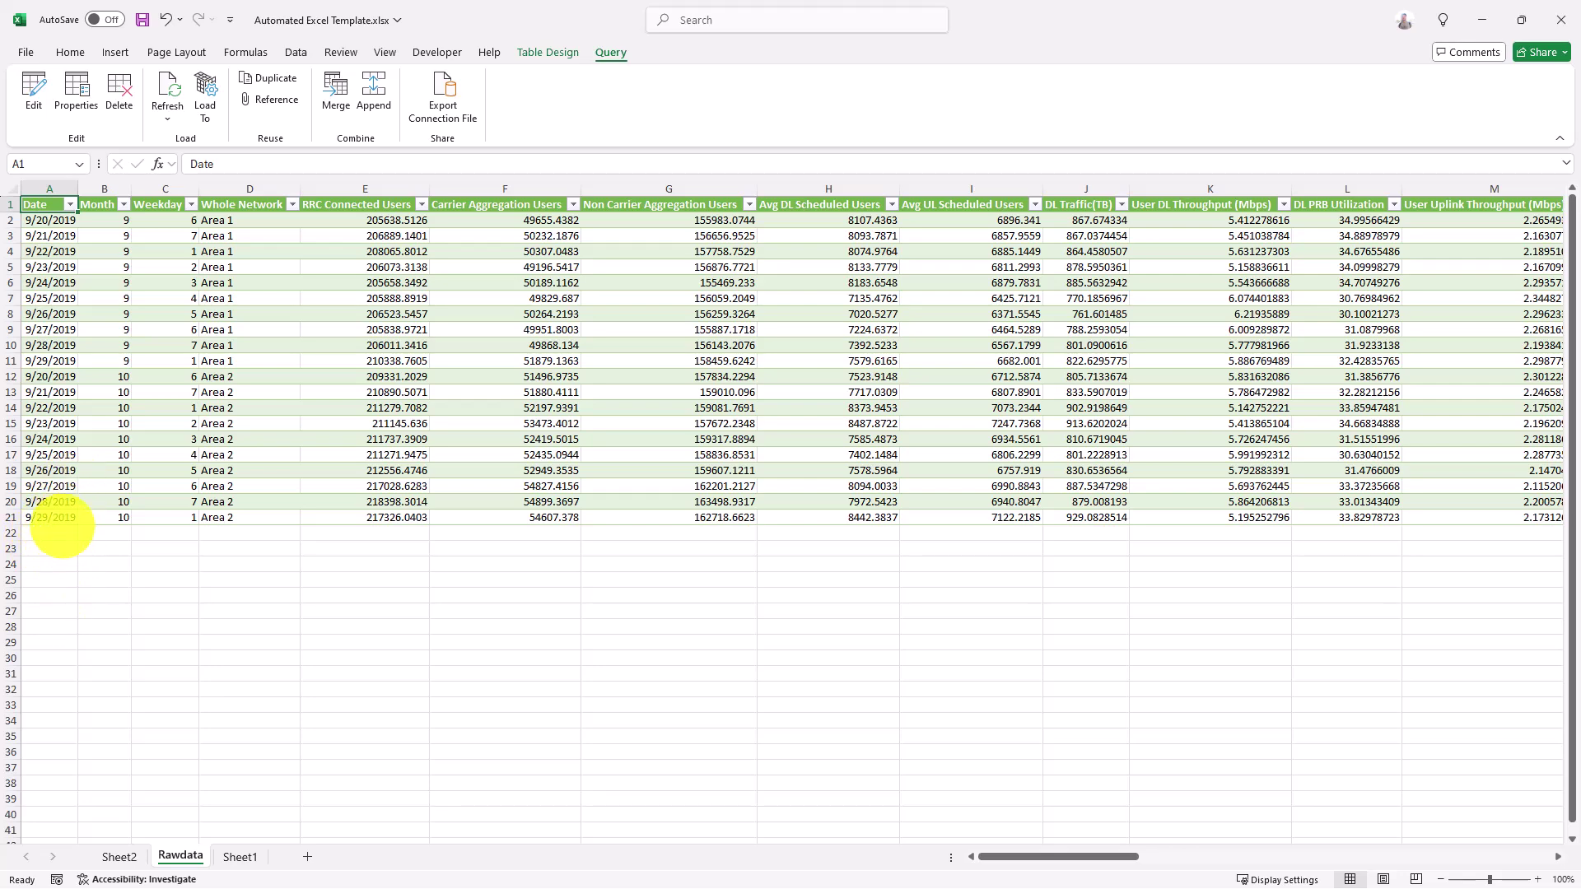
# Step: Refresh the Rawdata query table on the worksheet so it loads the rows from both folder files
pyautogui.click(50, 501)
pyautogui.click(167, 117)
pyautogui.click(195, 142)
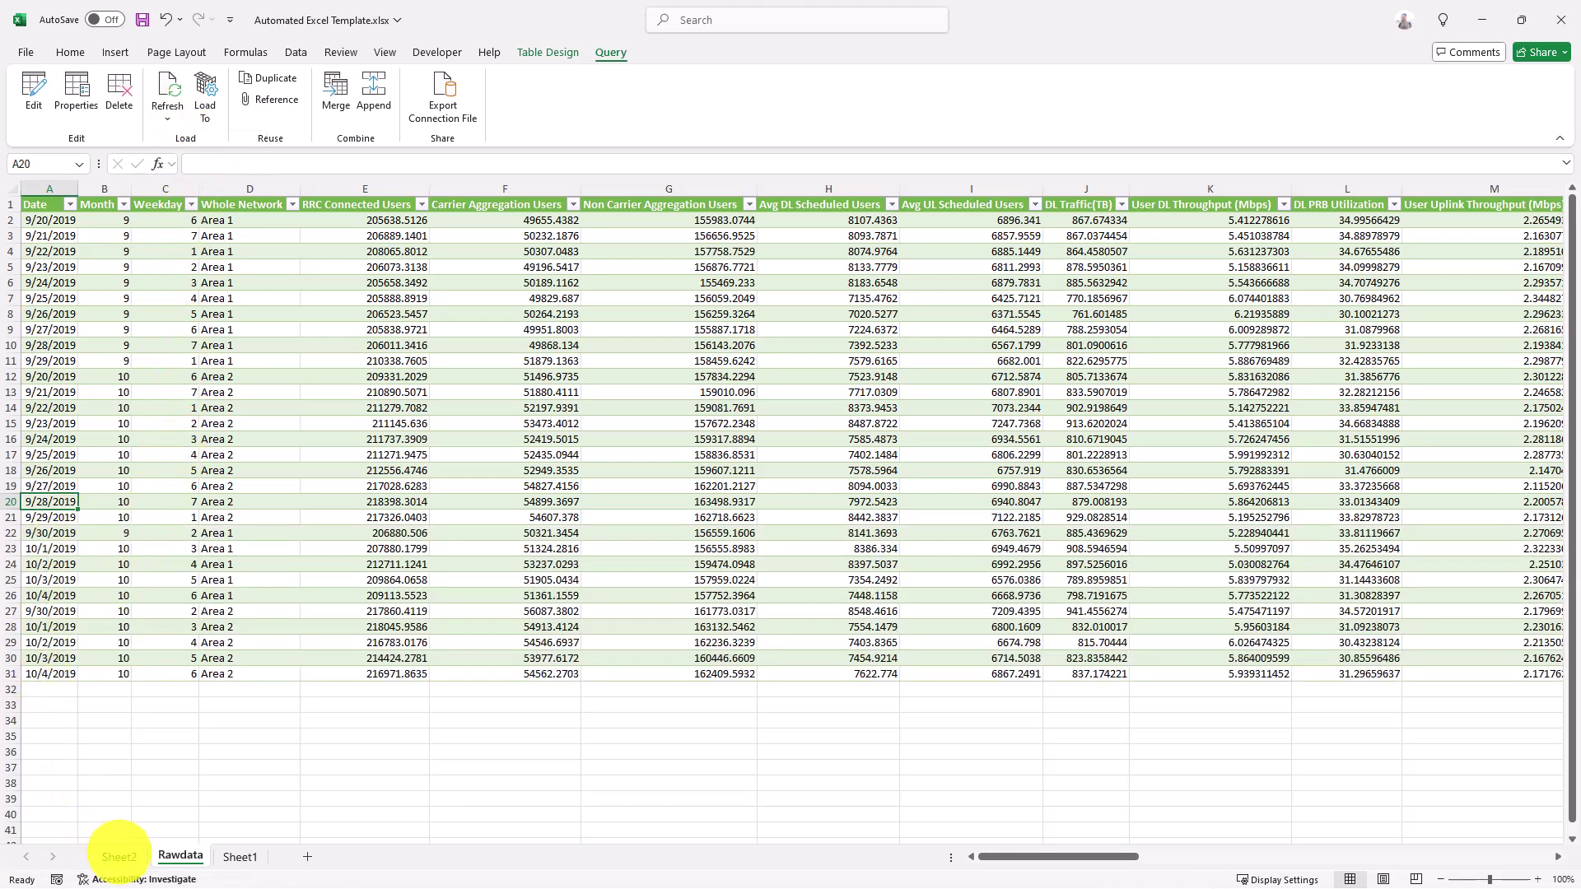
# Step: On Sheet2, refresh all data connections and PivotCharts from the RRC Connected Users chart
pyautogui.click(119, 857)
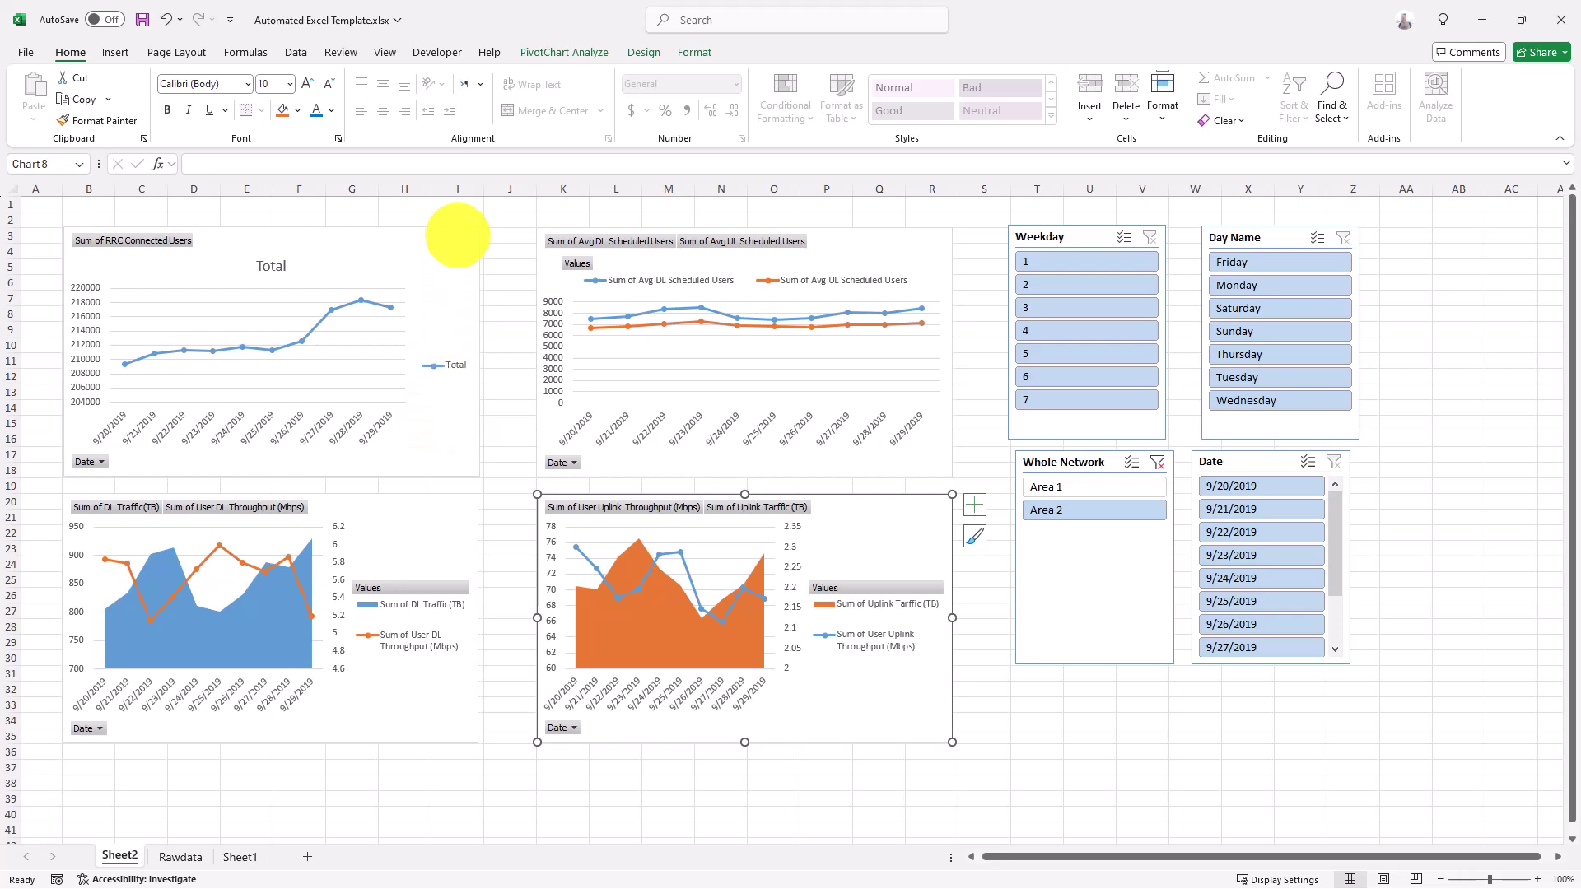
pyautogui.click(452, 237)
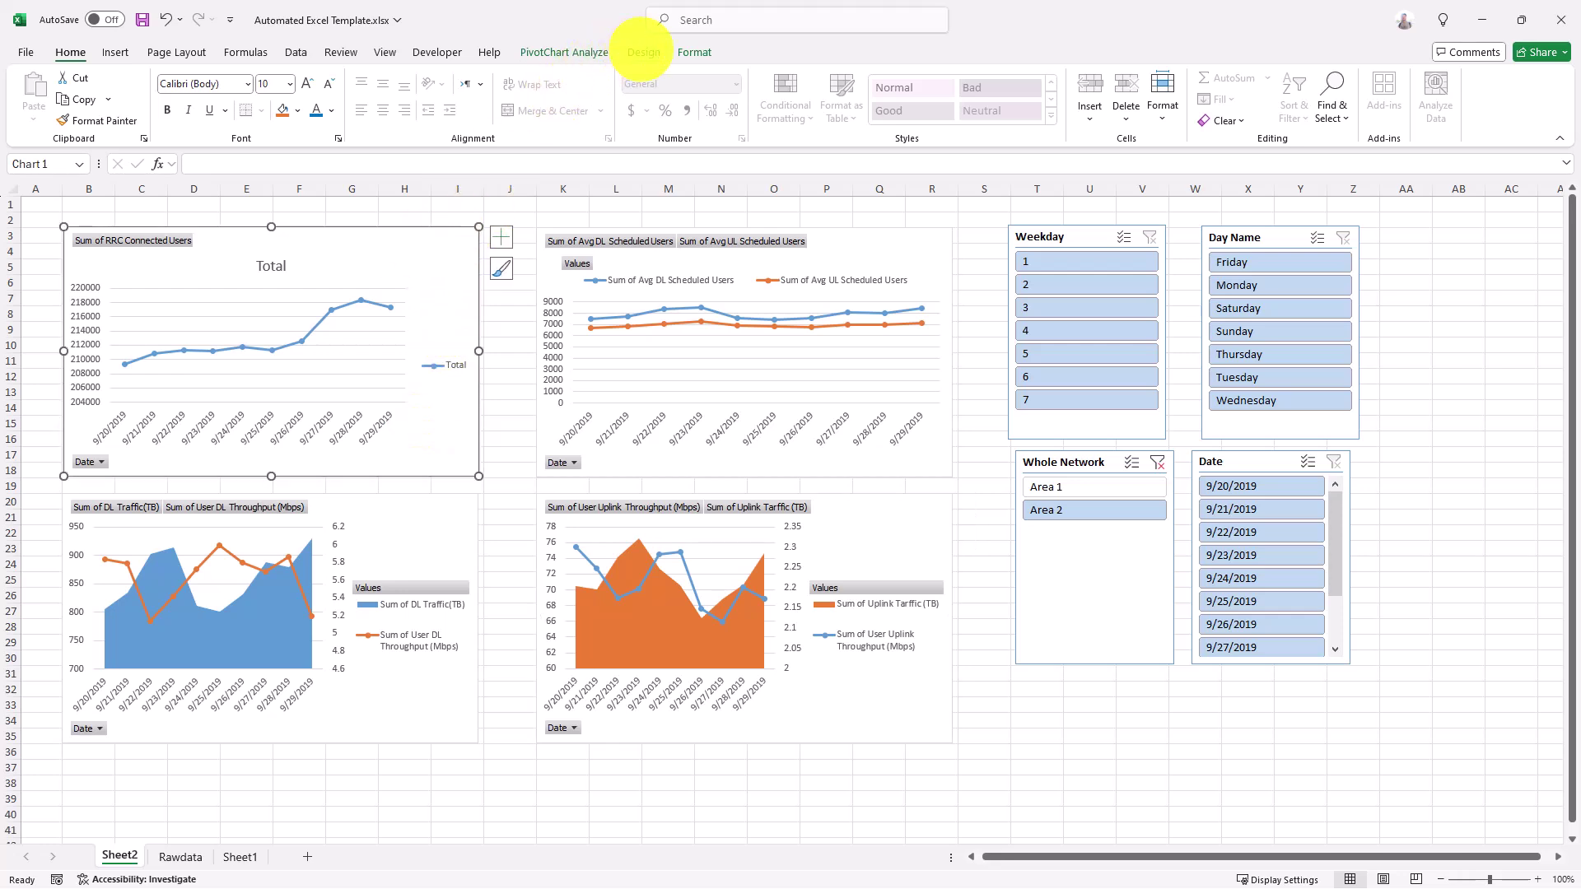
pyautogui.click(644, 52)
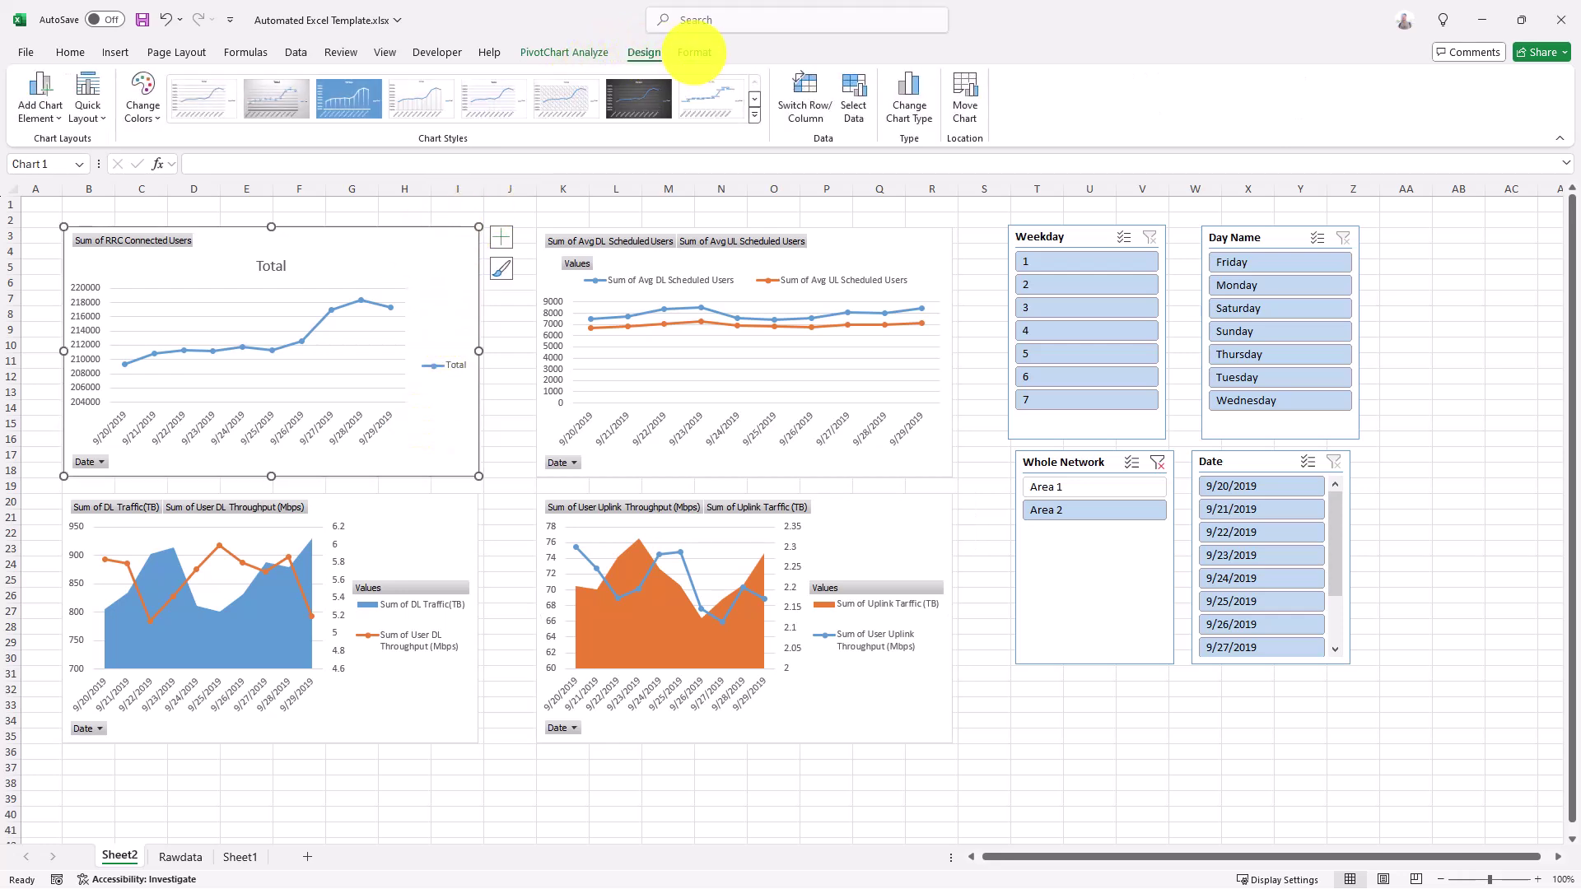
pyautogui.click(694, 51)
pyautogui.click(564, 52)
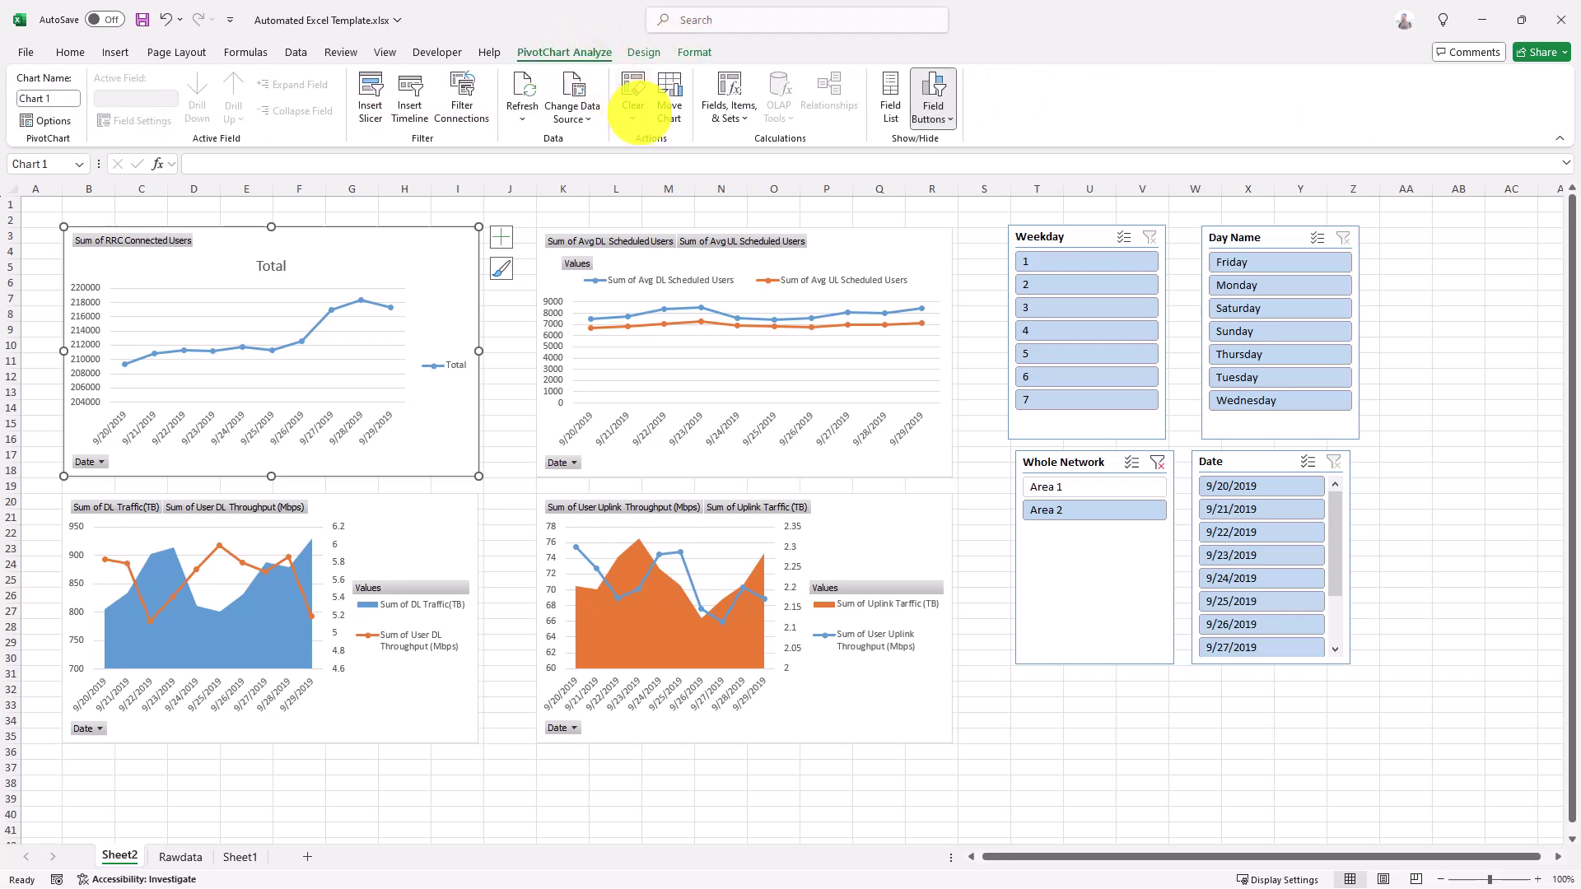
pyautogui.click(522, 115)
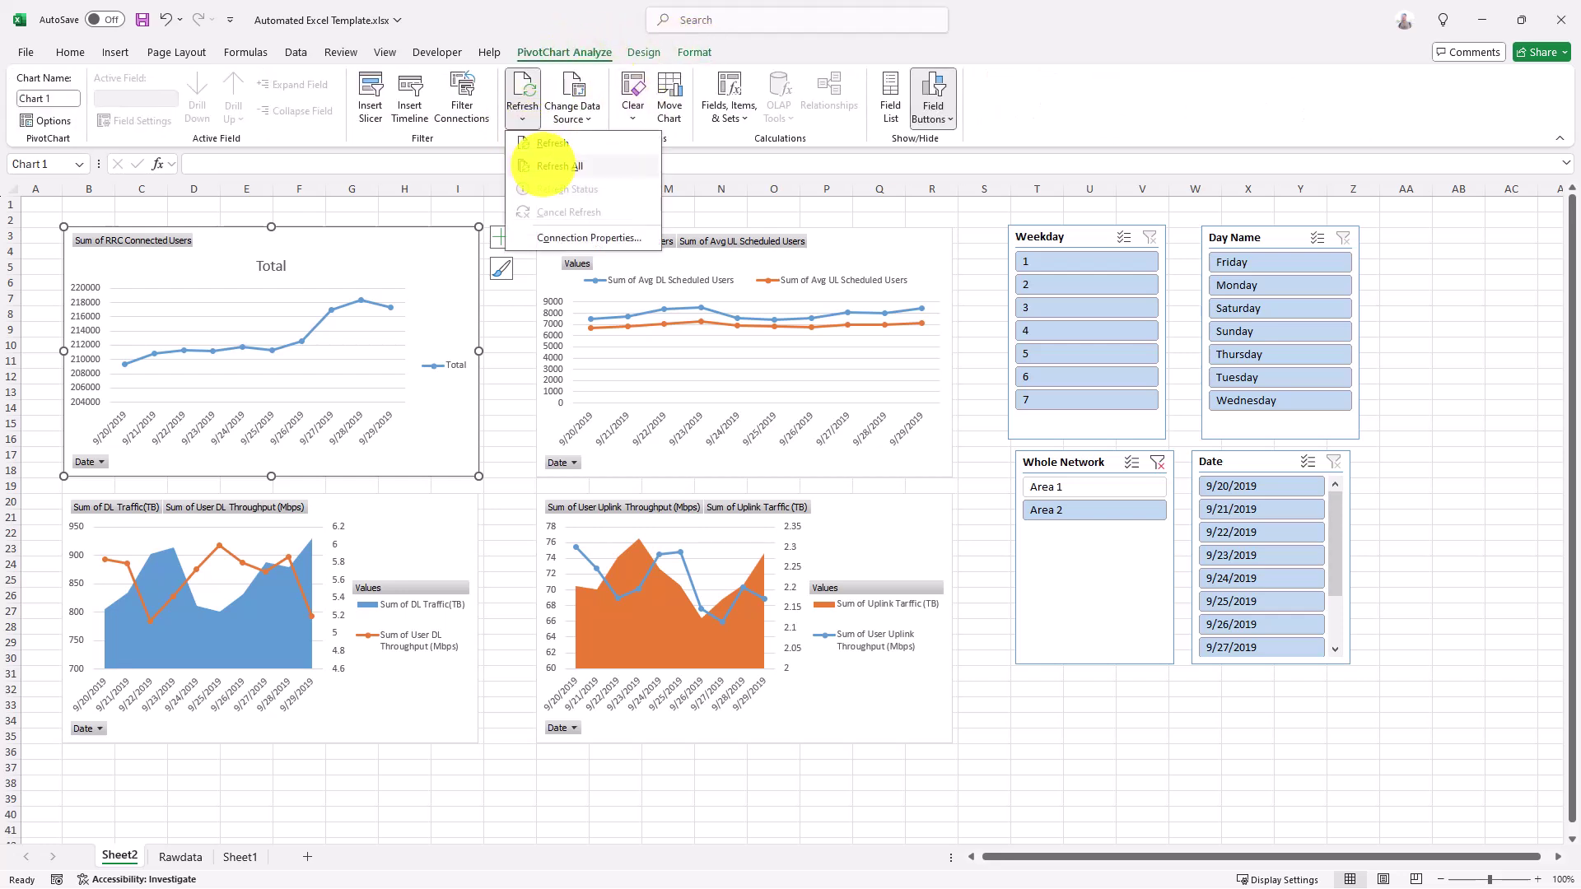
pyautogui.click(554, 166)
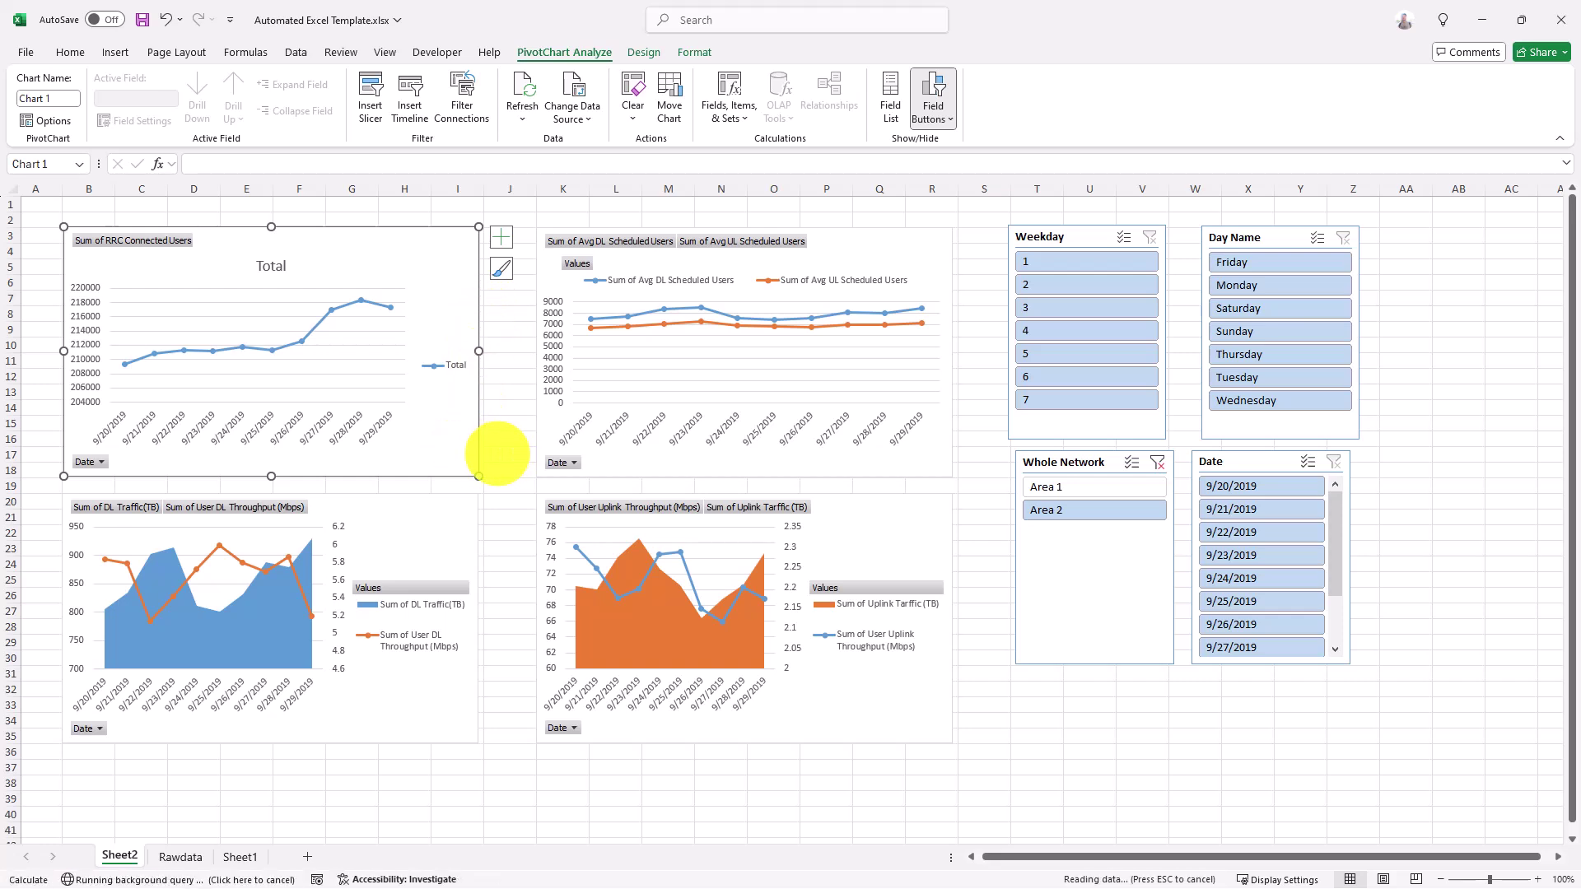
pyautogui.press('Escape')
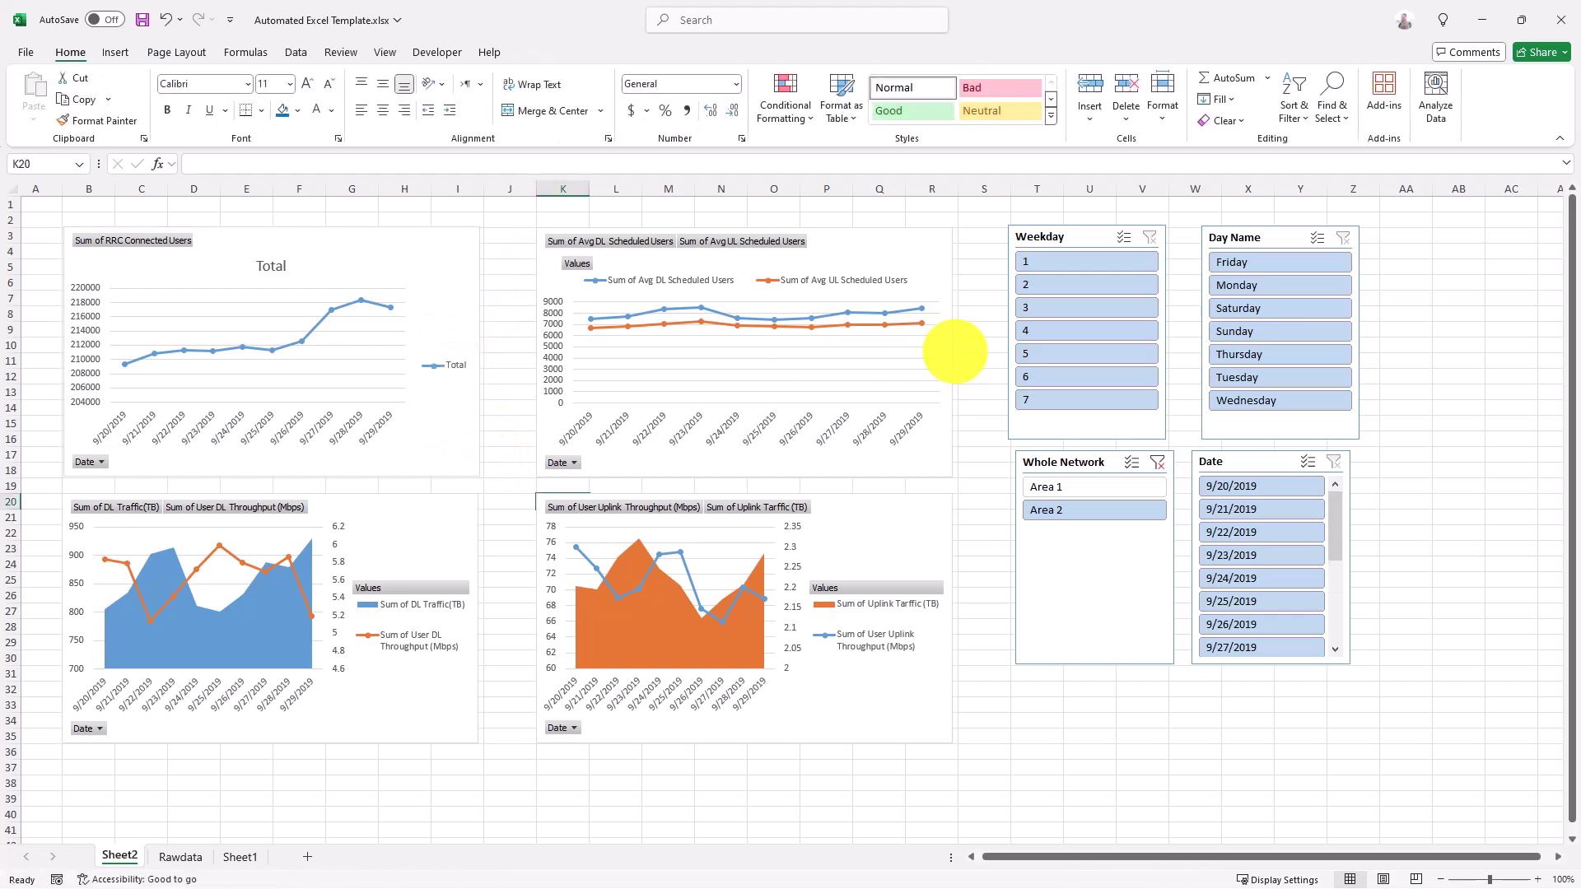
# Step: Check the last dates in the Date slicer and filter the dashboard to Area 1 with the Whole Network slicer
pyautogui.moveTo(1334, 531); pyautogui.dragTo(1340, 650)
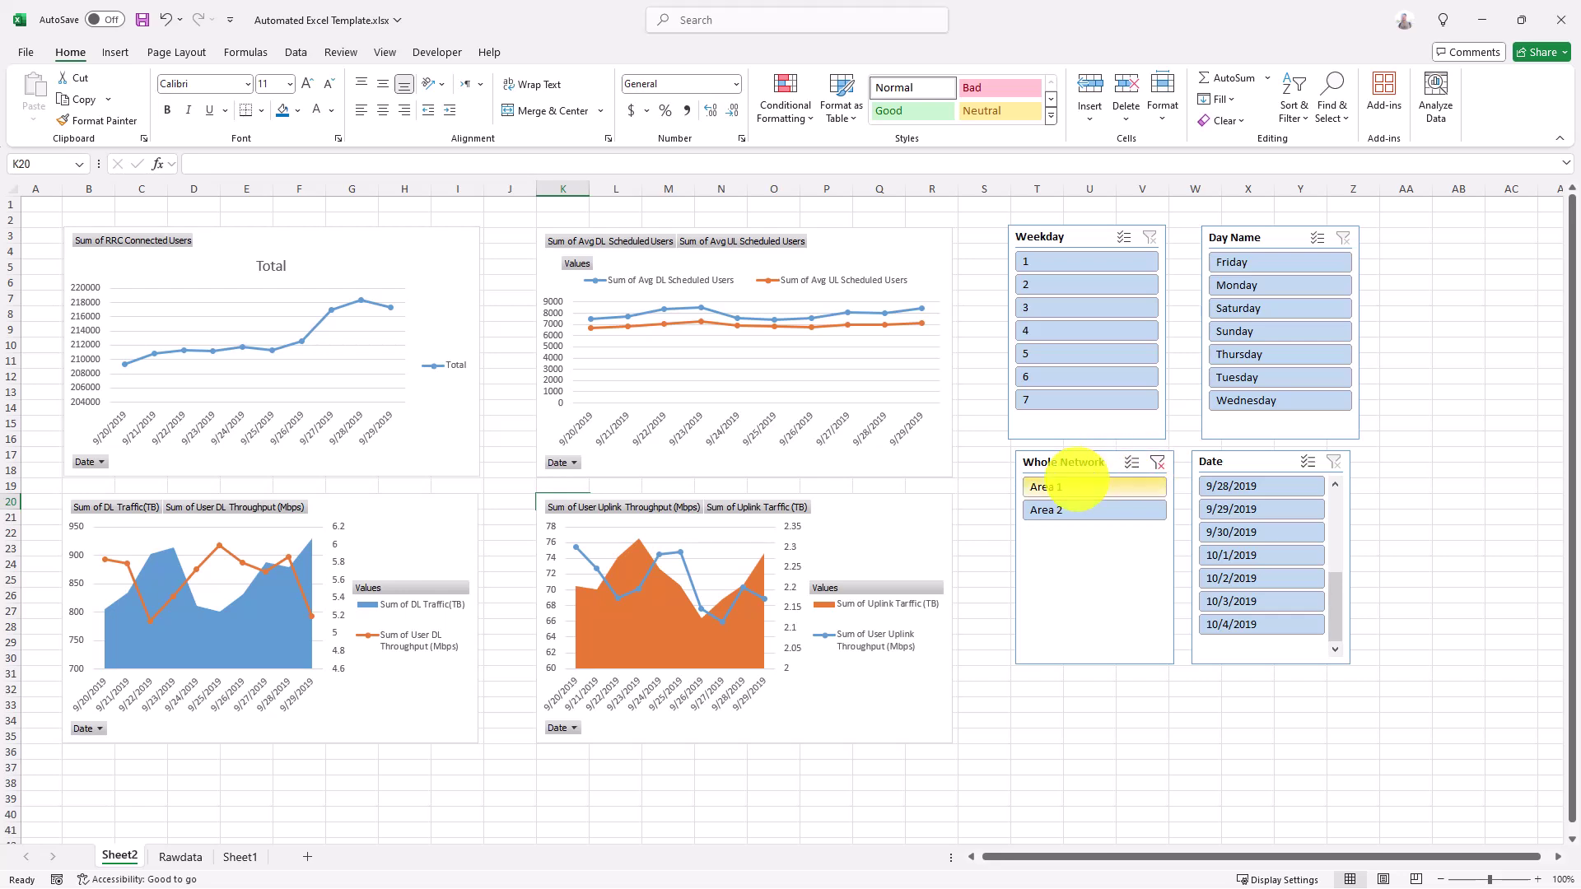
pyautogui.click(1075, 486)
pyautogui.click(394, 226)
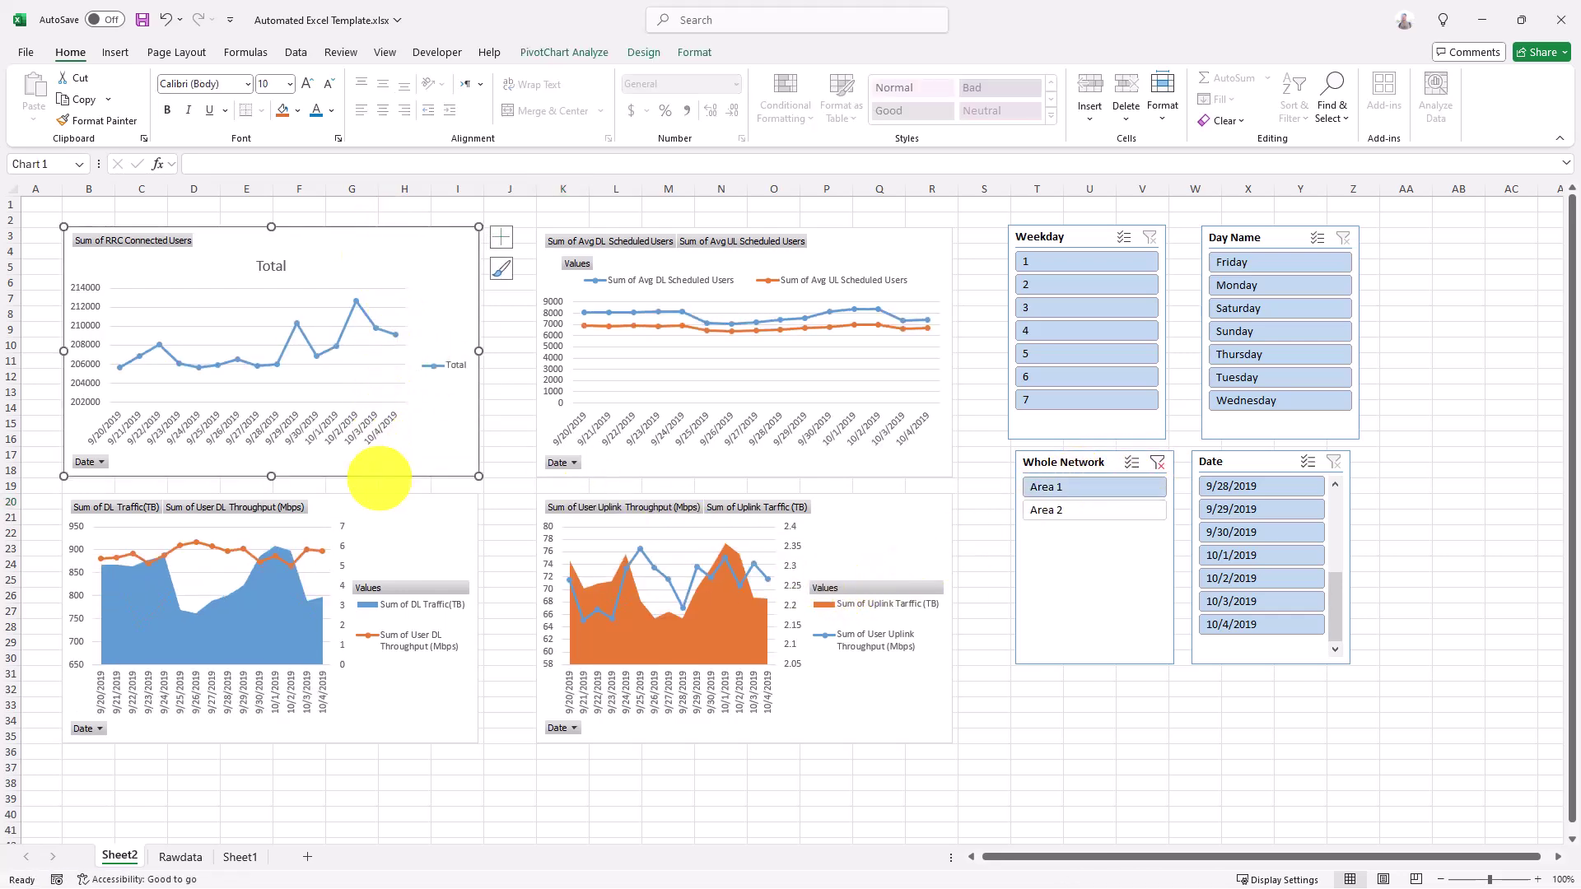